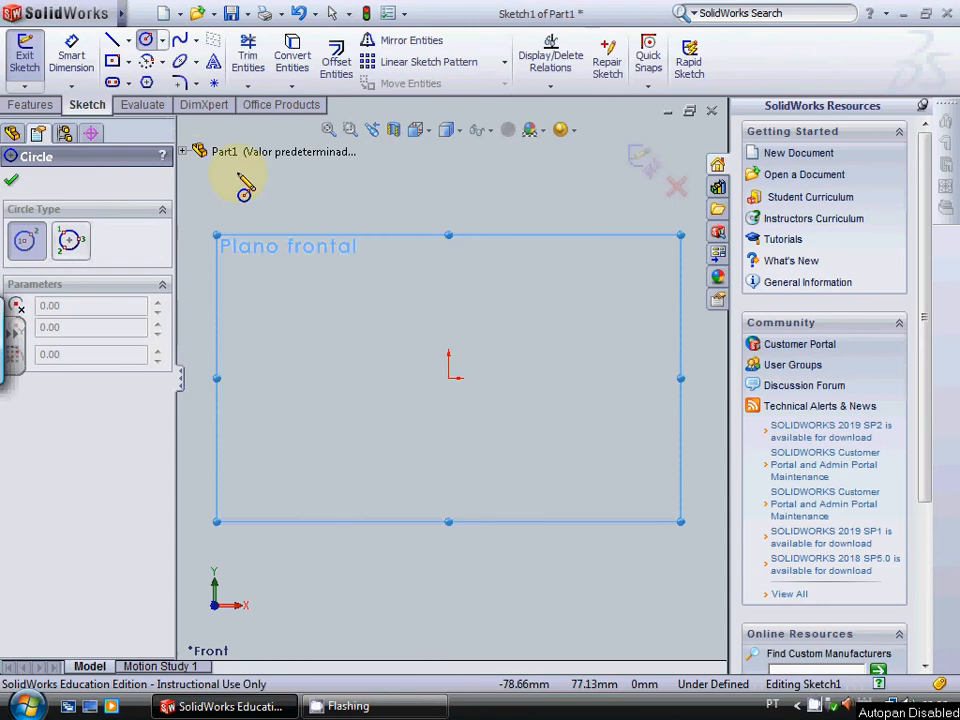
Step: Sketch a circle of radius 10 mm centred on the origin of the front plane
left_click(448, 378)
left_click(503, 377)
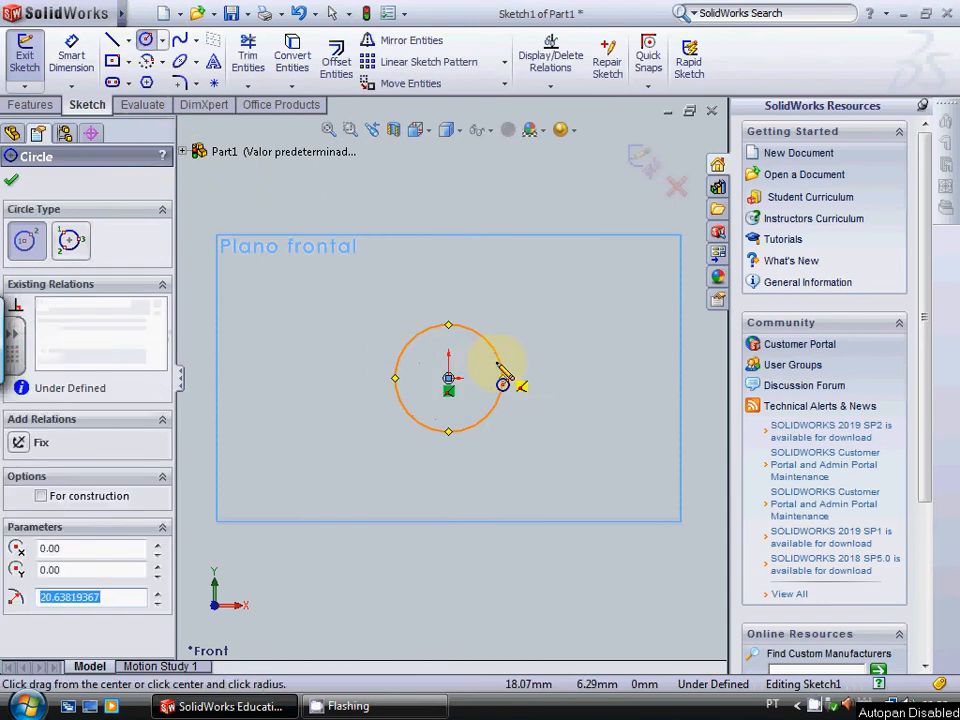
type("10")
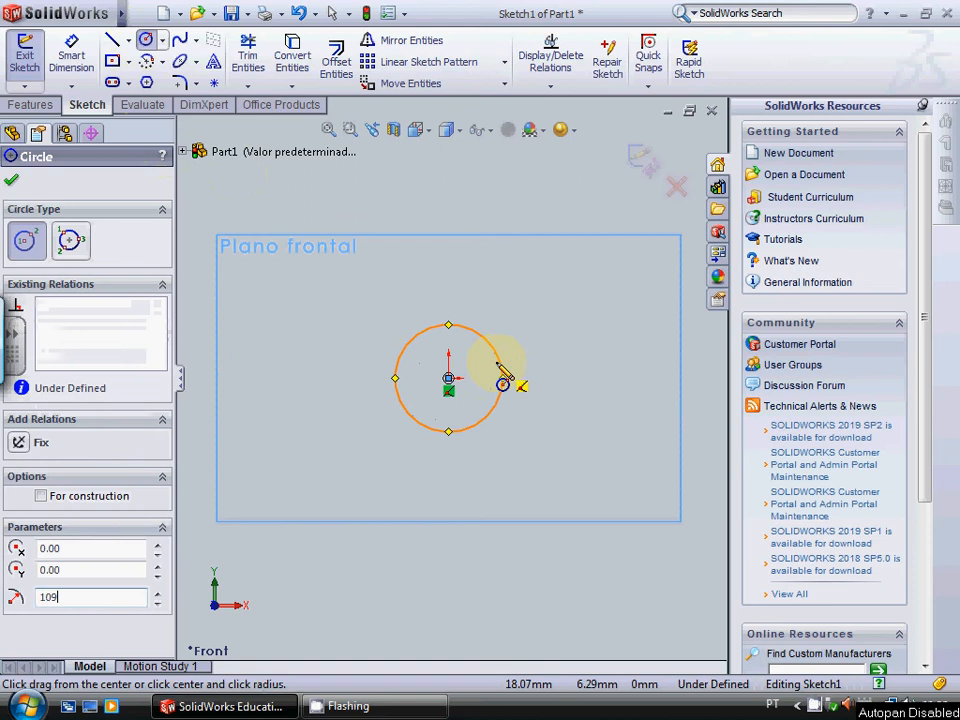
key("Return")
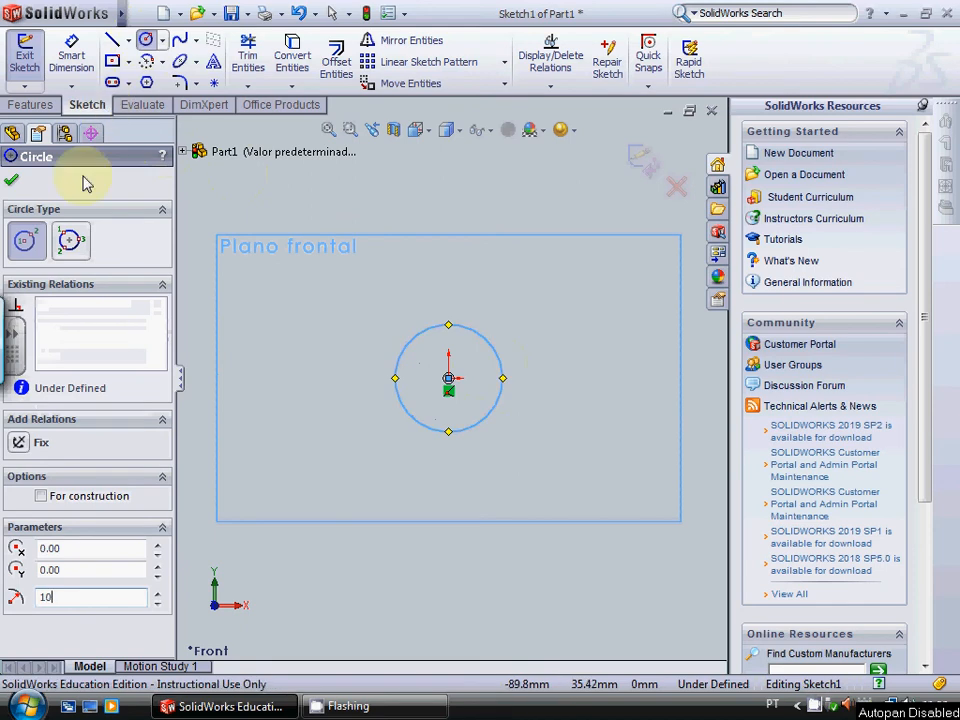
left_click(12, 180)
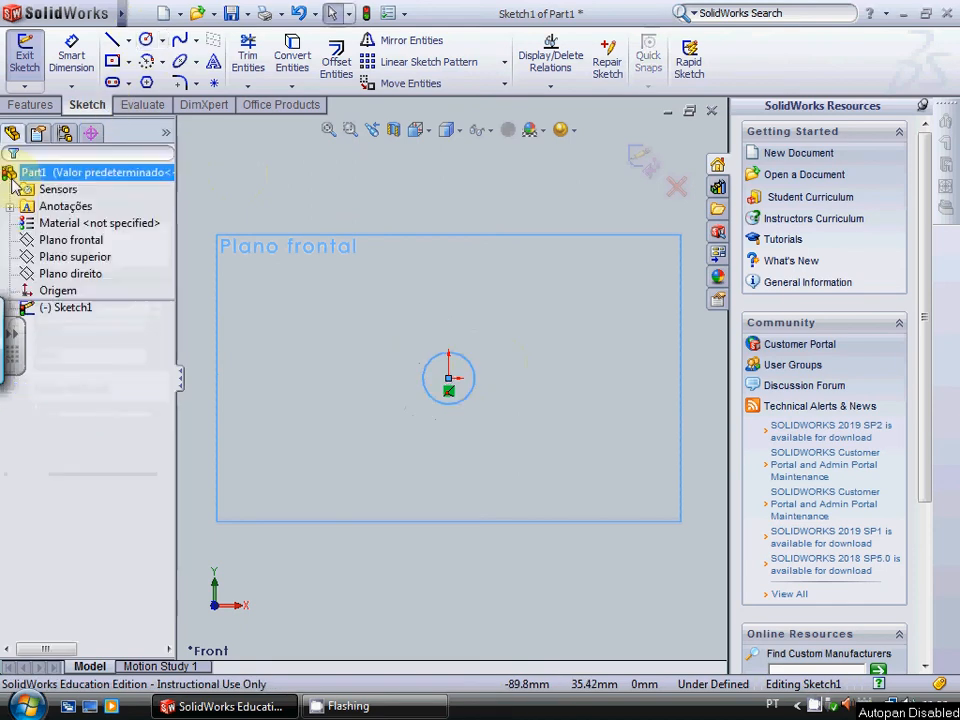
Step: Extrude the circle as a blind boss 100 mm deep to form a solid cylindrical bar
left_click(30, 104)
left_click(33, 66)
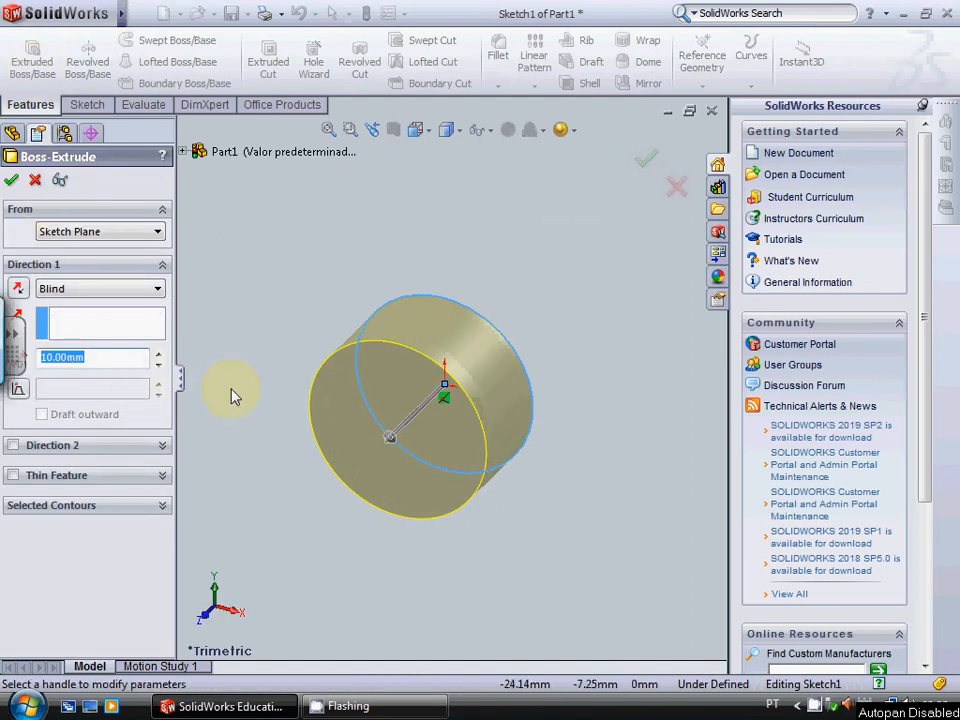
left_click(46, 357)
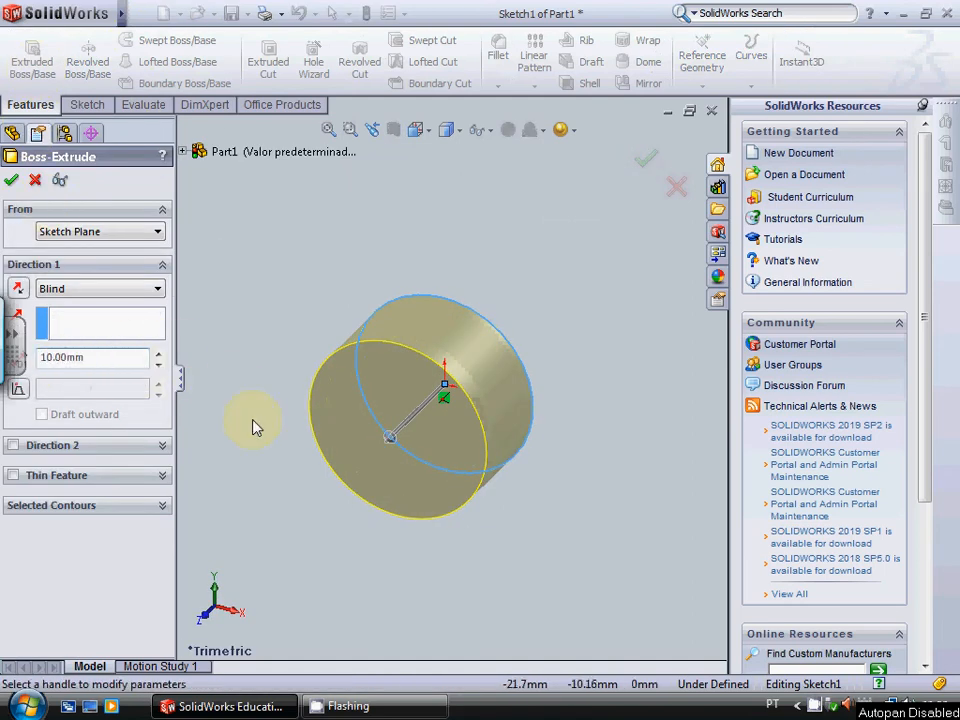
type("0")
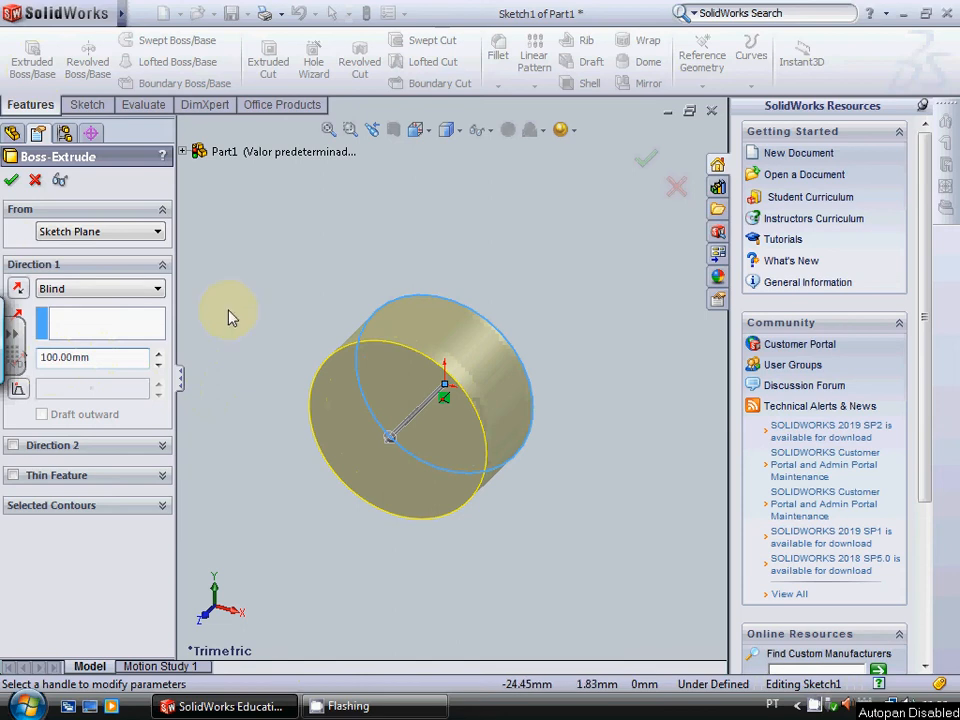
left_click(12, 180)
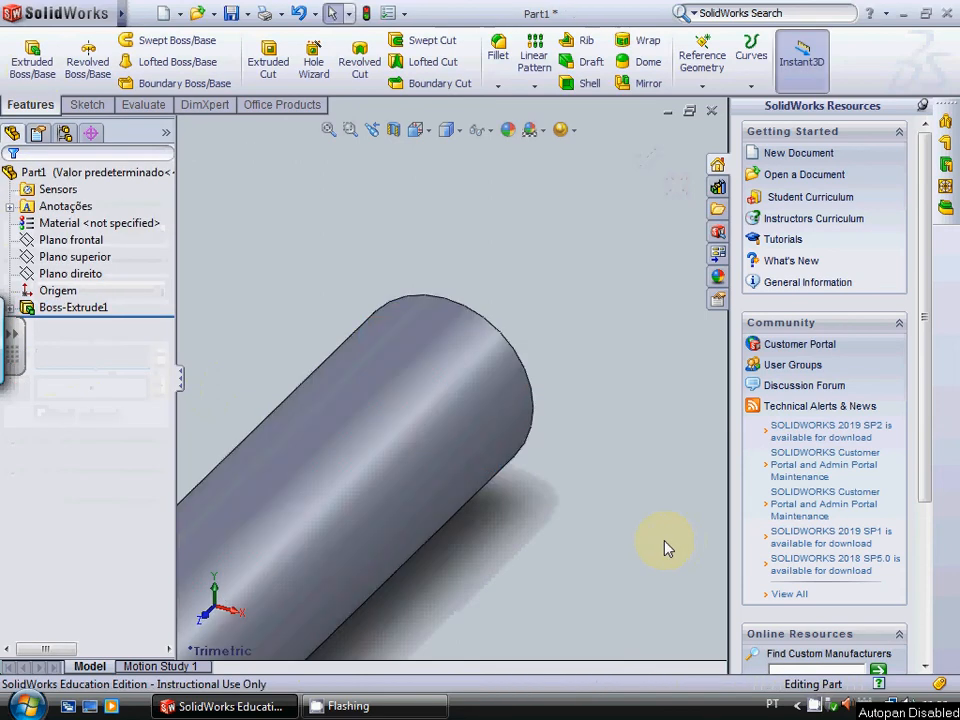
scroll(664, 546, "down", 5)
scroll(349, 439, "down", 3)
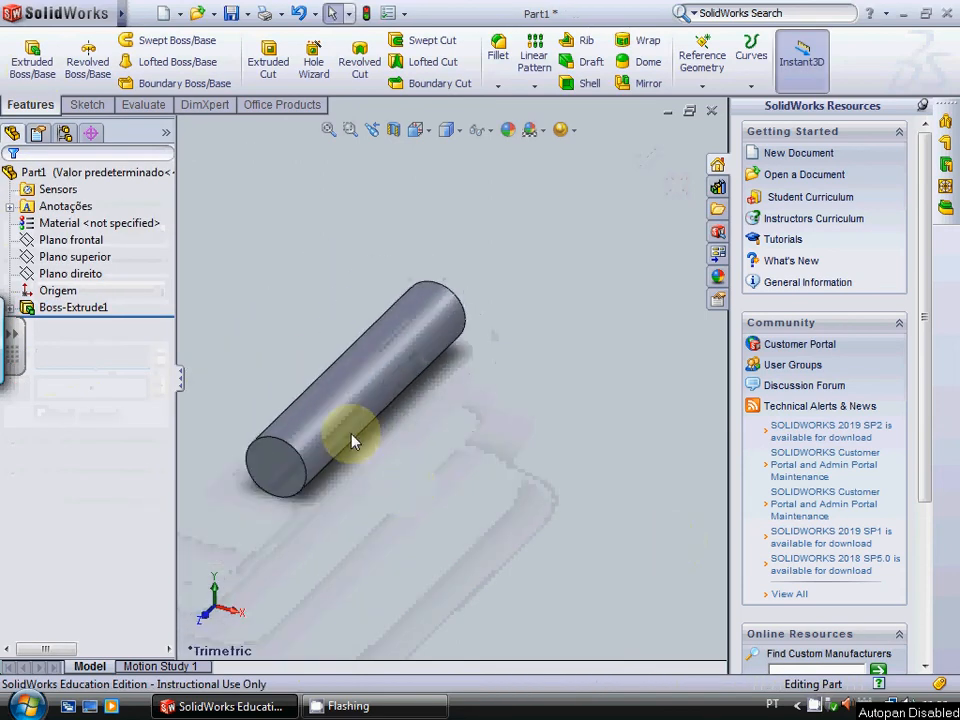
scroll(278, 385, "up", 5)
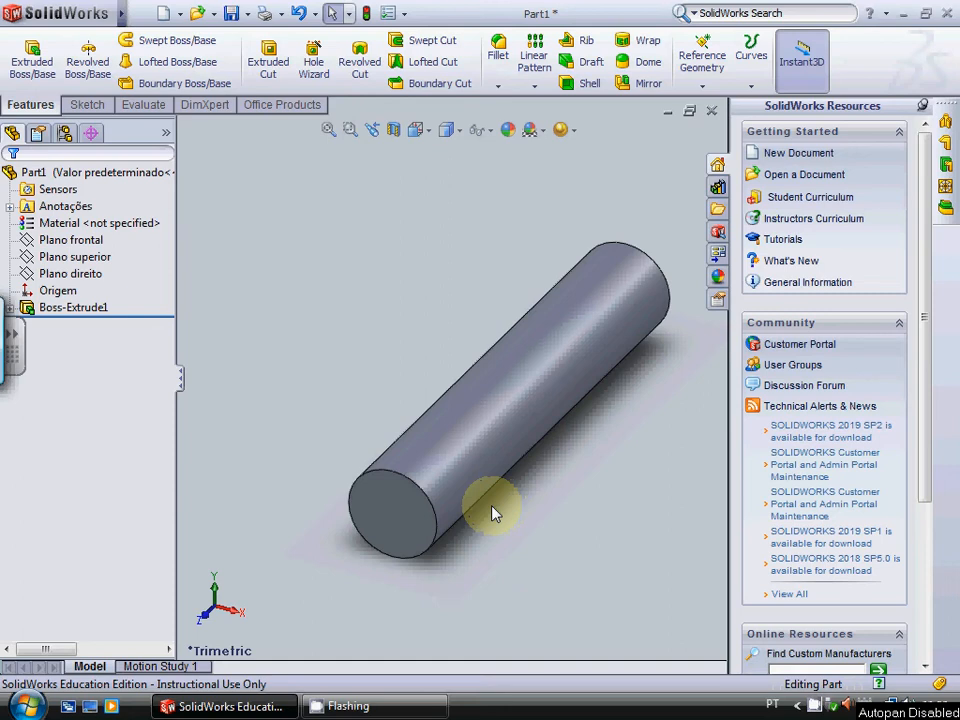
Step: Assign the steel material 1023 Carbon Steel Sheet (SS) to the part
left_click(118, 222)
right_click(118, 222)
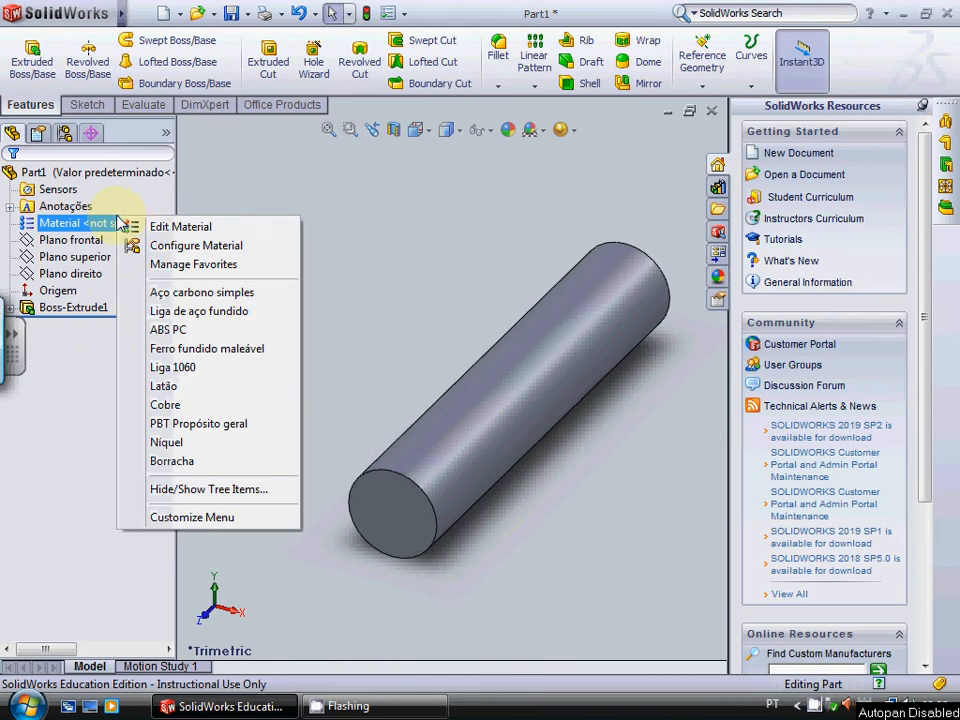
left_click(155, 223)
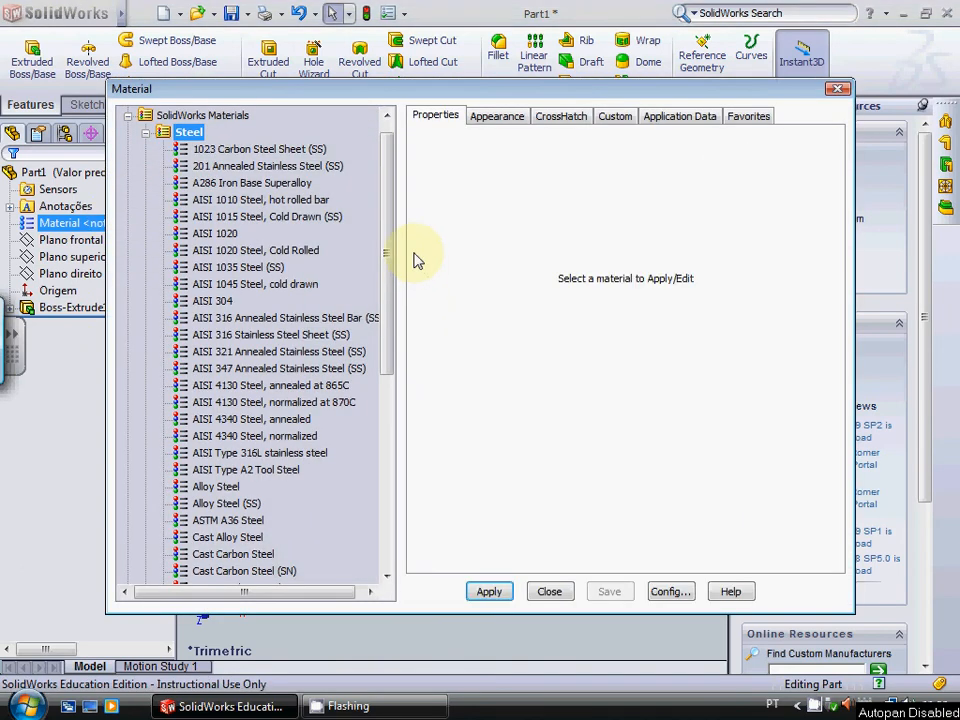
left_click(262, 150)
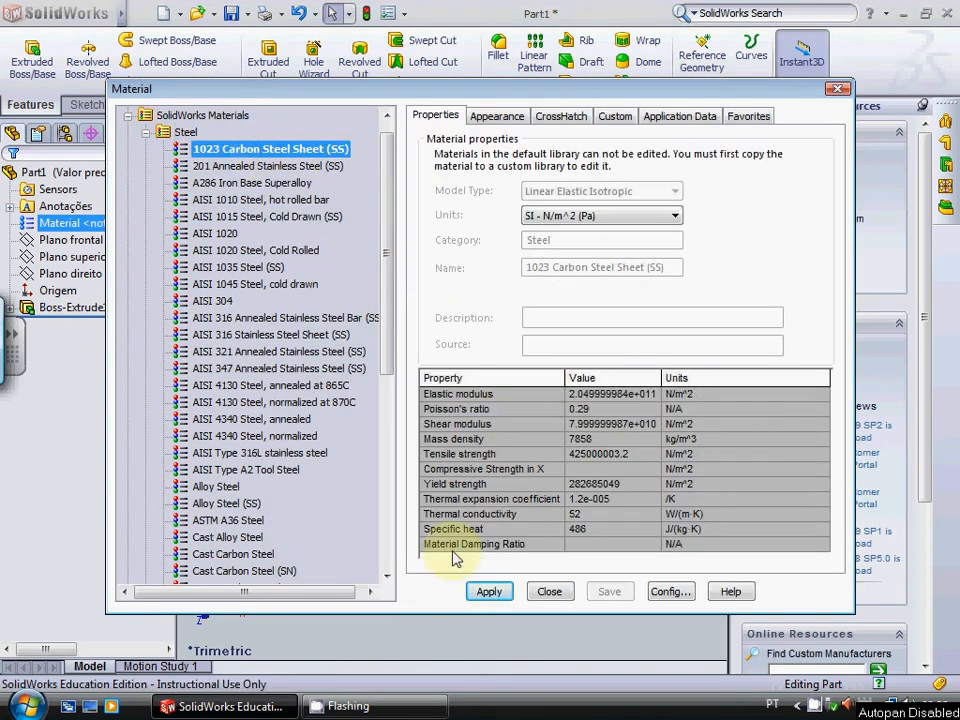
left_click(490, 592)
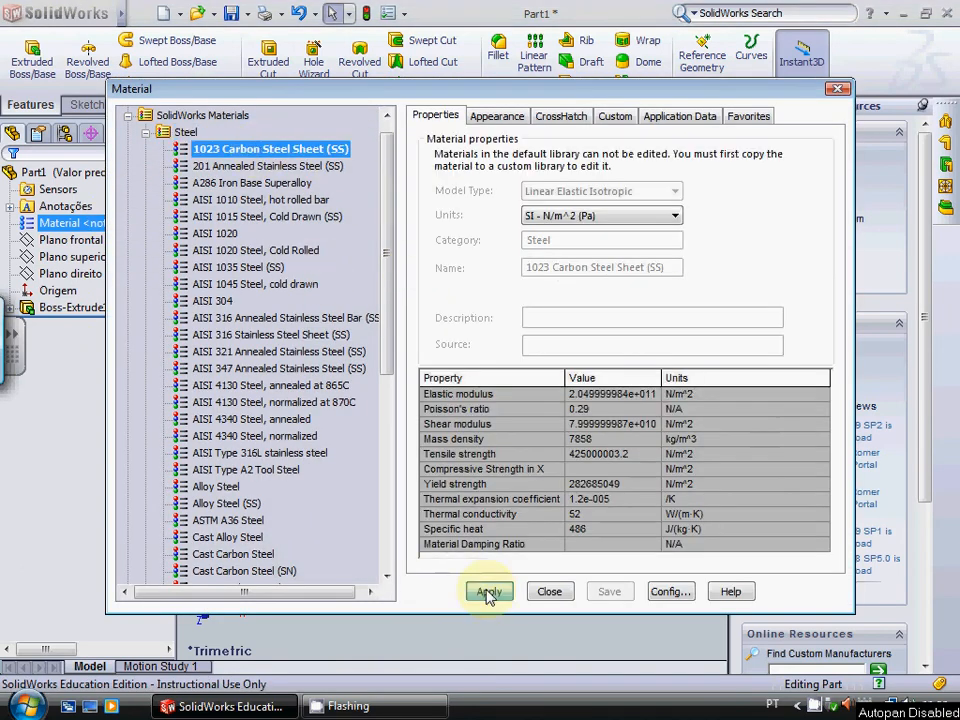
left_click(553, 593)
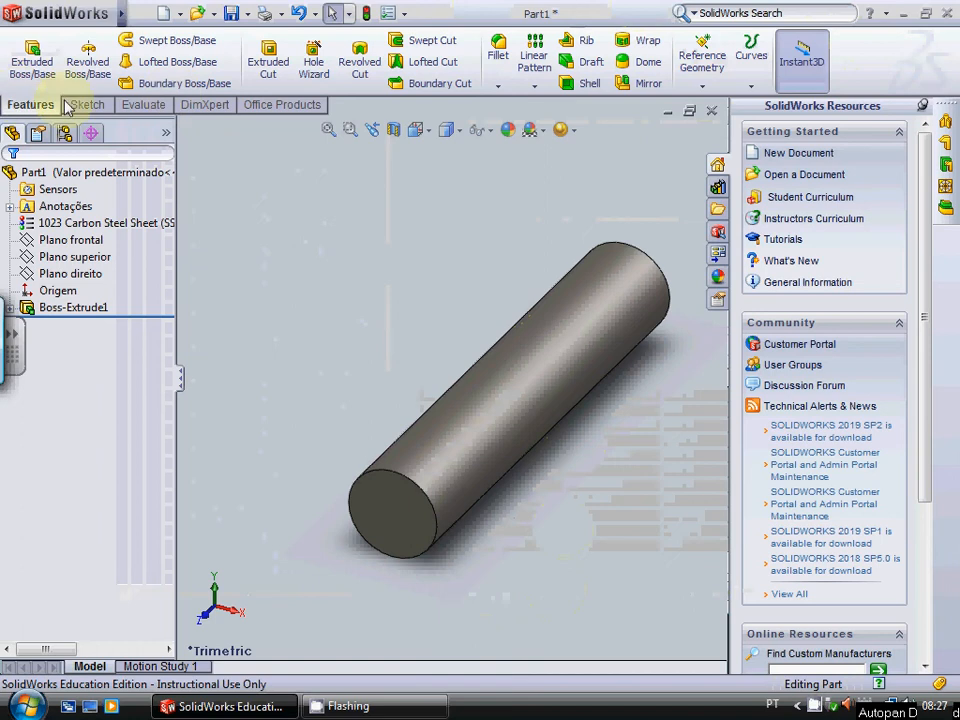
left_click(142, 104)
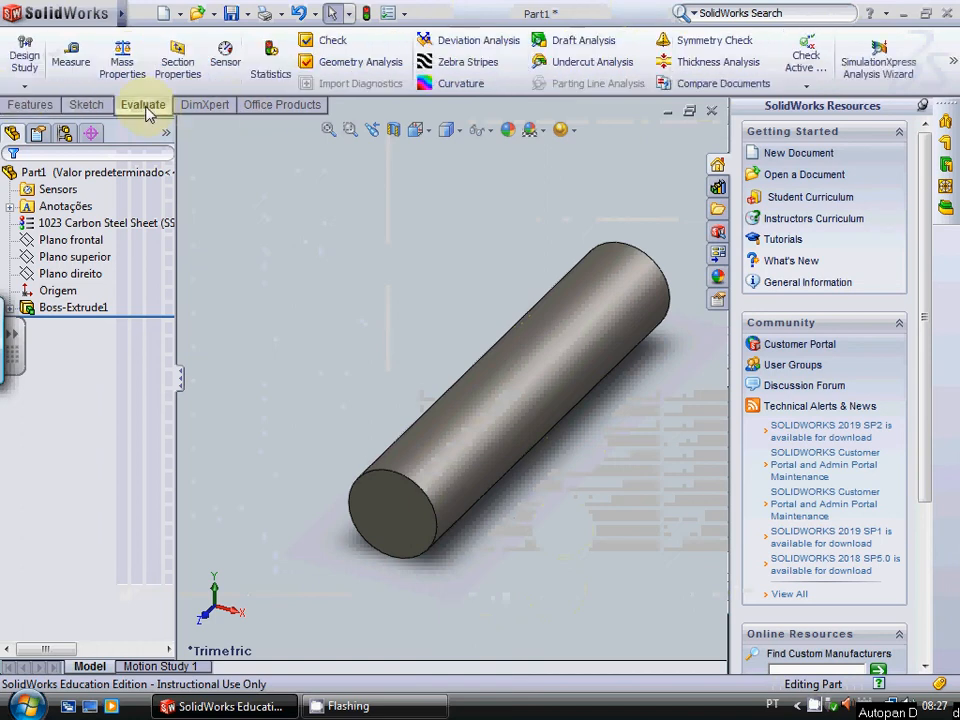
left_click(886, 62)
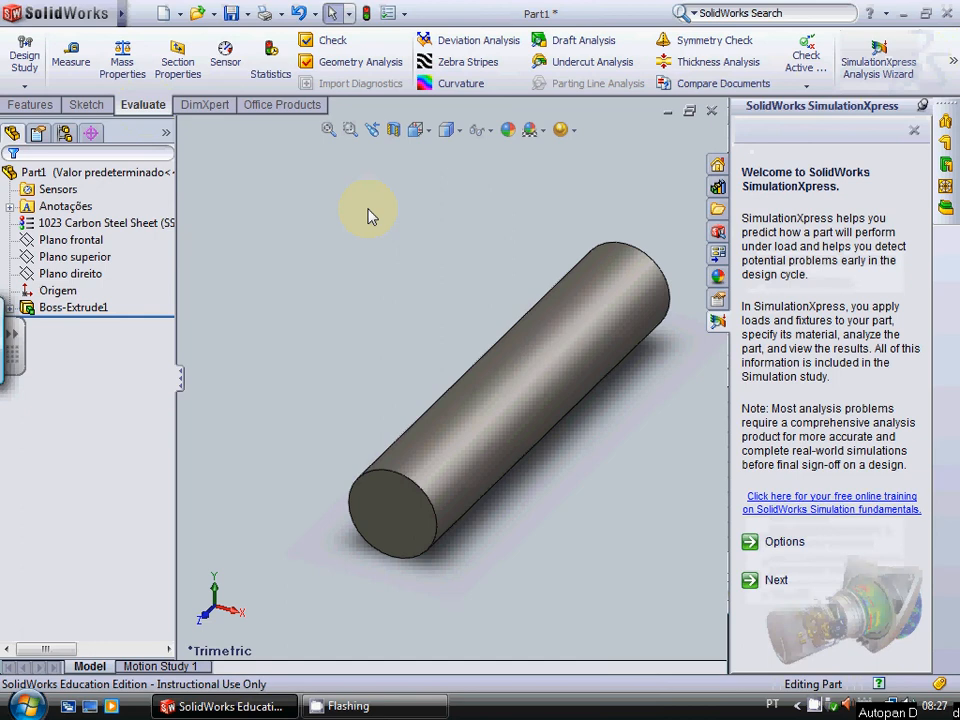
left_click(913, 131)
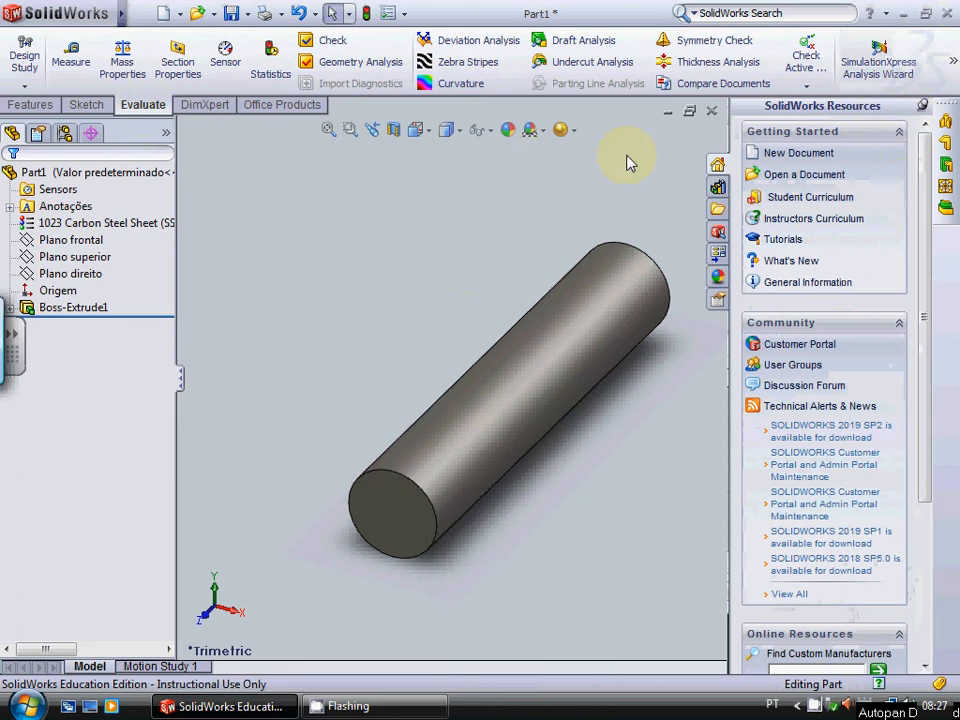
left_click(896, 145)
left_click(896, 146)
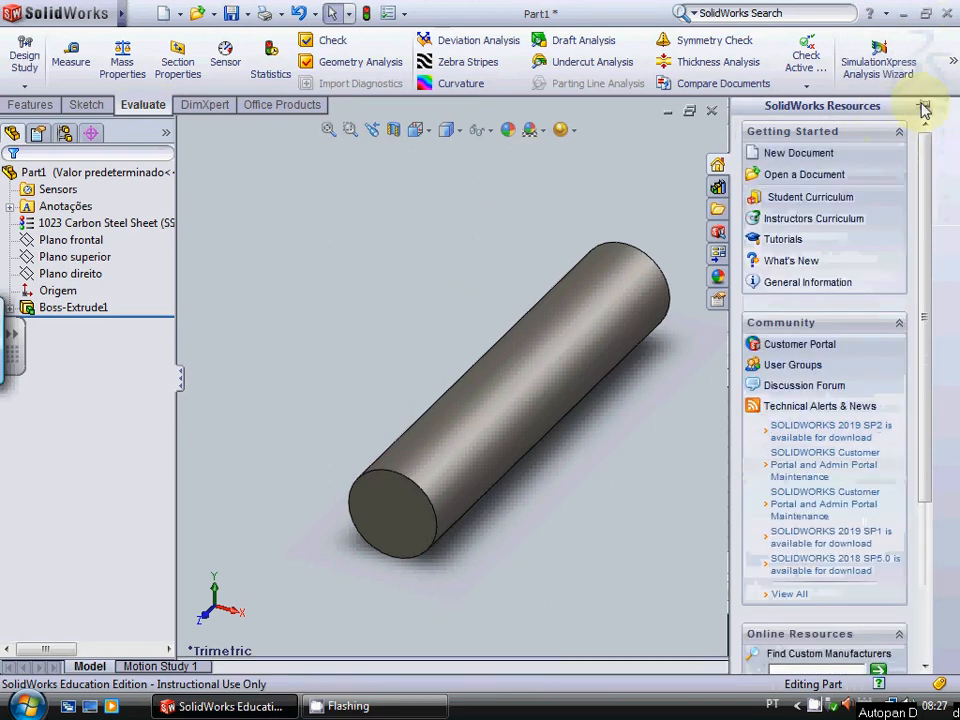
Step: Collapse the resources pane and save the part to the Desktop as Part1
left_click(923, 108)
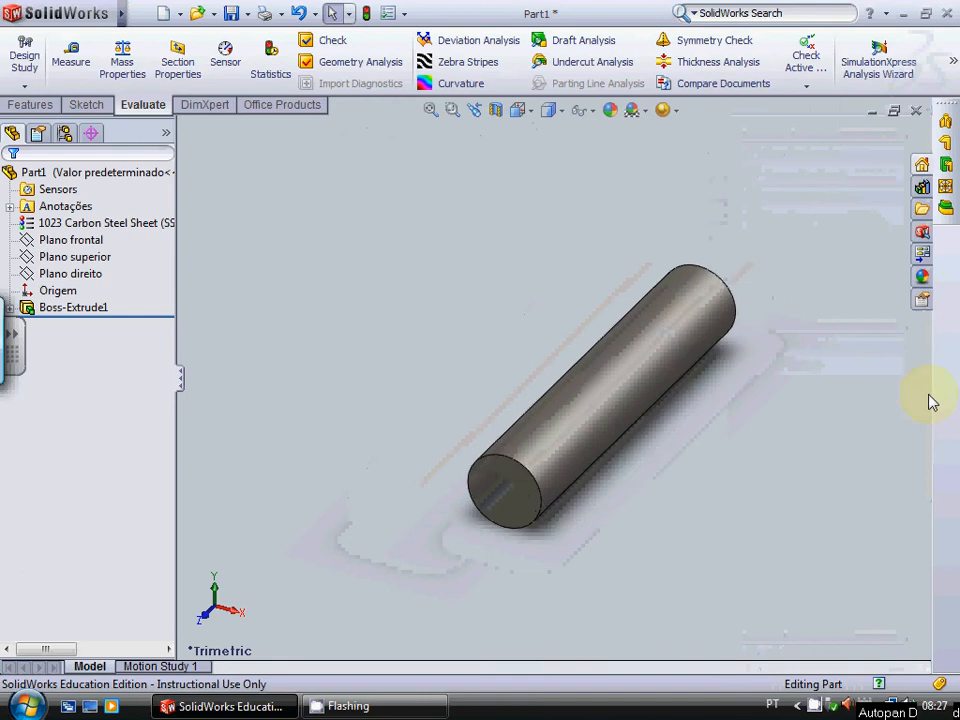
left_click(140, 14)
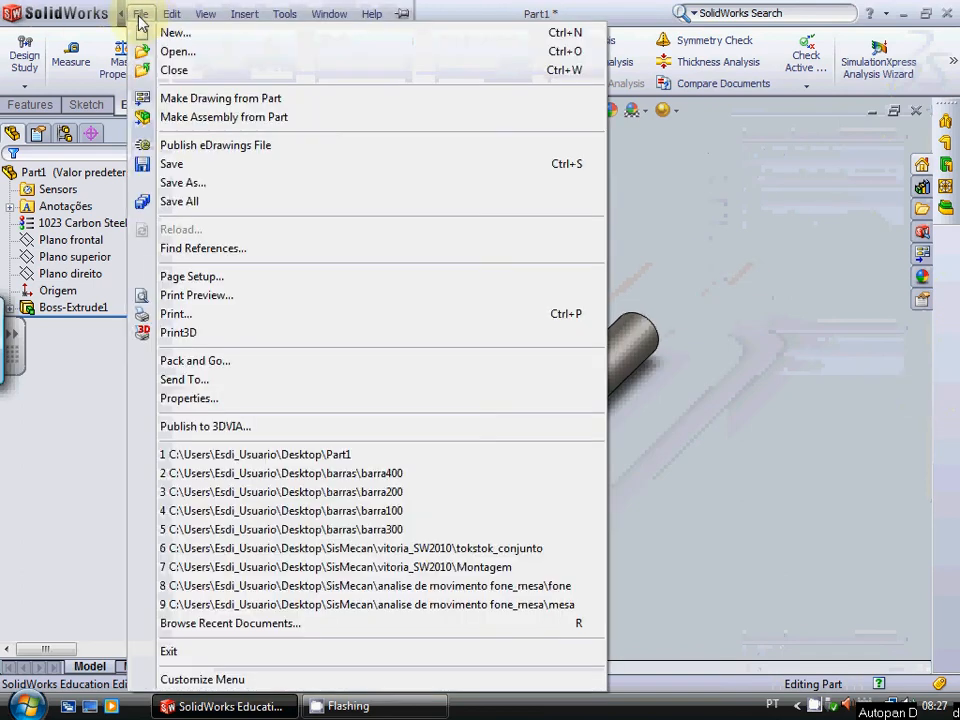
left_click(248, 165)
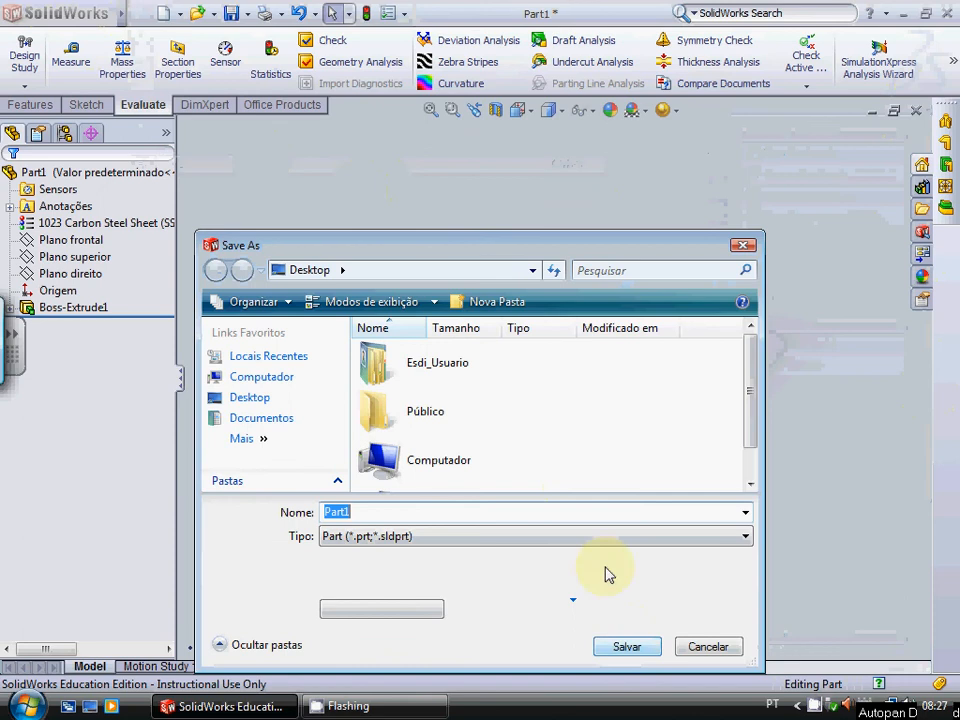
left_click(630, 646)
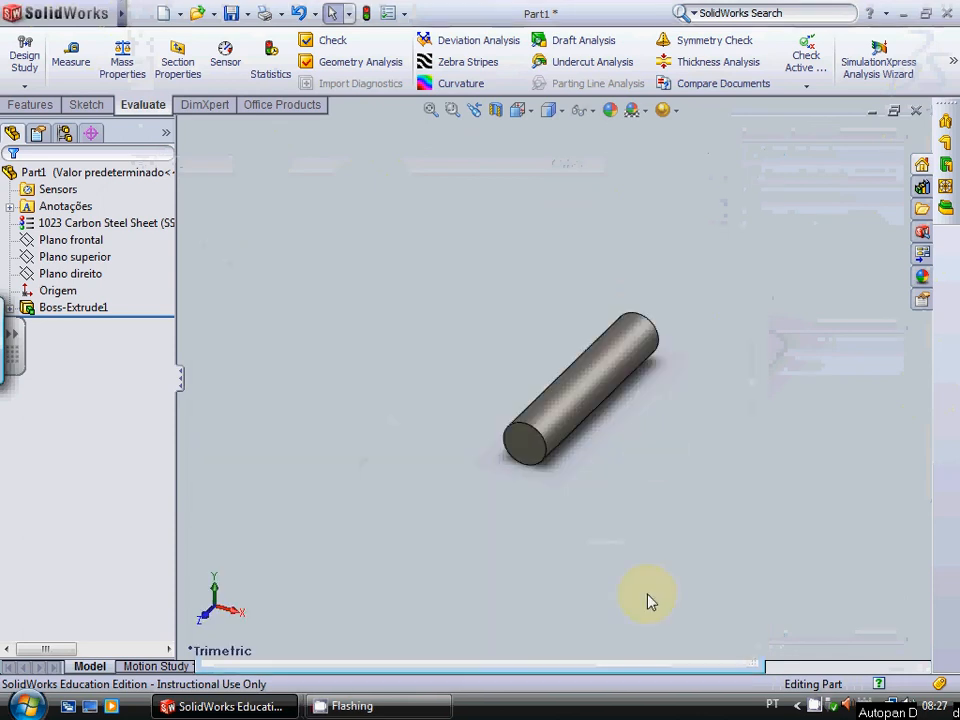
Step: Start a SimulationXpress study of the bar and proceed past the welcome page to the fixtures stage
scroll(639, 376, "up", 1)
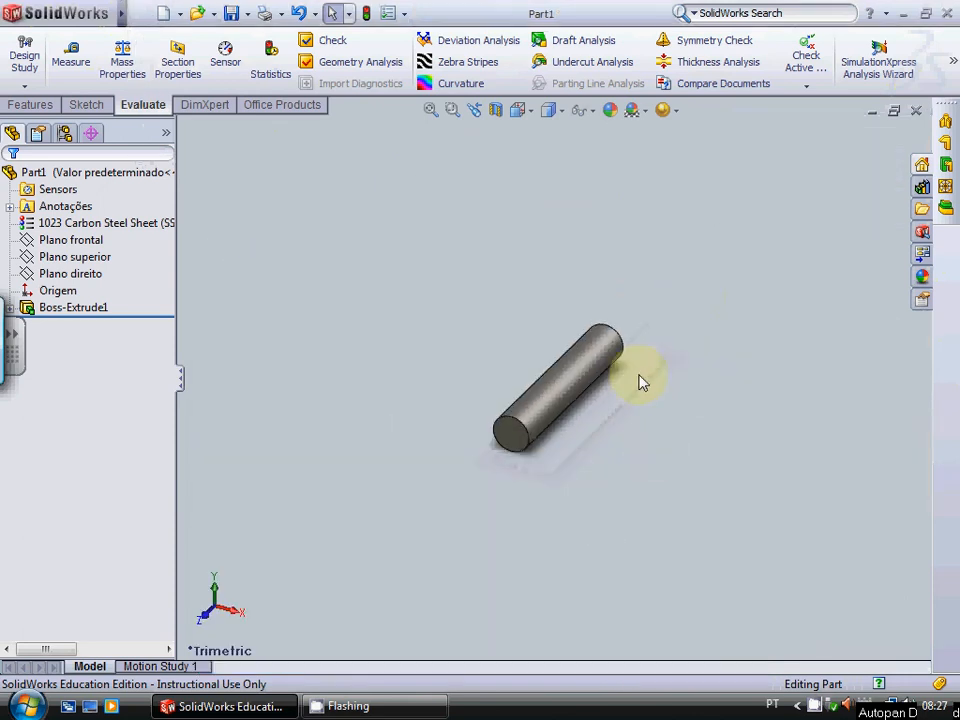
scroll(560, 382, "up", 1)
scroll(536, 401, "down", 6)
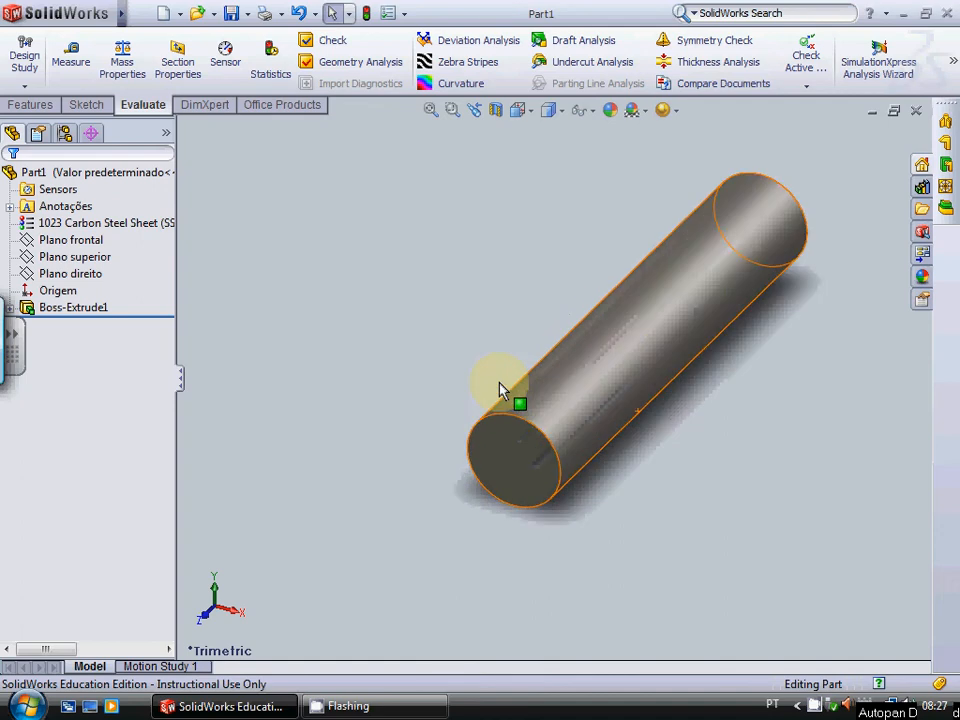
left_click(847, 60)
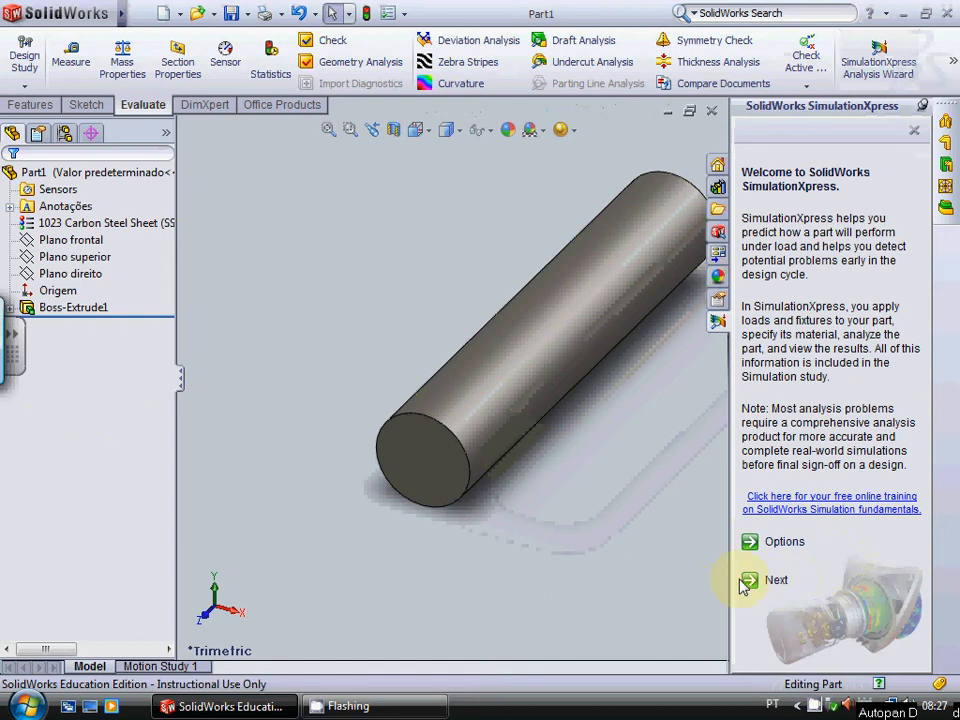
left_click(774, 586)
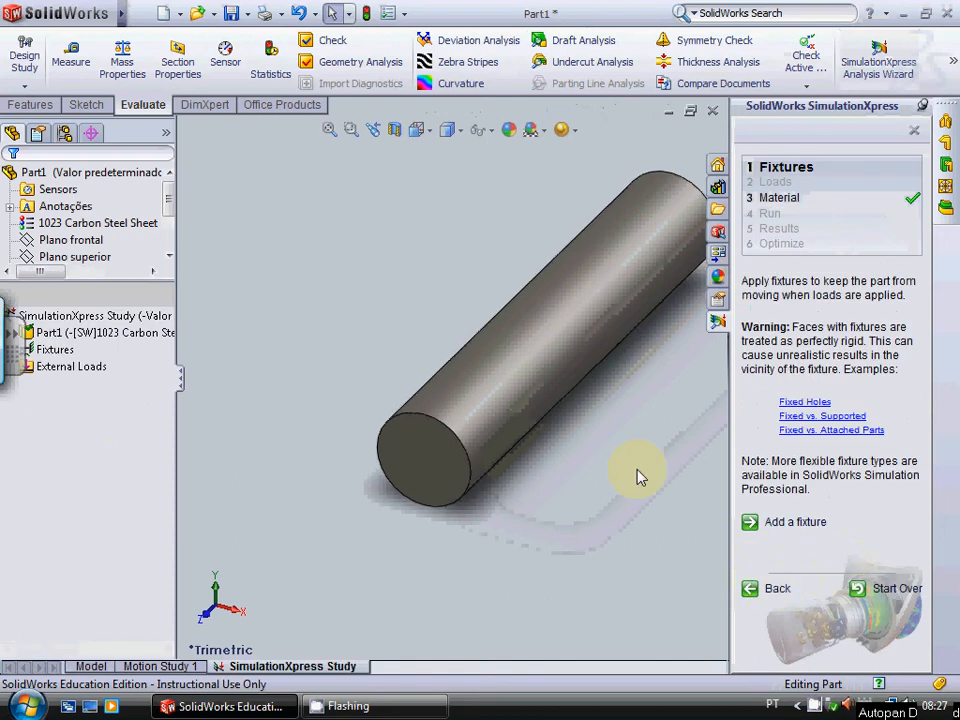
Step: Add a fixed-geometry fixture to the circular face at the far end of the bar
left_click(762, 521)
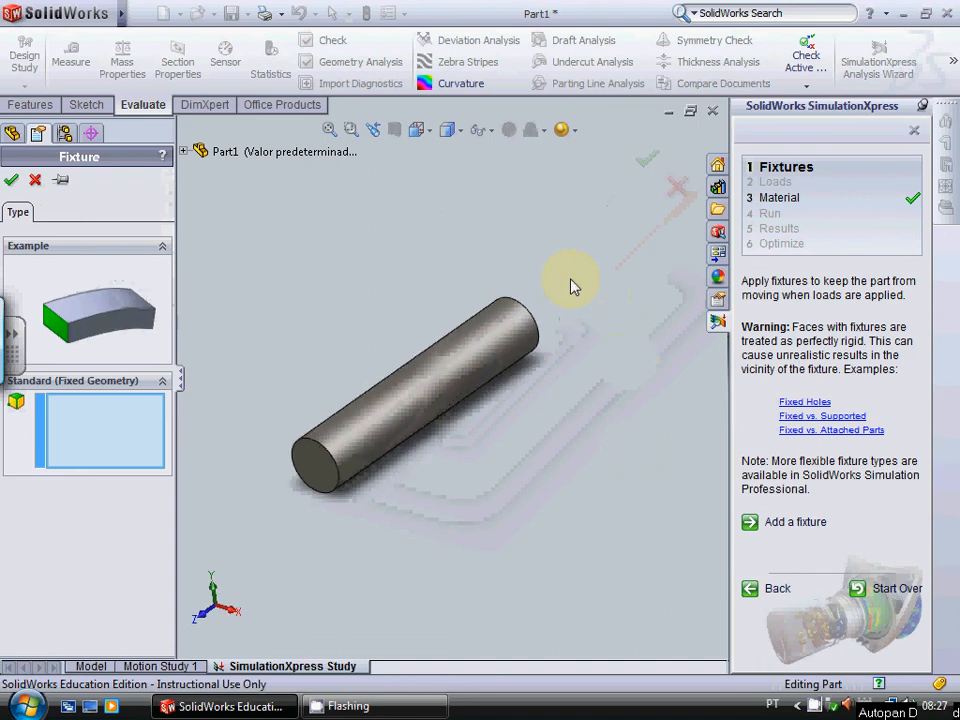
left_click(535, 334)
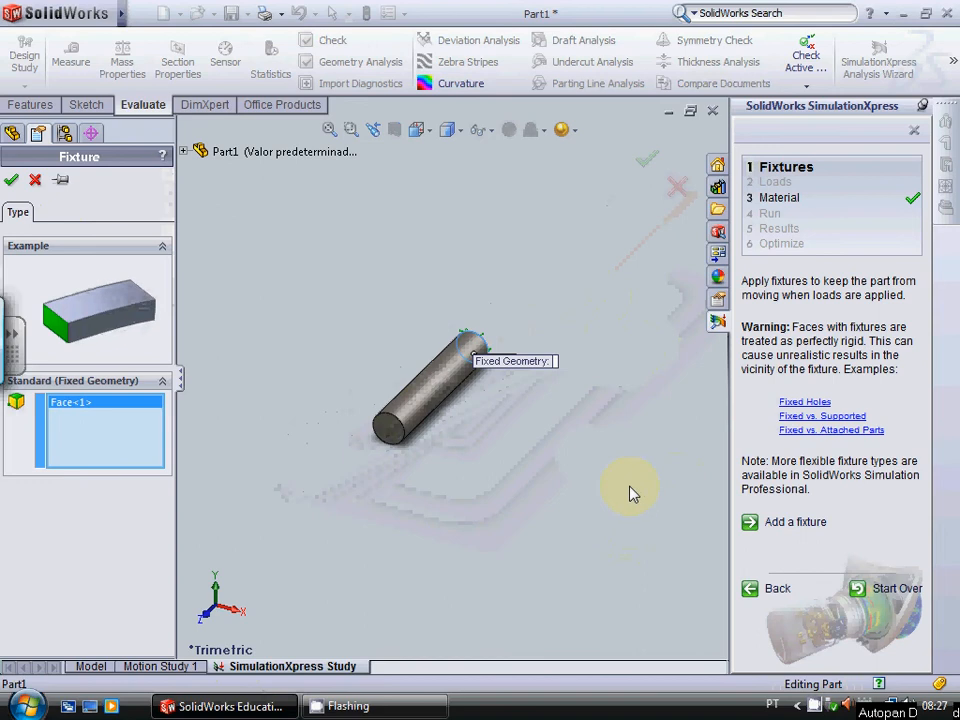
scroll(242, 436, "down", 1)
scroll(240, 436, "down", 1)
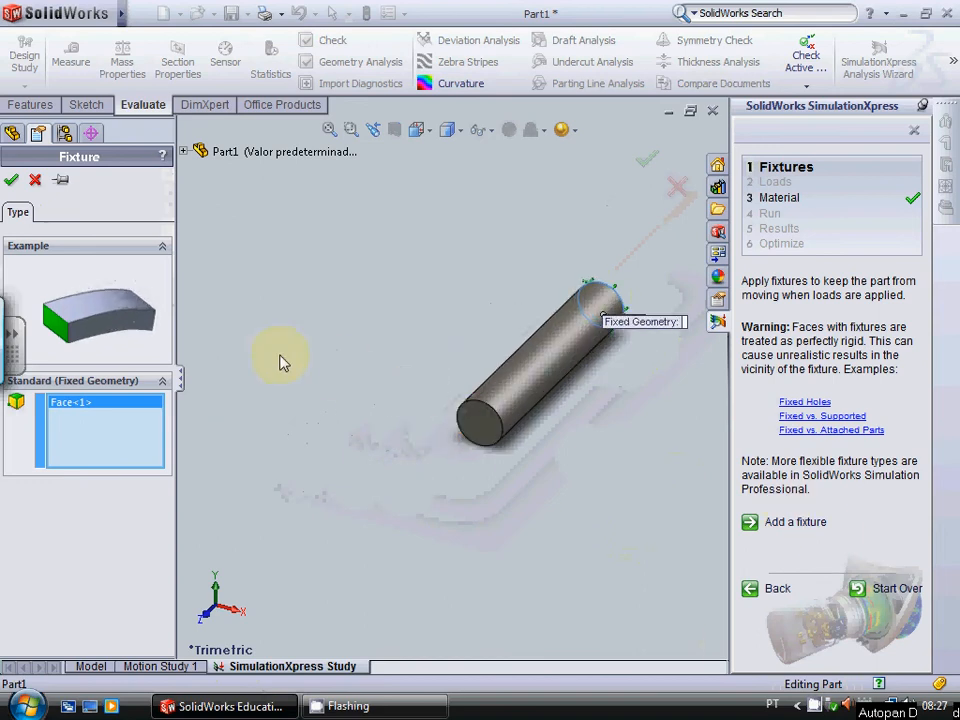
left_click(11, 179)
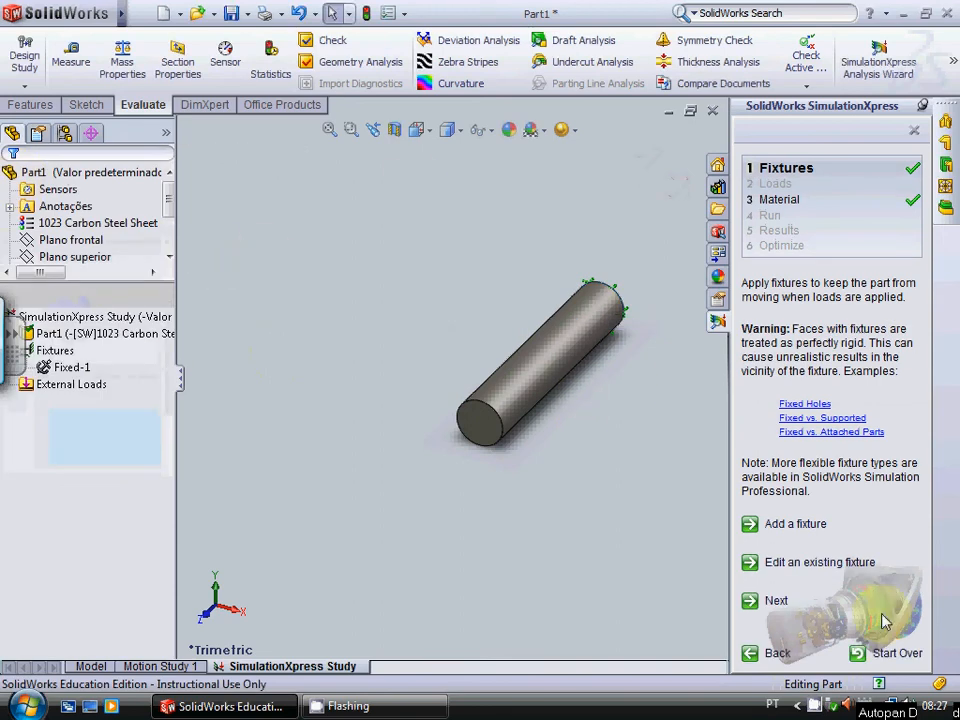
Step: Proceed to the loads stage and start a force on the bar's free circular end face, reversing its normal direction
left_click(776, 602)
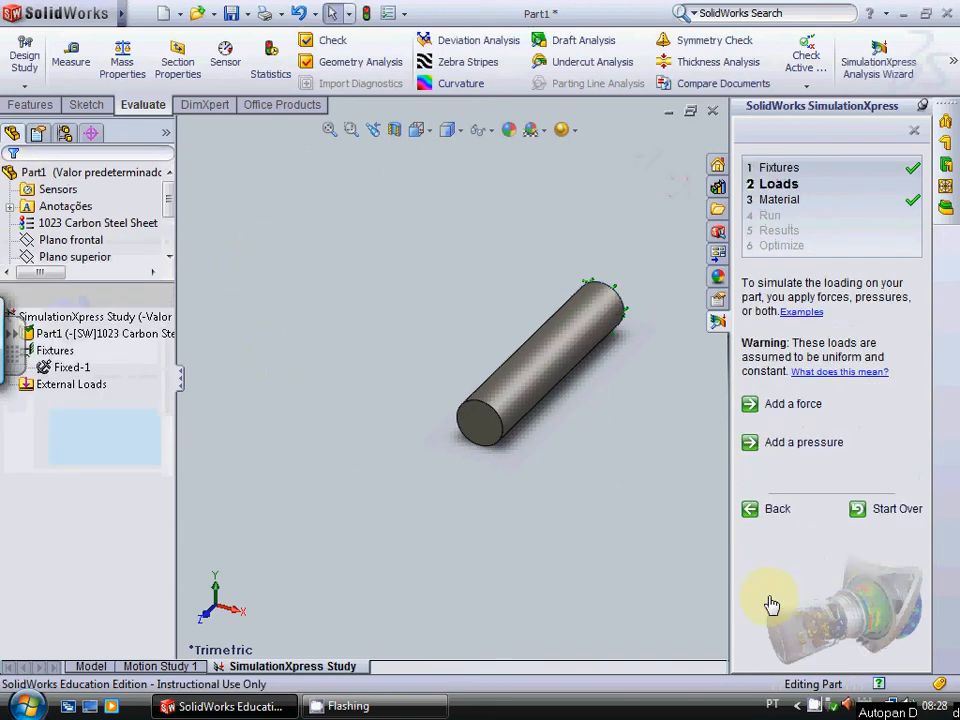
left_click(791, 406)
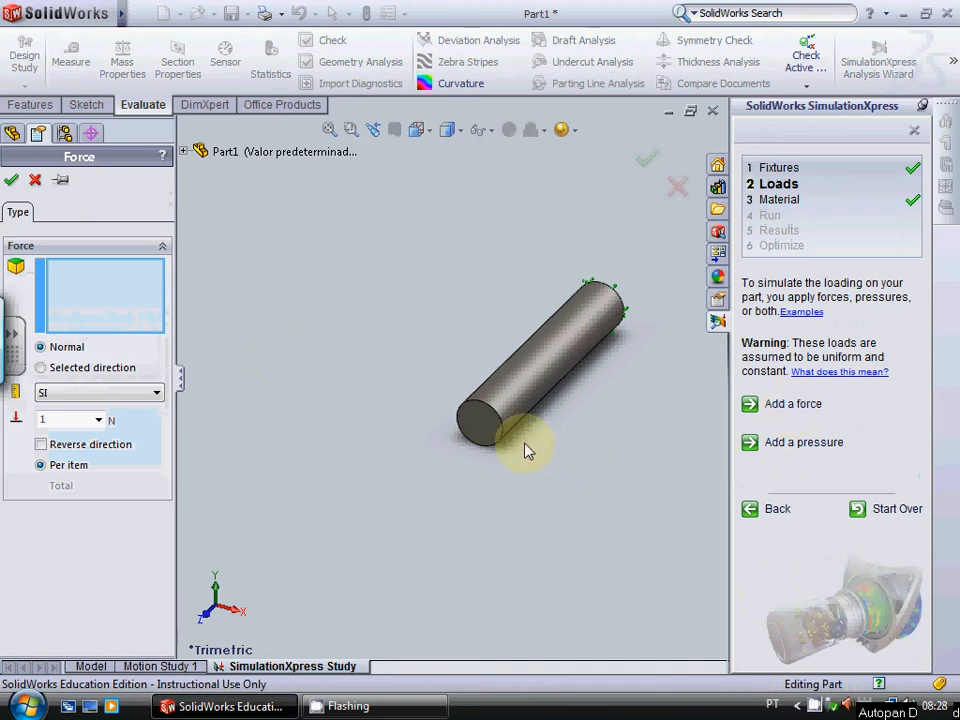
scroll(522, 445, "down", 3)
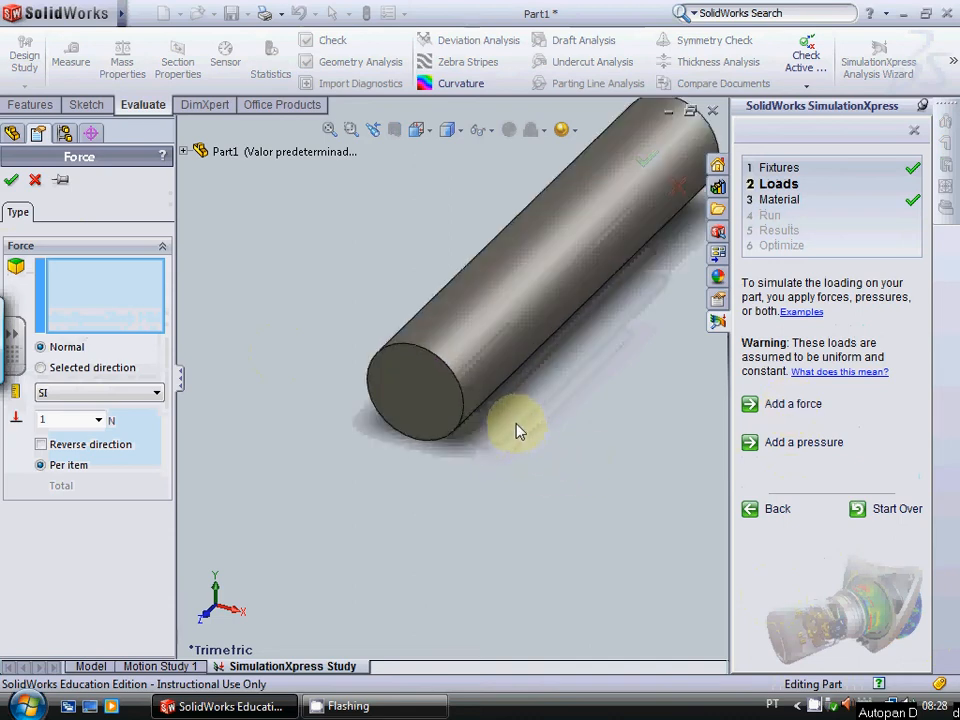
scroll(517, 430, "down", 2)
scroll(517, 430, "up", 3)
left_click(418, 400)
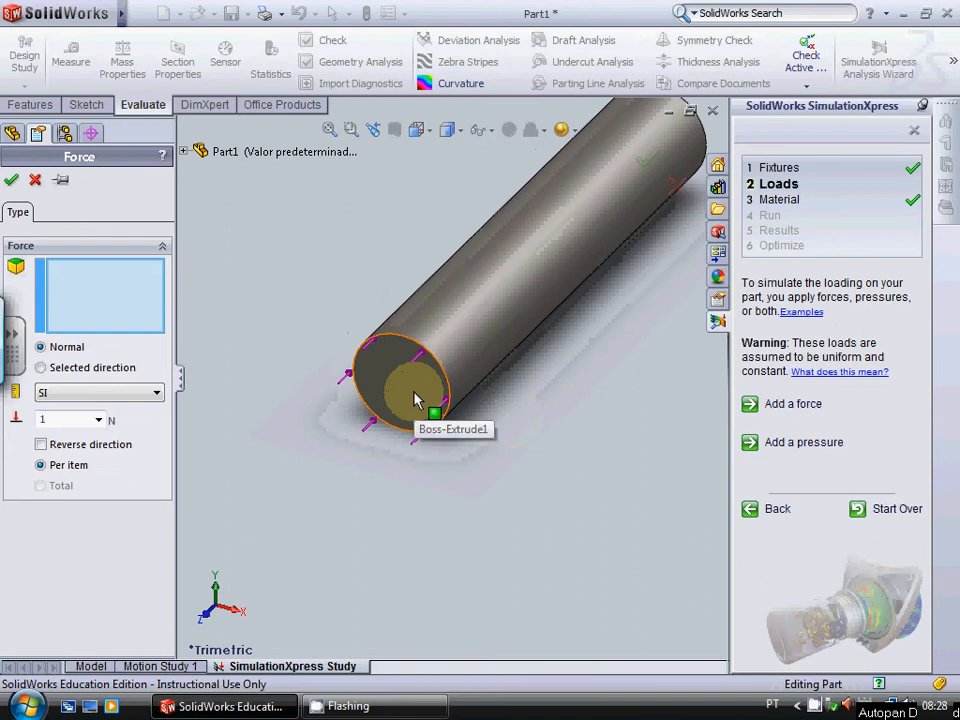
left_click(415, 398)
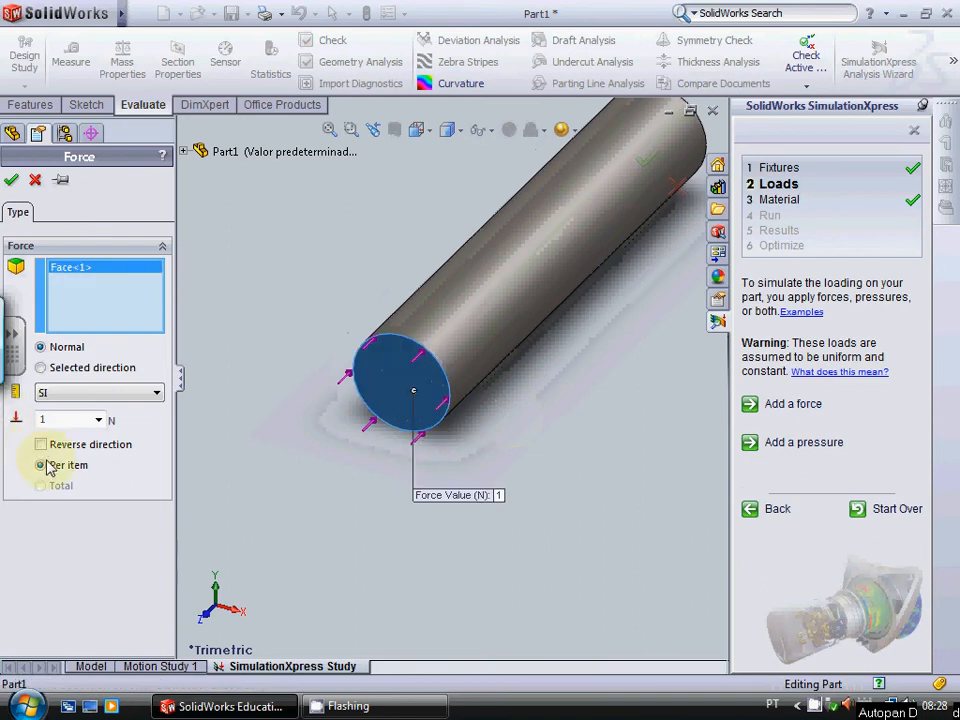
left_click(40, 444)
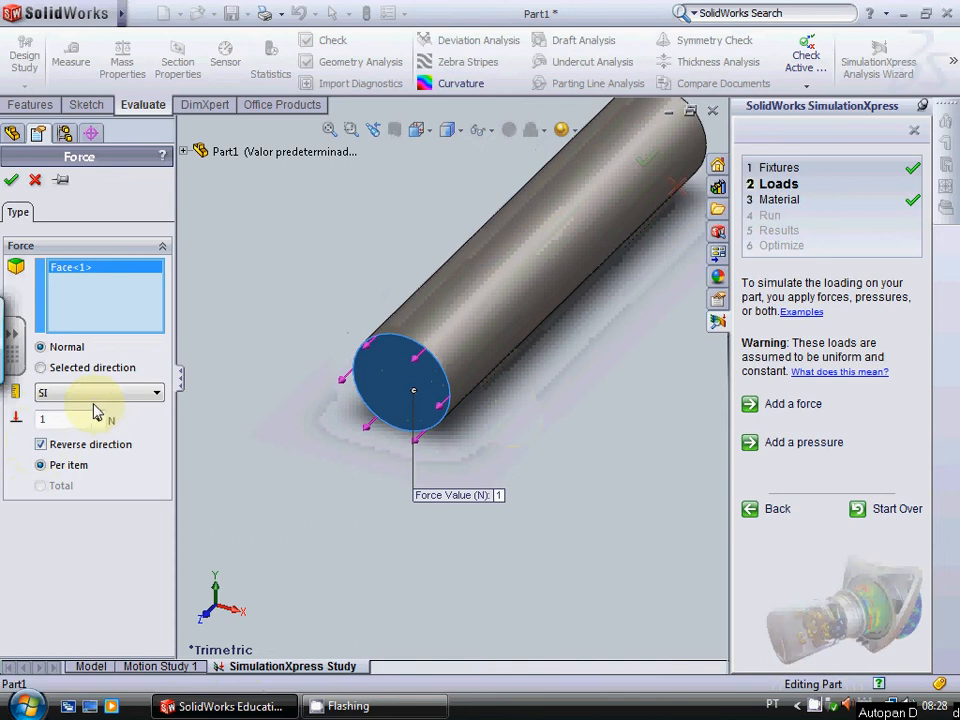
scroll(536, 369, "up", 3)
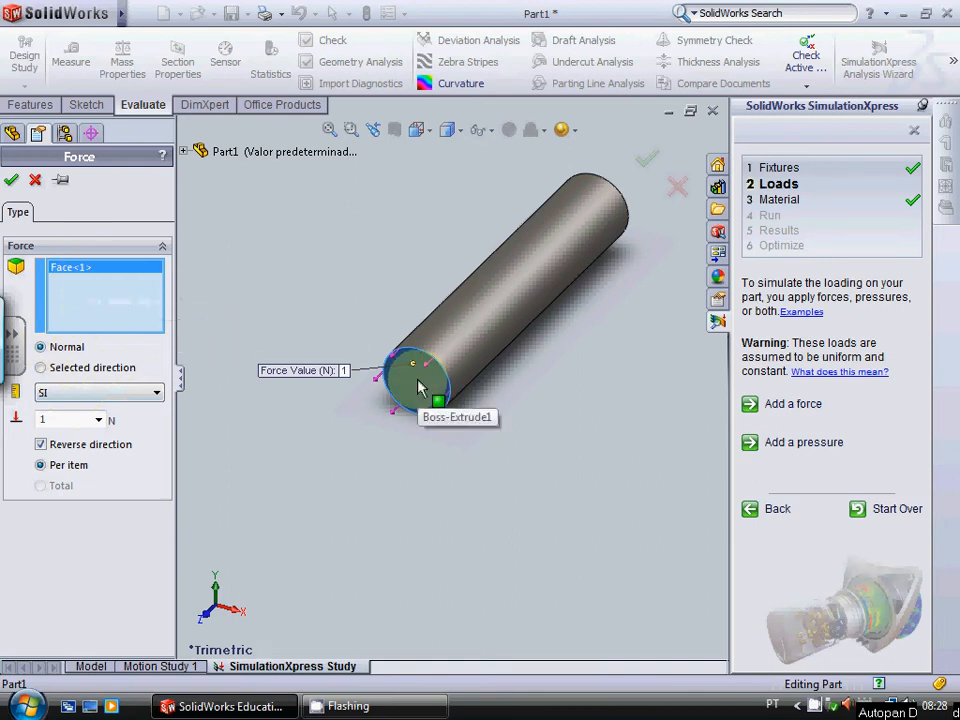
Step: Switch the force to a selected direction and use the Plano superior plane as its reference
left_click(41, 368)
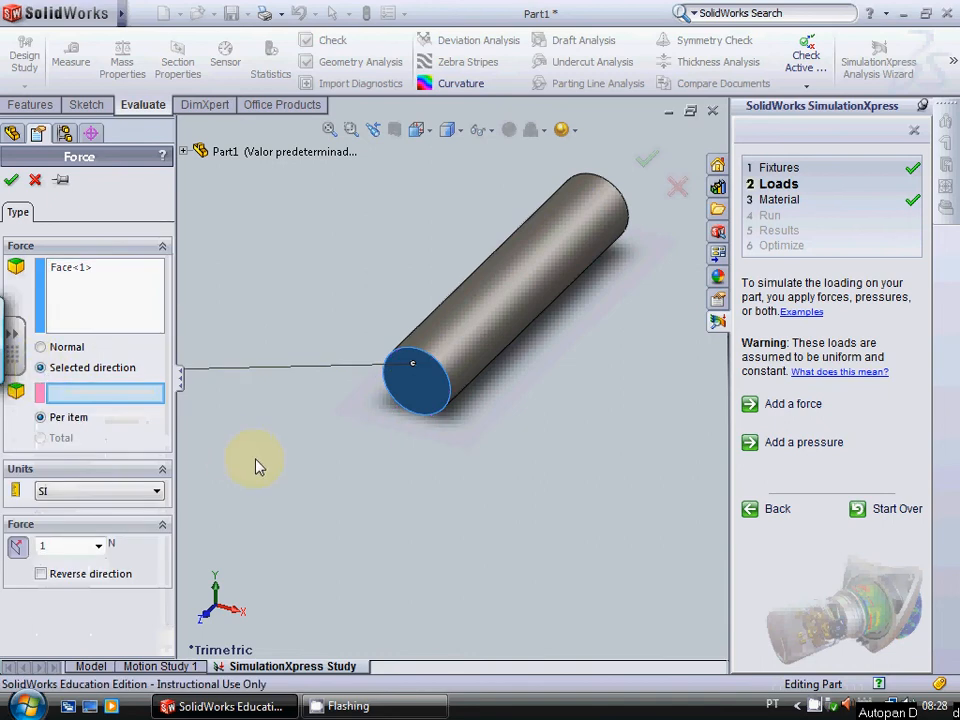
left_click(183, 152)
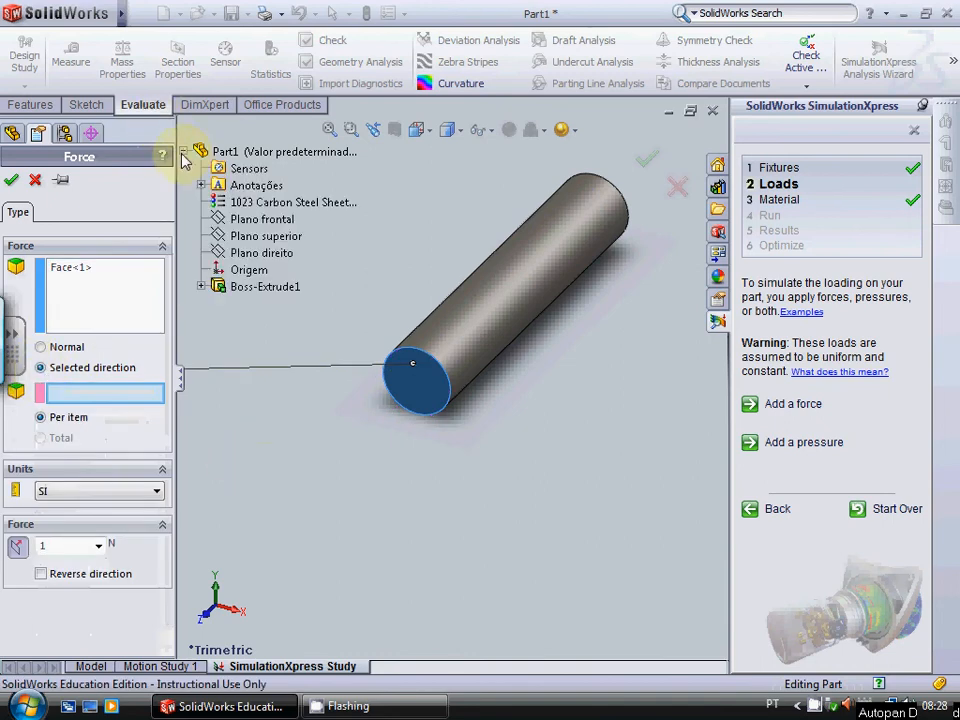
left_click(266, 238)
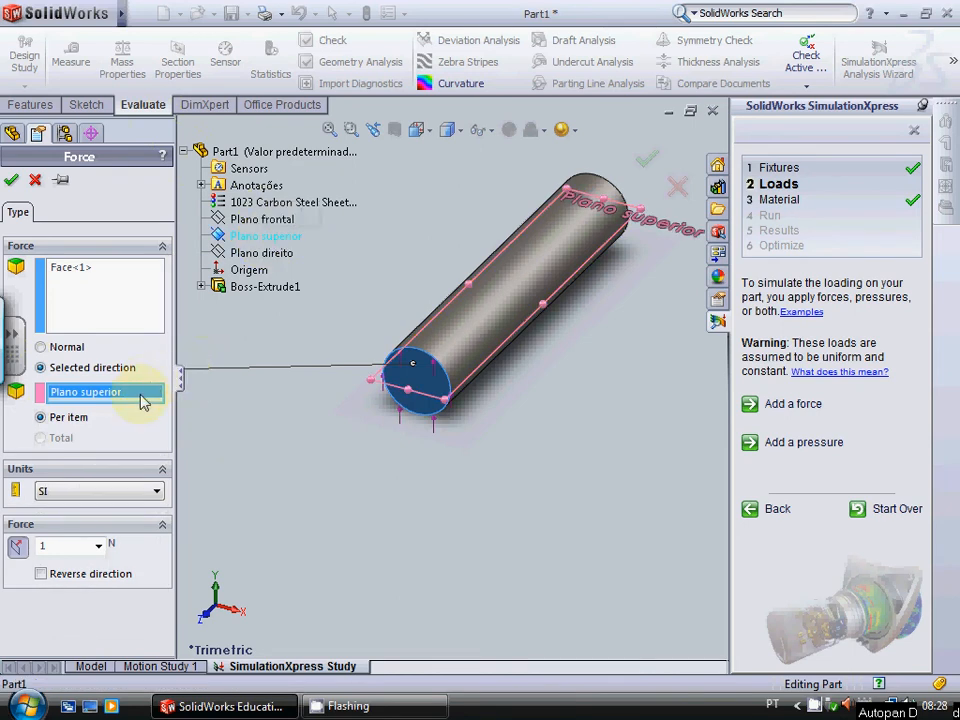
scroll(407, 385, "down", 8)
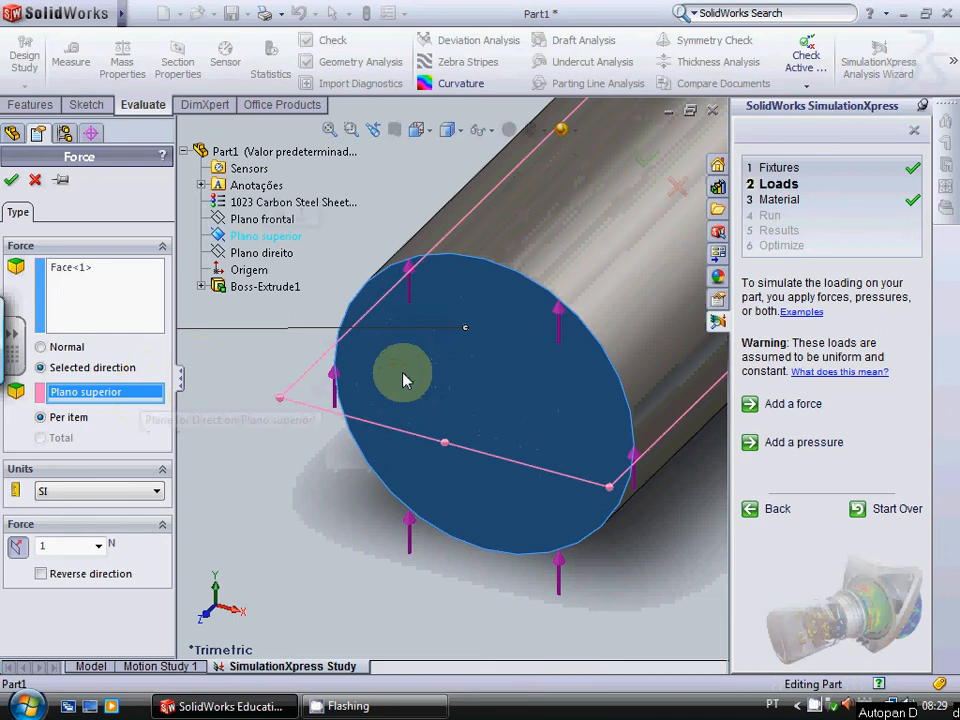
scroll(405, 380, "up", 1)
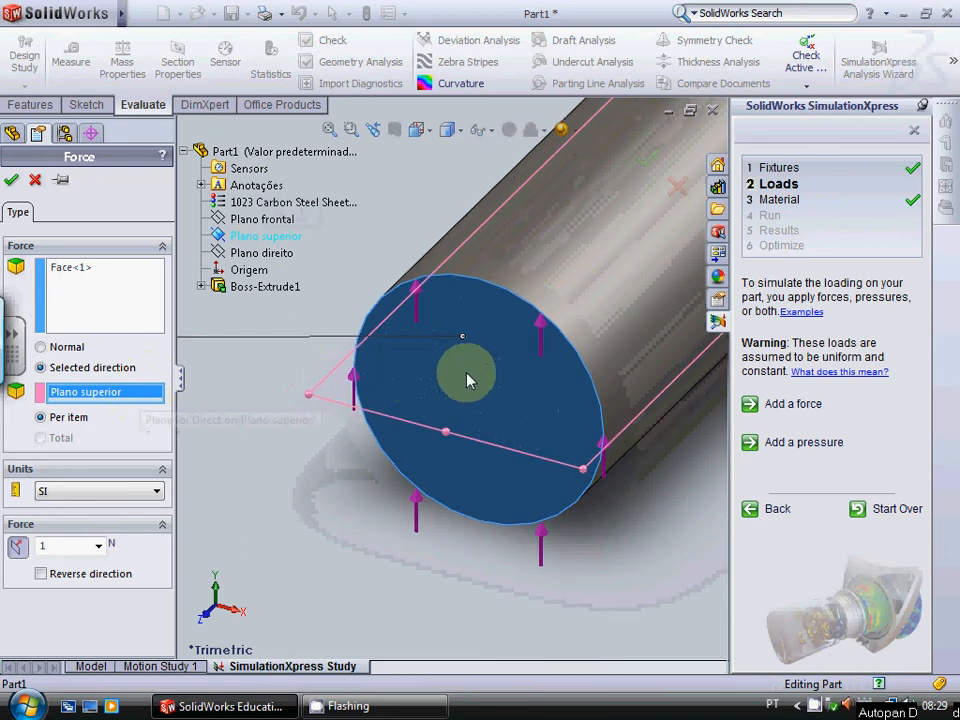
scroll(411, 386, "up", 3)
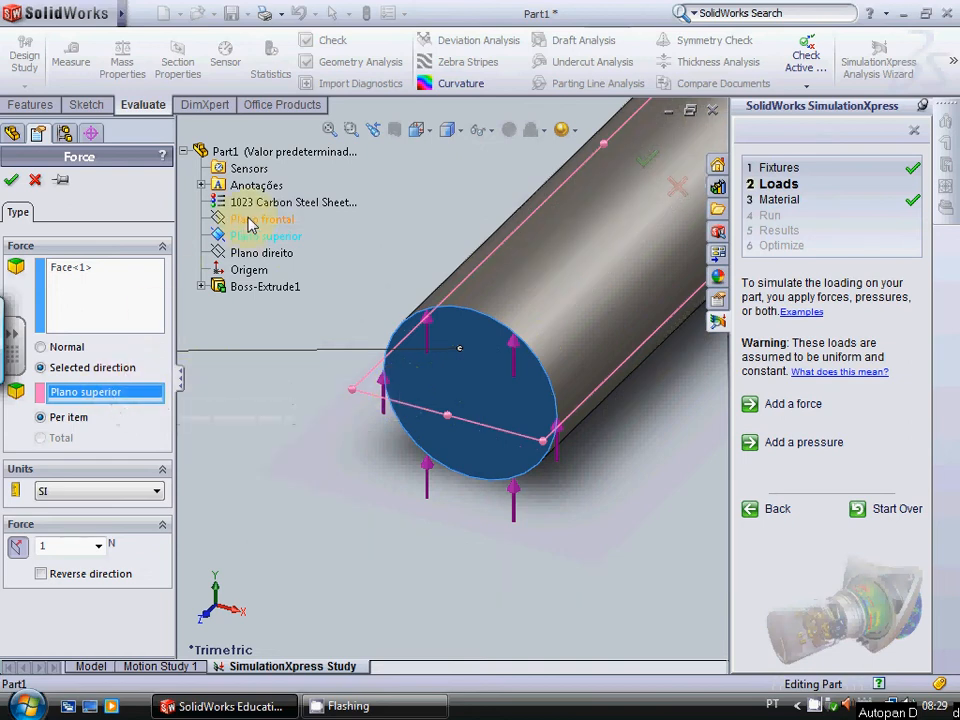
Step: Try Plano direito as the force's direction reference and switch back to Plano superior
left_click(263, 254)
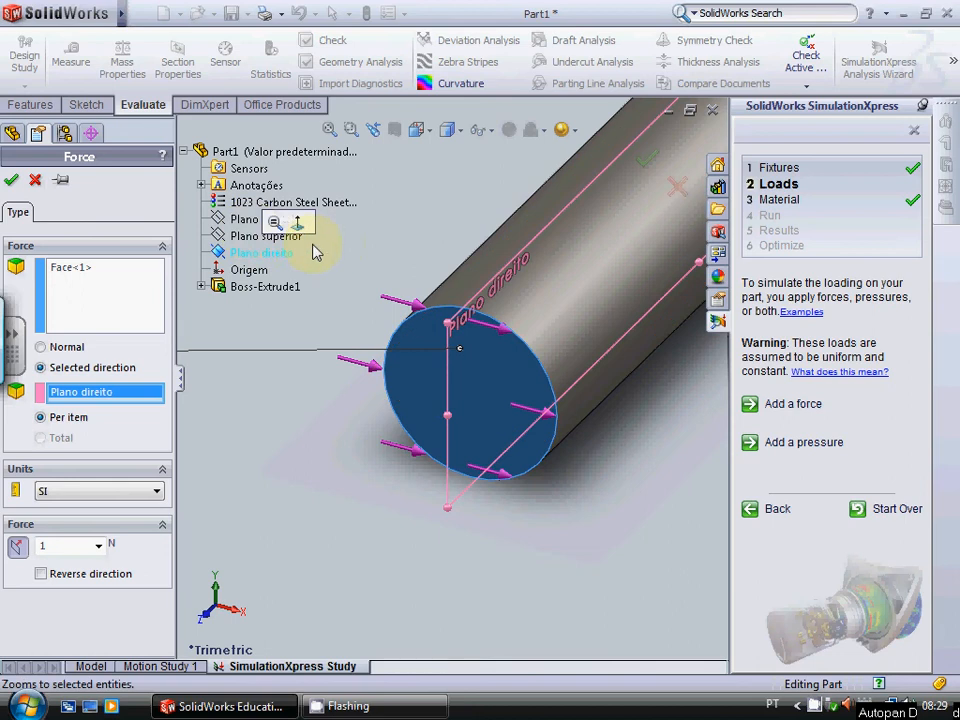
left_click(255, 253)
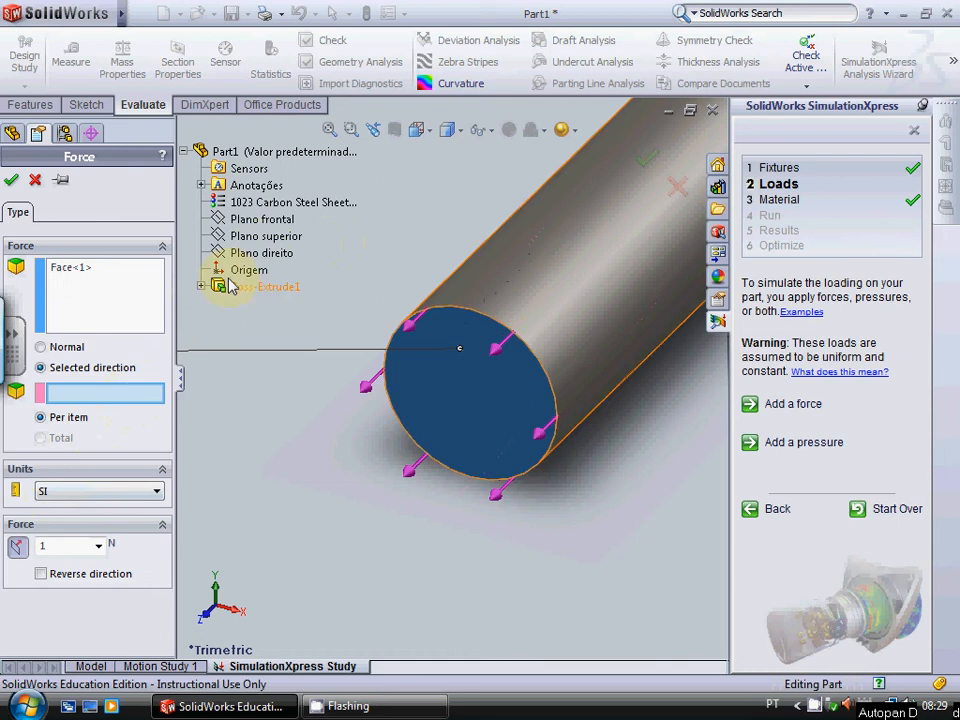
left_click(275, 260)
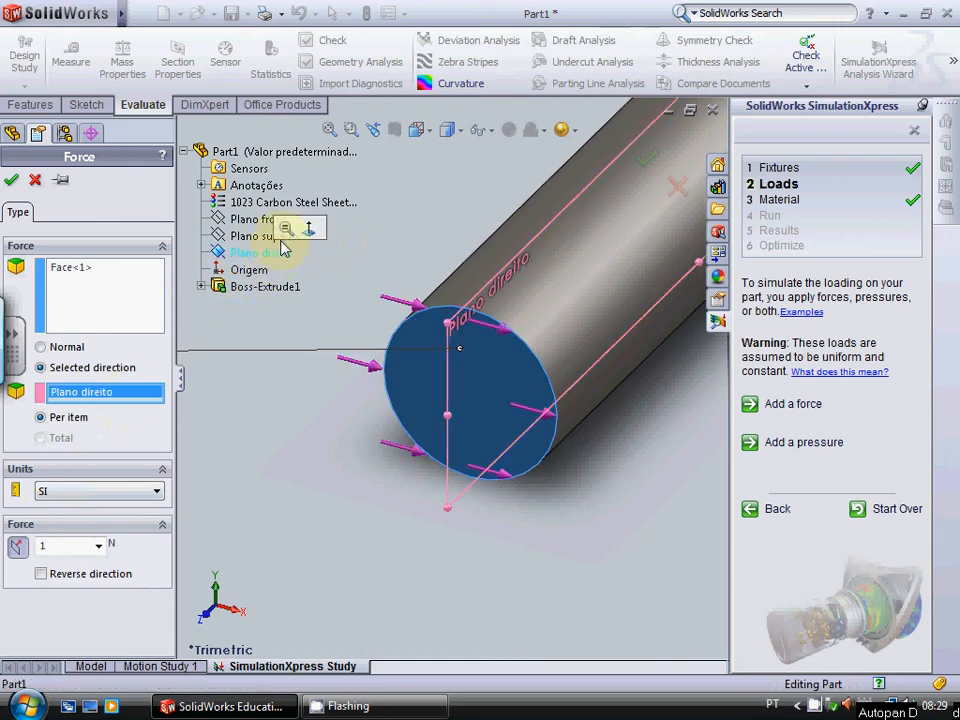
left_click(252, 238)
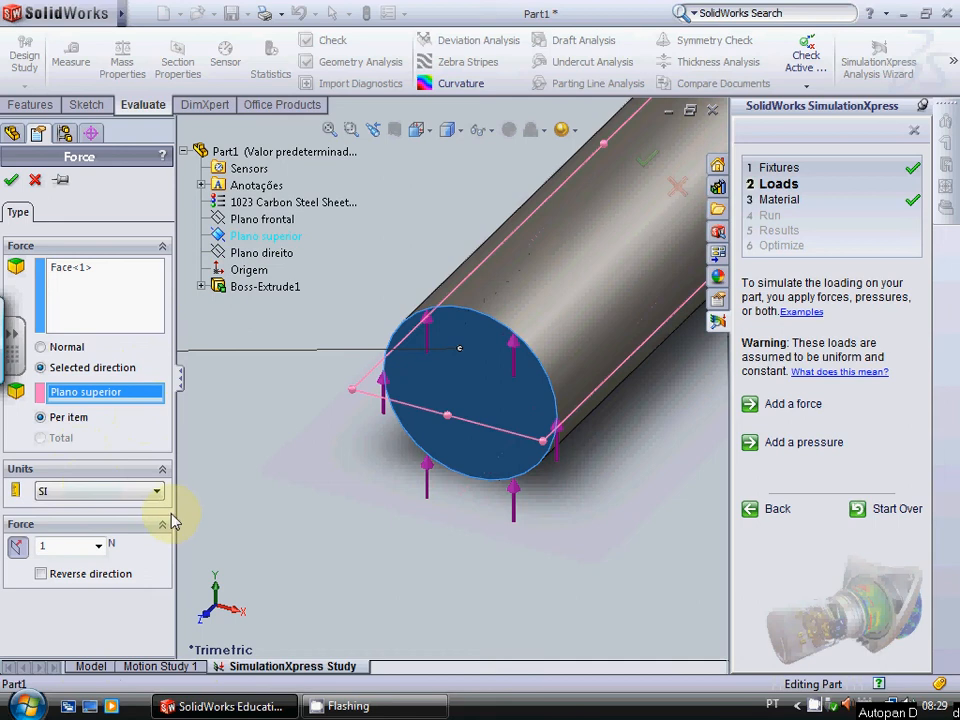
Step: Reverse the force so it acts downward, set it to 1000 N per item and apply it
left_click(39, 574)
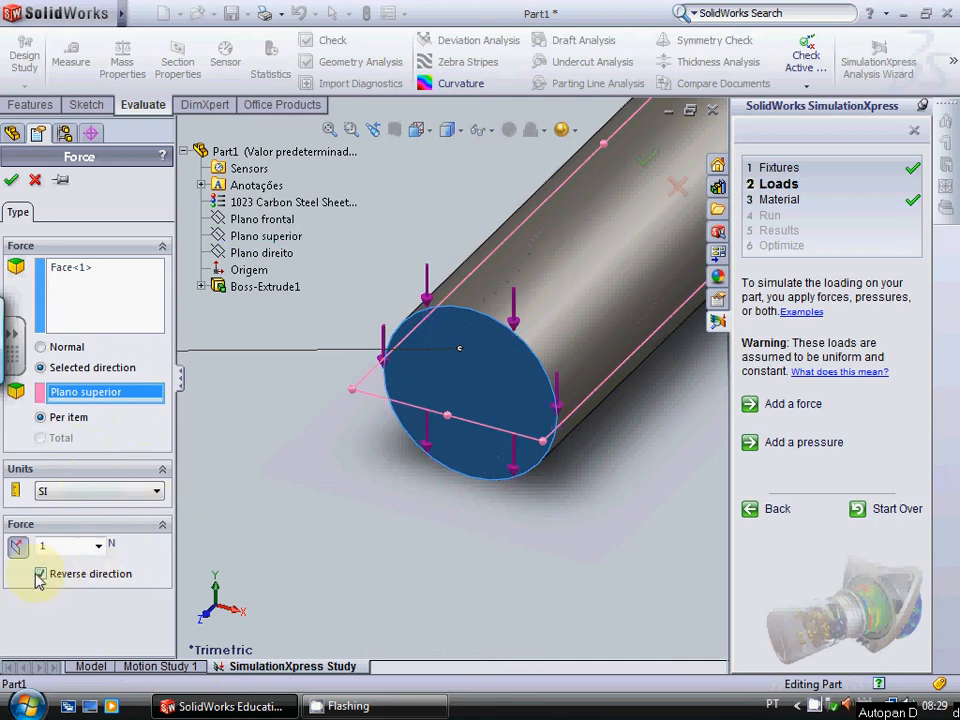
double_click(80, 544)
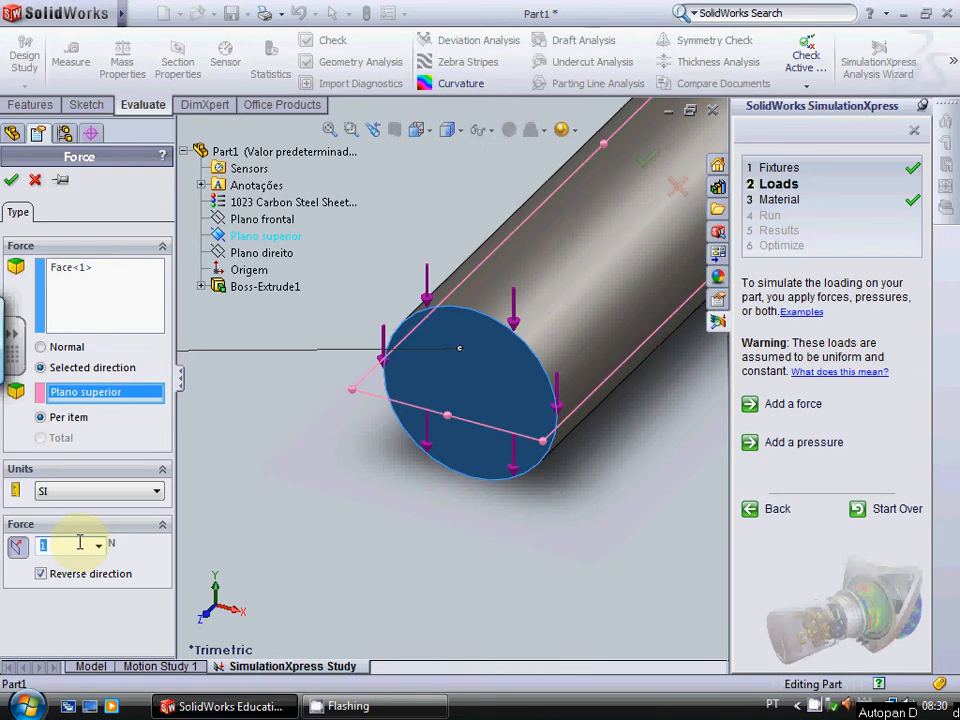
type("1000")
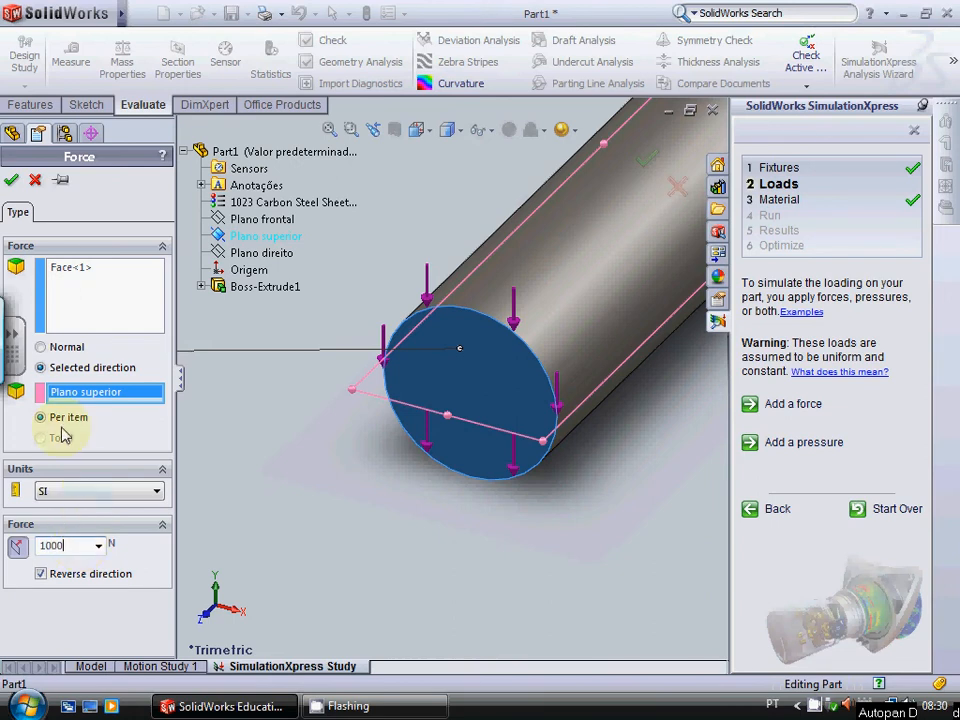
left_click(12, 181)
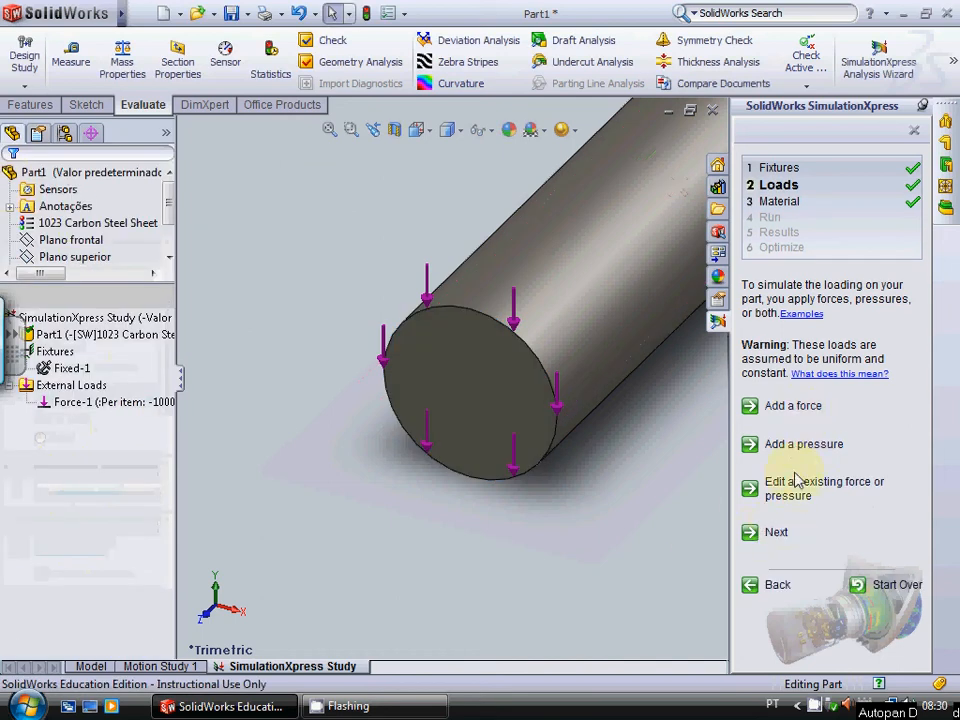
Step: Keep the assigned material and run the simulation with the default settings
left_click(779, 534)
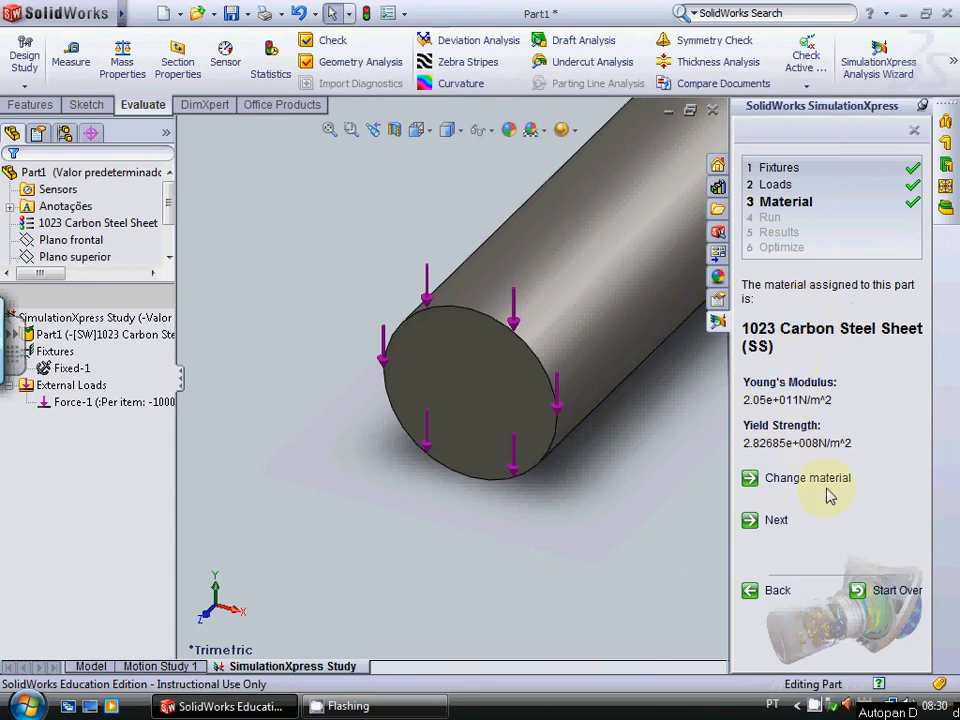
left_click(776, 521)
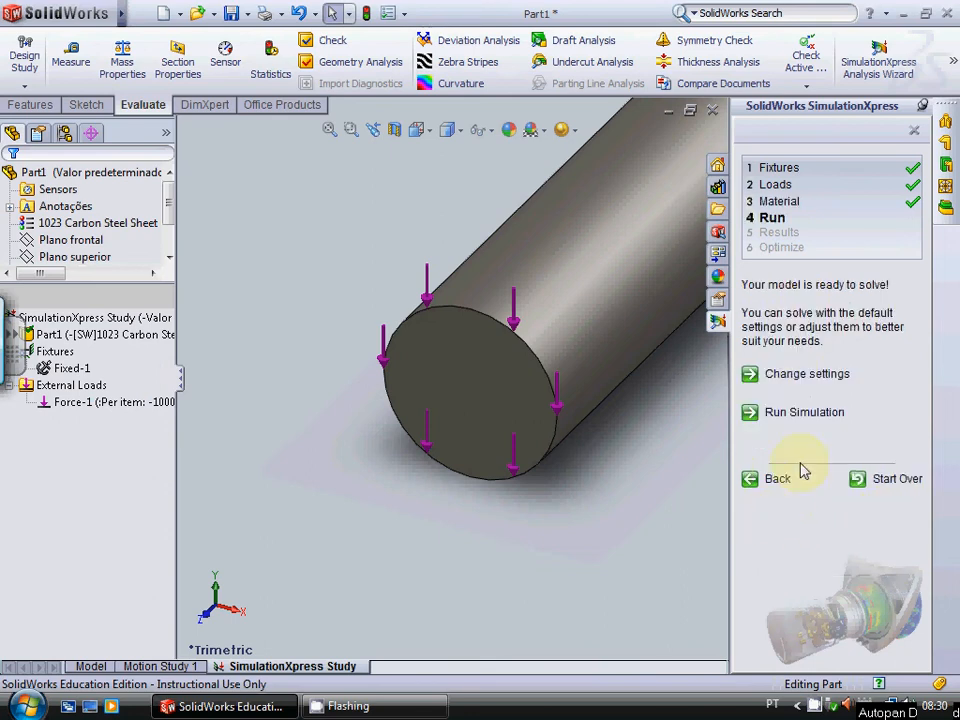
left_click(806, 411)
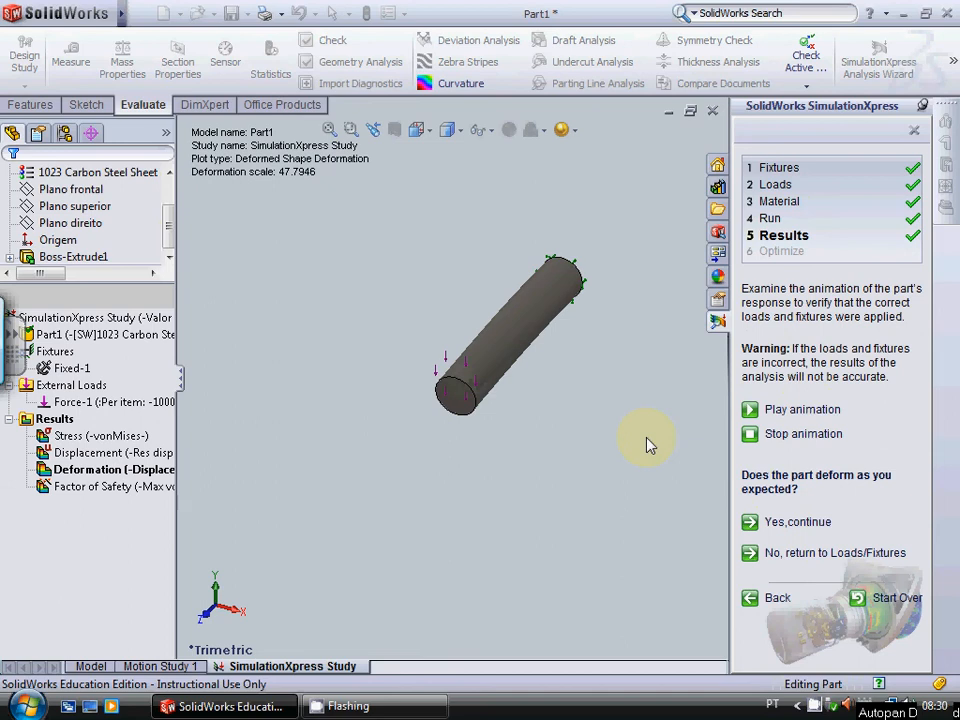
Step: Check the bar's deformation animation from other angles and accept it as expected to continue to the results
key("shift+Left")
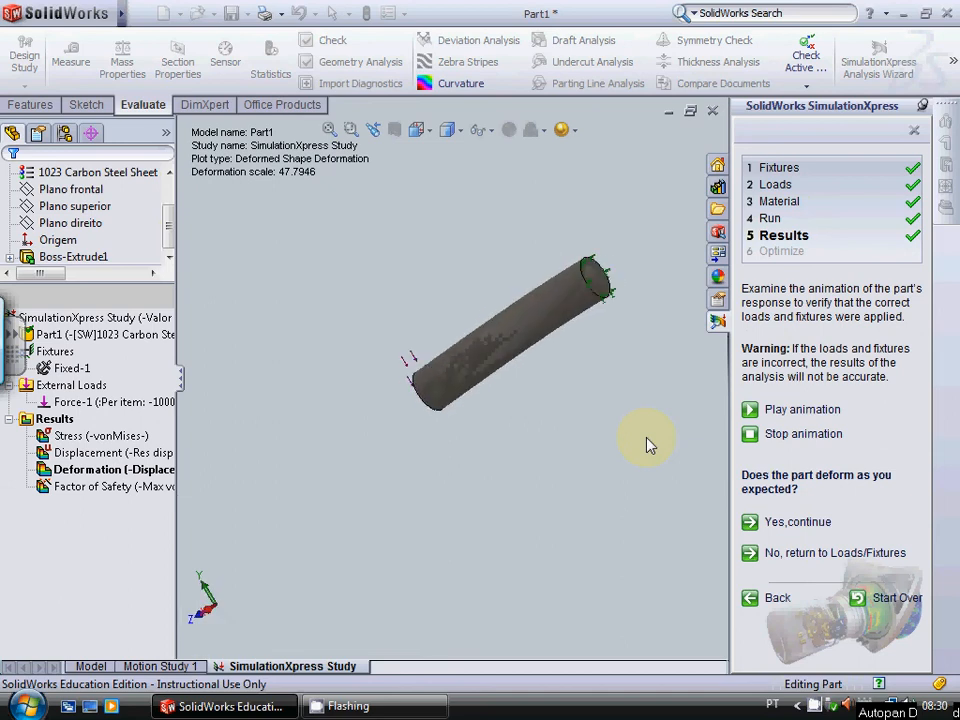
key("shift+Right")
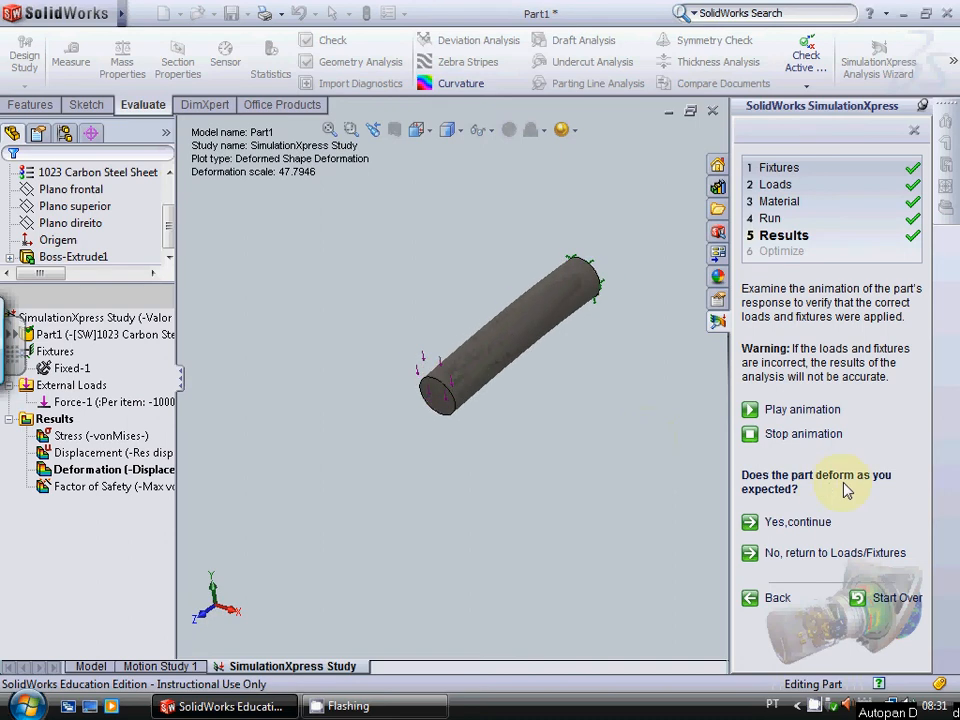
left_click(795, 525)
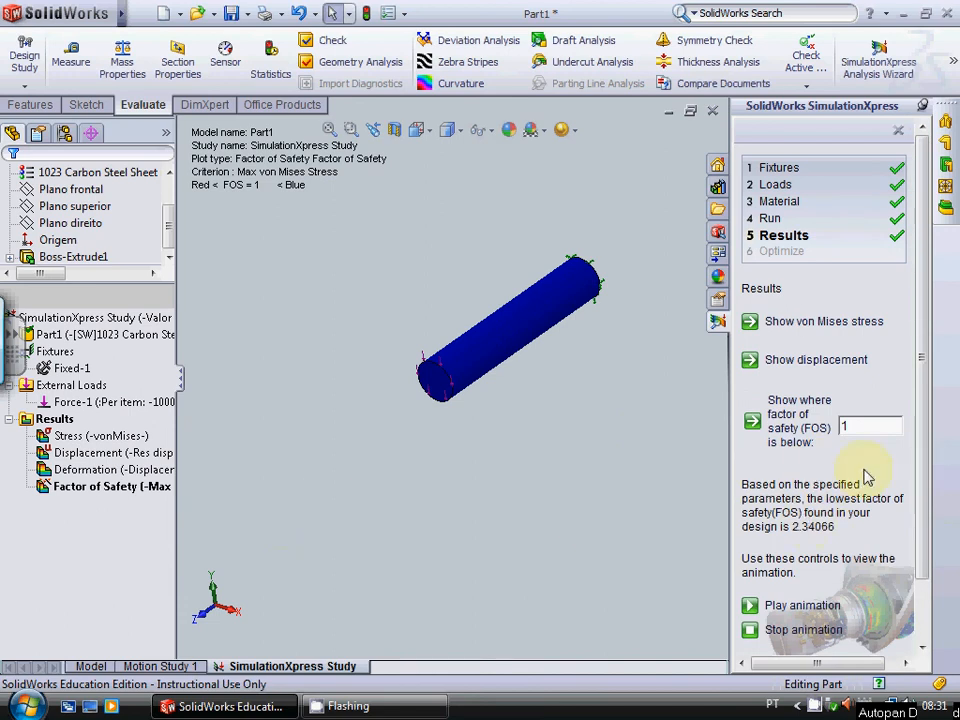
left_click(846, 426)
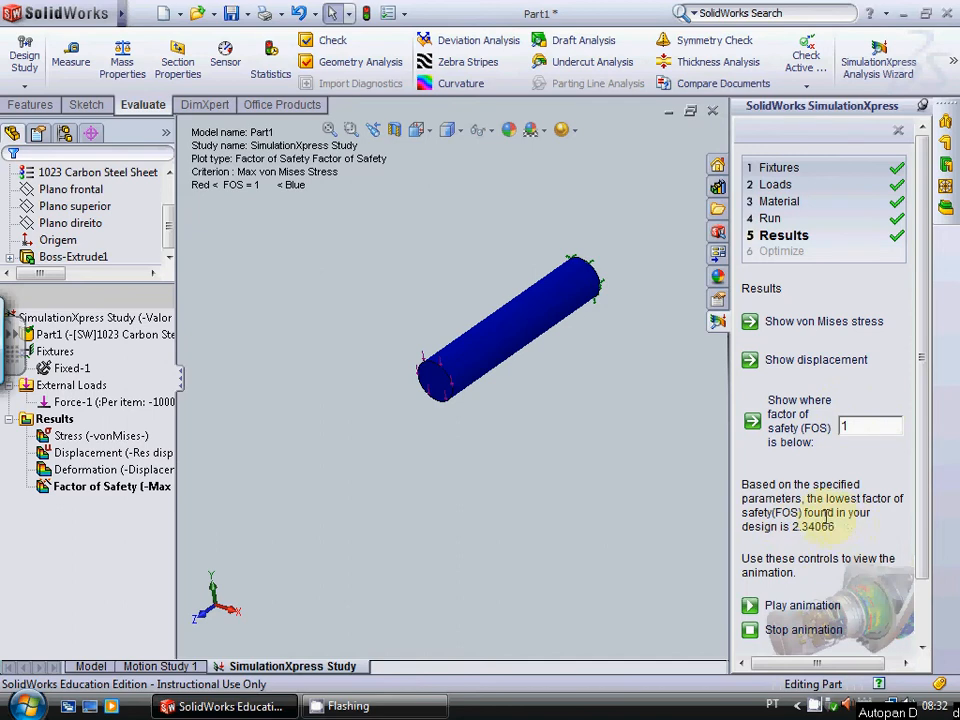
Step: Show the displacement plot of the bar, play its animation for a closer look and stop it
left_click(787, 362)
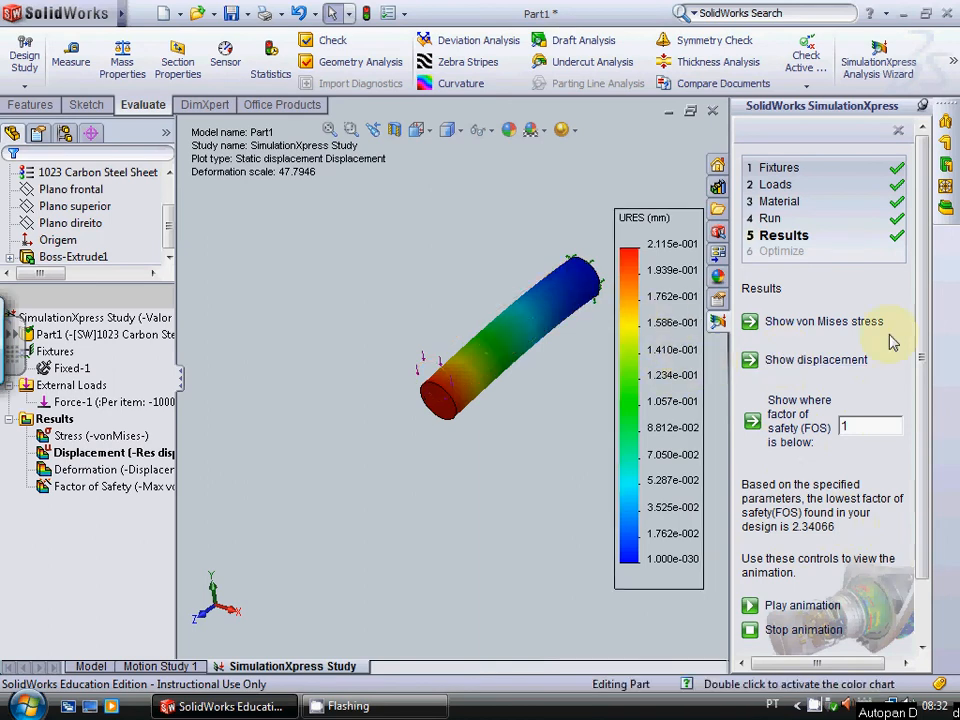
left_click(792, 608)
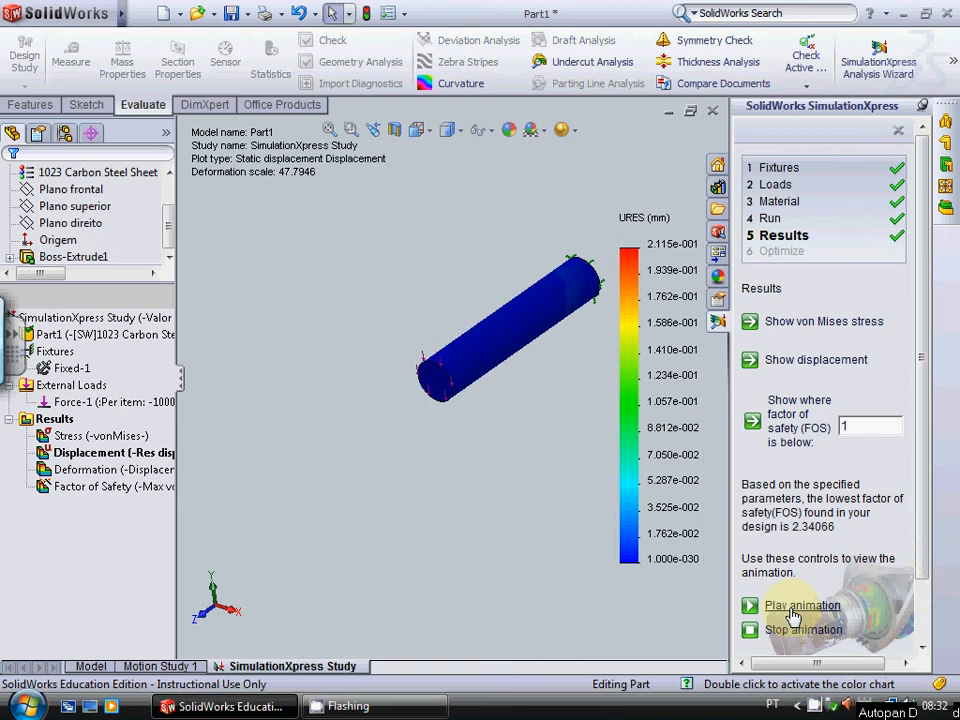
scroll(620, 410, "down", 3)
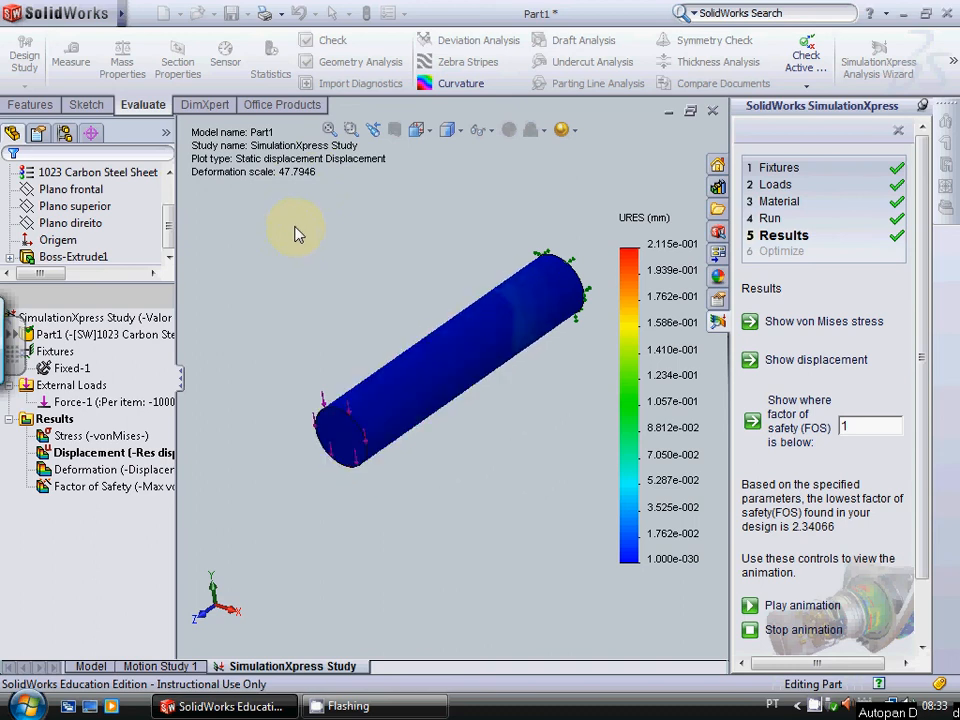
scroll(295, 234, "down", 1)
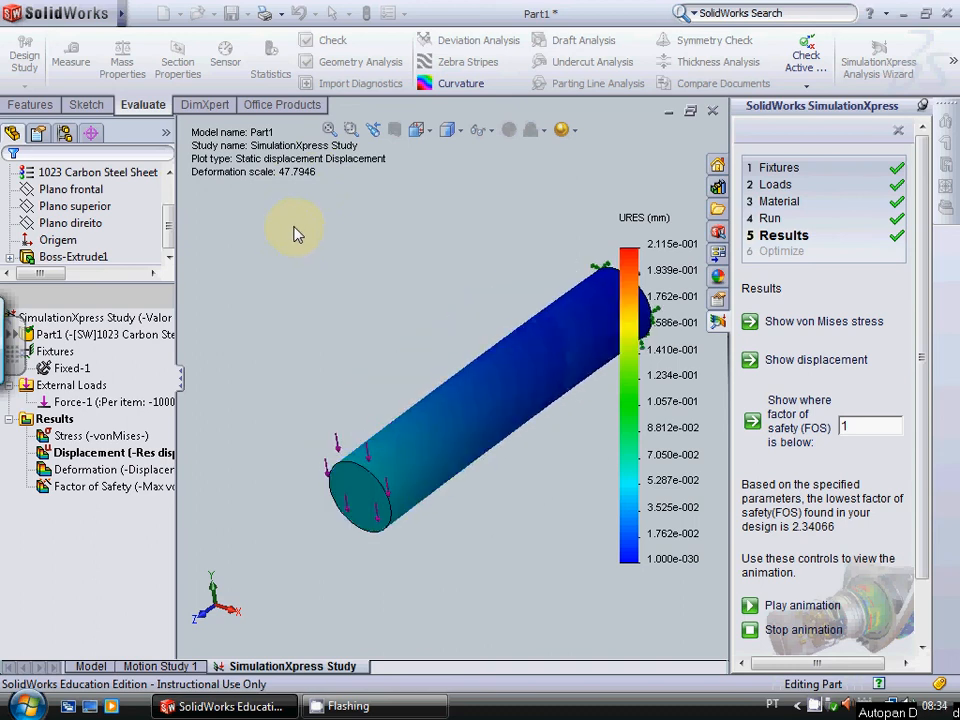
scroll(295, 234, "down", 1)
scroll(294, 234, "up", 1)
scroll(294, 234, "up", 2)
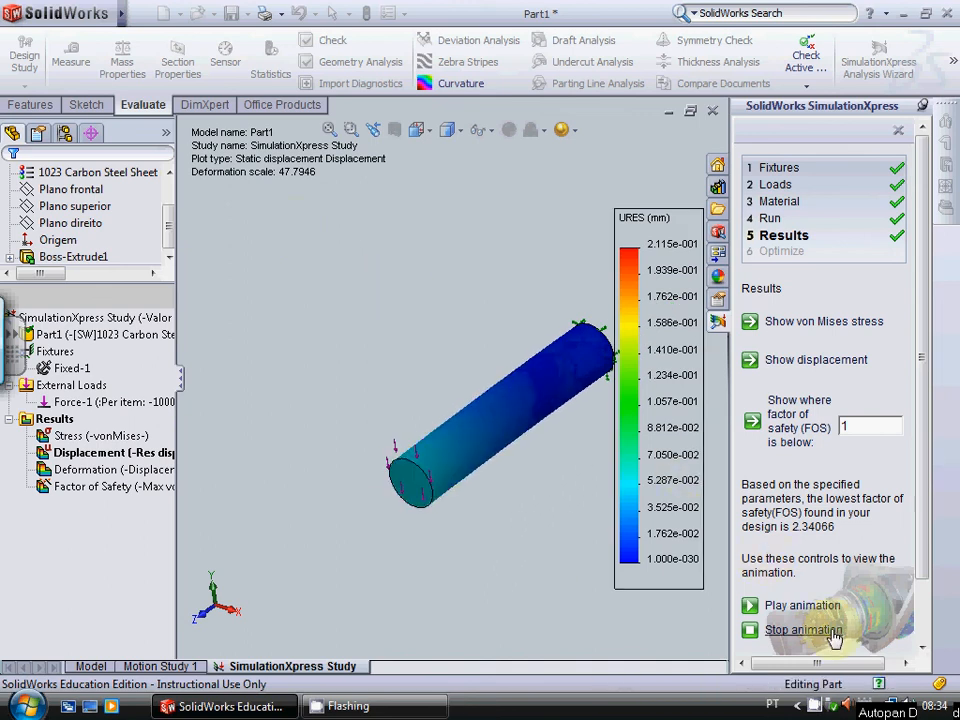
left_click(795, 629)
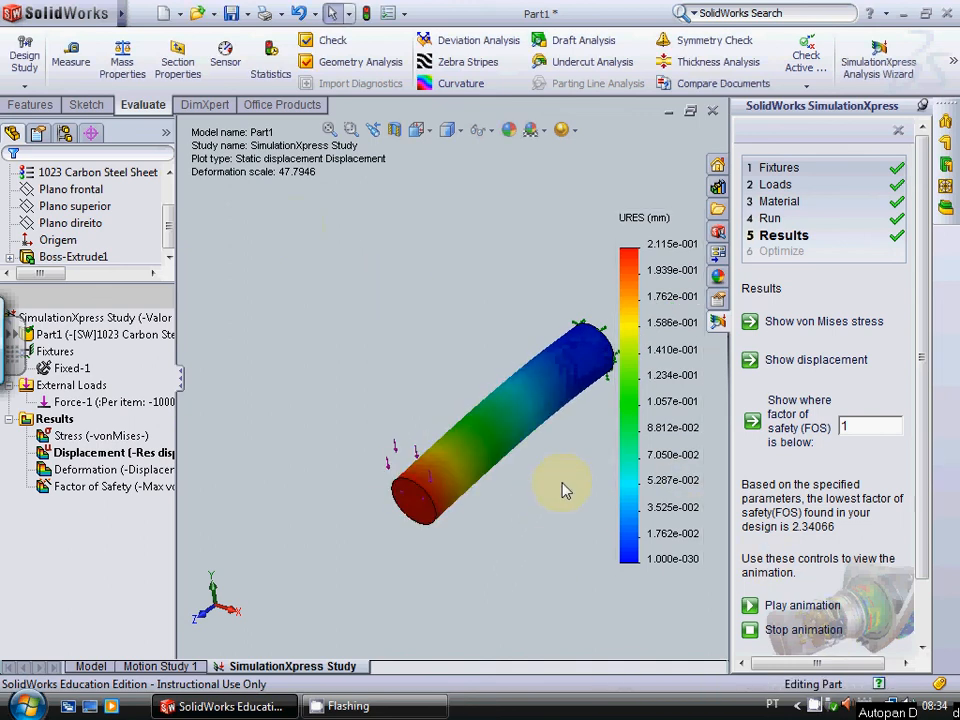
Step: Show the von Mises stress plot of the bar
left_click(835, 322)
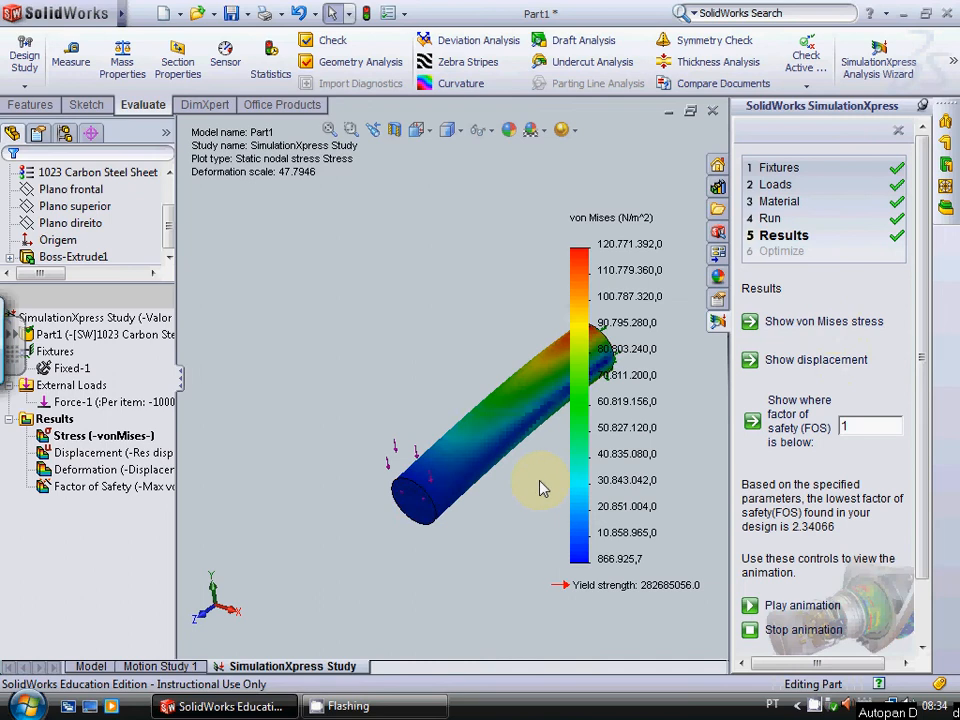
Step: Examine the von Mises stress distribution up close at the bar's fixed end and along its length against the colour scale
scroll(542, 489, "up", 3)
scroll(540, 418, "down", 3)
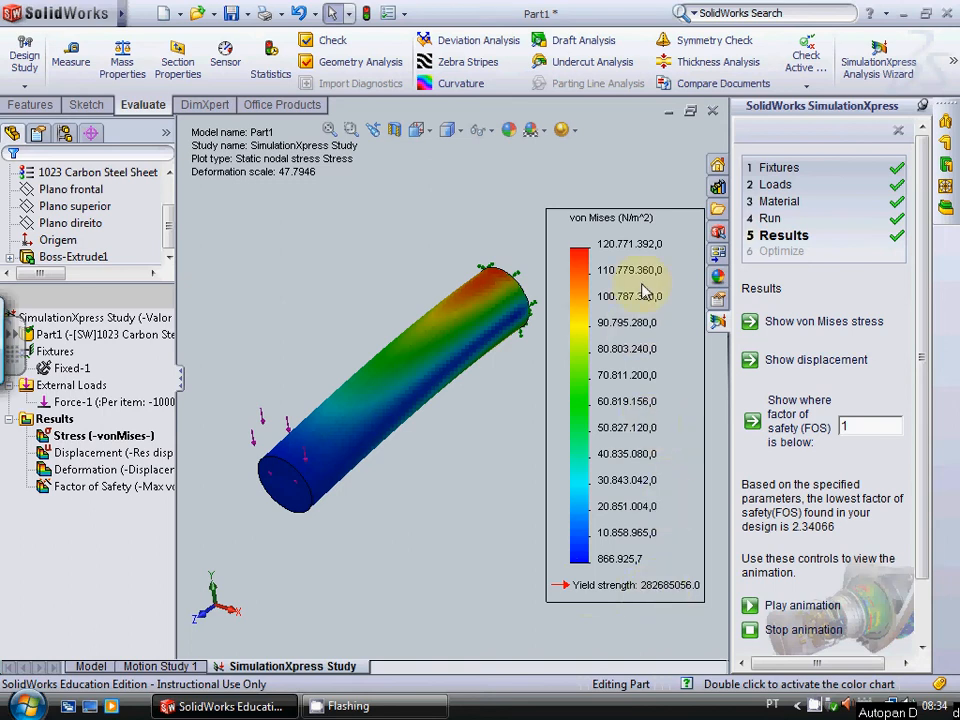
scroll(613, 262, "down", 3)
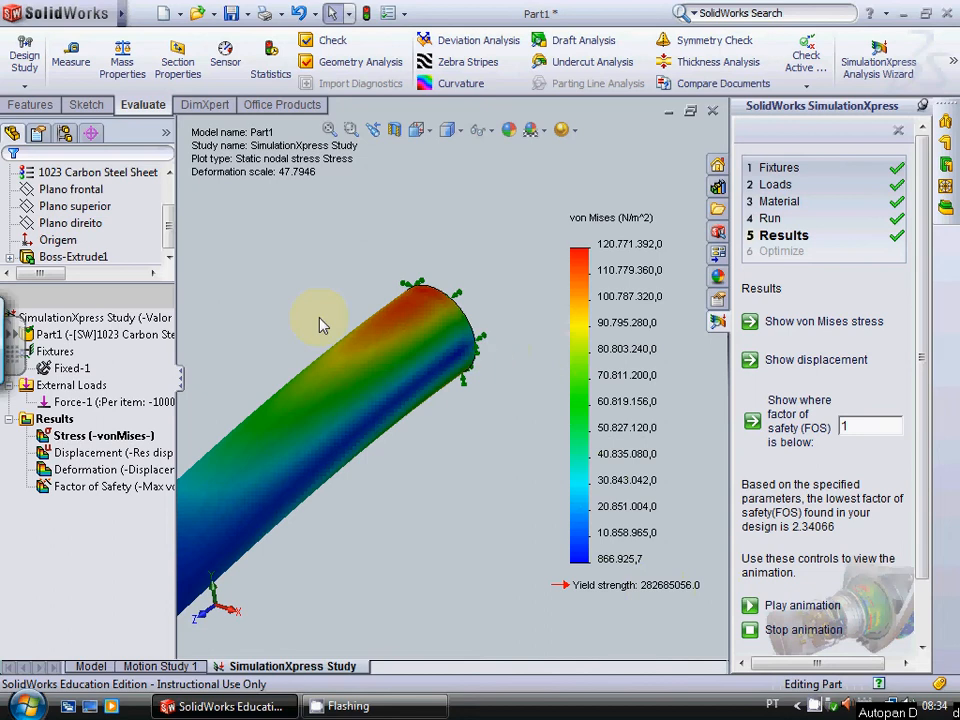
scroll(347, 317, "up", 6)
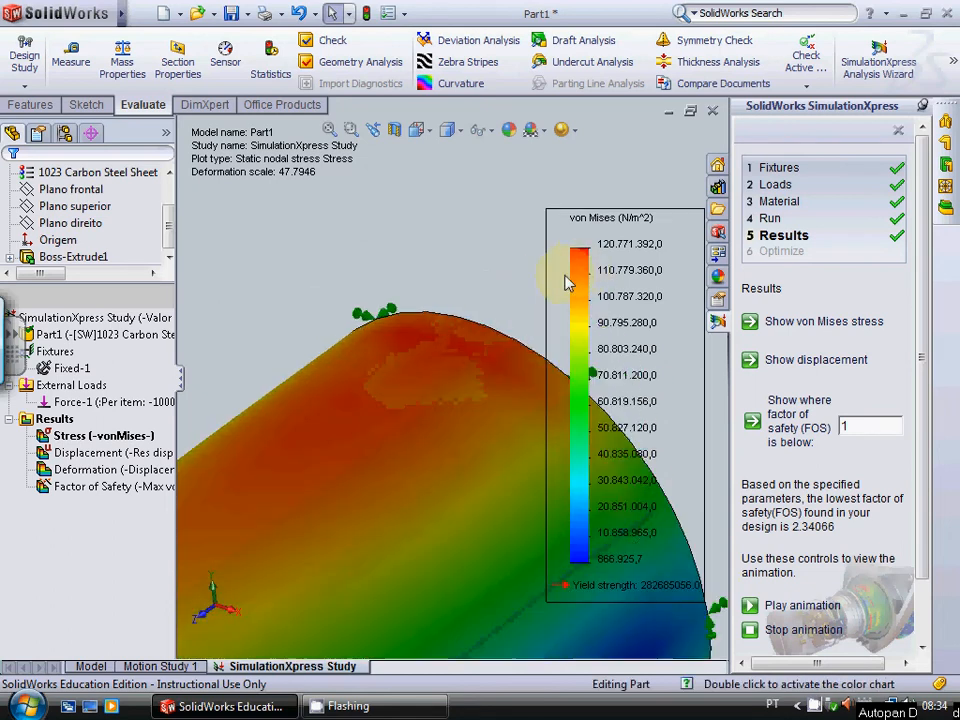
scroll(568, 283, "down", 2)
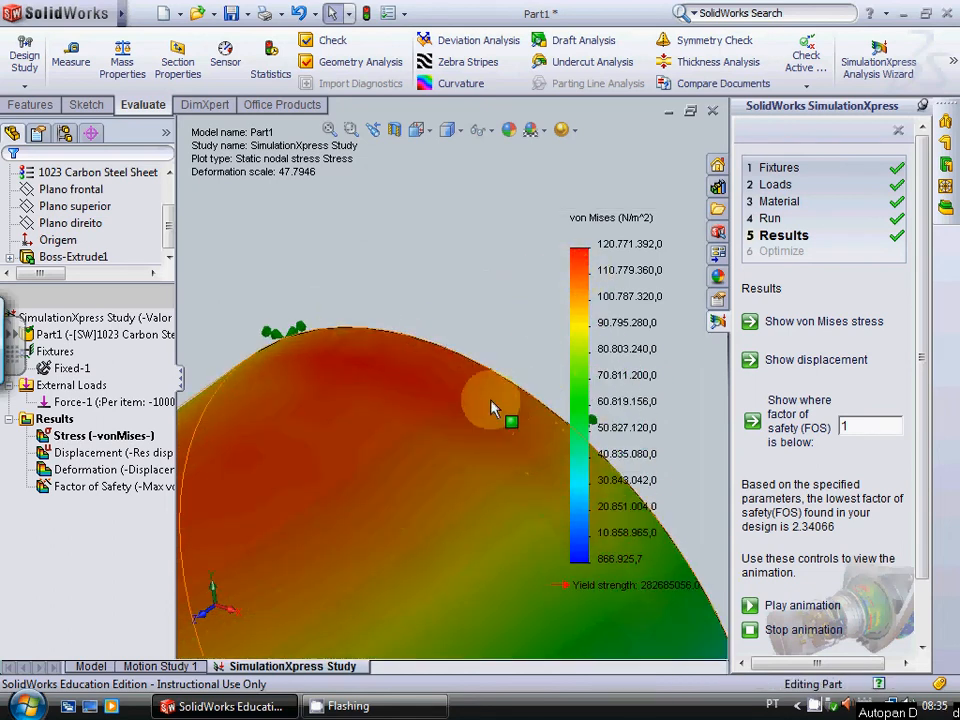
scroll(549, 425, "up", 5)
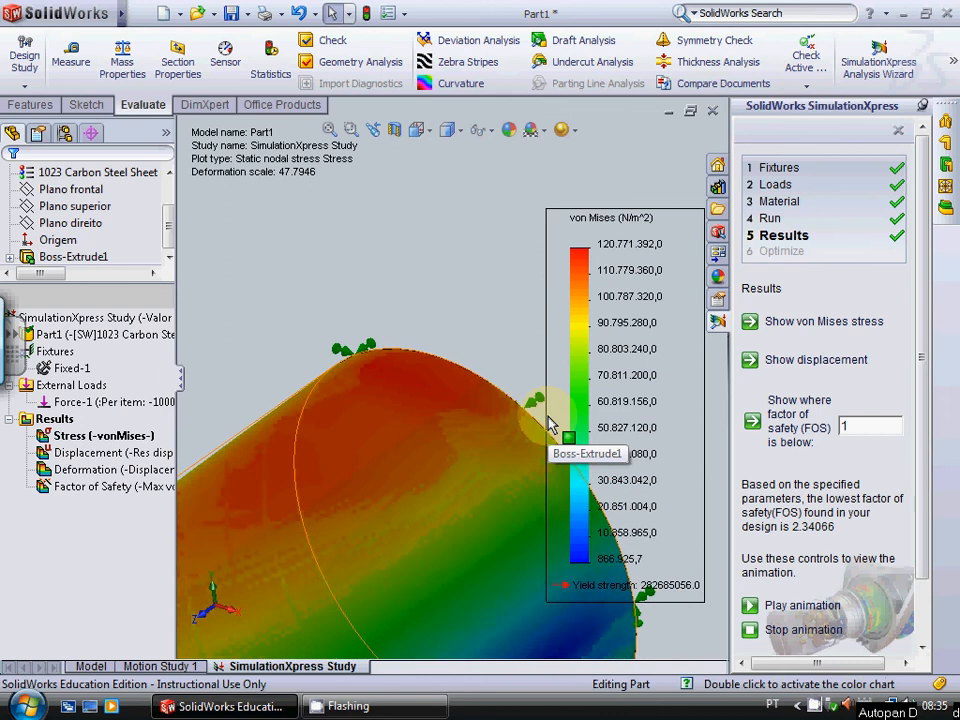
scroll(549, 425, "up", 1)
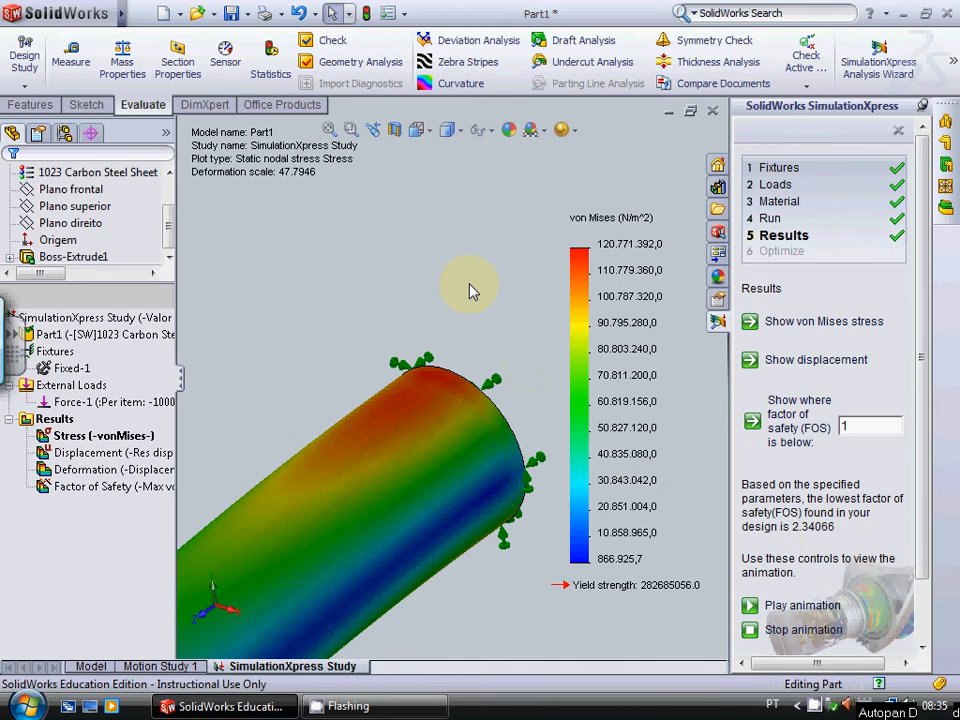
scroll(472, 290, "up", 5)
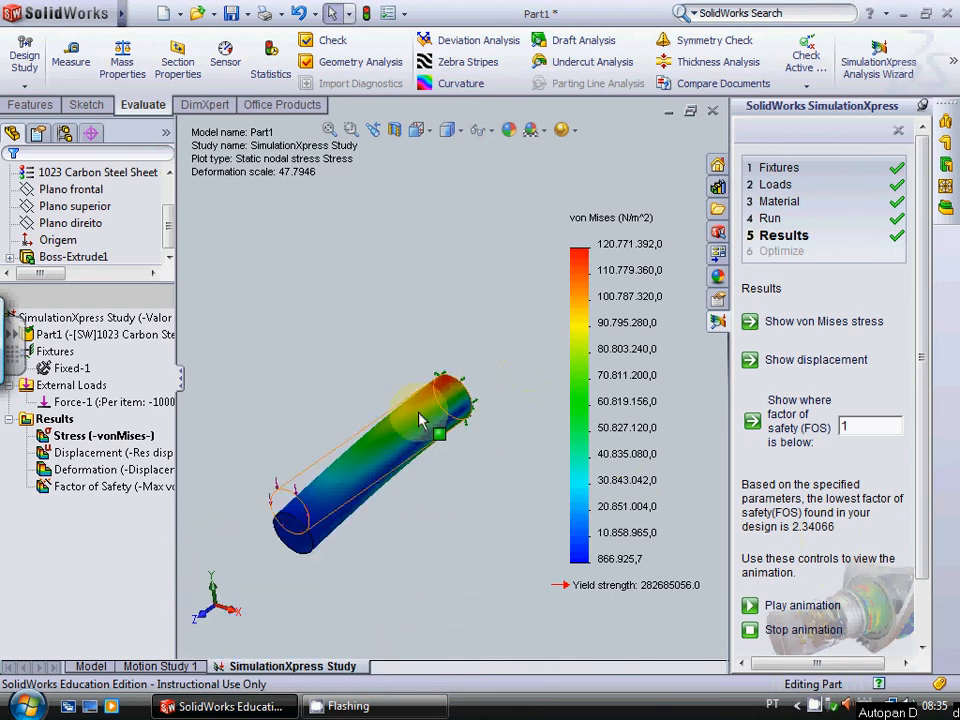
scroll(252, 460, "down", 3)
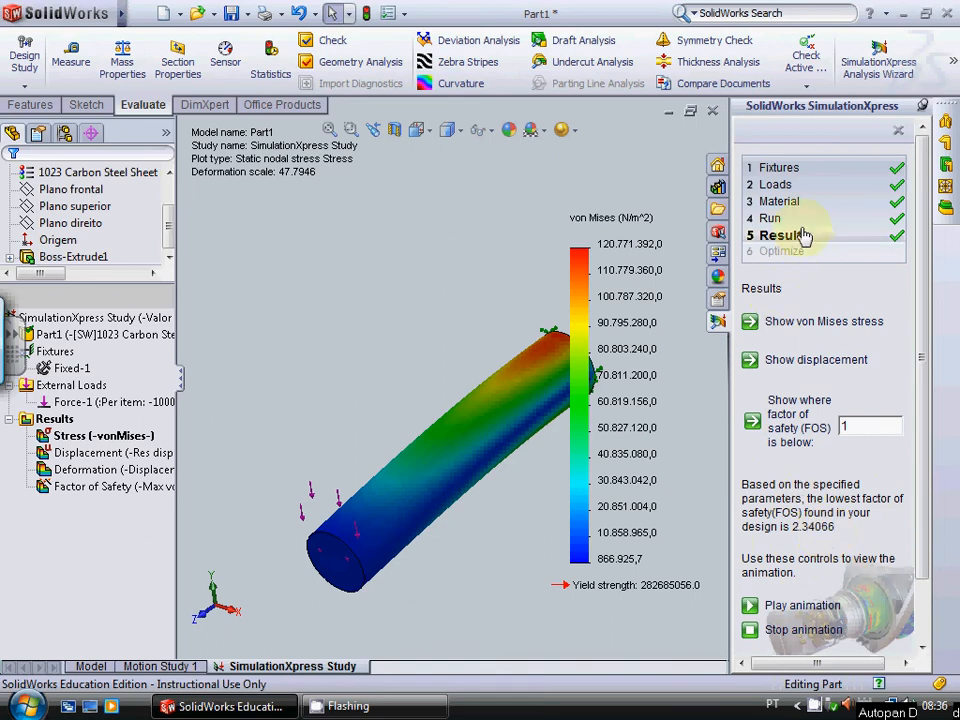
left_click(777, 185)
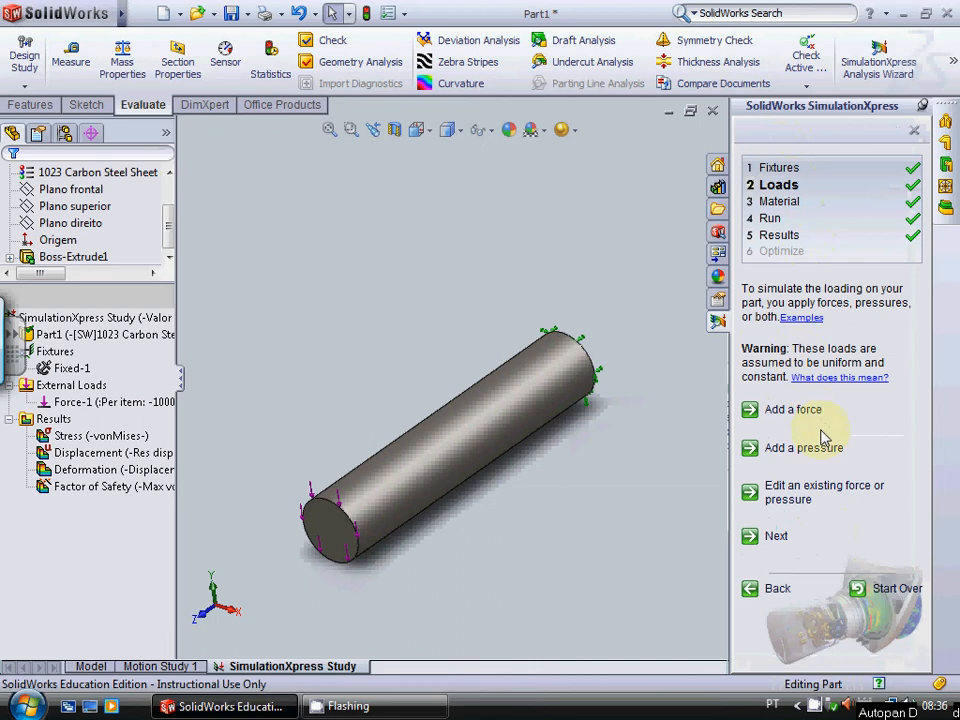
left_click(824, 490)
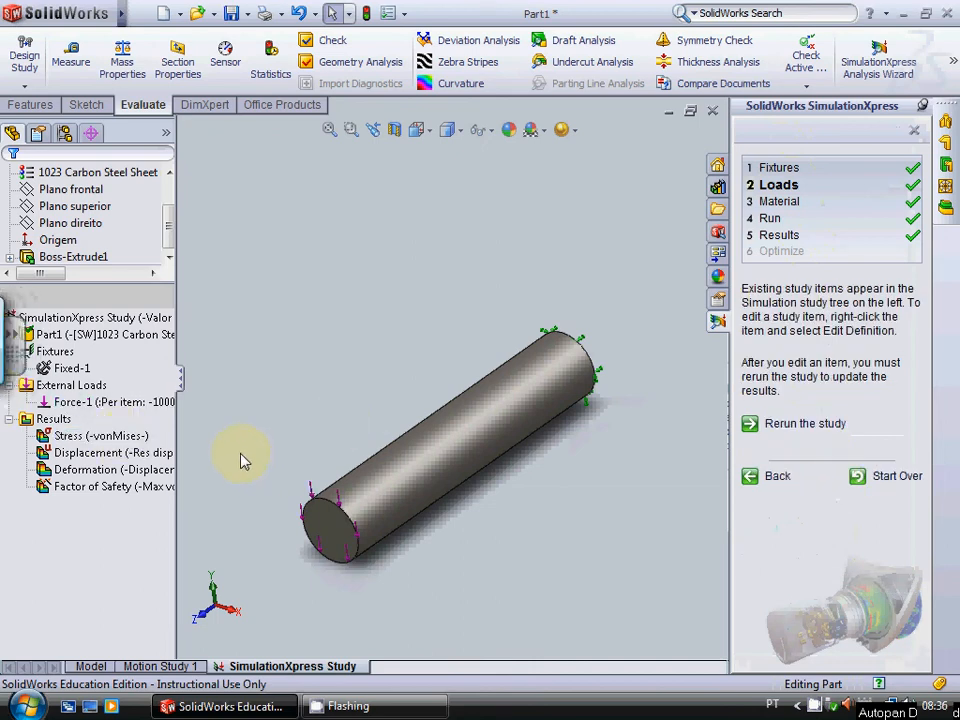
left_click(786, 426)
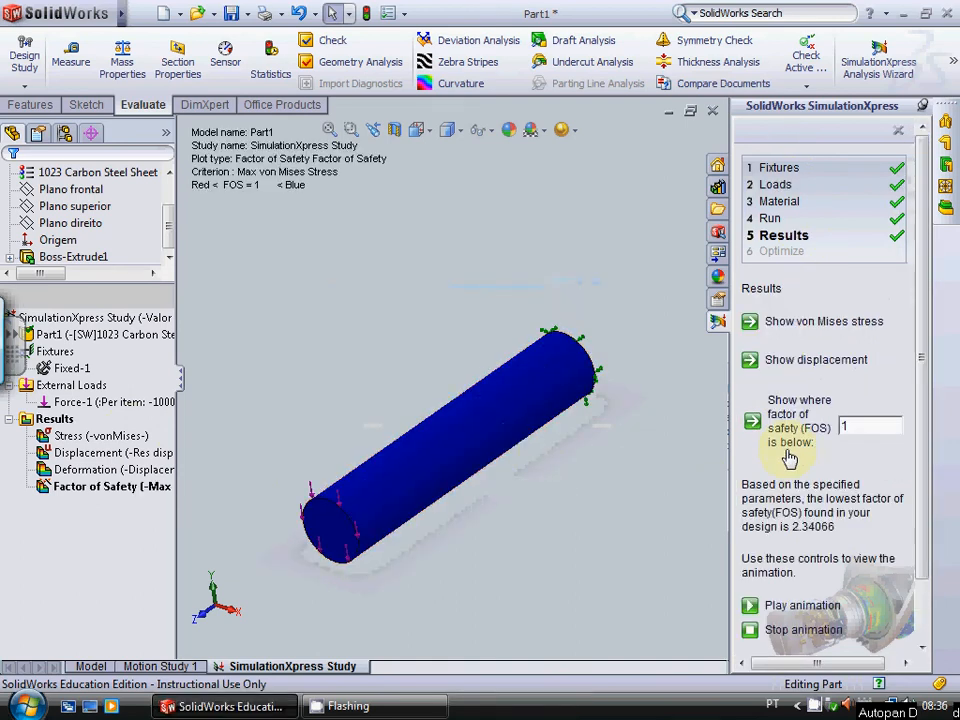
Step: Return to the study's loads and set the existing force on the bar's free end to 2500 N
left_click(778, 186)
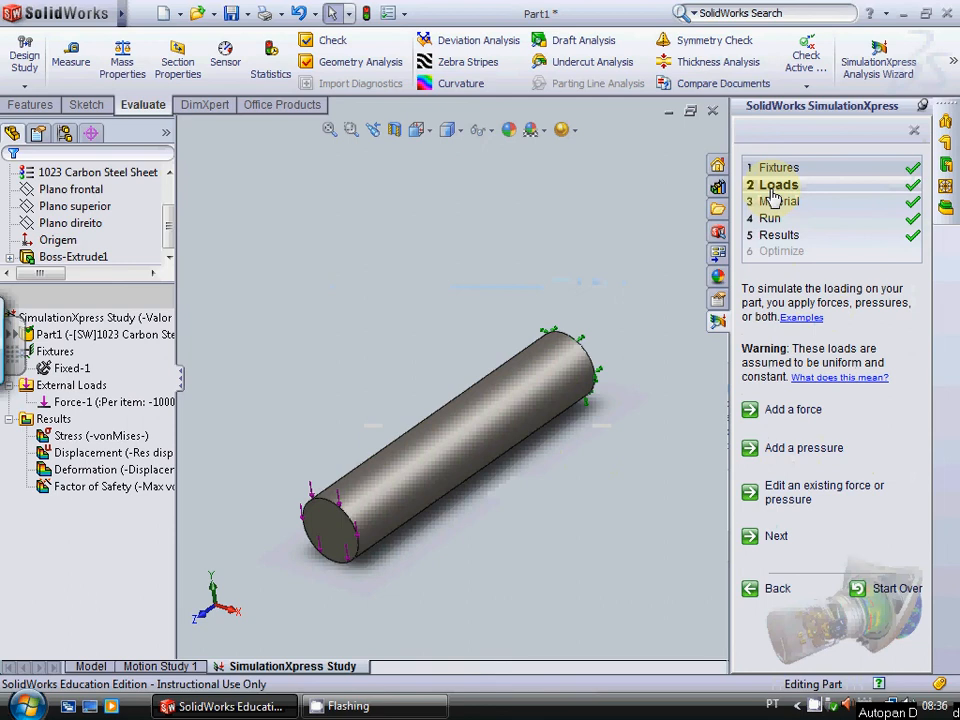
double_click(126, 400)
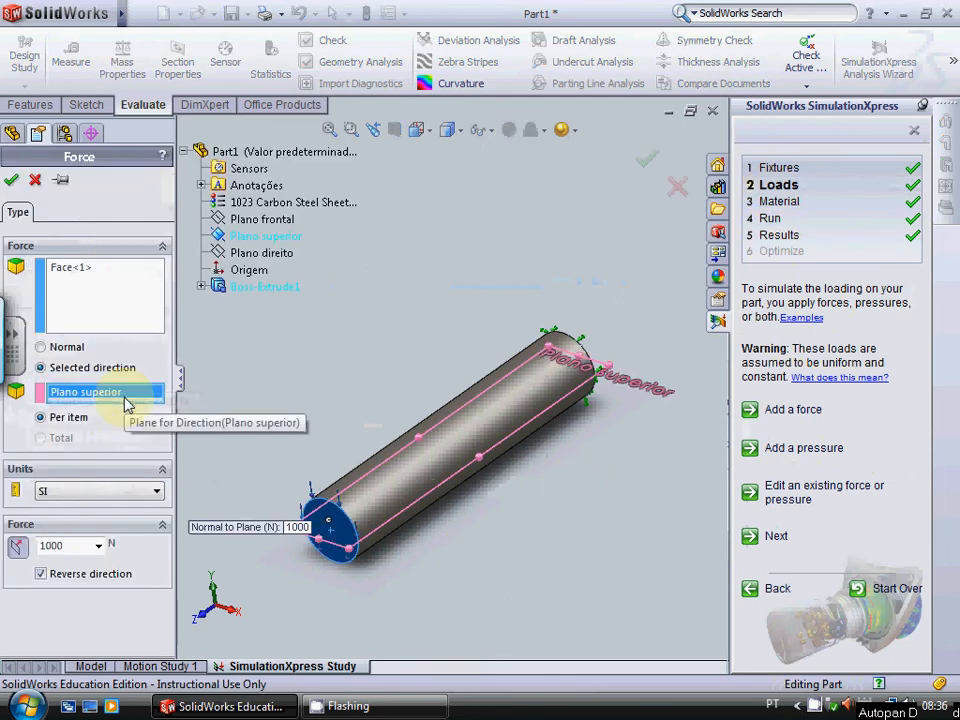
double_click(80, 542)
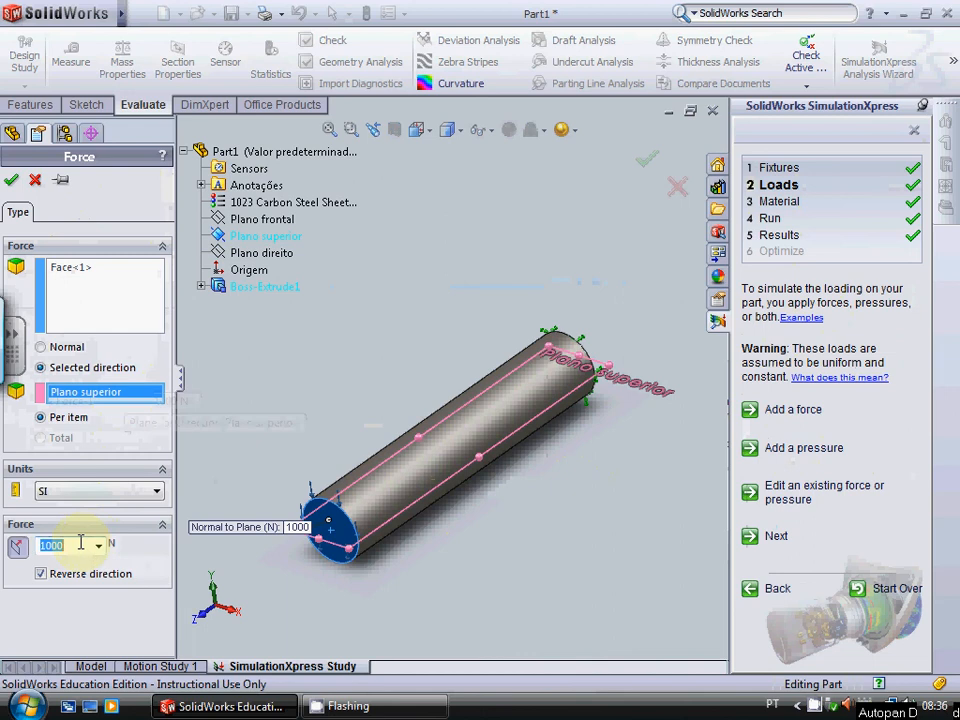
type("2")
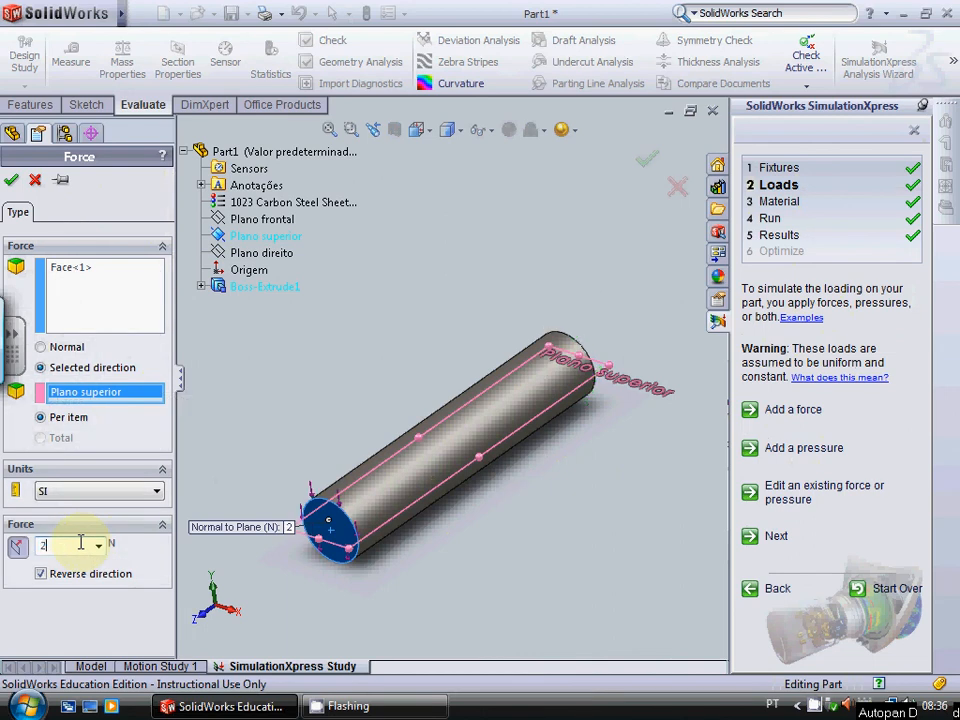
type("500")
left_click(11, 179)
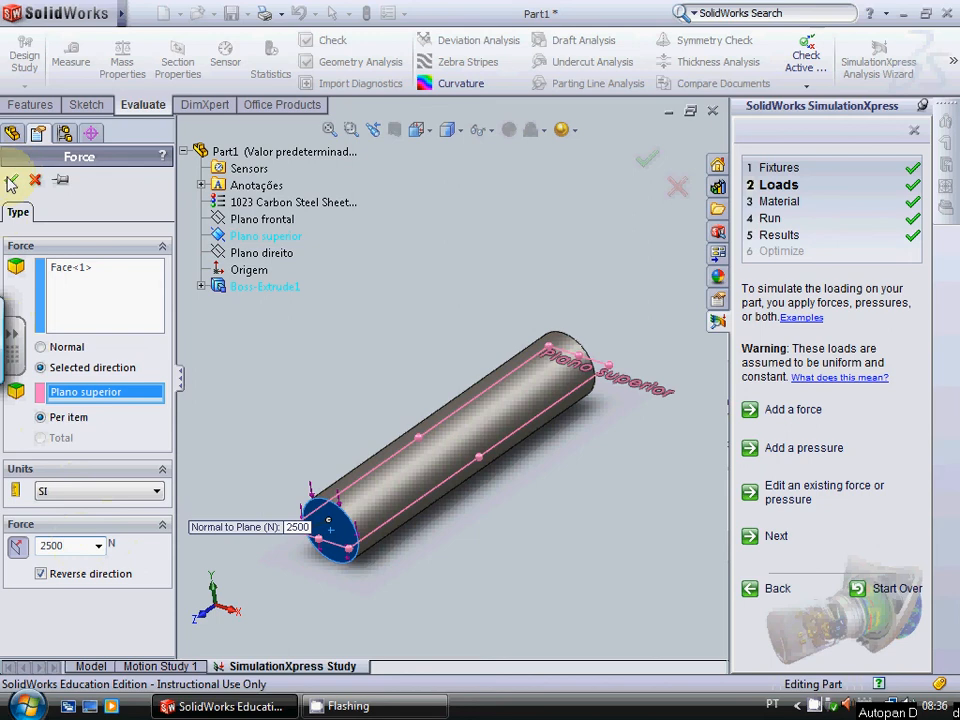
Step: Keep the 1023 Carbon Steel Sheet material and run the simulation again with the changed load
left_click(774, 533)
left_click(786, 523)
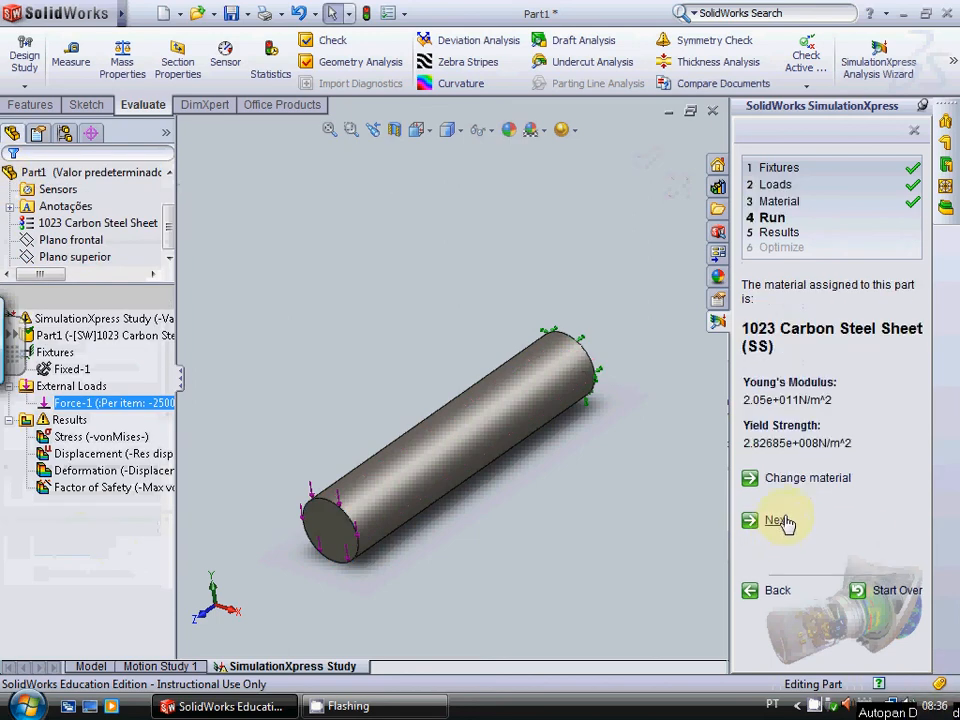
left_click(800, 412)
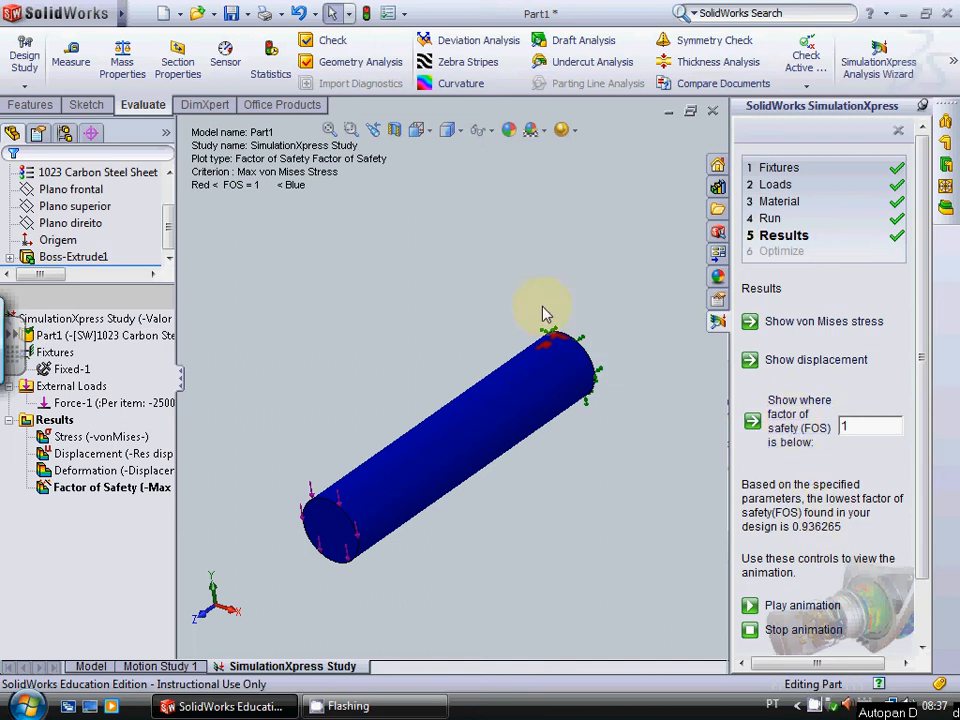
Step: Examine the factor of safety plot around the bar's fixed end, from above and from below, for regions under a factor of 1
middle_click_drag(553, 318, 520, 368)
scroll(493, 345, "down", 8)
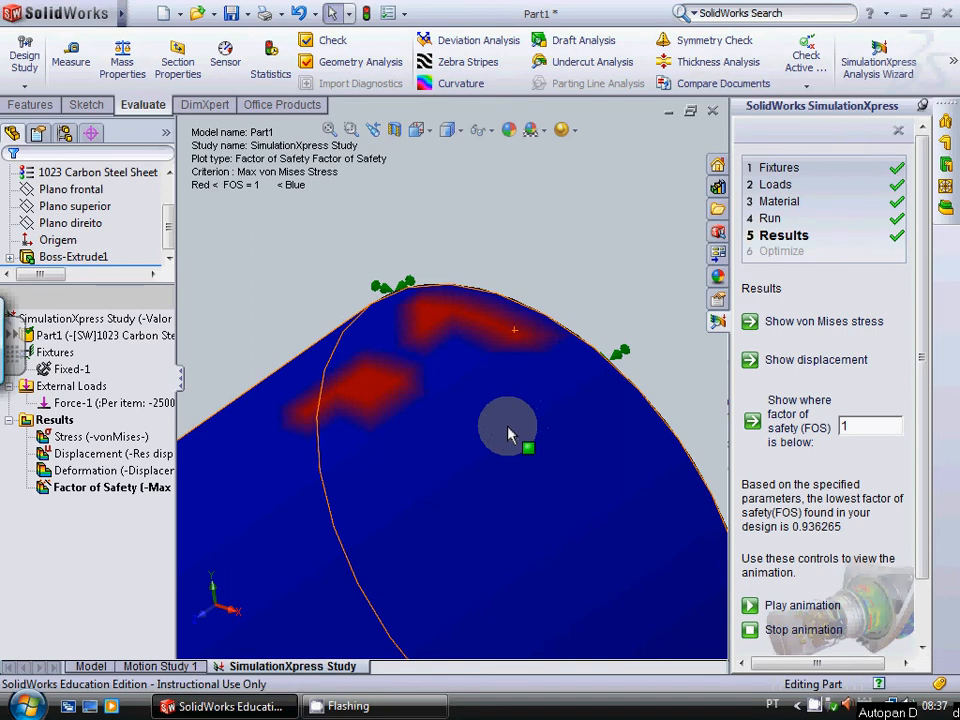
scroll(508, 435, "up", 5)
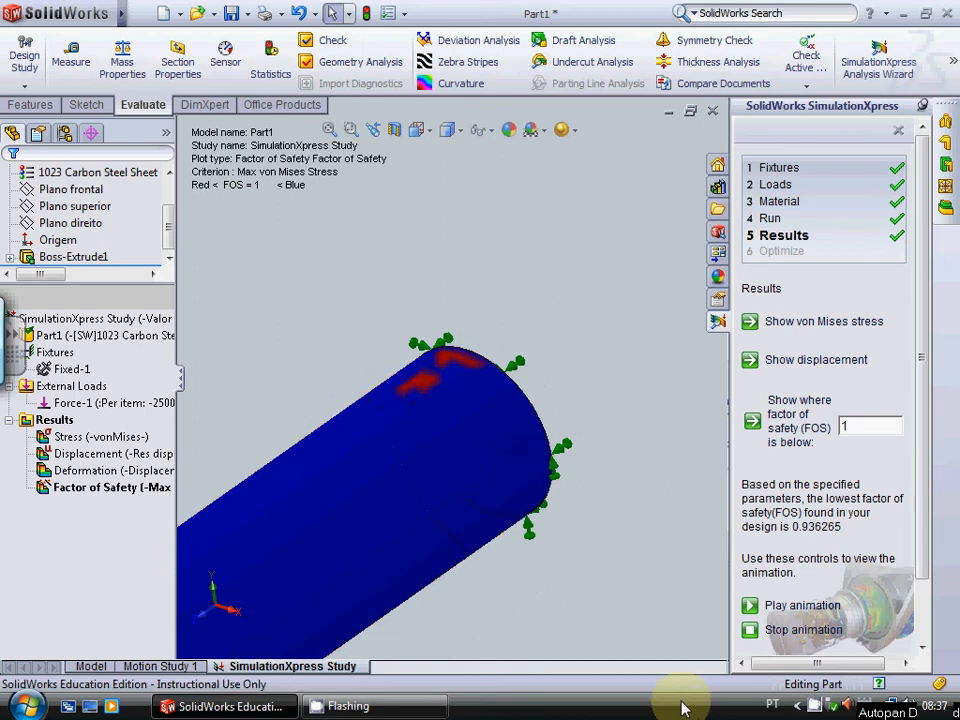
key("Up")
key("Up")
key("Up")
key("Up")
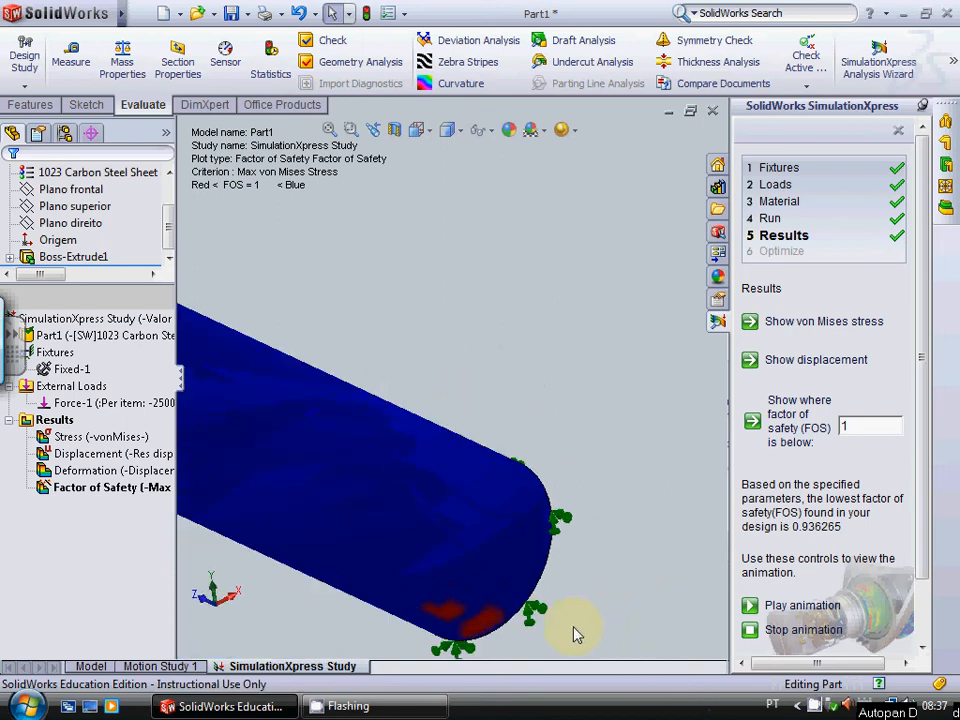
scroll(511, 631, "down", 2)
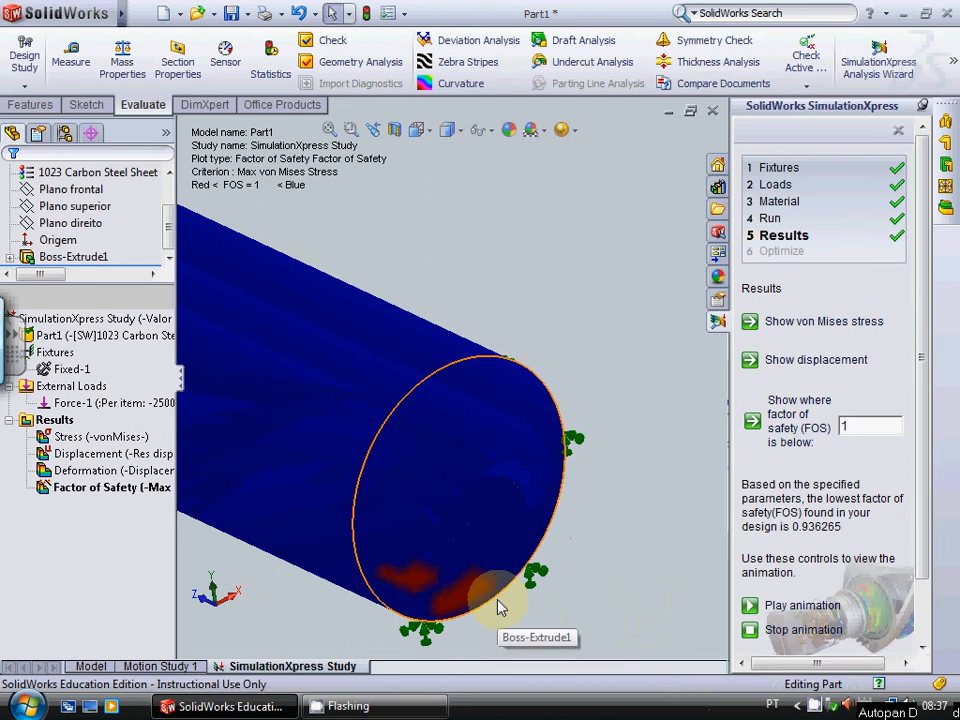
scroll(498, 606, "up", 3)
middle_click_drag(498, 606, 510, 437)
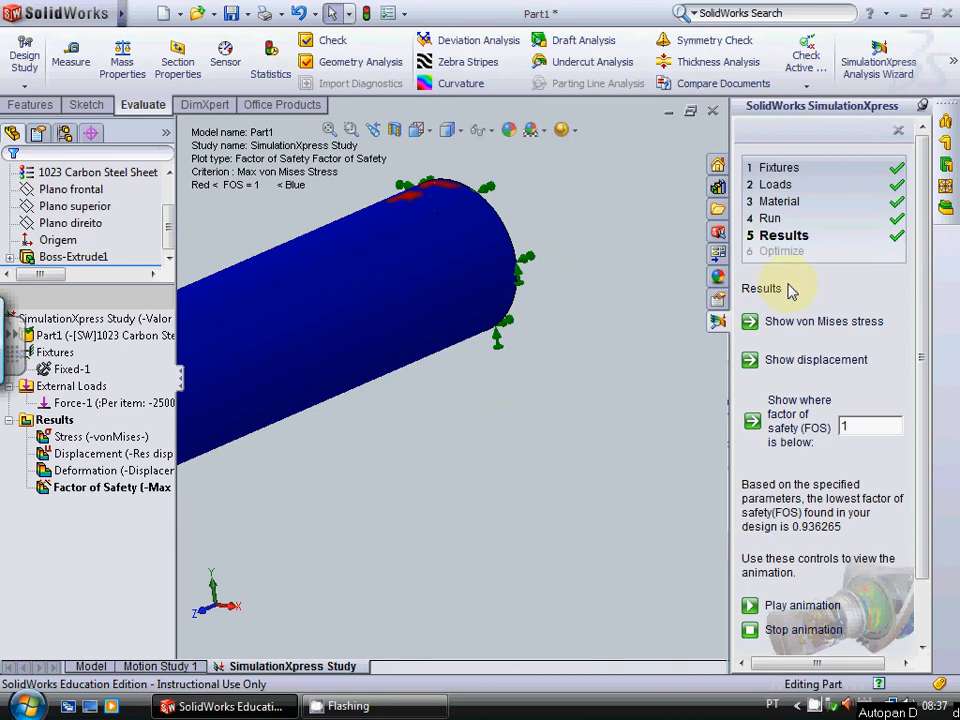
Step: Show the von Mises stress plot for the 2500 N load and close SimulationXpress without saving its data
left_click(818, 322)
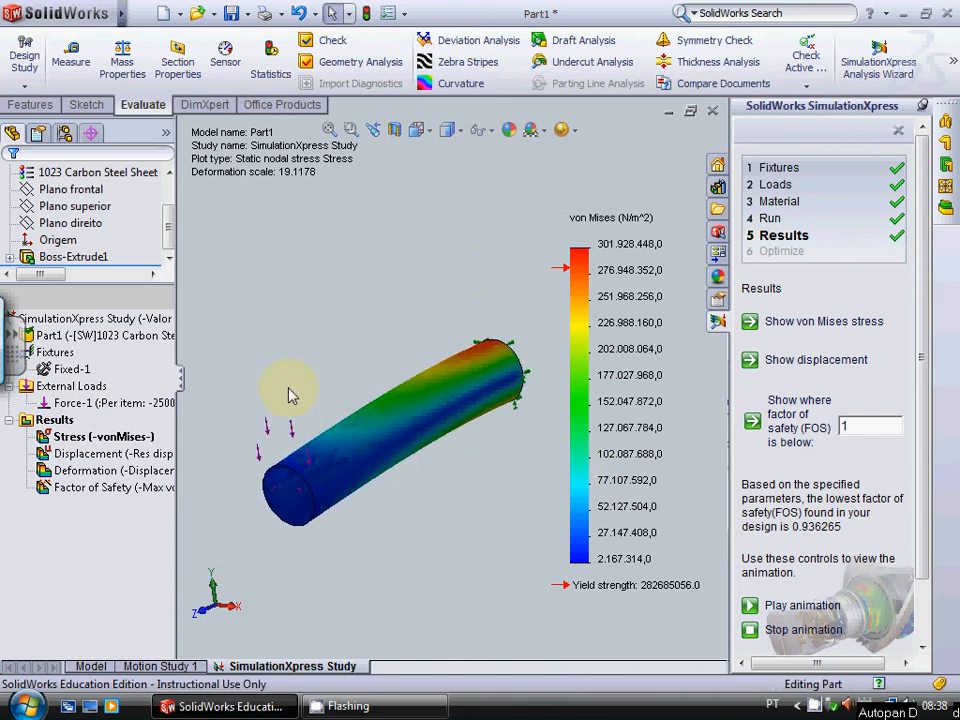
left_click(897, 140)
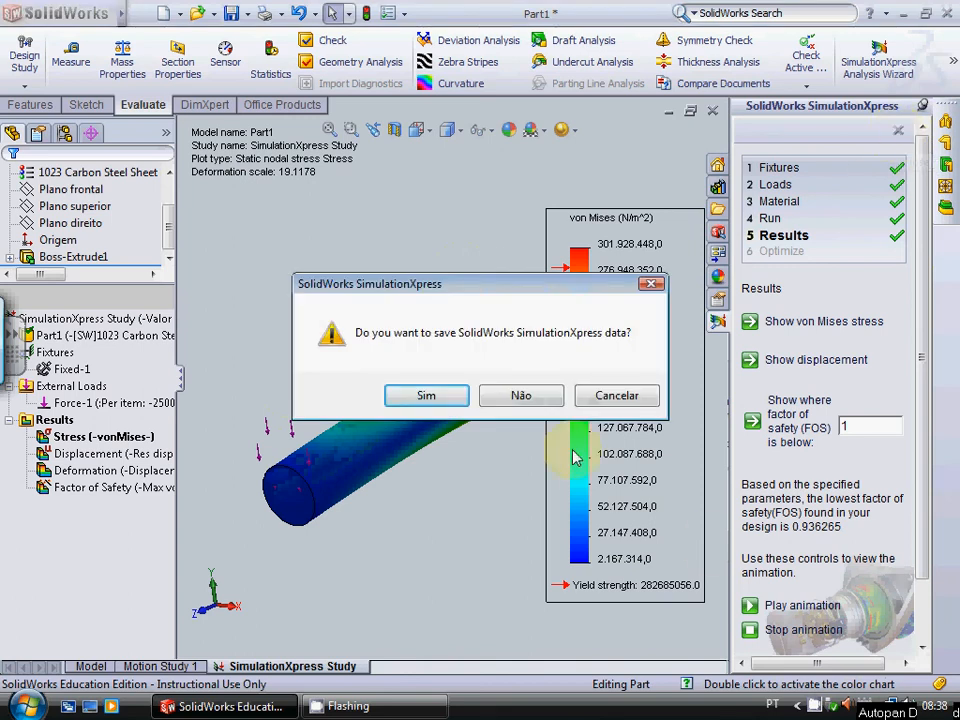
left_click(505, 396)
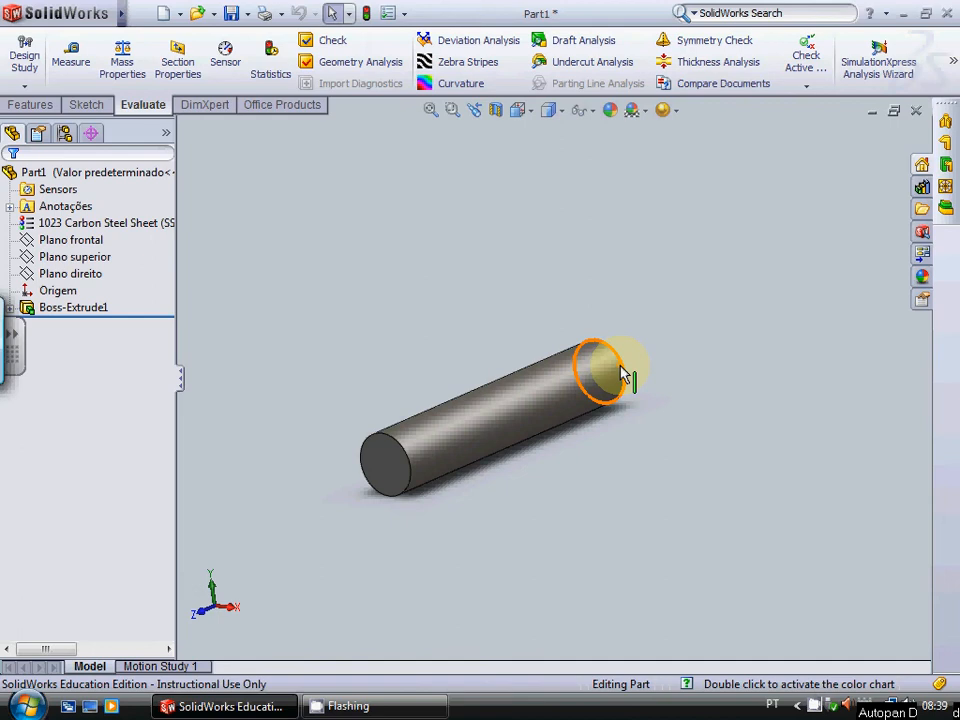
Step: Edit the bar's extrusion and set its blind depth to 1000 mm
left_click(60, 308)
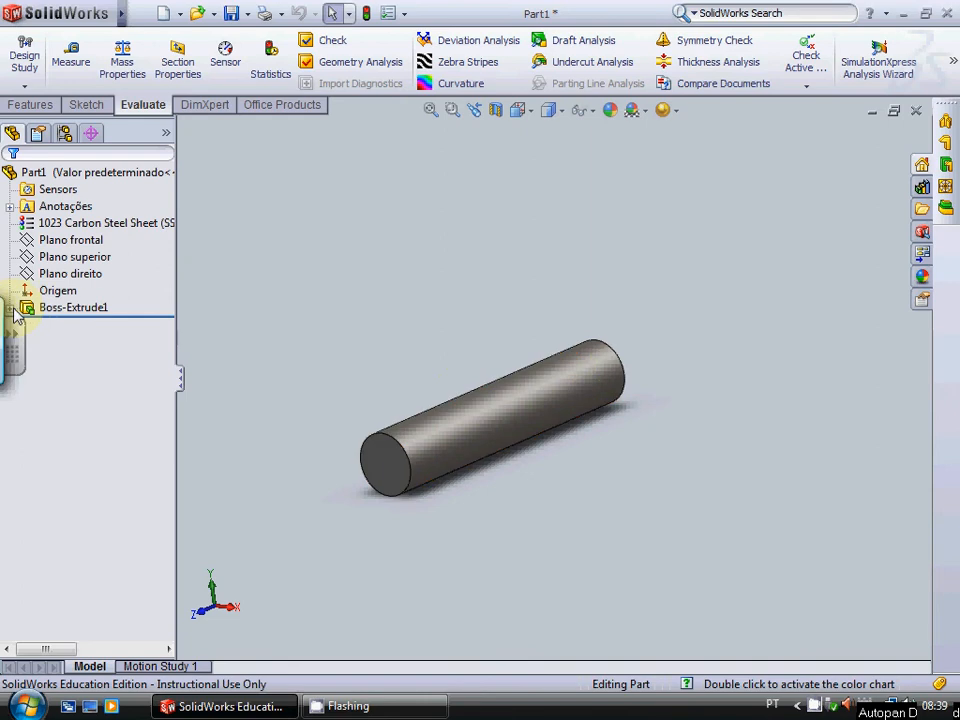
left_click(11, 308)
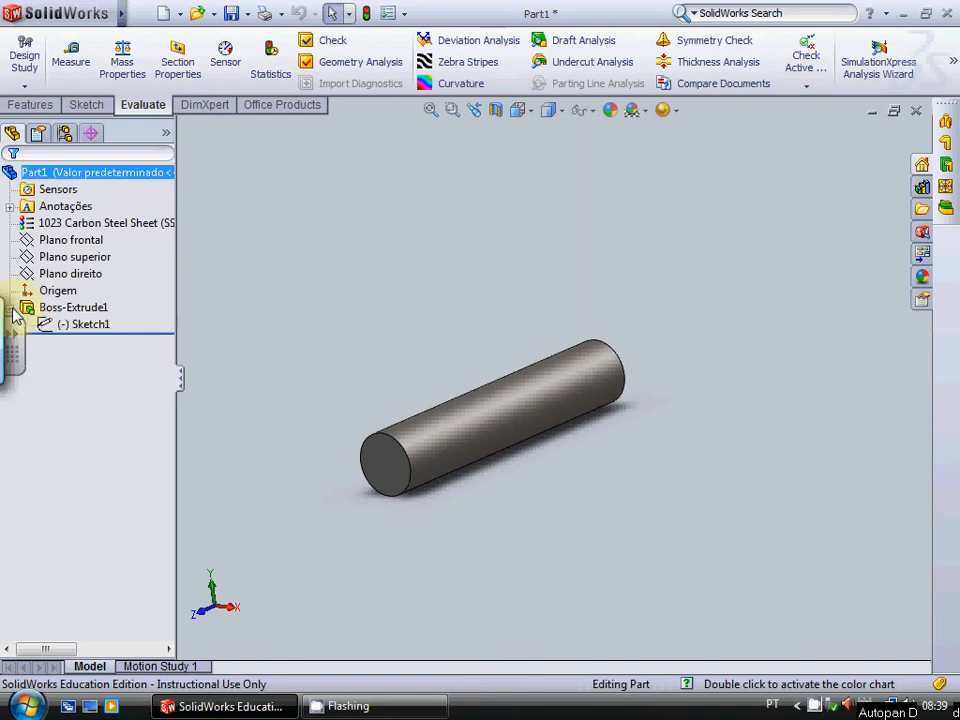
right_click(64, 308)
left_click(90, 258)
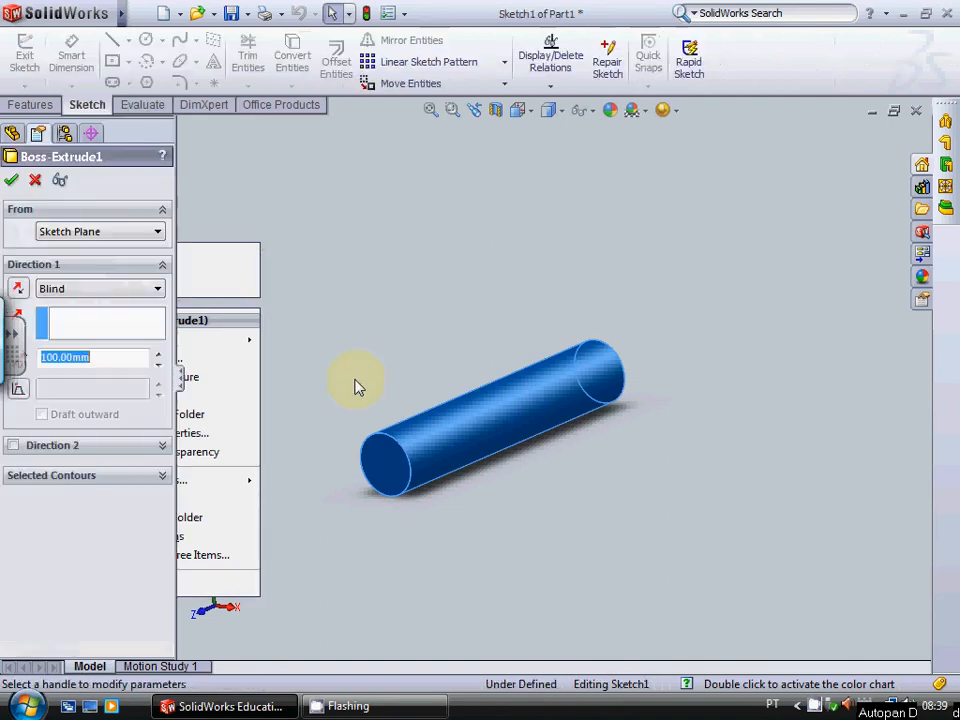
left_click(59, 357)
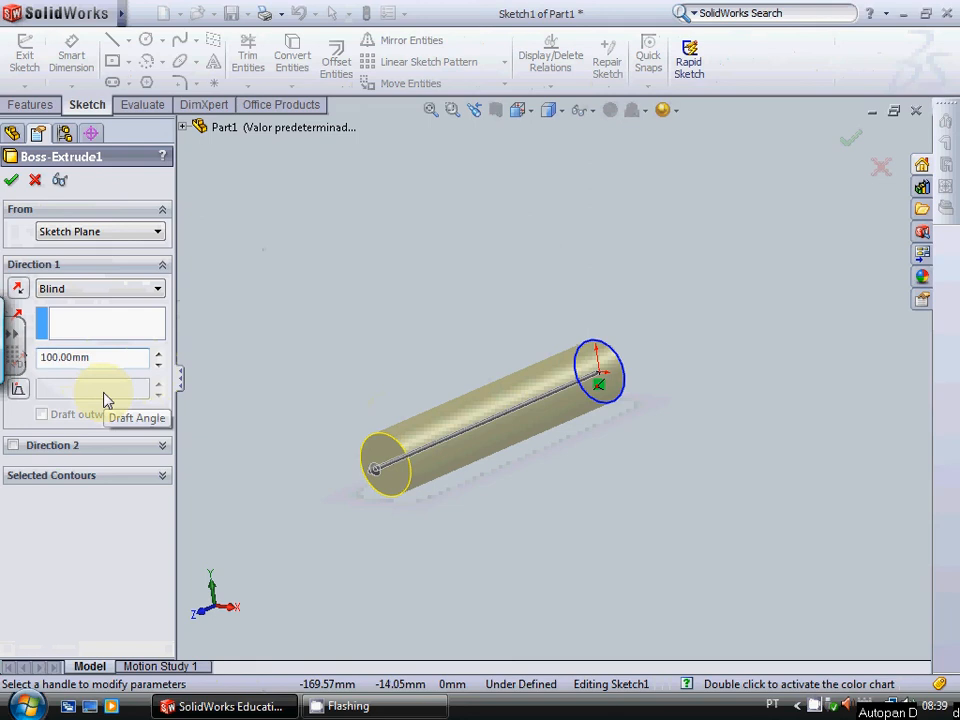
type("0")
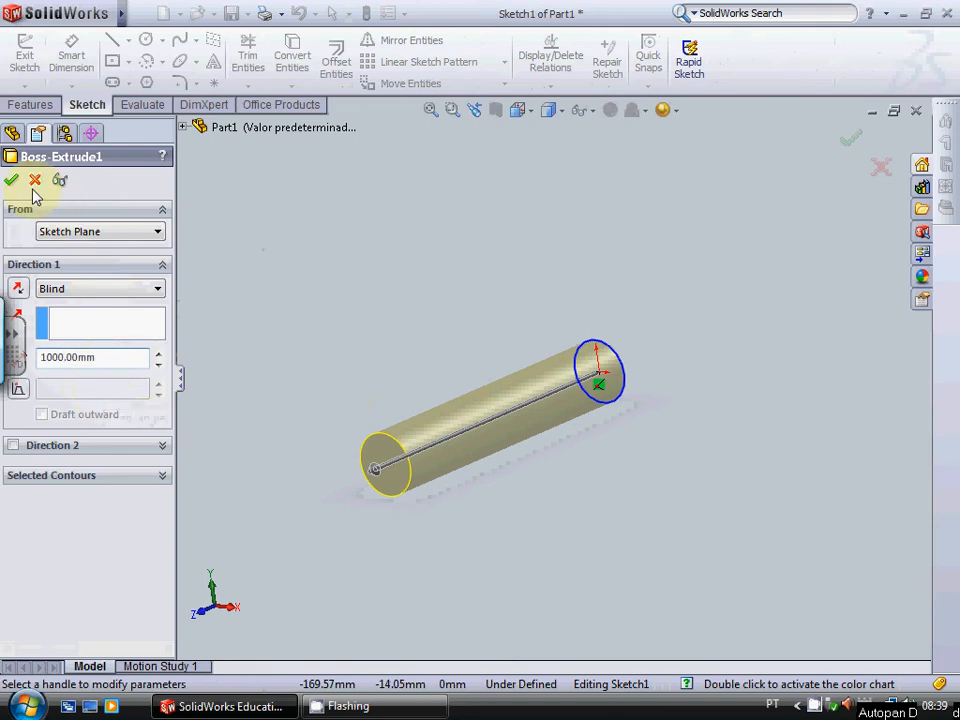
key("Return")
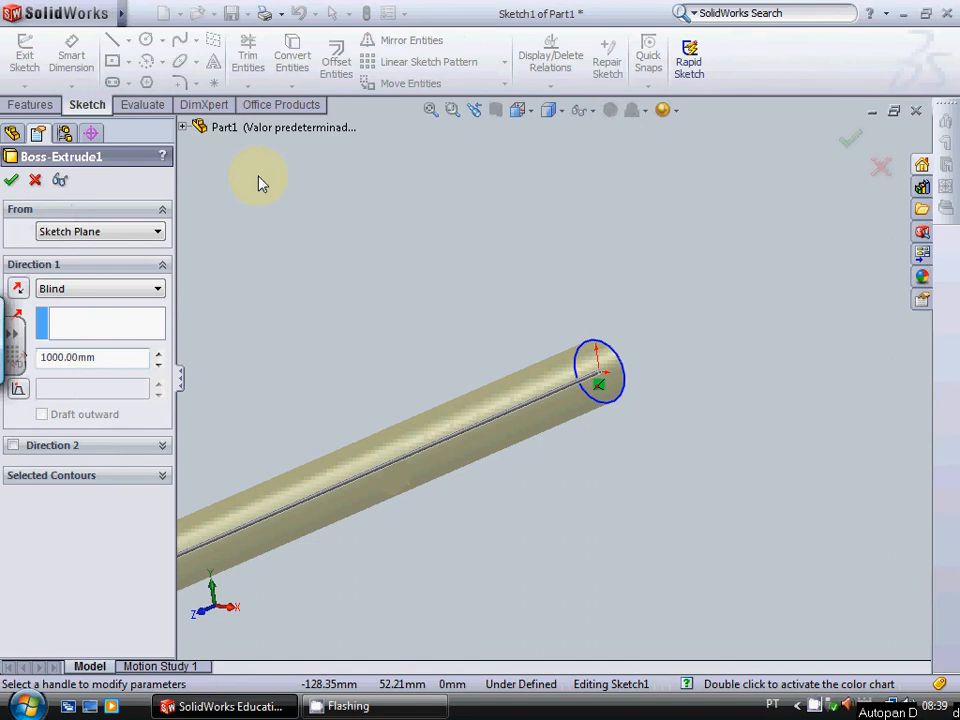
left_click(11, 180)
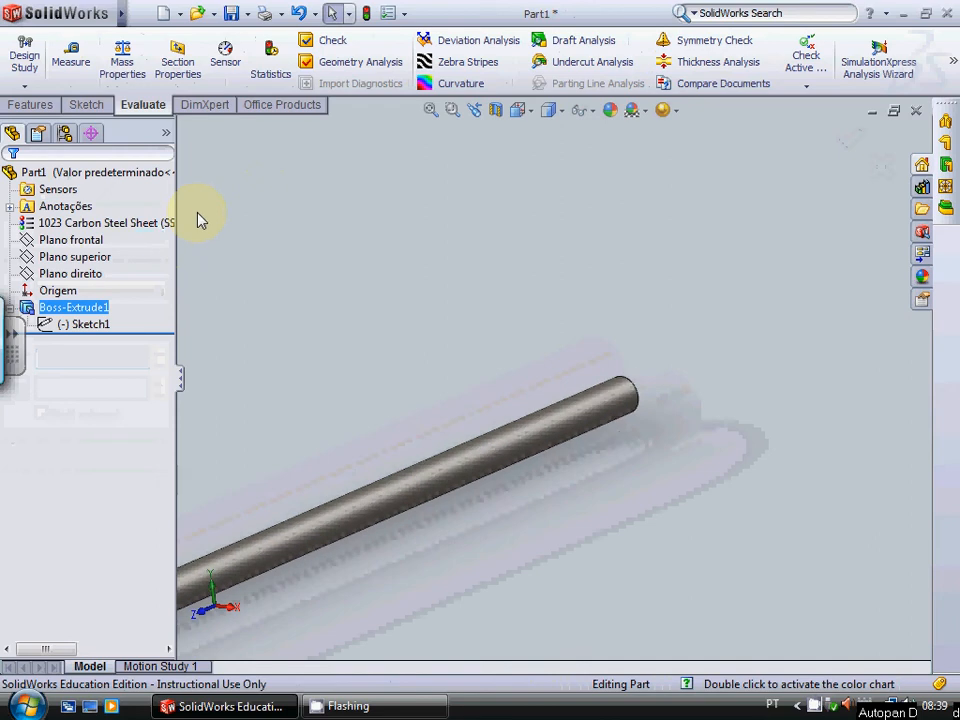
scroll(197, 212, "up", 6)
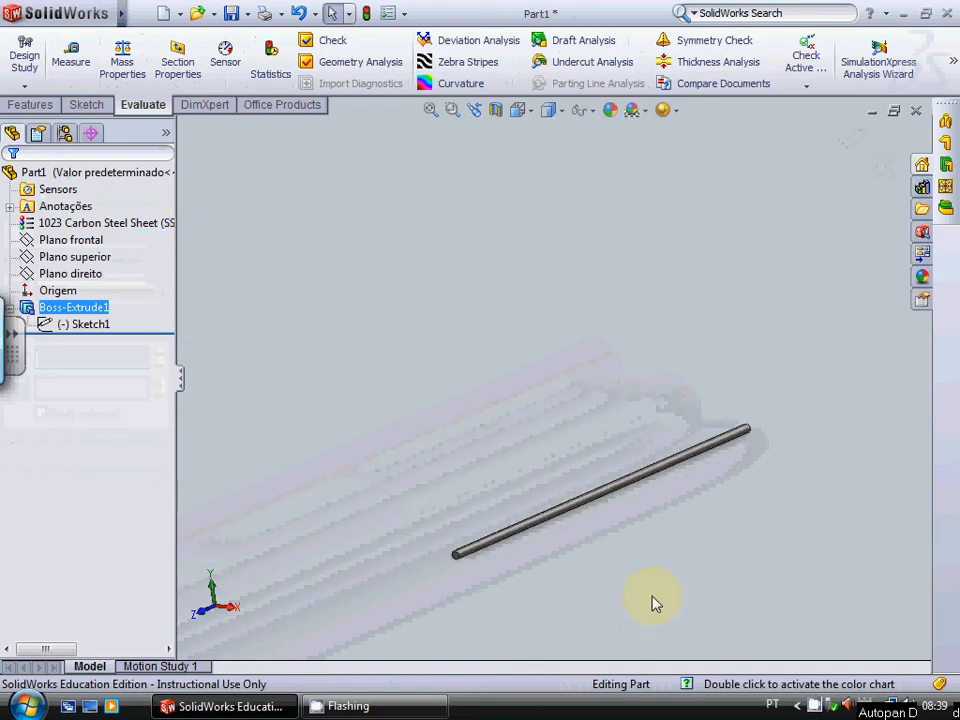
scroll(660, 543, "down", 2)
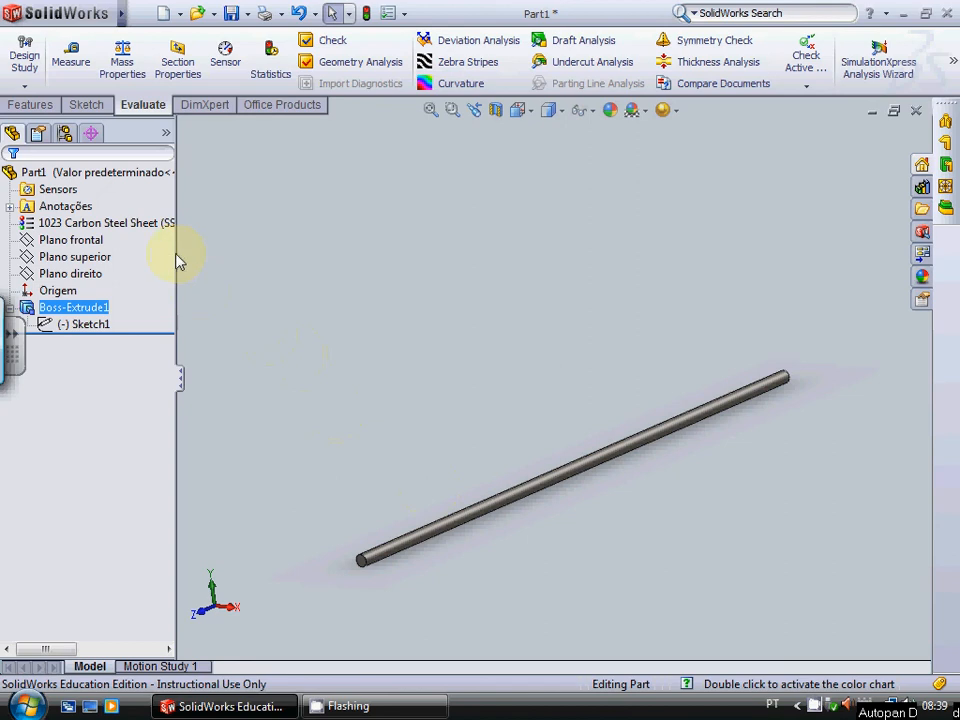
Step: Change the bar's material to Balsa from the Woods category of the SolidWorks Materials library
right_click(112, 222)
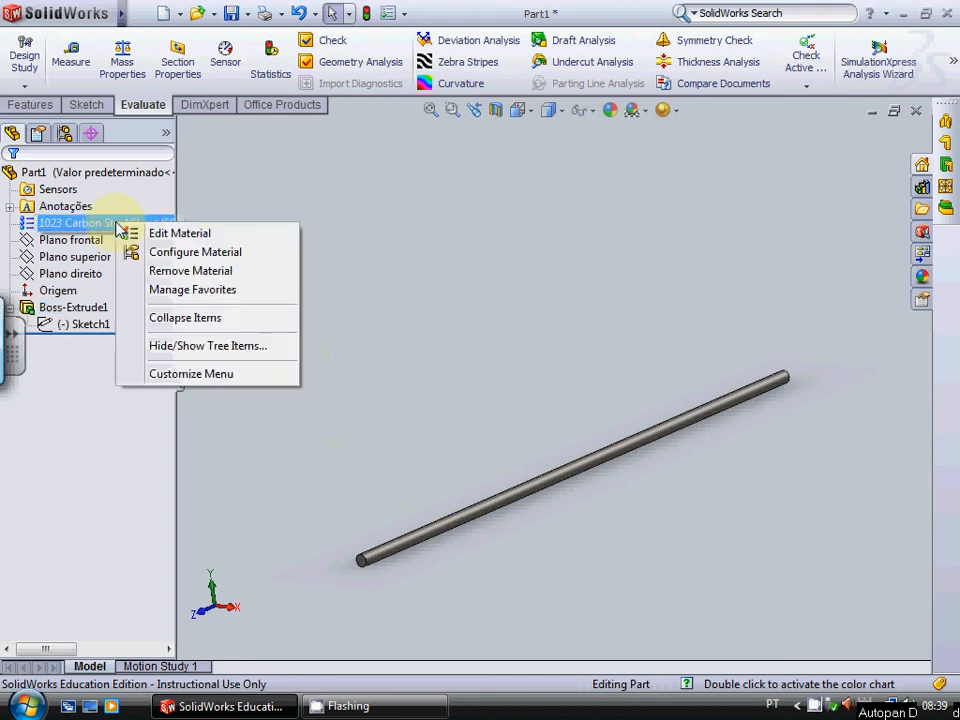
left_click(168, 233)
scroll(321, 519, "down", 8)
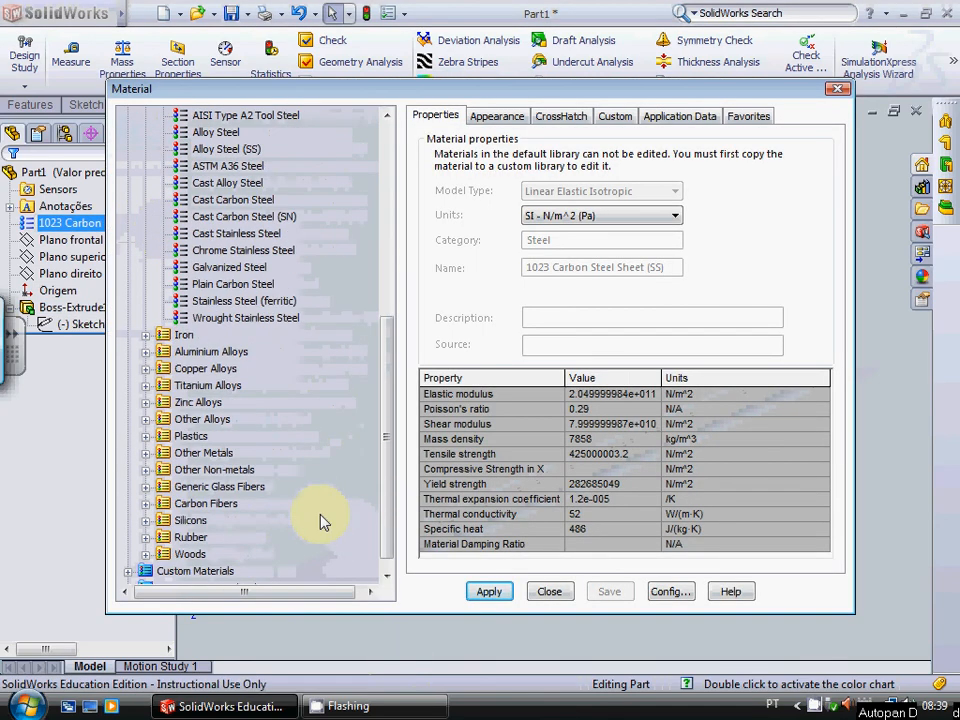
double_click(152, 554)
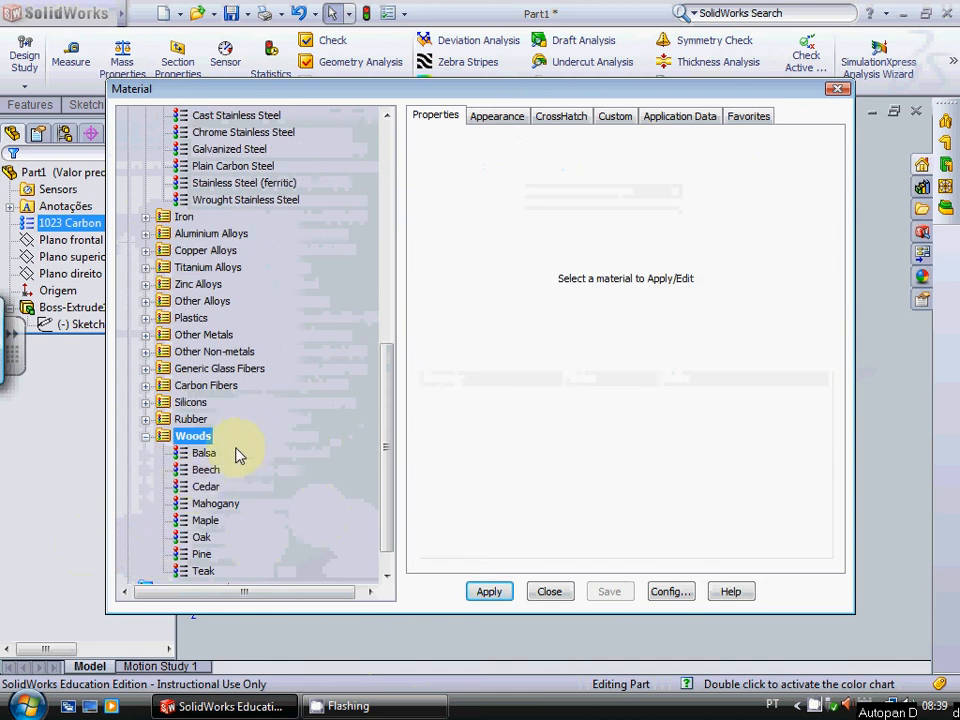
left_click(205, 453)
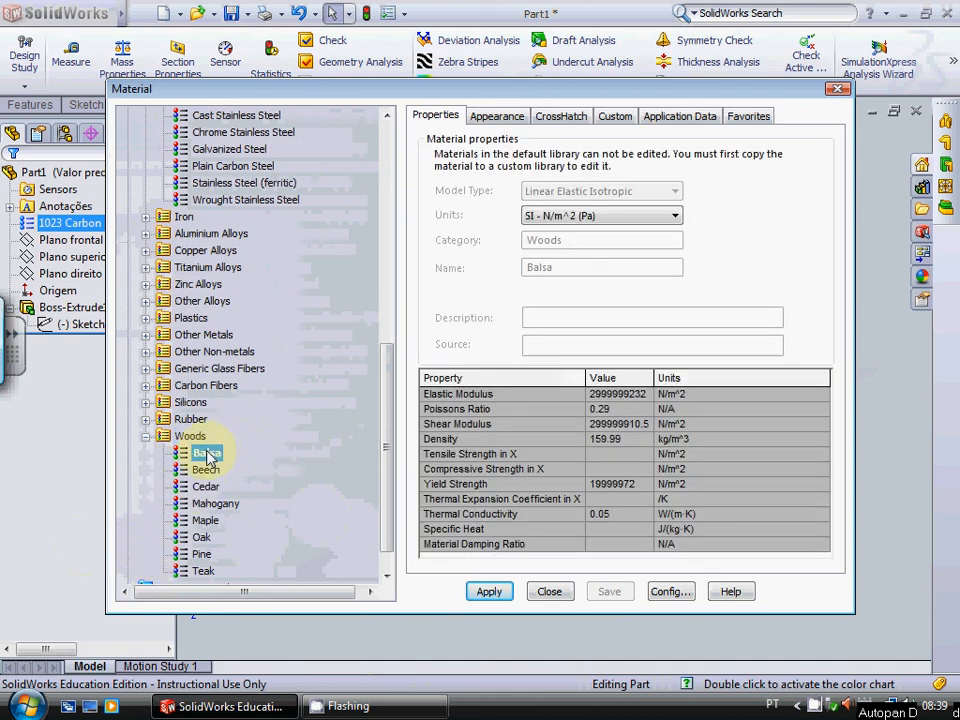
left_click(489, 591)
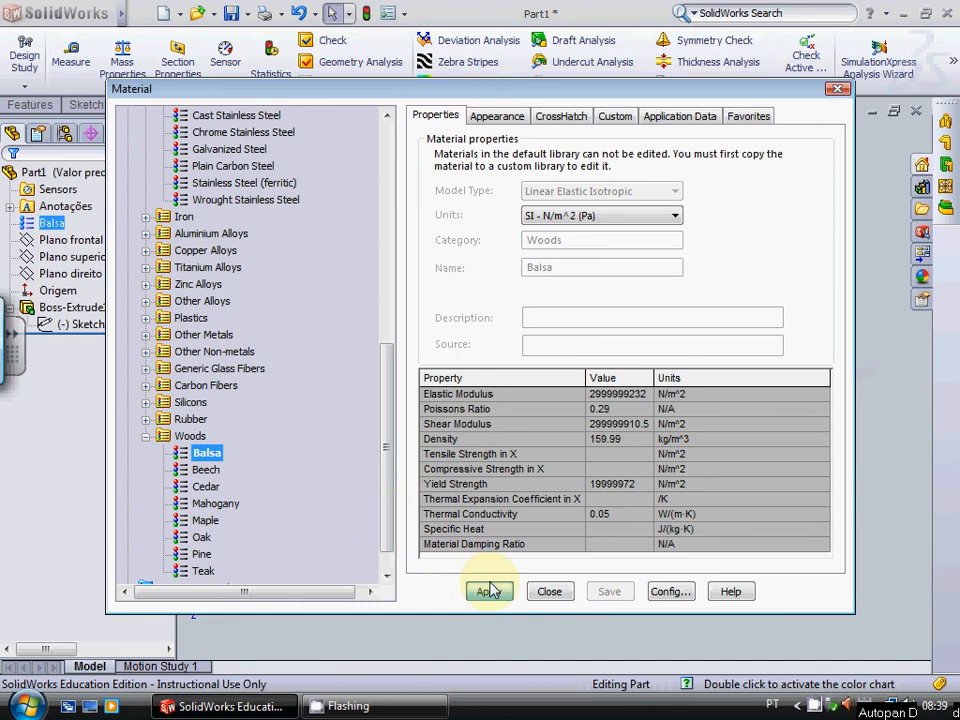
left_click(552, 592)
scroll(514, 500, "down", 5)
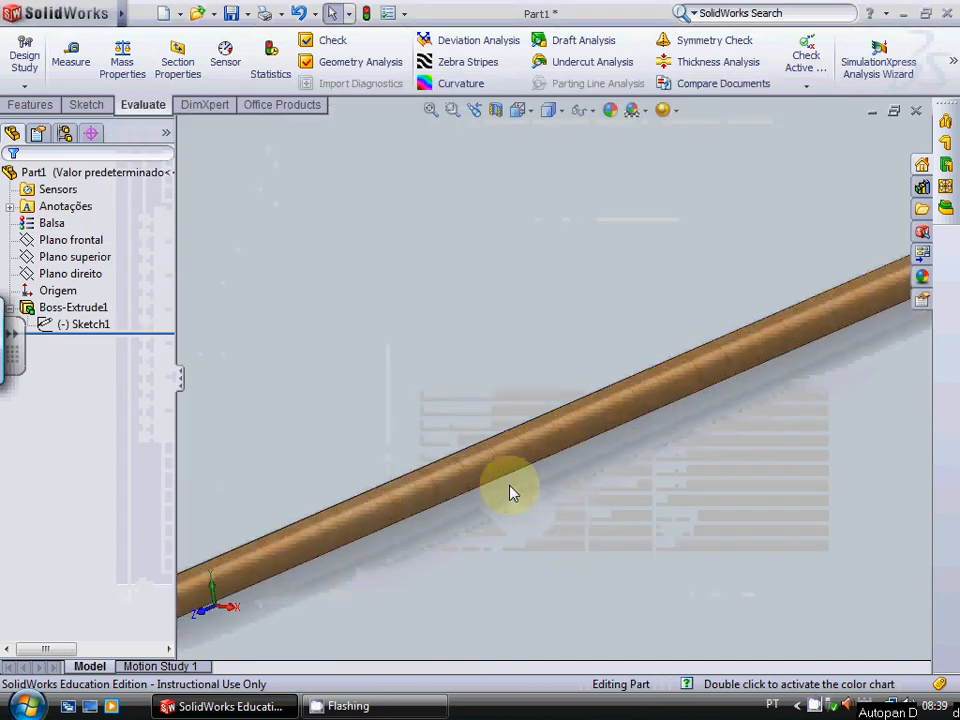
scroll(510, 492, "up", 5)
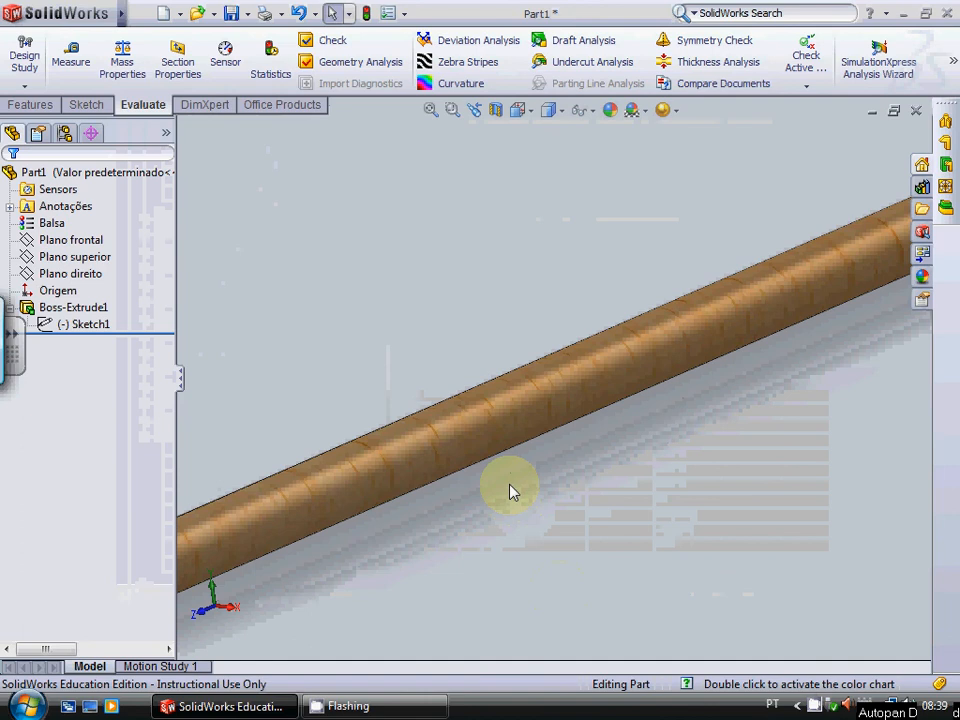
scroll(577, 427, "up", 2)
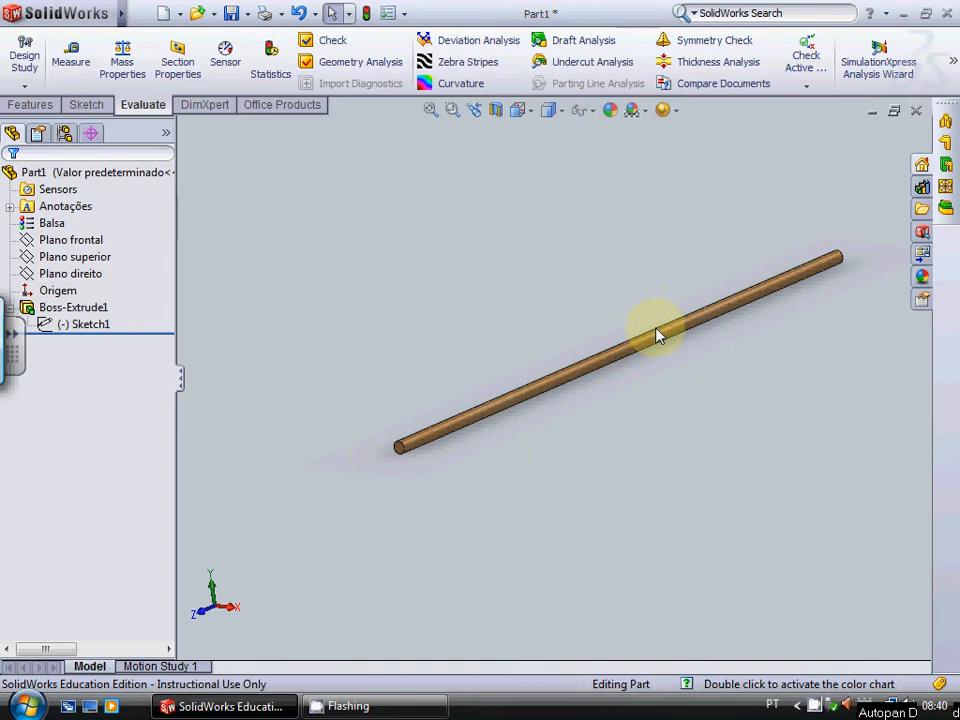
scroll(657, 329, "up", 2)
scroll(657, 329, "down", 2)
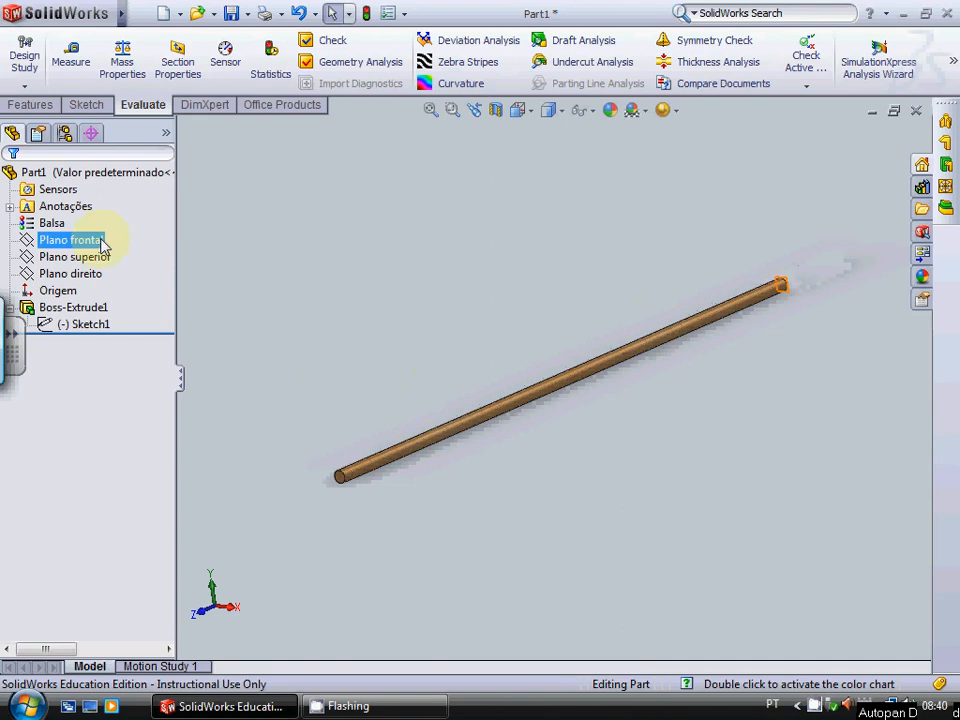
Step: Edit the bar's material and compare the mechanical property values of the Pine and Balsa woods
right_click(50, 223)
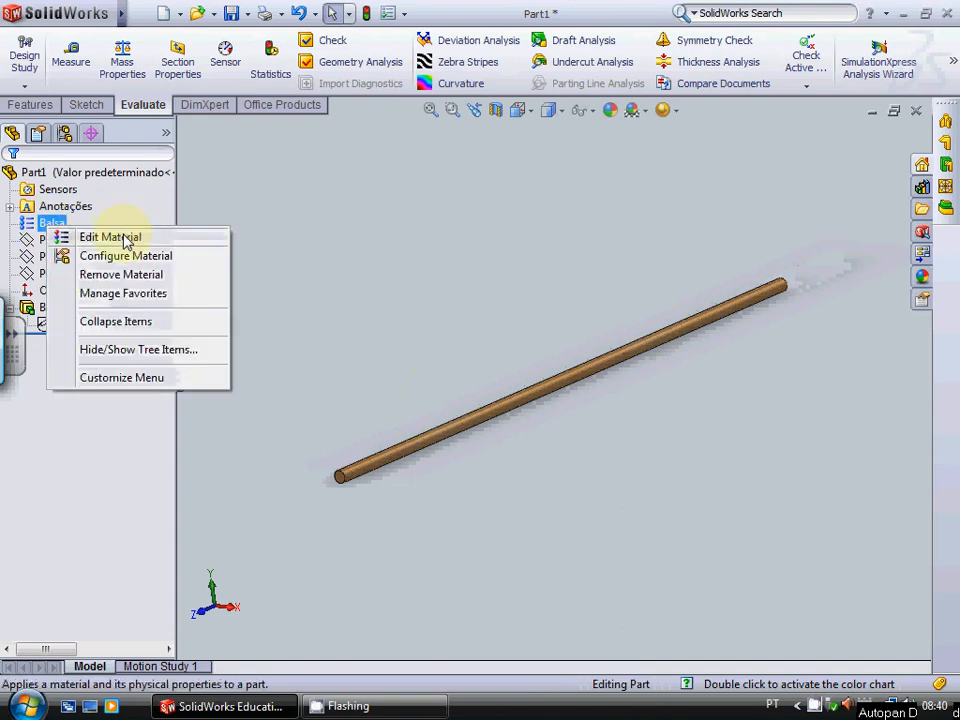
left_click(124, 237)
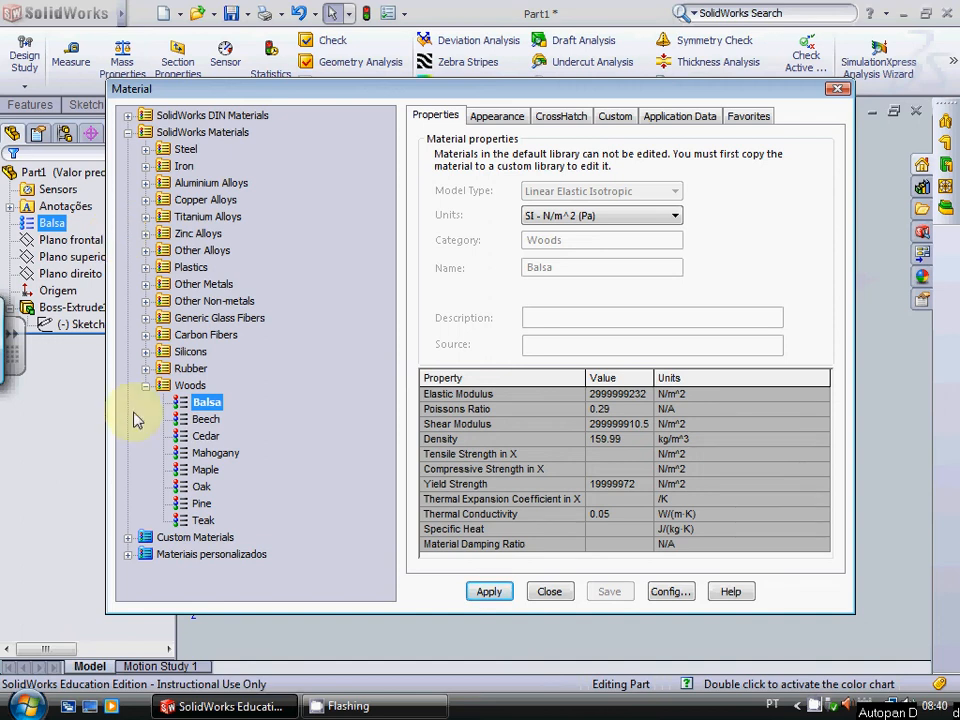
left_click(203, 504)
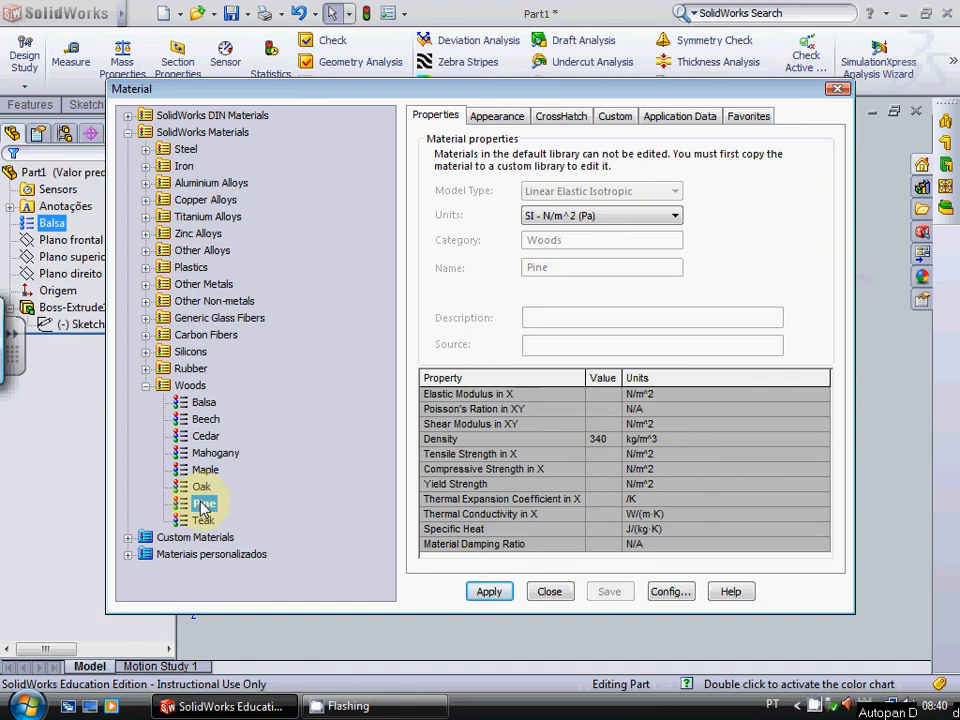
left_click(203, 403)
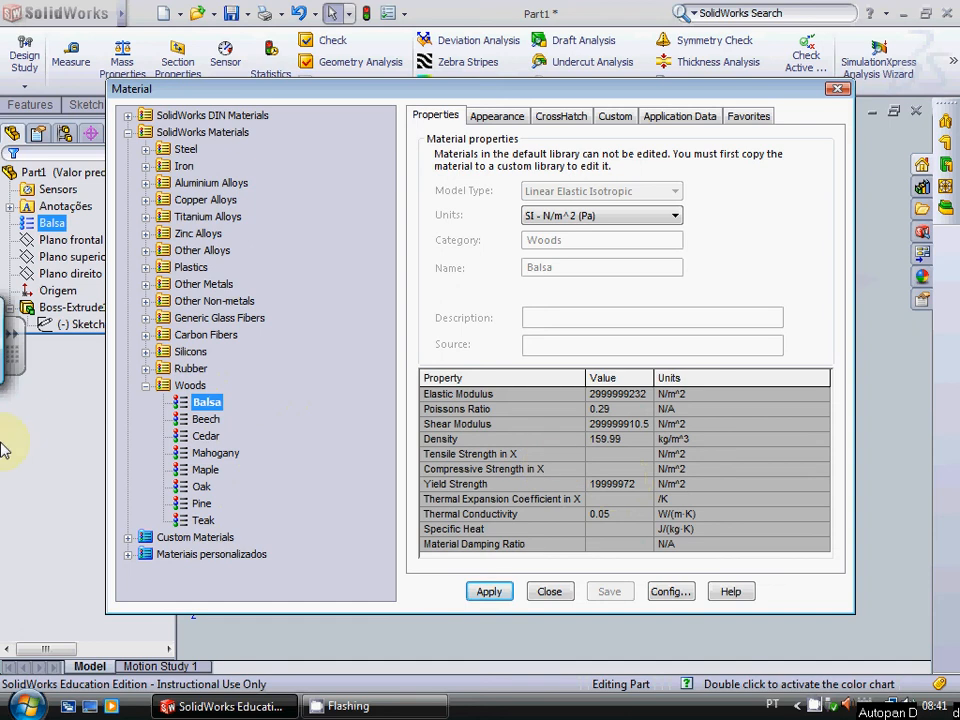
left_click(198, 503)
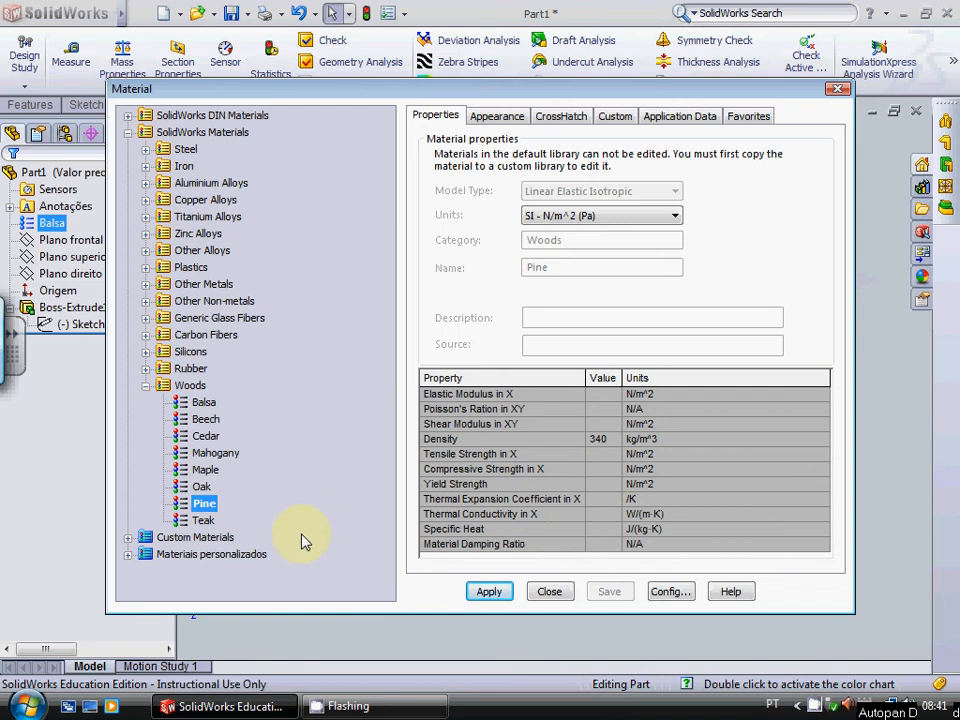
Step: Examine the properties of Plástico personalizado in the Plástico category of the Materiais personalizados library
left_click(124, 556)
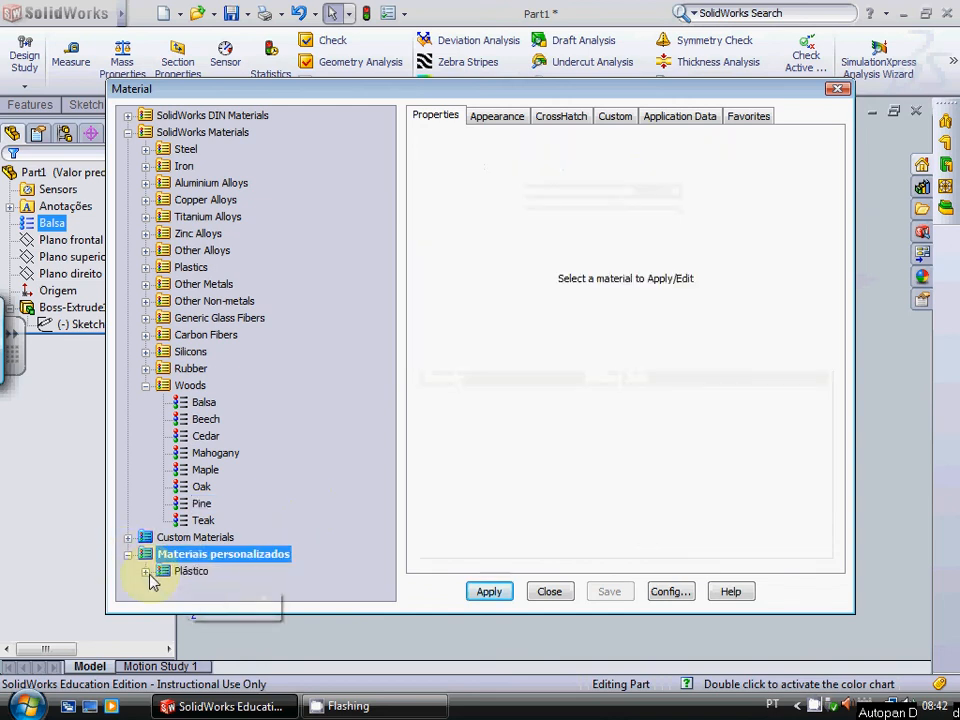
left_click(146, 572)
left_click(252, 588)
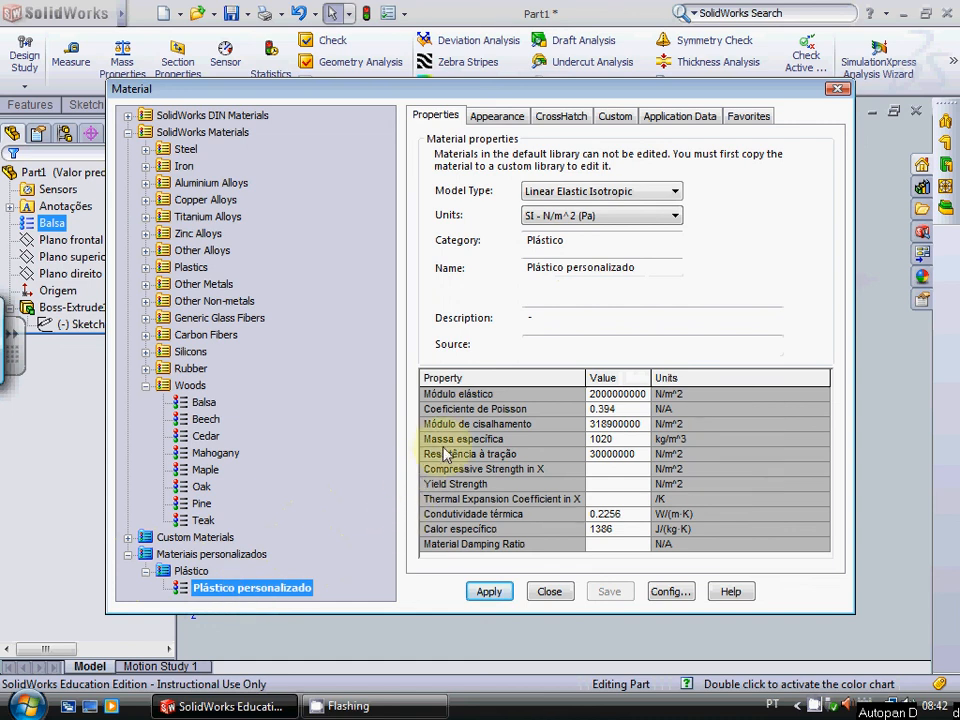
Step: Add a category named MeuPinho to the Materiais personalizados library and try to apply it
left_click(212, 556)
right_click(209, 557)
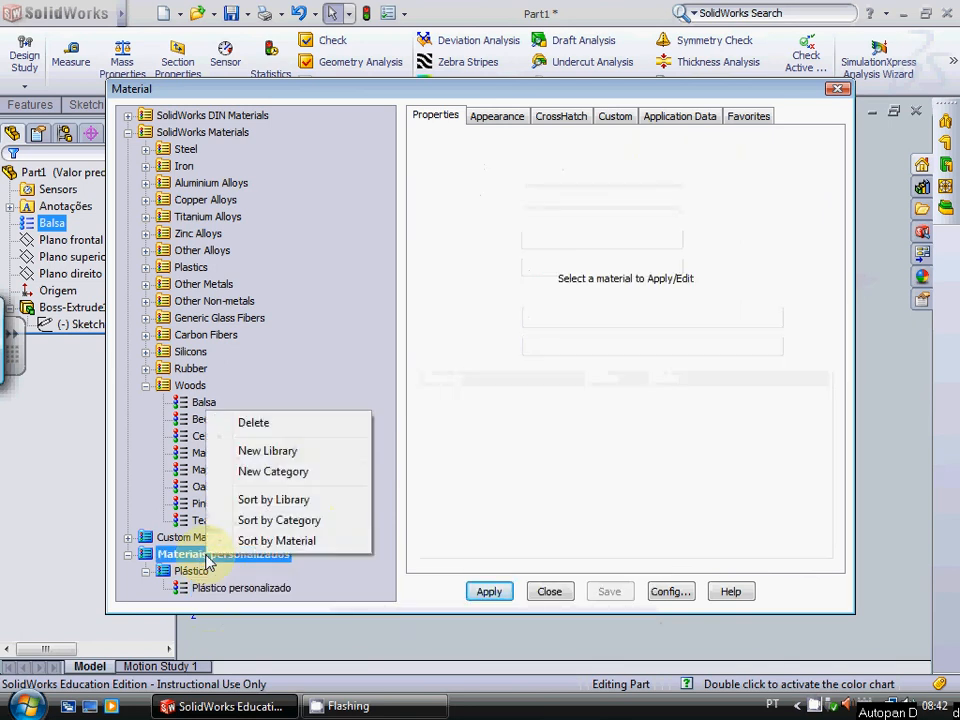
left_click(297, 473)
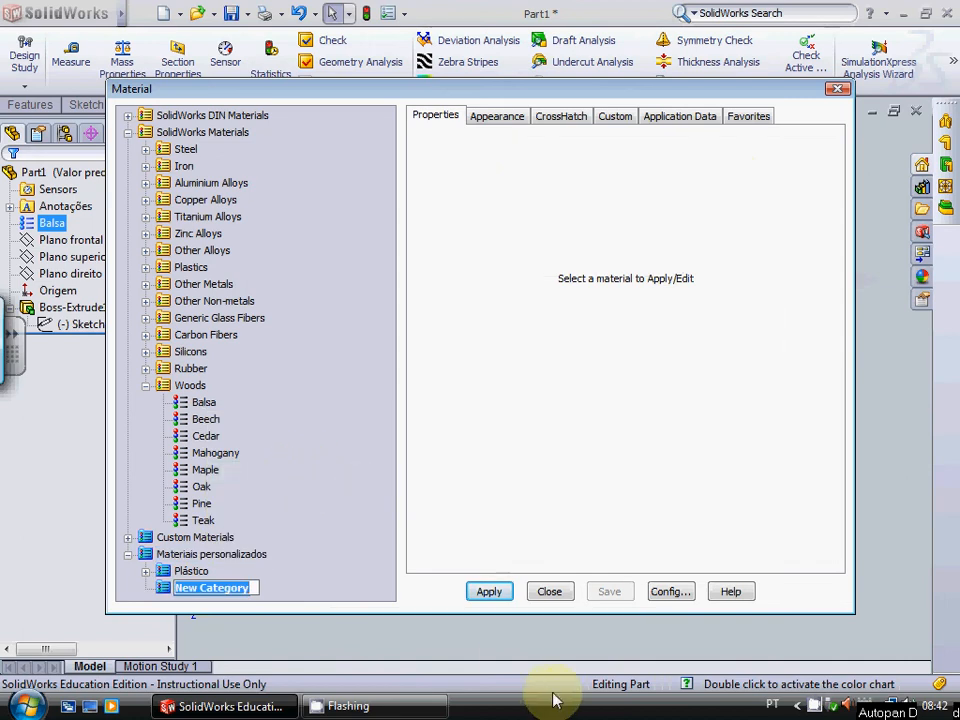
type("Meu")
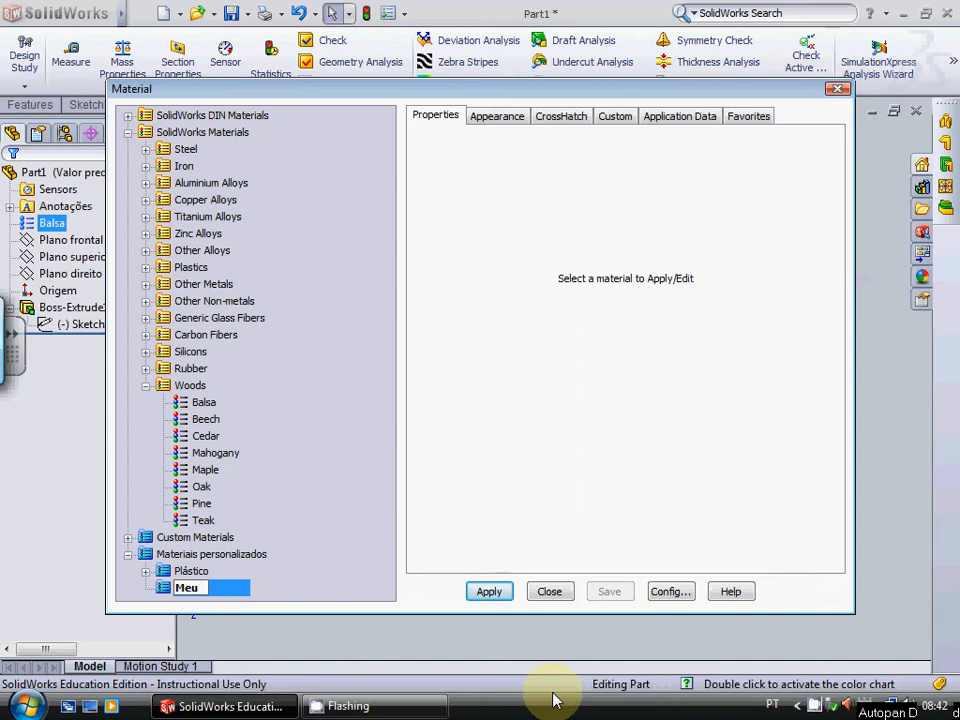
type("Pinho")
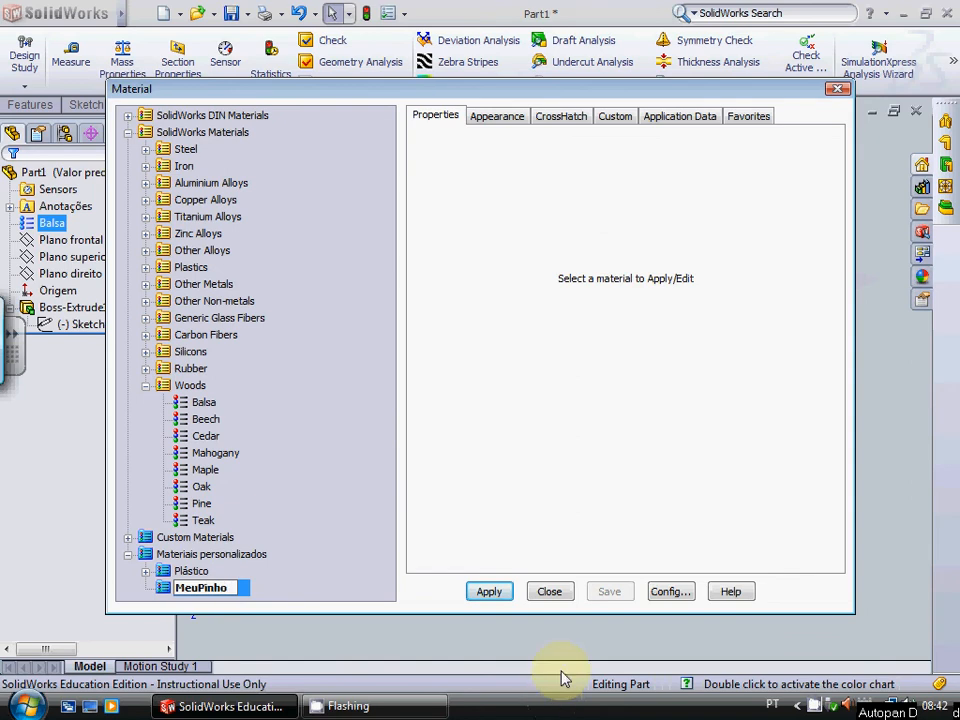
left_click(489, 592)
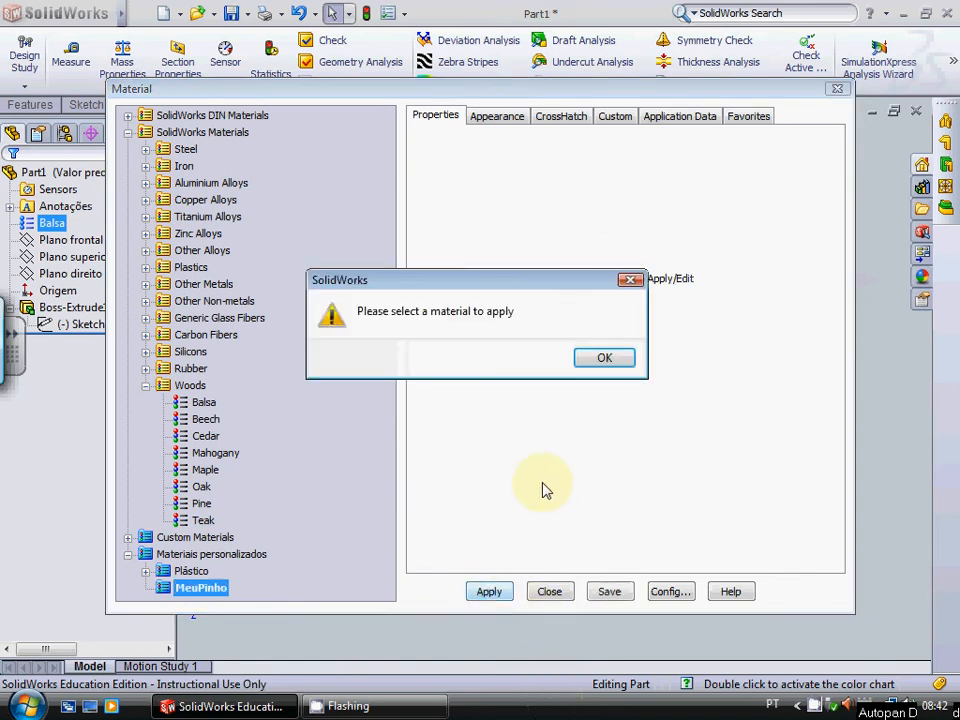
left_click(600, 358)
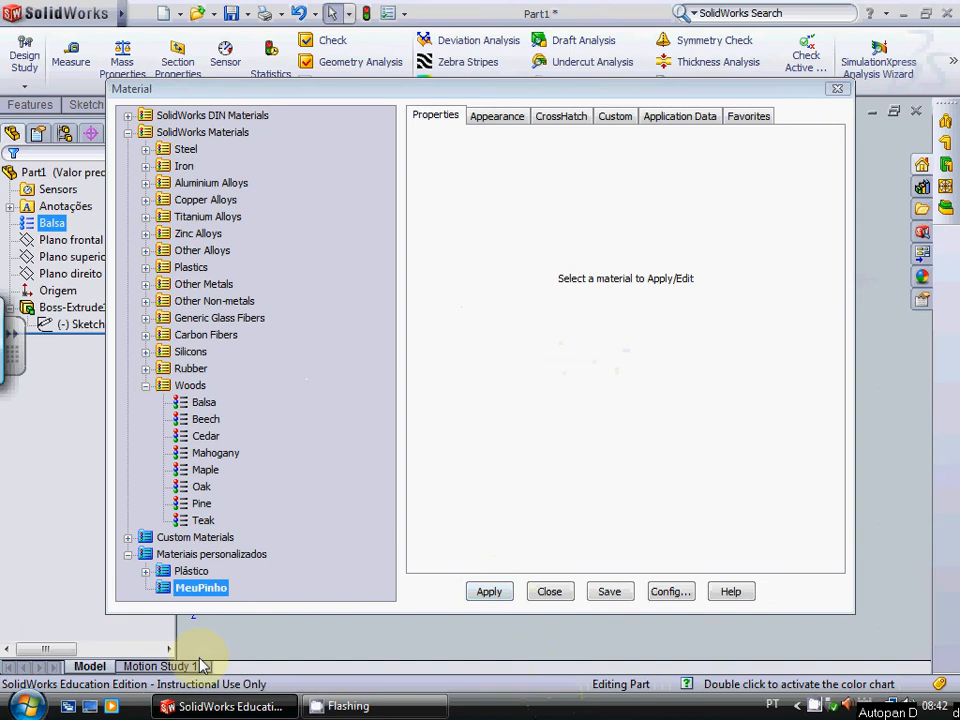
Step: Create a new material library and save it as materials in the Materiais personalizados folder
left_click(199, 589)
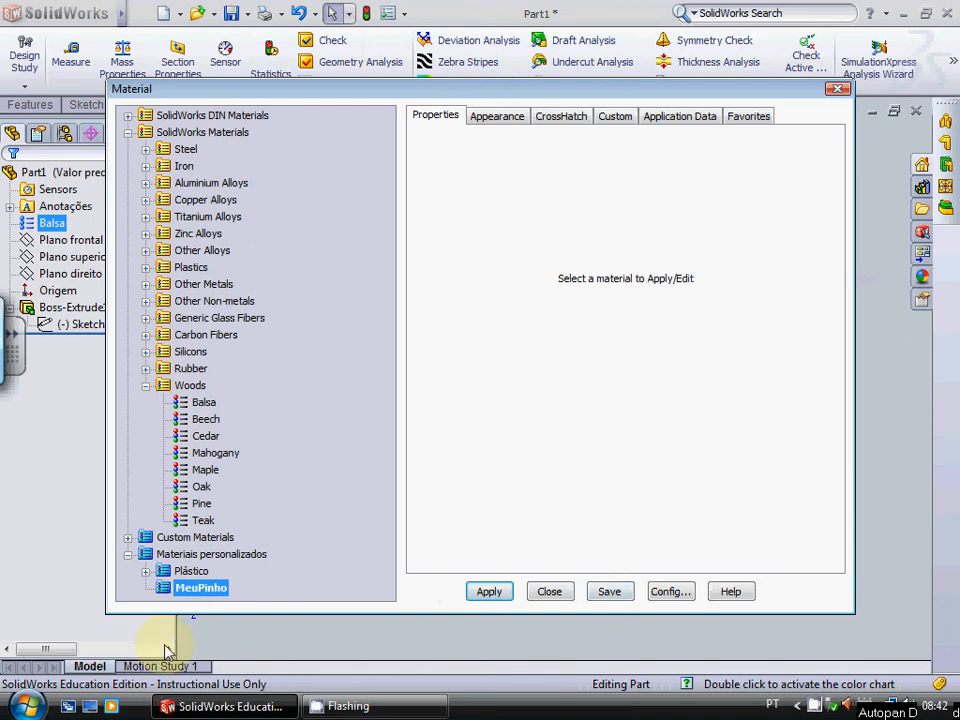
right_click(212, 588)
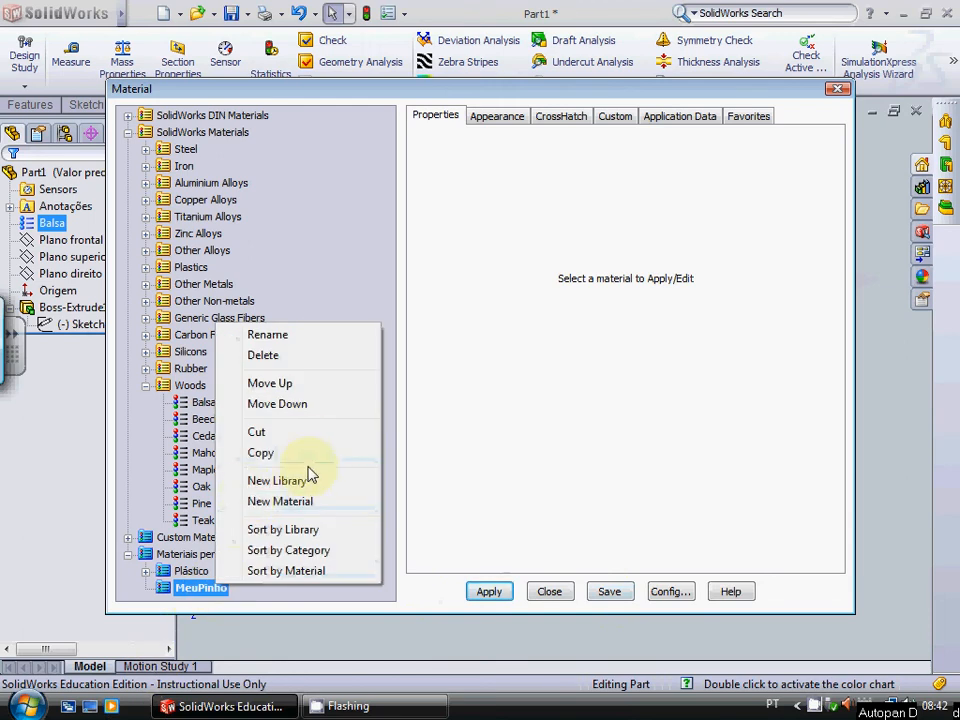
left_click(277, 481)
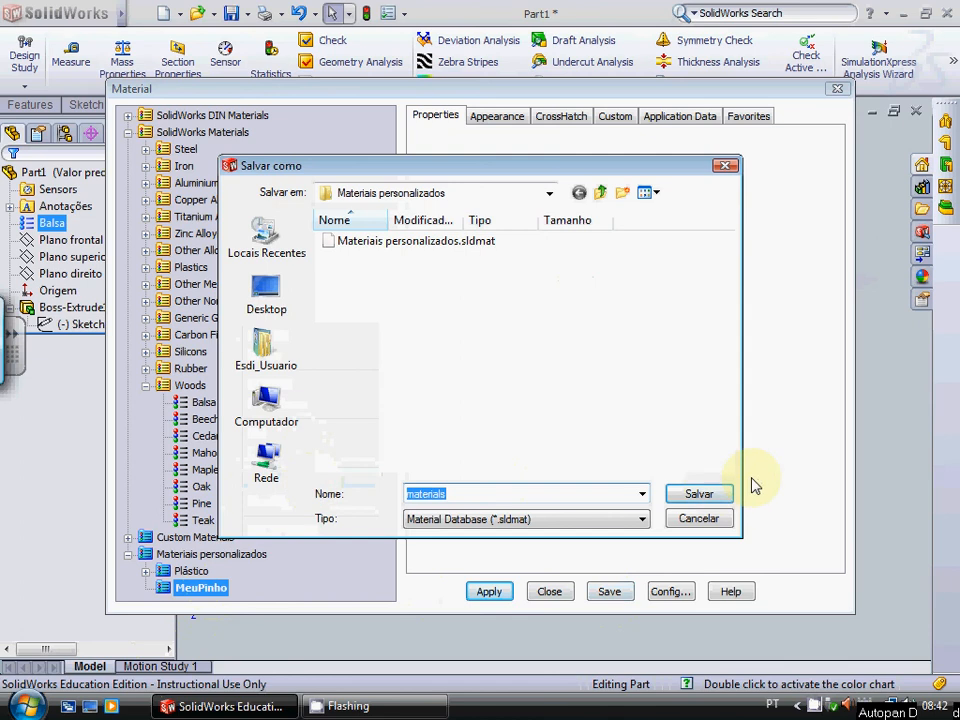
left_click(714, 495)
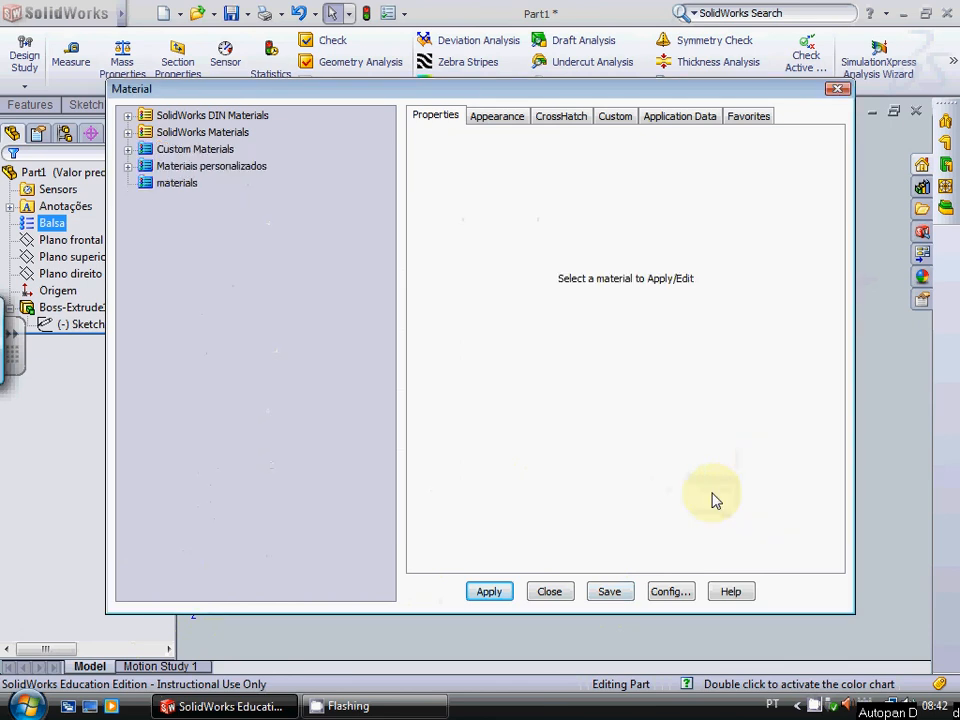
Step: Try to apply the new materials library to the bar
left_click(184, 186)
left_click(489, 591)
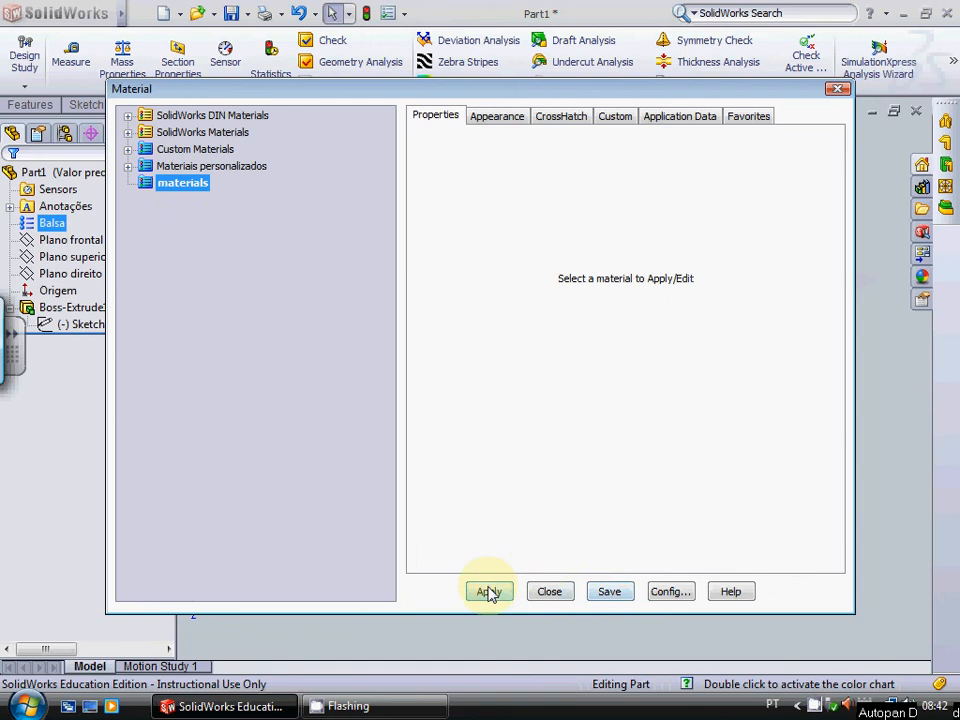
left_click(612, 362)
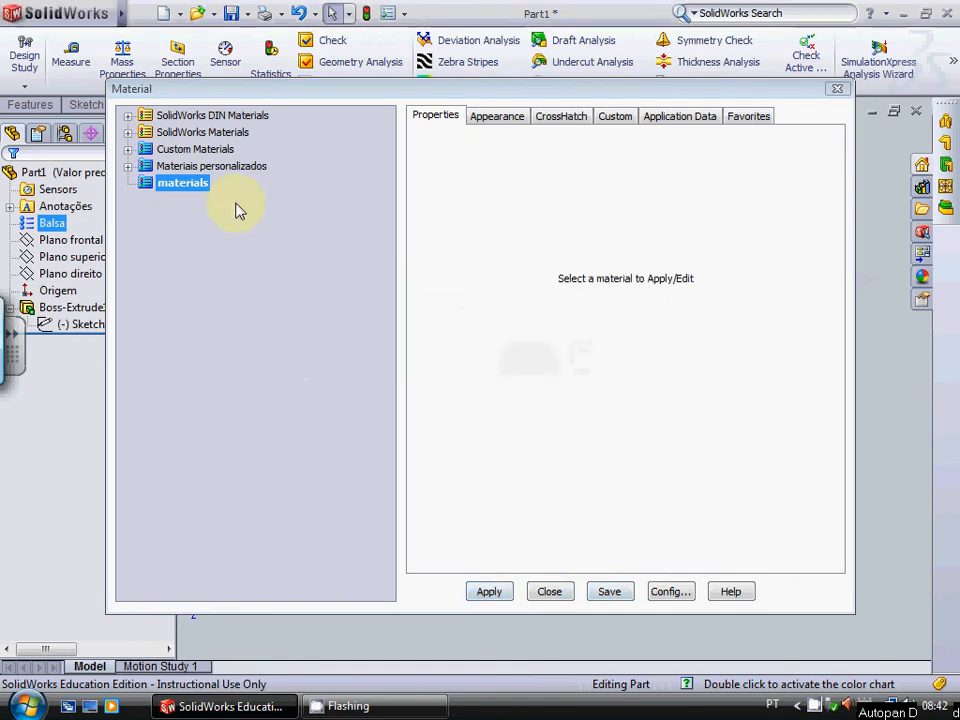
Step: Check the appearance, crosshatch, custom and favorites settings for the materials library, ending on its properties
left_click(197, 186)
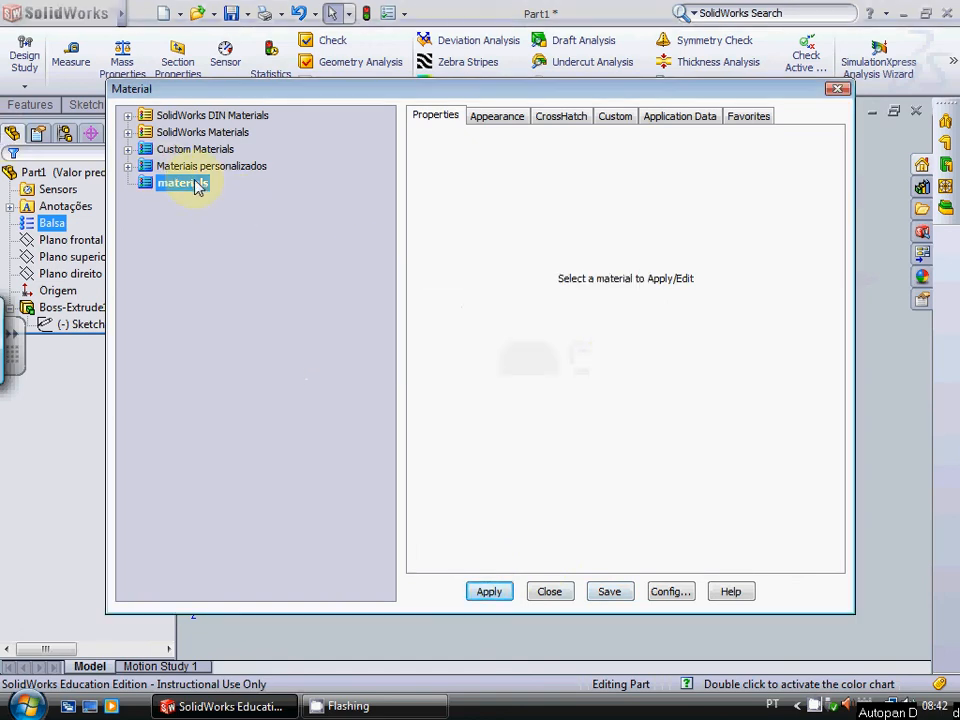
left_click(500, 122)
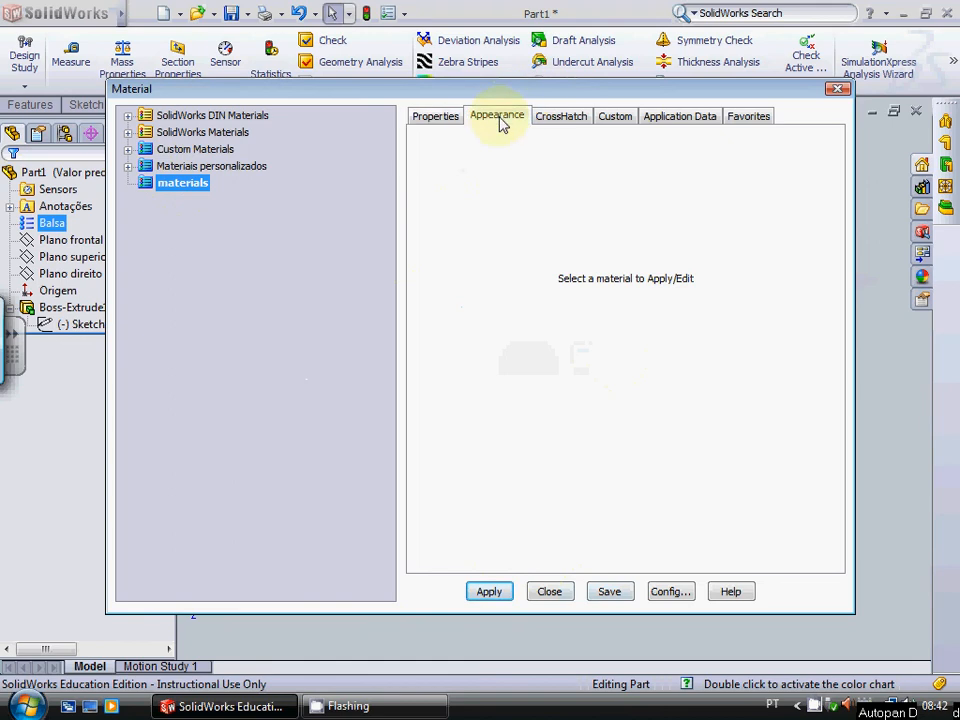
left_click(560, 118)
left_click(615, 117)
left_click(740, 117)
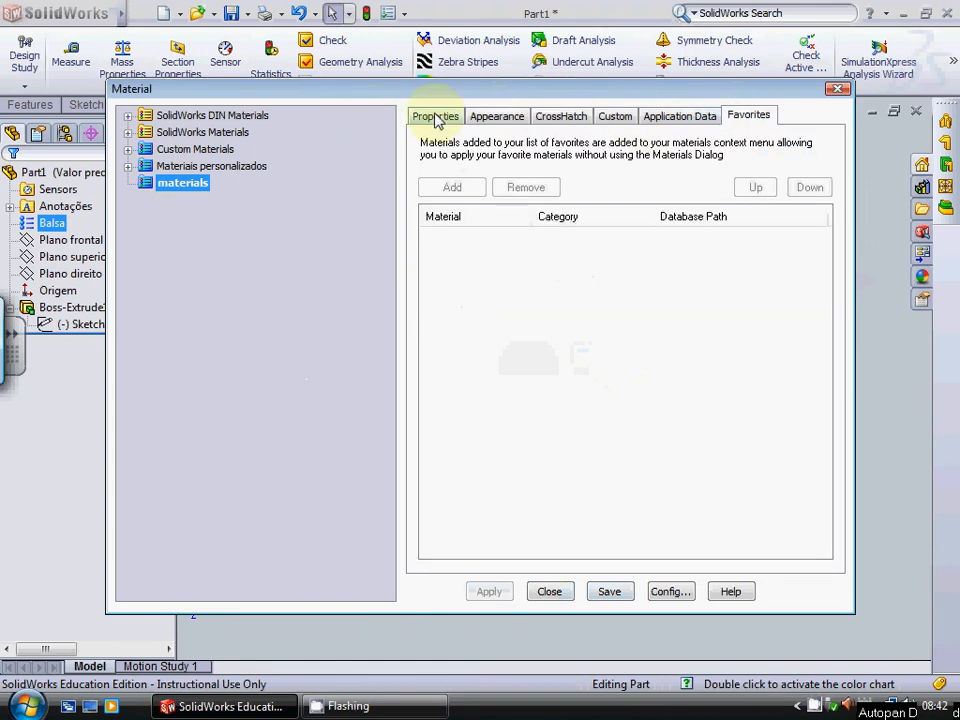
left_click(437, 118)
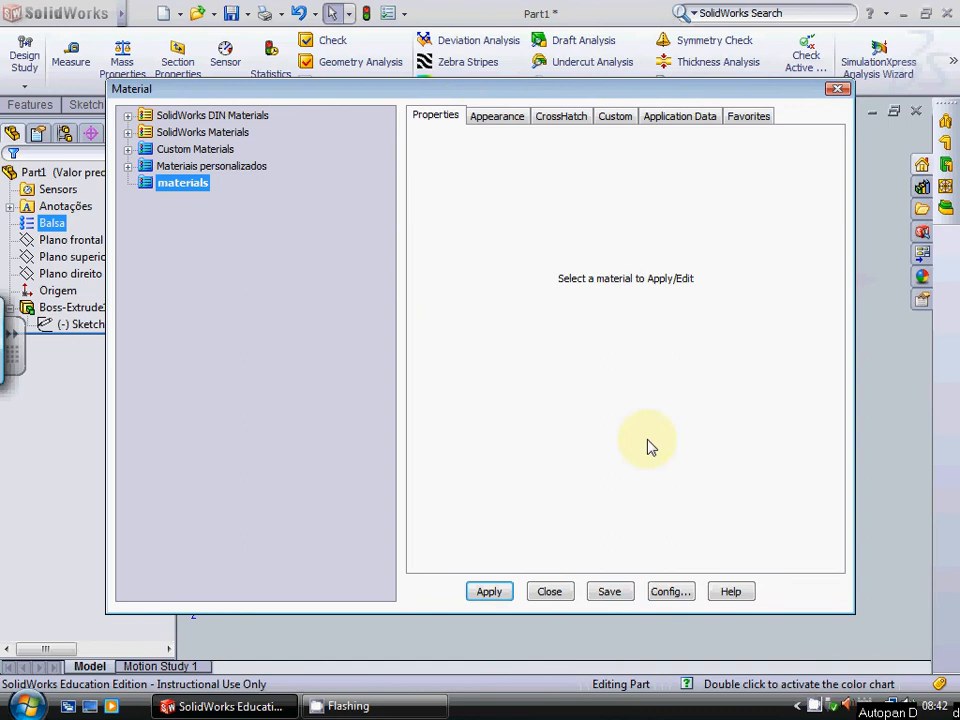
Step: Limit the material assignment to this configuration only
left_click(668, 592)
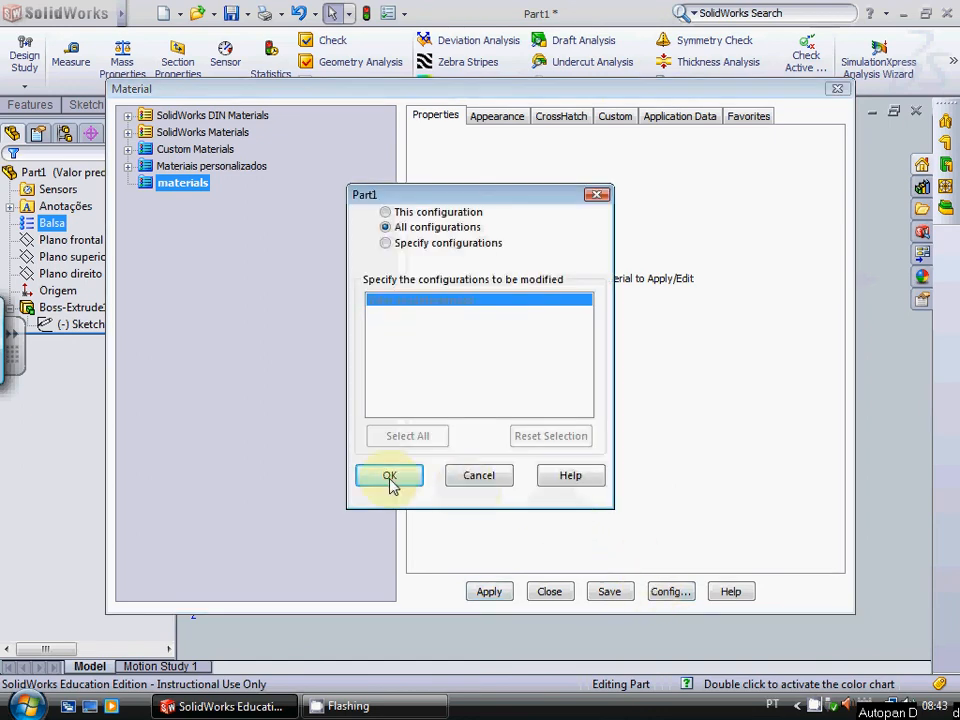
left_click(402, 212)
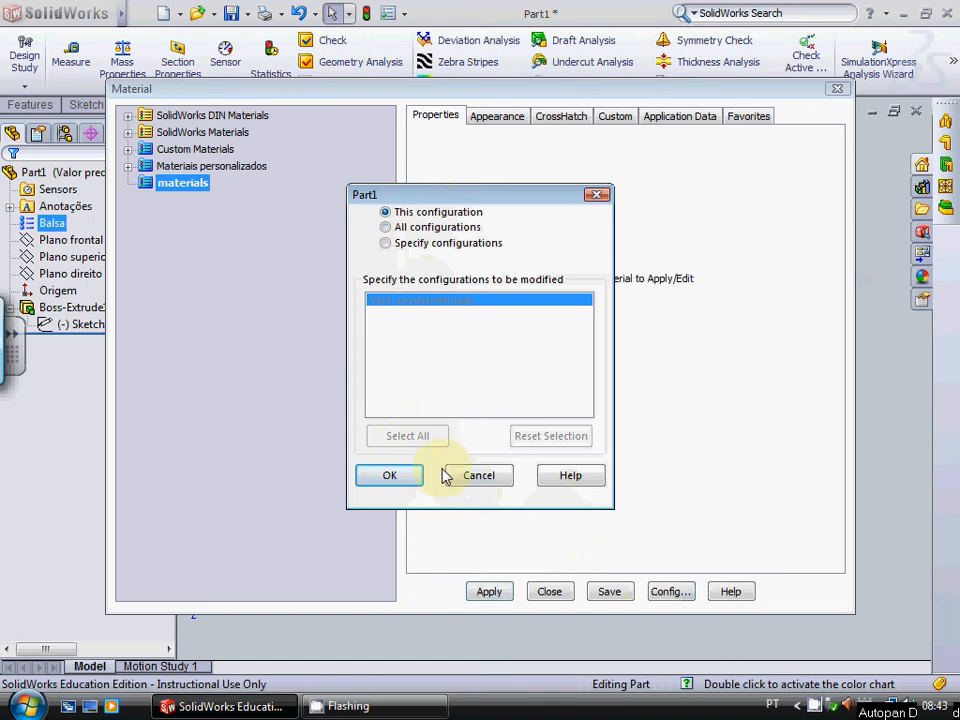
left_click(394, 478)
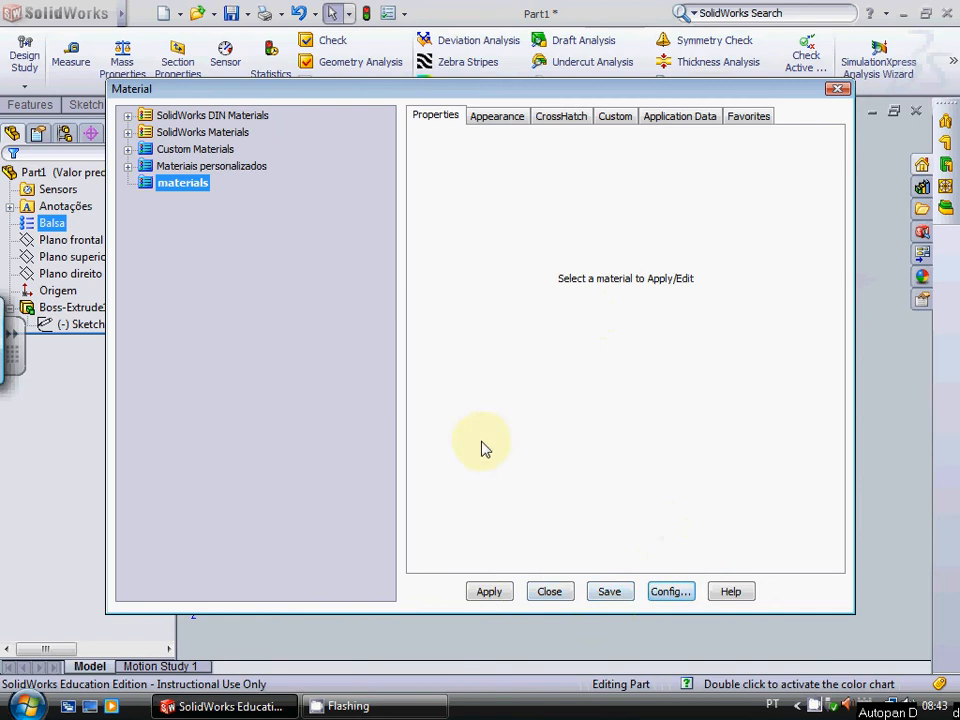
Step: Add a new category to the materials library, keeping its default name
right_click(180, 189)
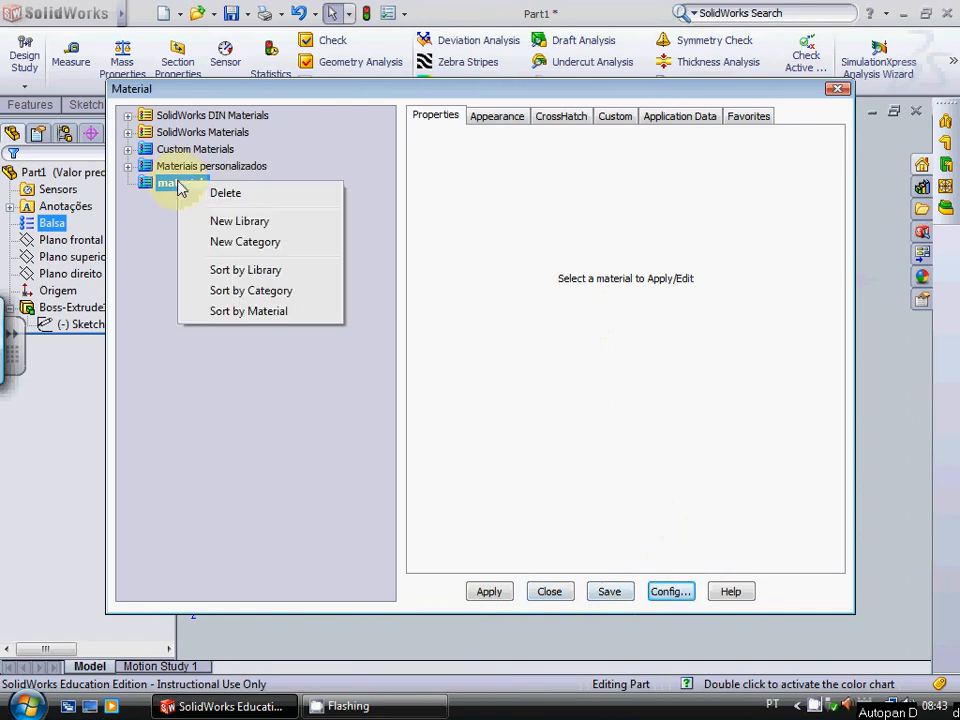
left_click(285, 246)
right_click(187, 202)
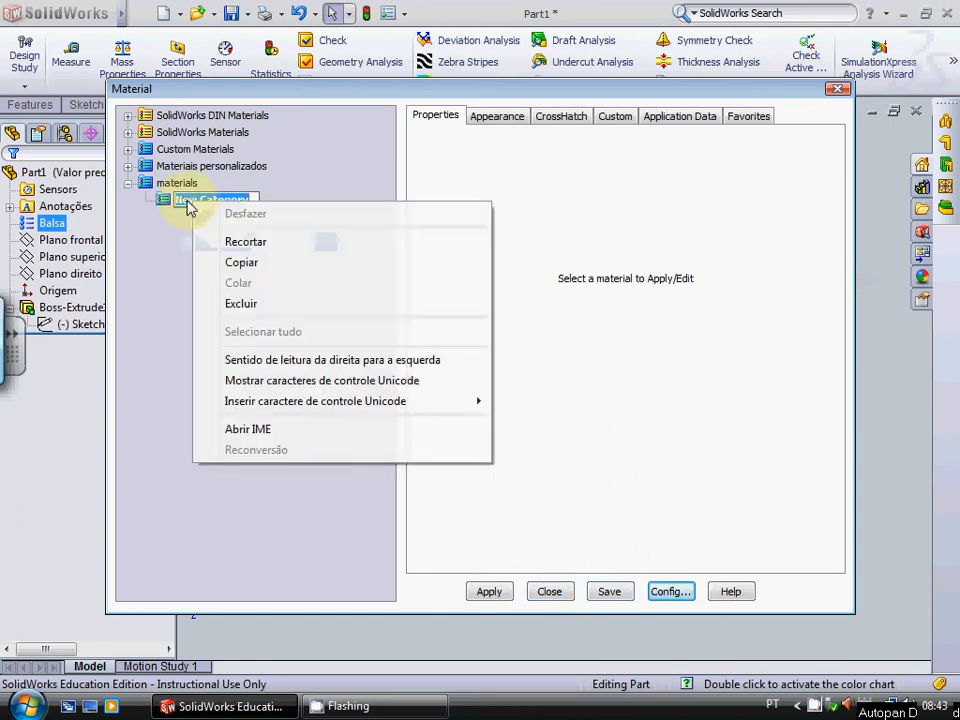
left_click(182, 184)
right_click(186, 184)
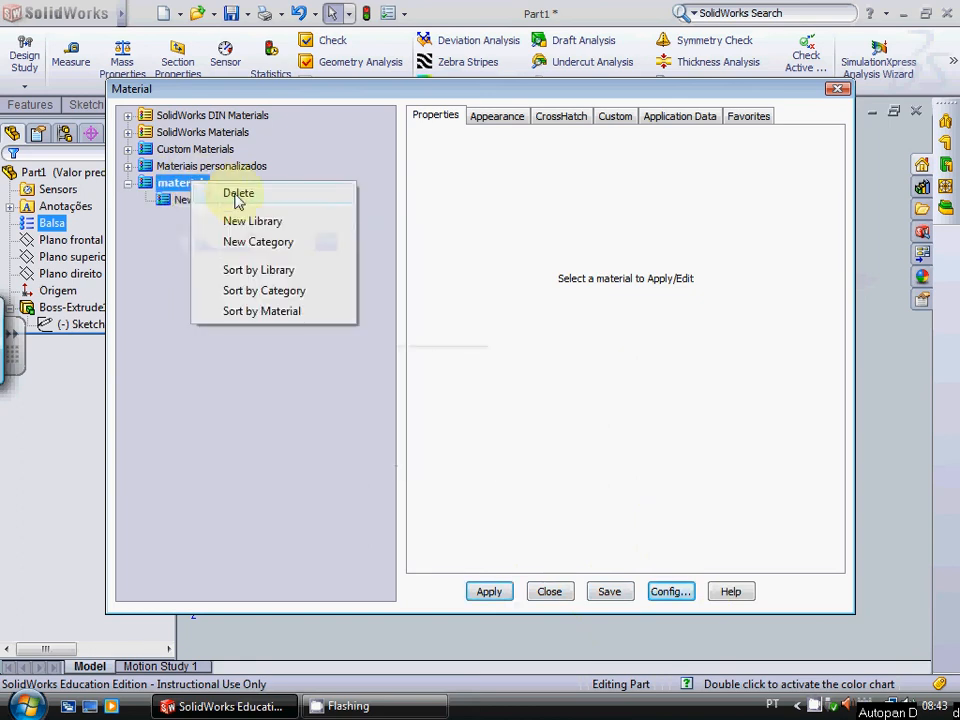
left_click(253, 221)
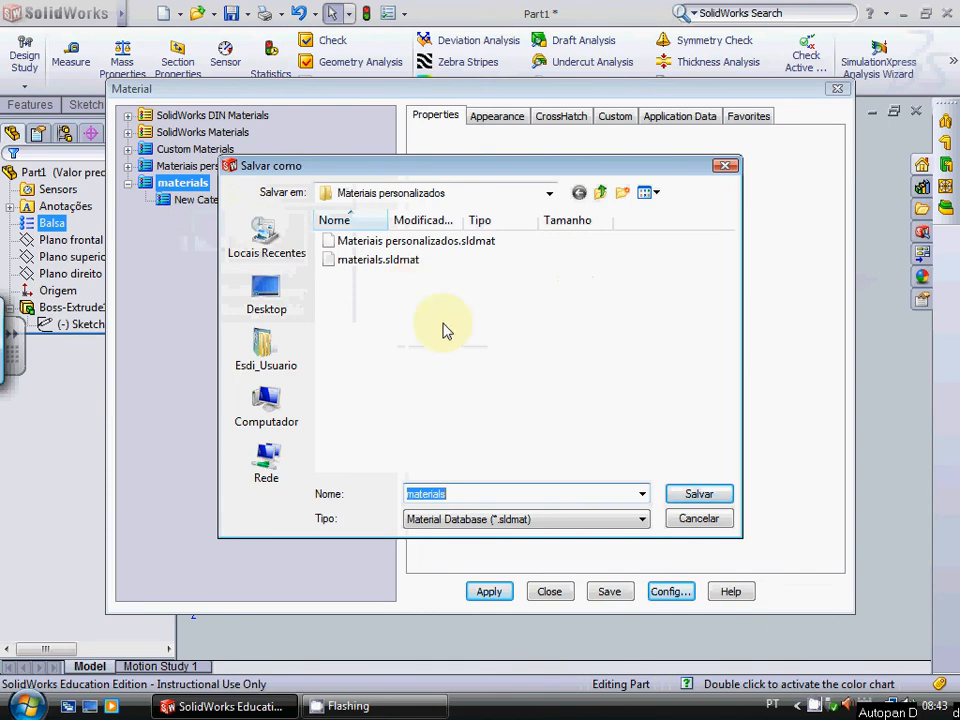
left_click(699, 520)
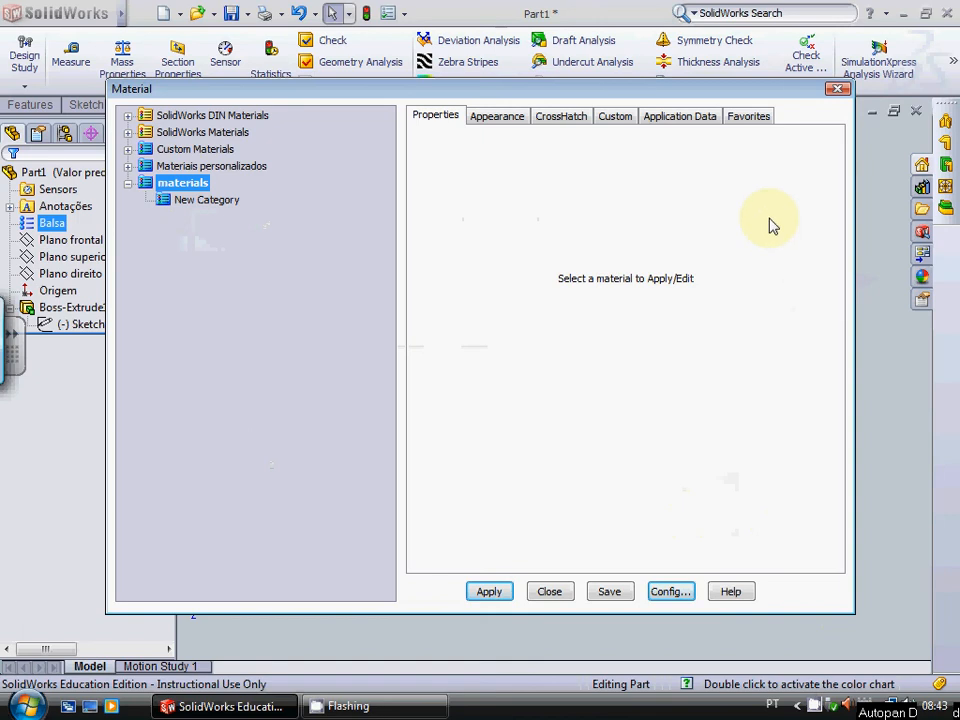
Step: Close the material settings and start a SimulationXpress study of the Balsa bar, proceeding to its fixtures
left_click(838, 89)
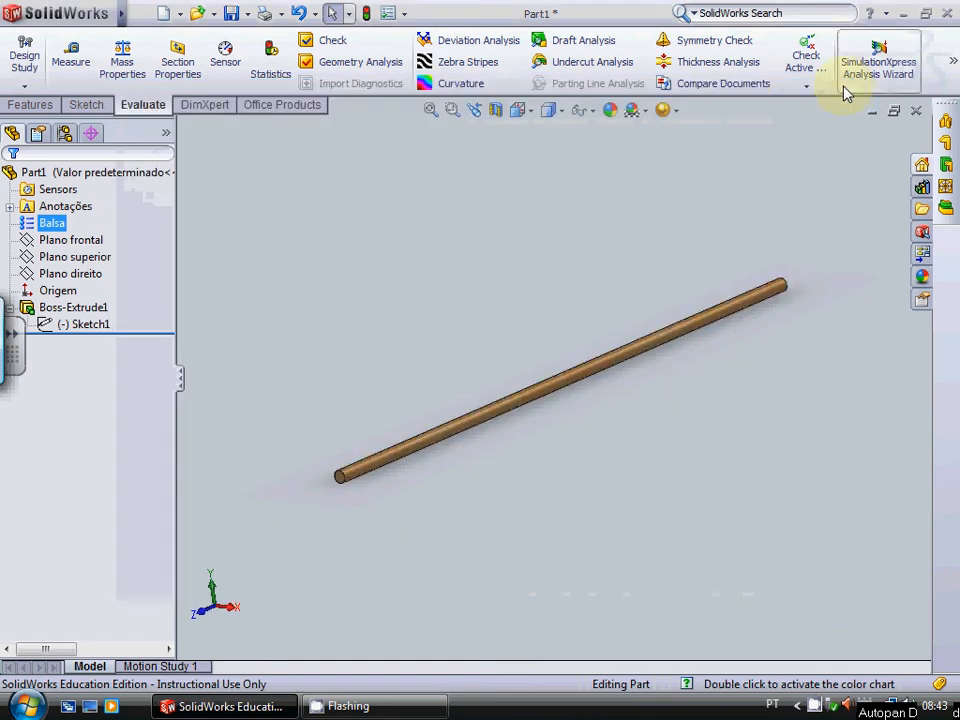
left_click(474, 285)
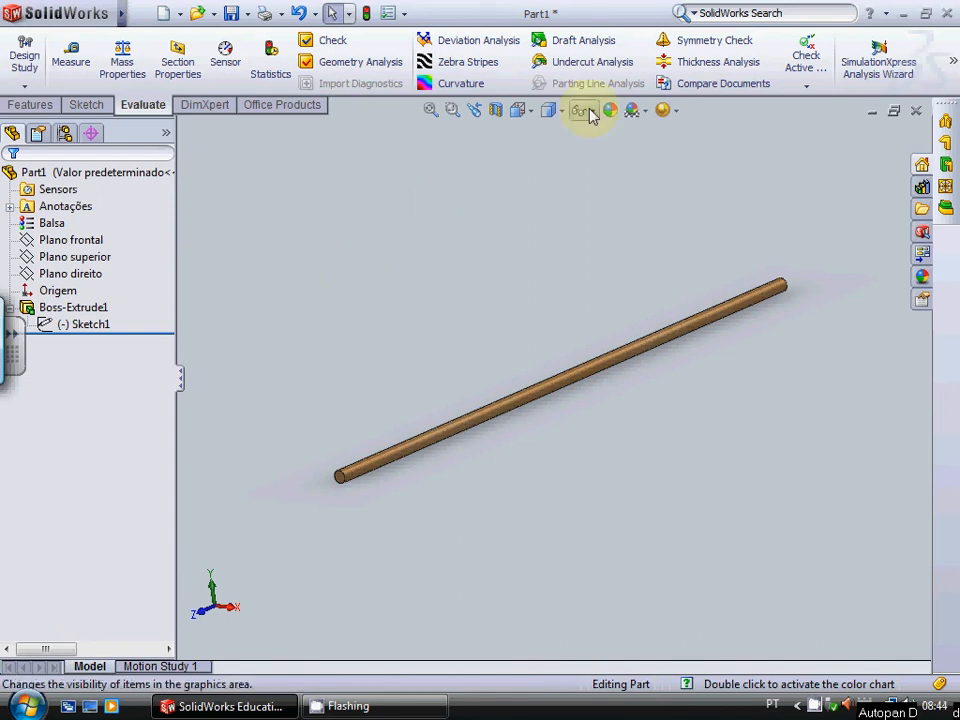
left_click(848, 54)
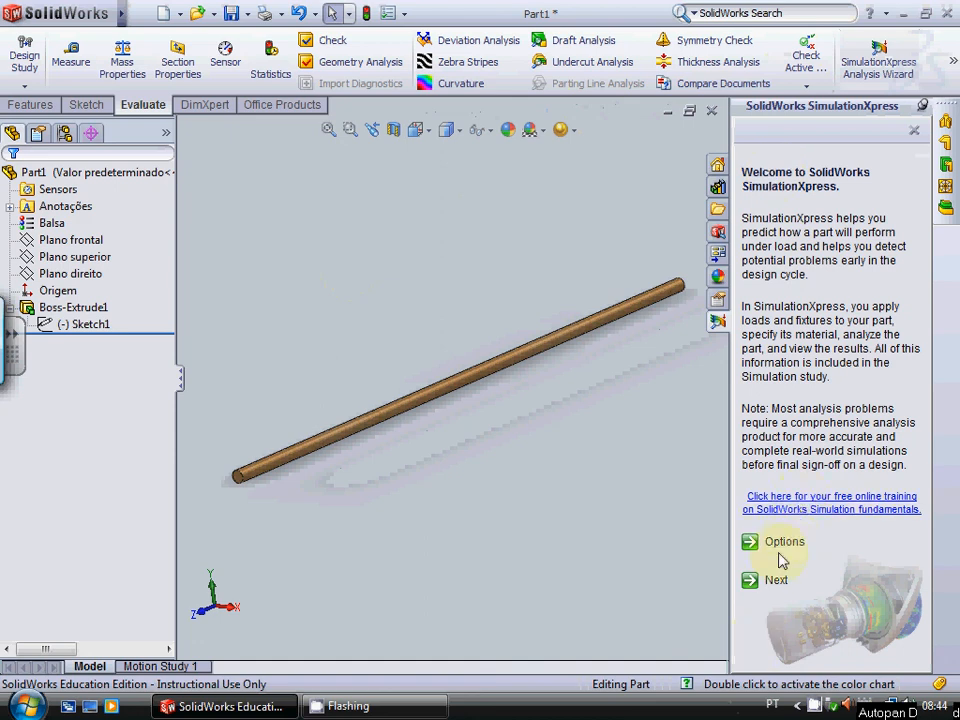
left_click(776, 584)
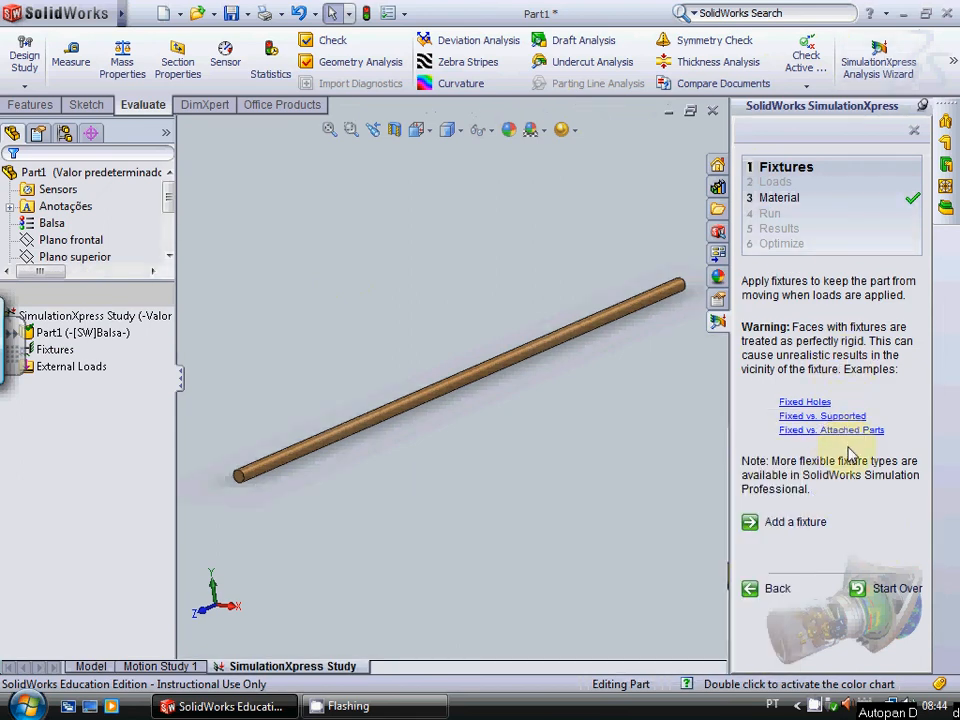
Step: Add a fixed geometry fixture to both circular end faces of the bar
left_click(812, 528)
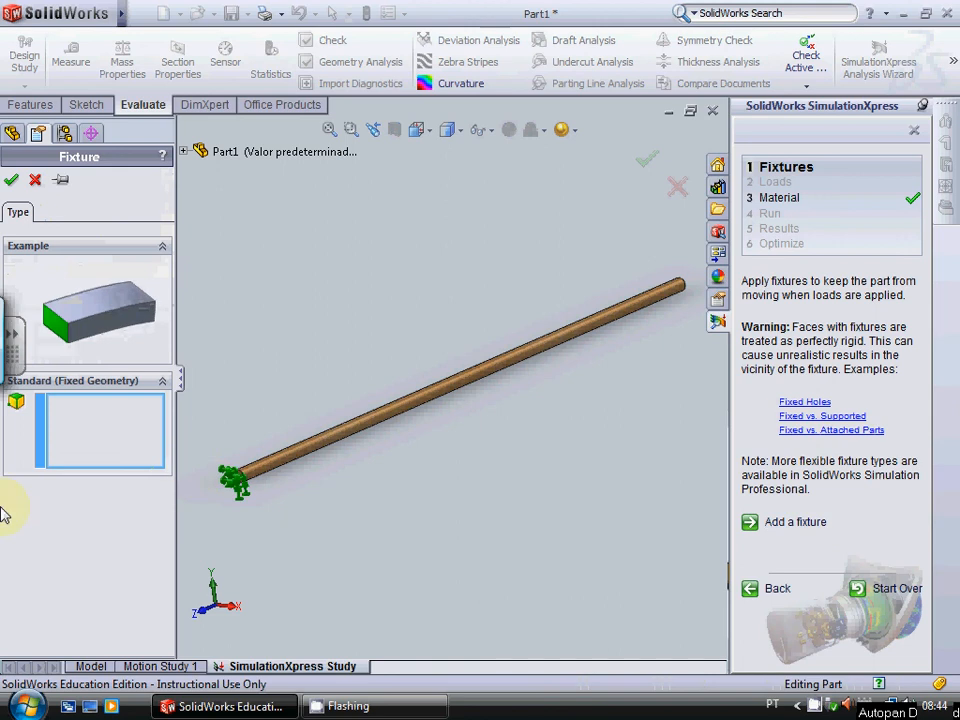
scroll(214, 497, "down", 5)
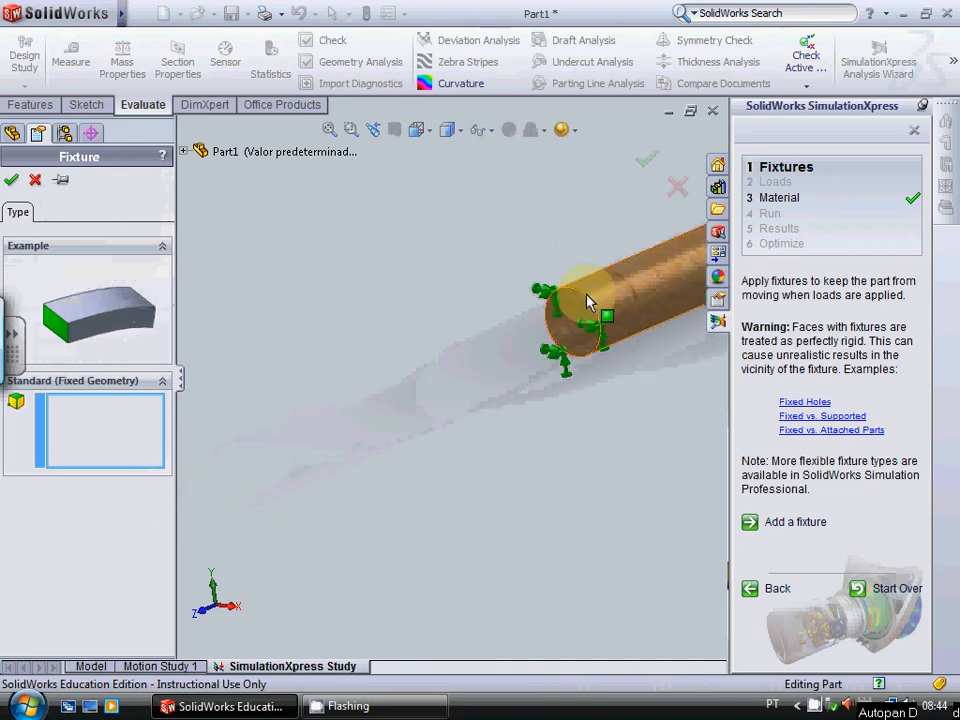
left_click(574, 322)
scroll(560, 410, "up", 5)
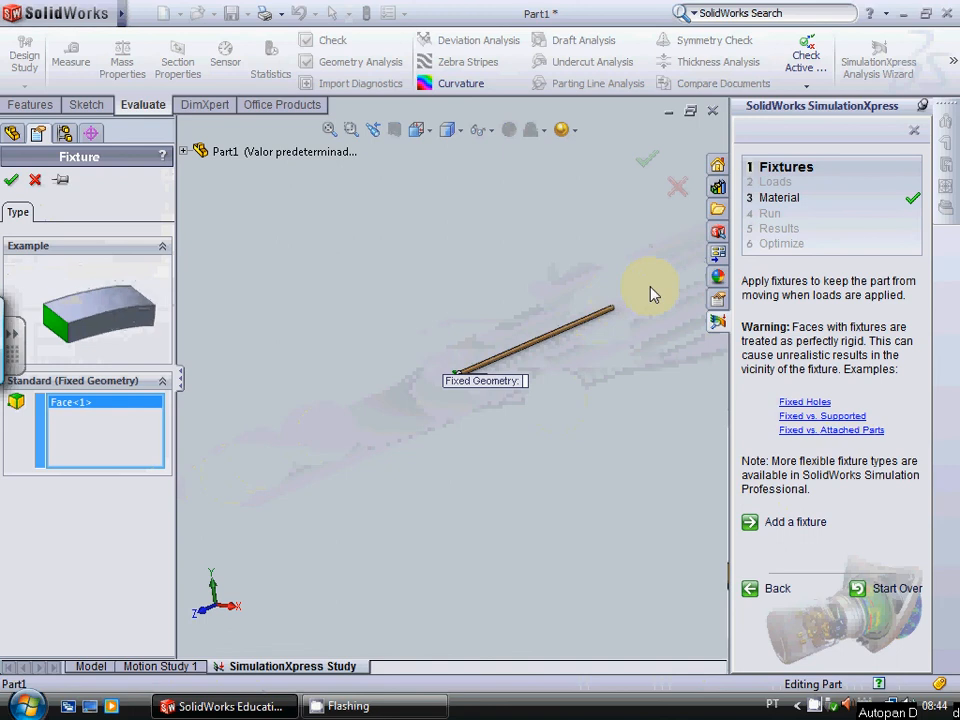
key("Left")
key("Left")
key("Left")
key("Left")
key("Left")
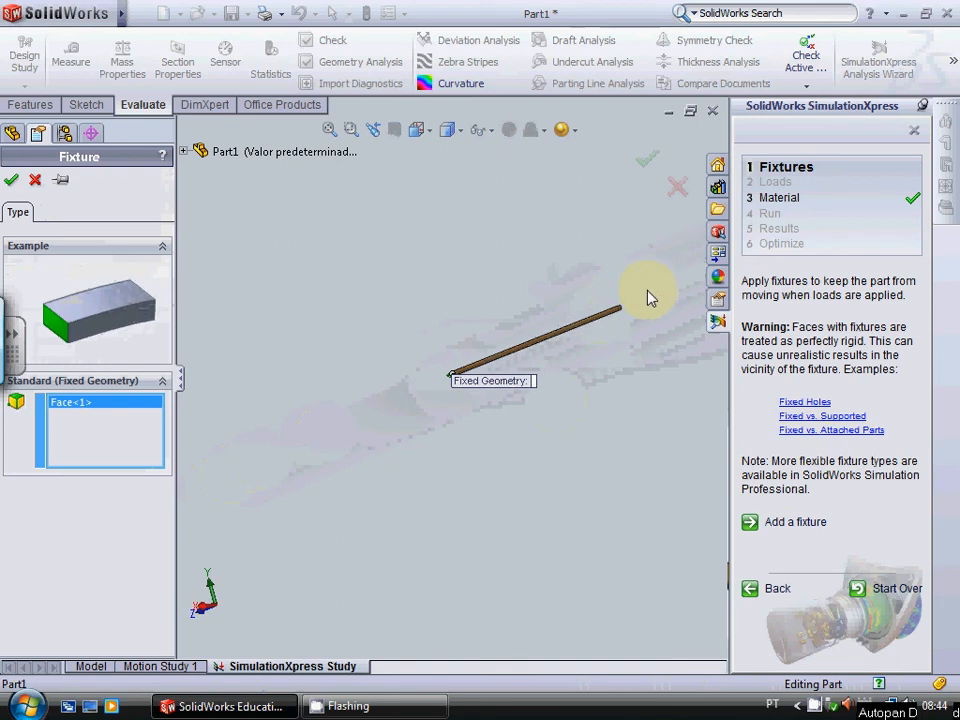
scroll(643, 302, "down", 5)
left_click(436, 368)
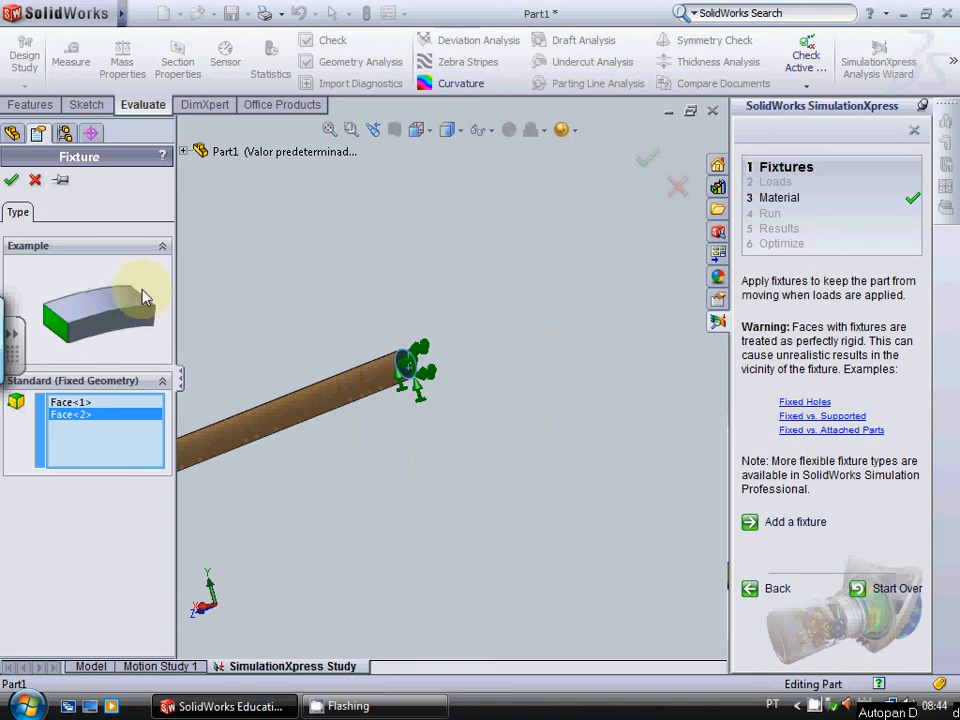
left_click(12, 180)
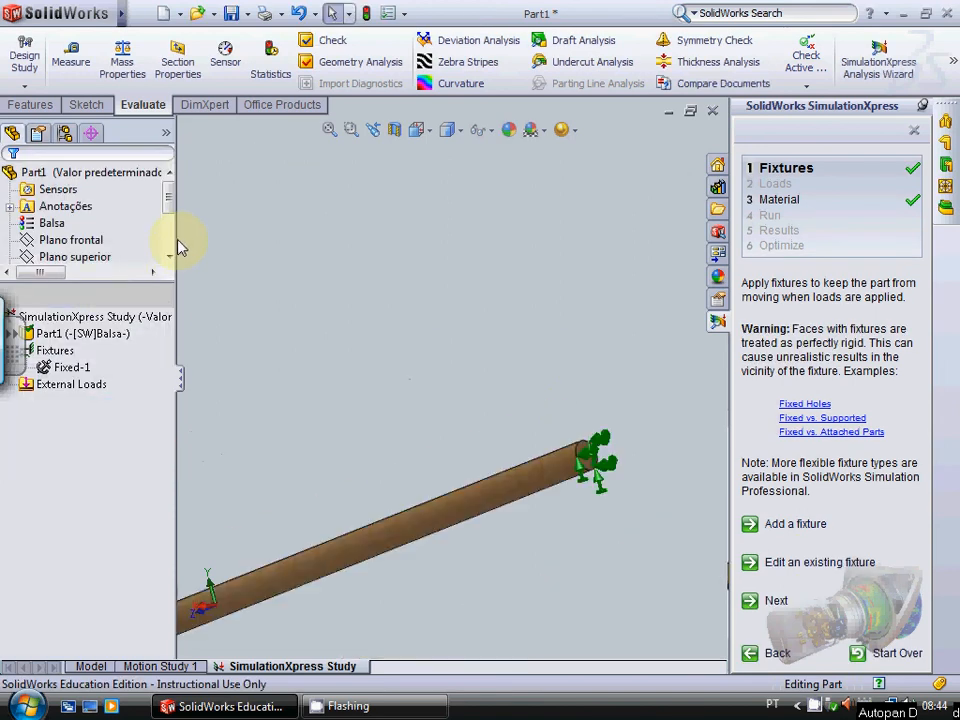
Step: Proceed to the loads and add a force acting on the bar's cylindrical face
scroll(229, 243, "down", 2)
scroll(563, 485, "down", 3)
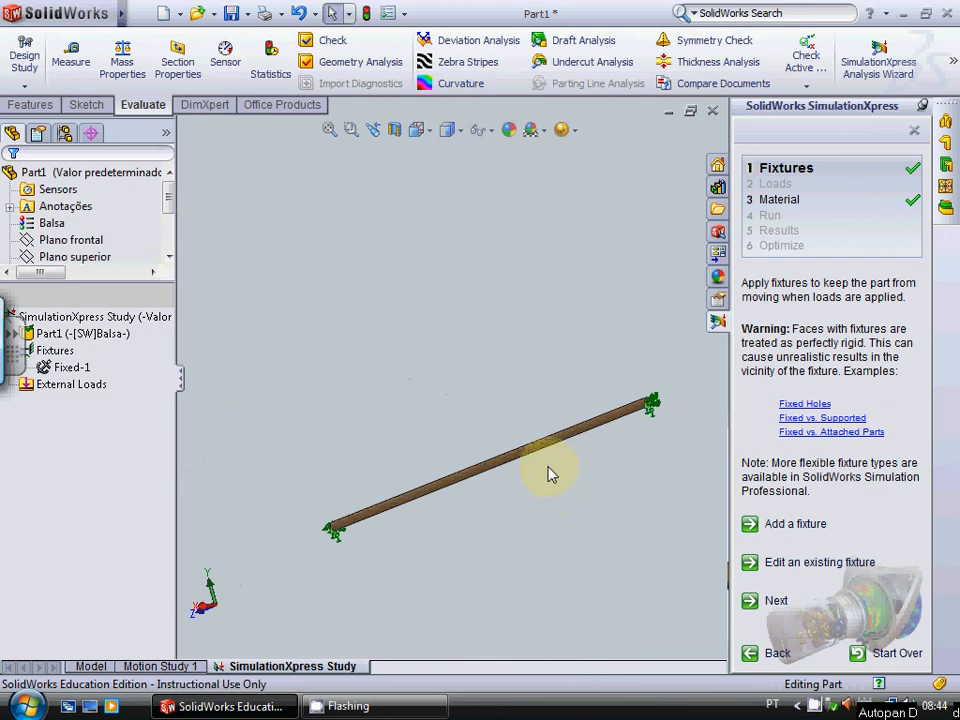
scroll(551, 476, "down", 1)
scroll(405, 428, "down", 2)
scroll(482, 437, "down", 1)
scroll(514, 446, "up", 3)
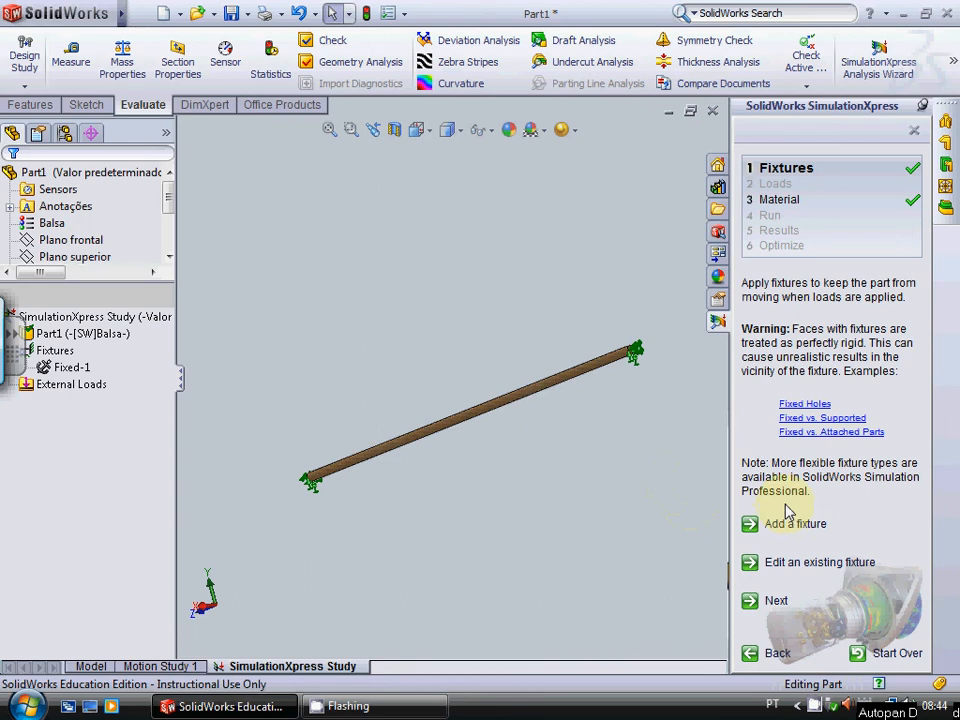
left_click(778, 603)
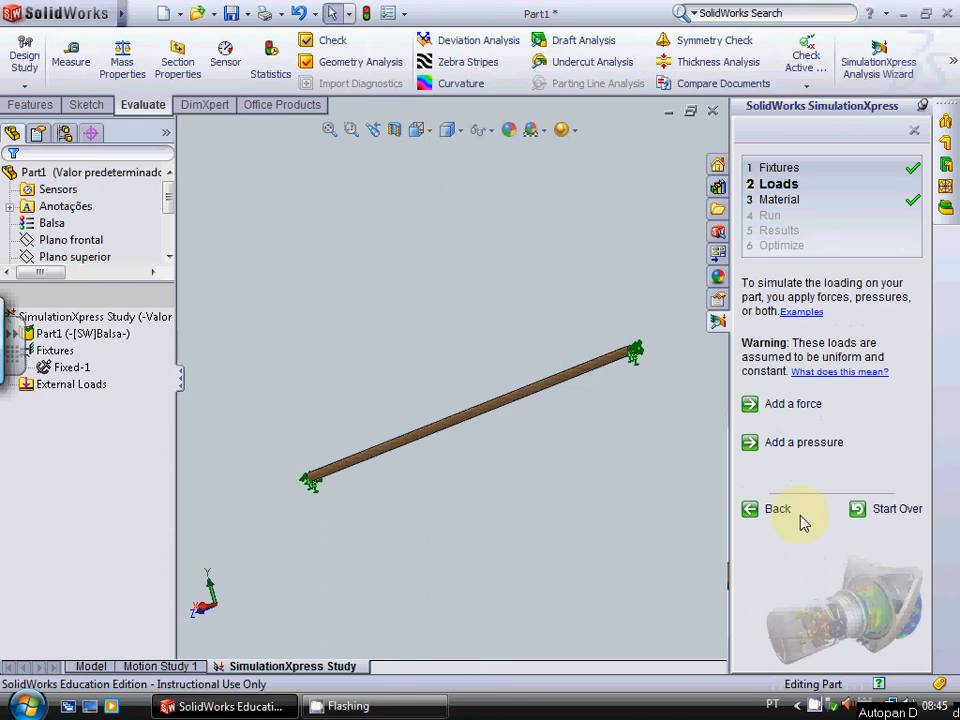
left_click(774, 405)
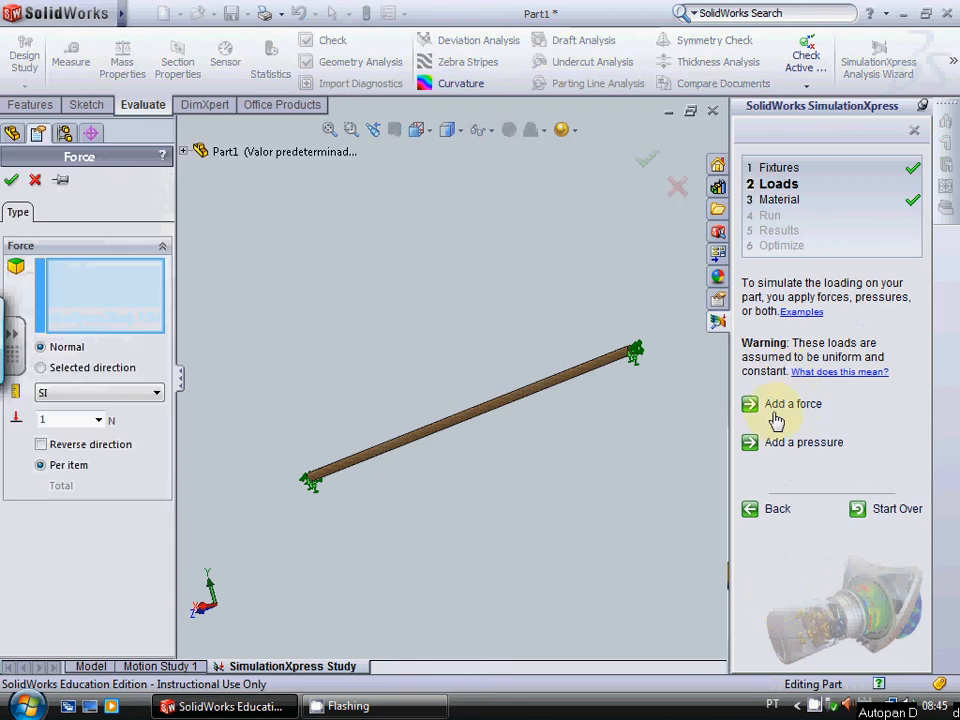
left_click(536, 390)
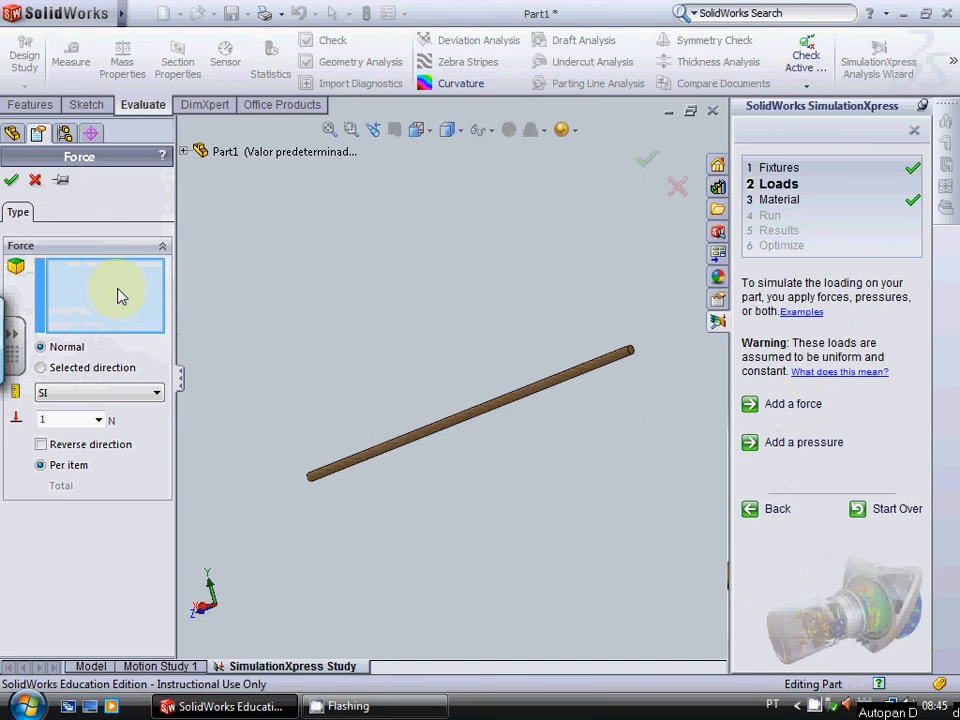
scroll(407, 392, "down", 5)
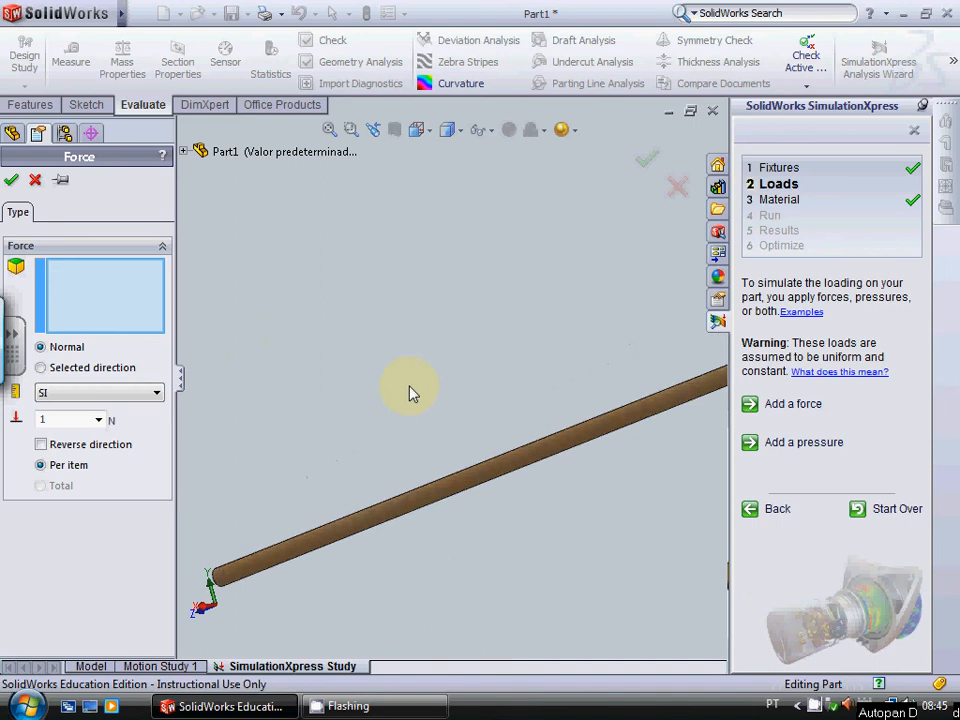
scroll(553, 491, "down", 2)
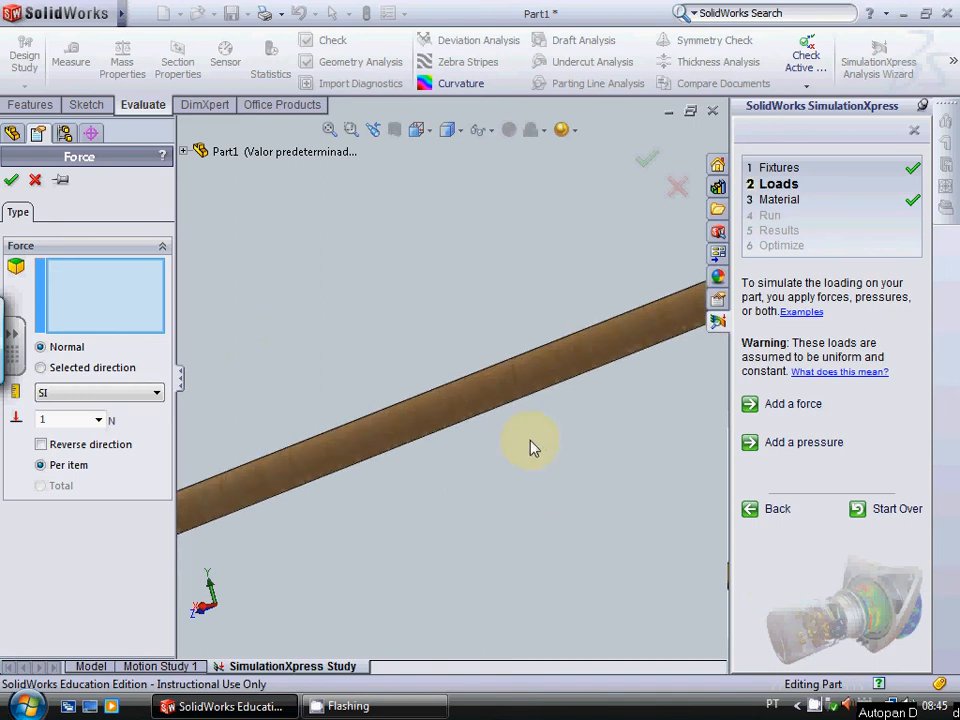
left_click(502, 395)
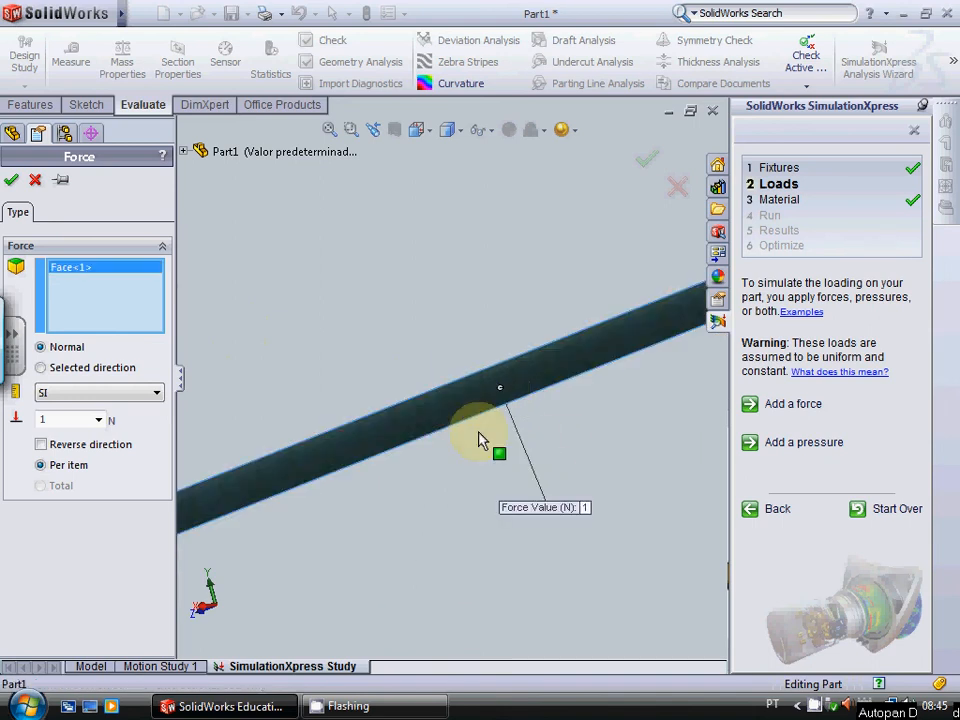
Step: Examine how the normal force arrows are arranged around the bar's ends and along its cylindrical face
scroll(443, 560, "up", 4)
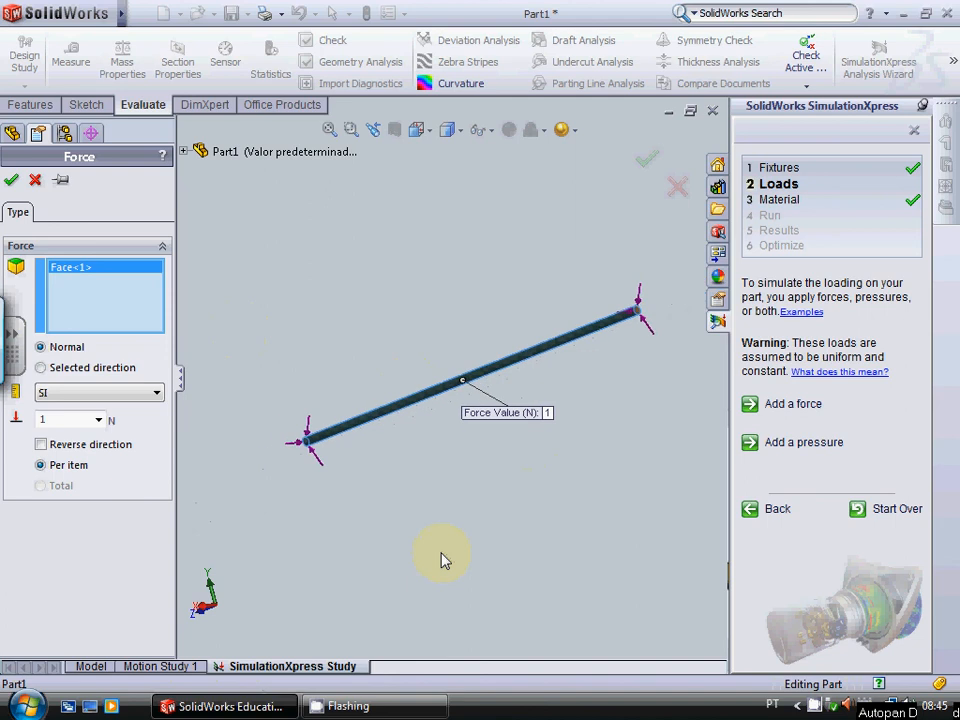
scroll(428, 456, "down", 3)
scroll(338, 418, "down", 3)
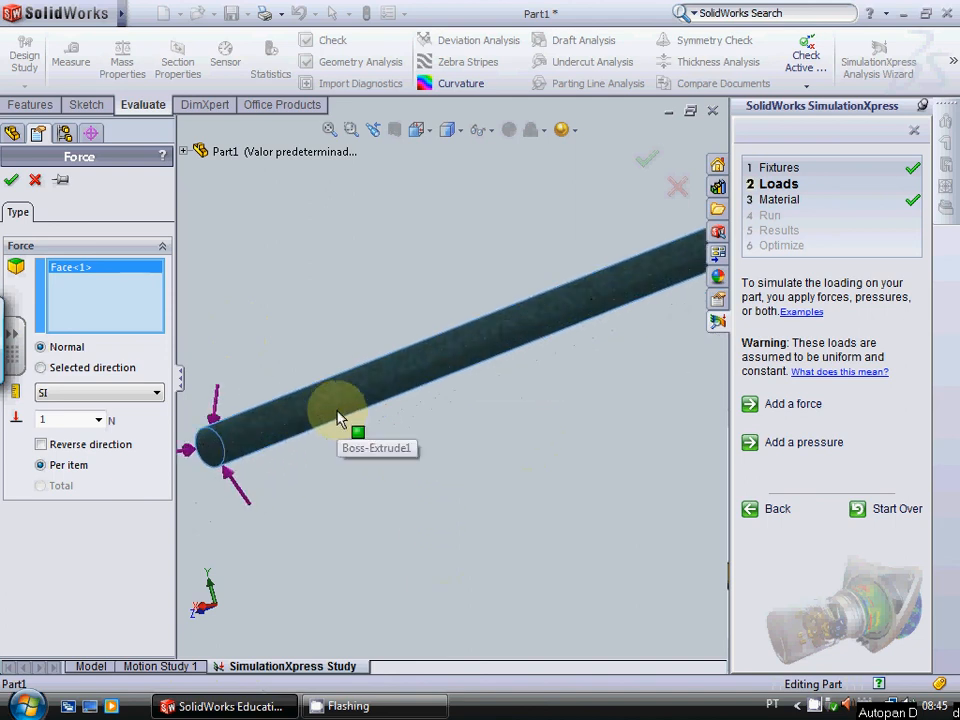
scroll(338, 418, "up", 2)
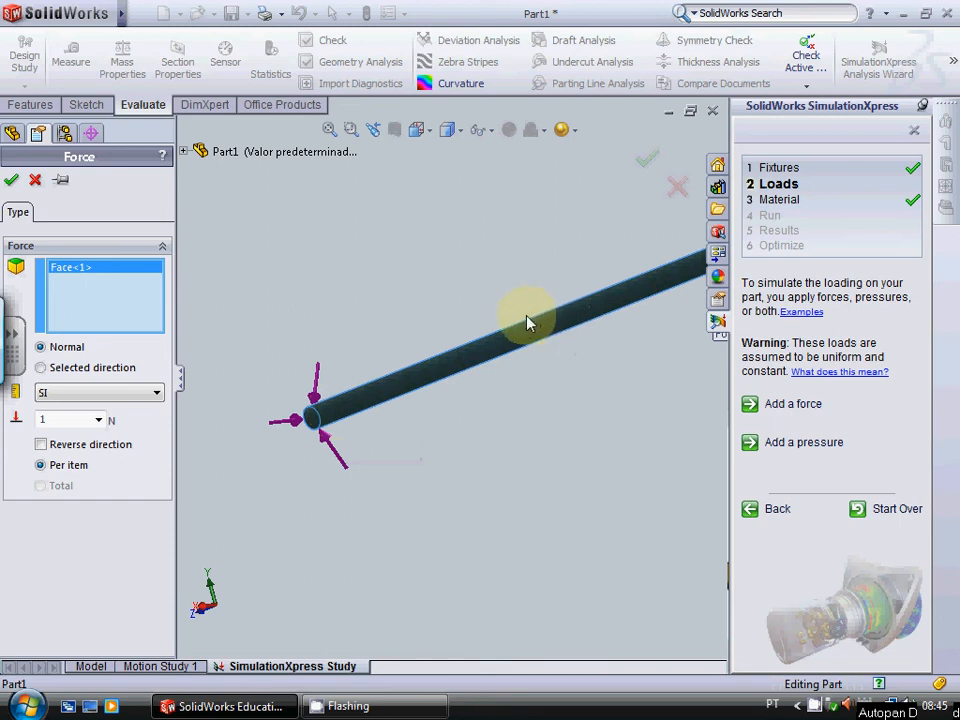
scroll(525, 321, "up", 5)
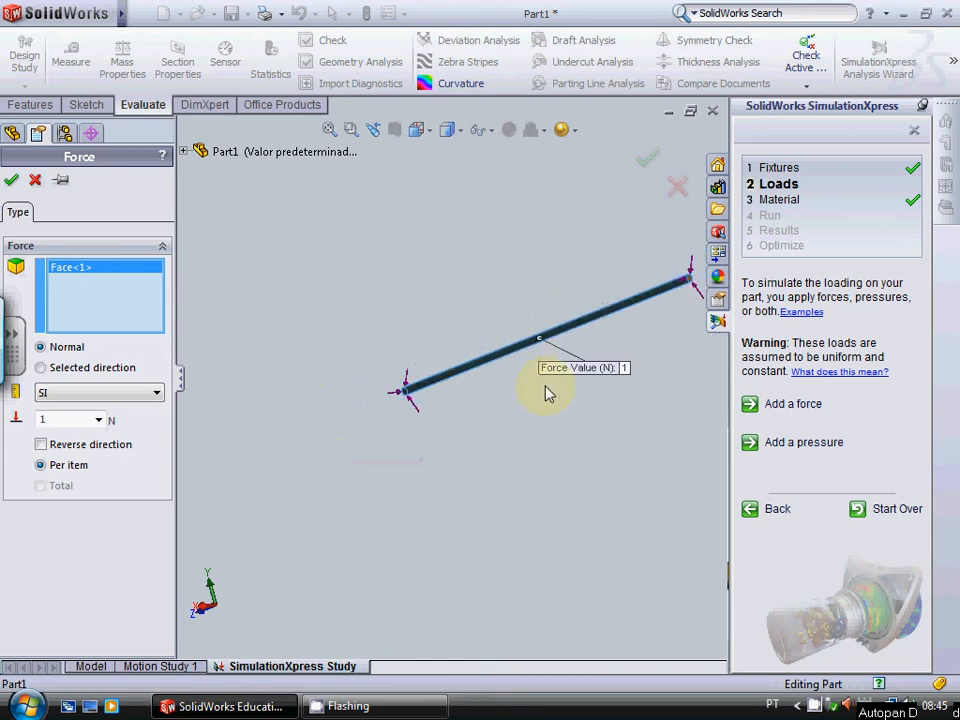
scroll(538, 386, "down", 3)
scroll(321, 392, "down", 4)
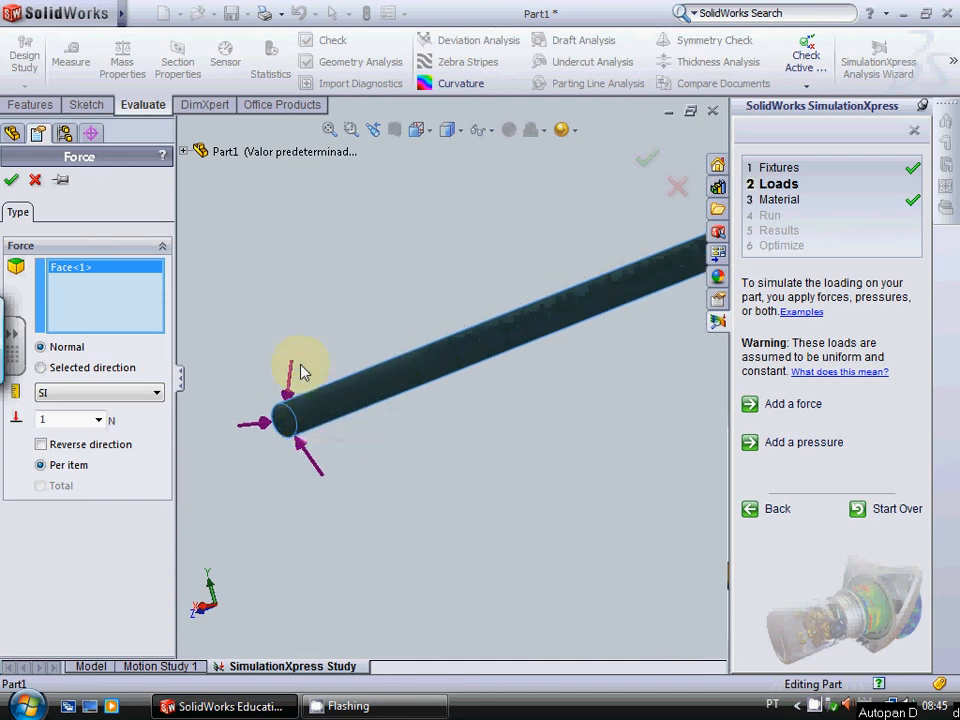
scroll(283, 405, "down", 2)
scroll(284, 406, "down", 2)
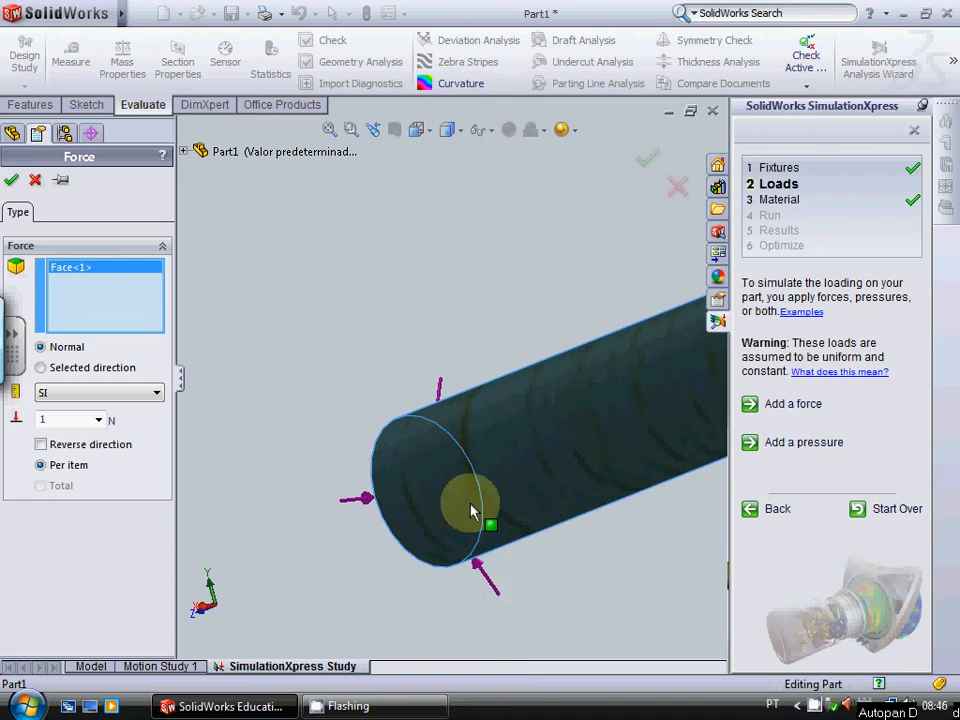
scroll(467, 499, "up", 5)
scroll(540, 405, "up", 4)
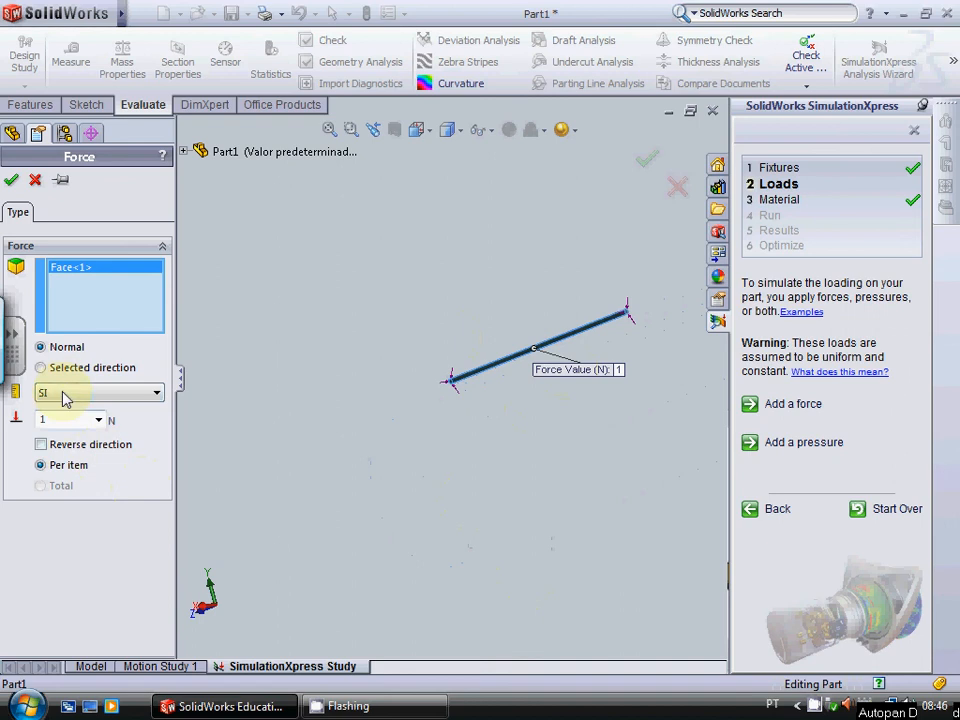
Step: Direct the force along a selected direction normal to Plano superior and reverse it
left_click(41, 368)
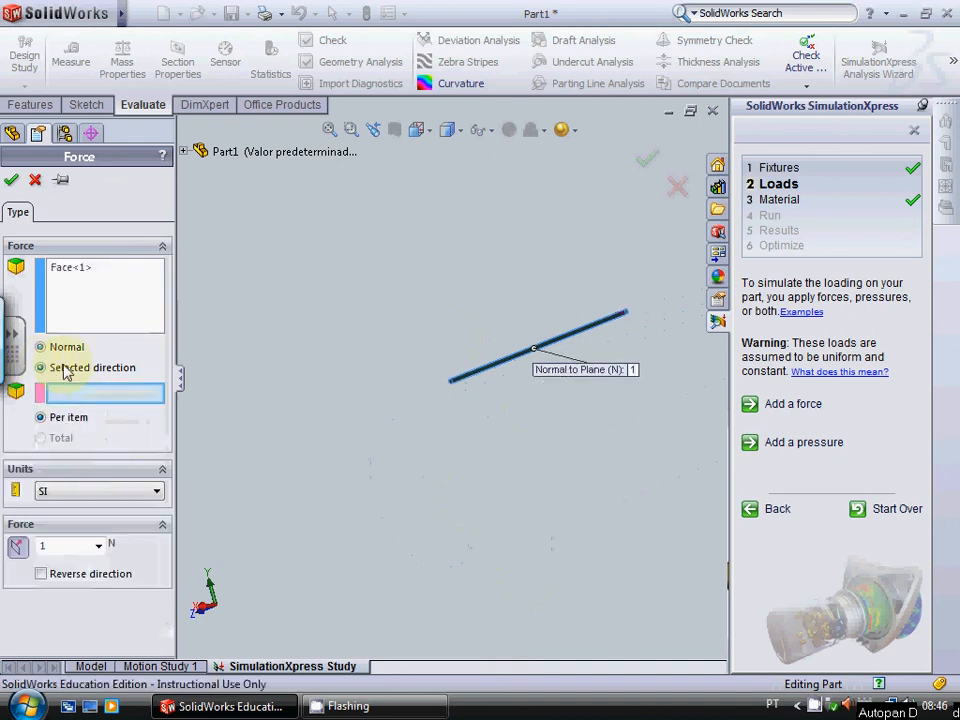
left_click(184, 151)
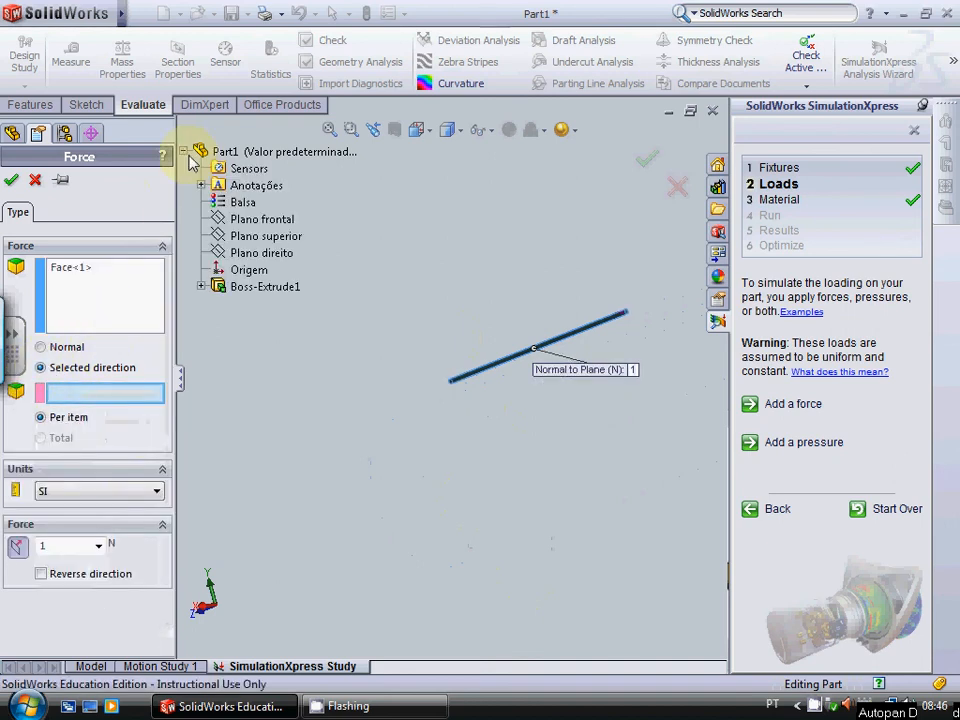
scroll(630, 430, "down", 3)
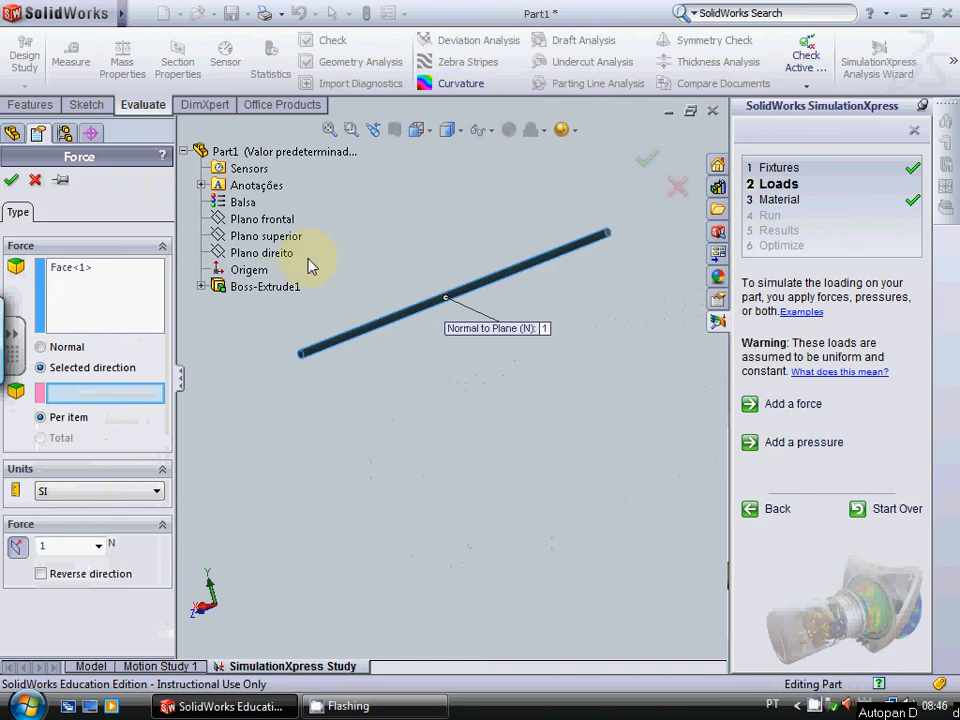
left_click(257, 239)
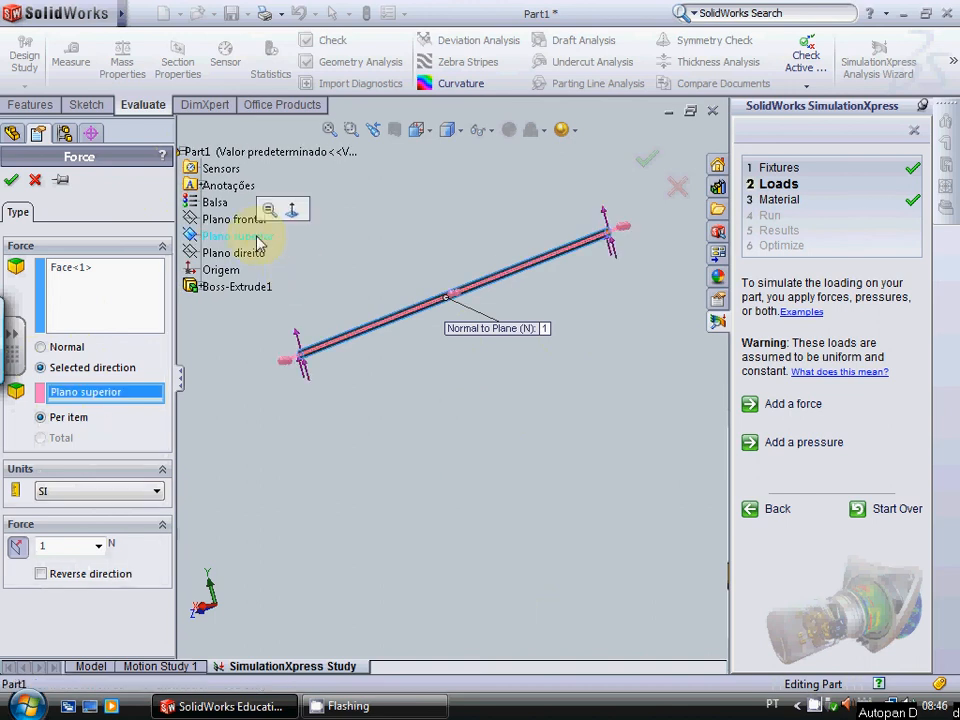
left_click(40, 574)
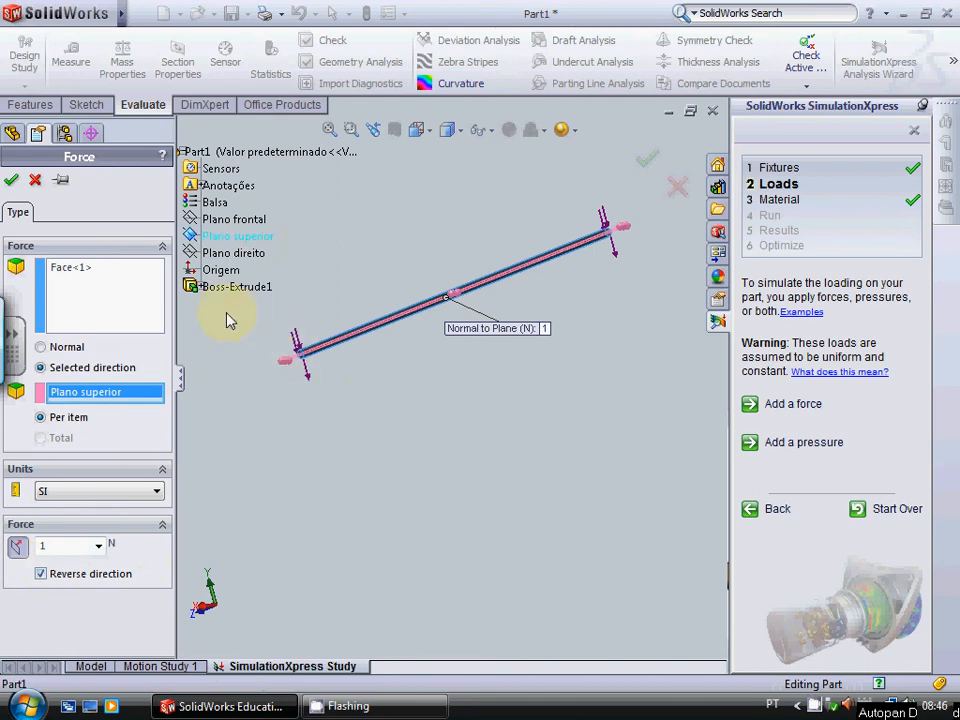
Step: Examine the direction and placement of the force arrows at both ends and at the middle of the bar
scroll(225, 316, "up", 4)
scroll(255, 314, "down", 3)
scroll(497, 392, "down", 4)
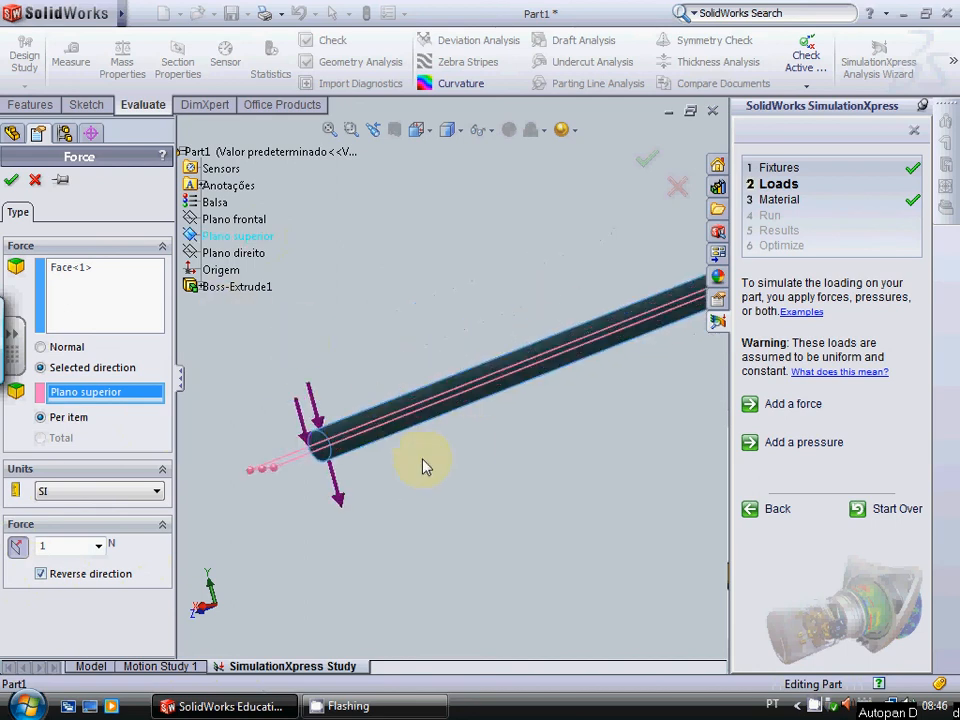
scroll(343, 439, "down", 4)
scroll(265, 400, "down", 4)
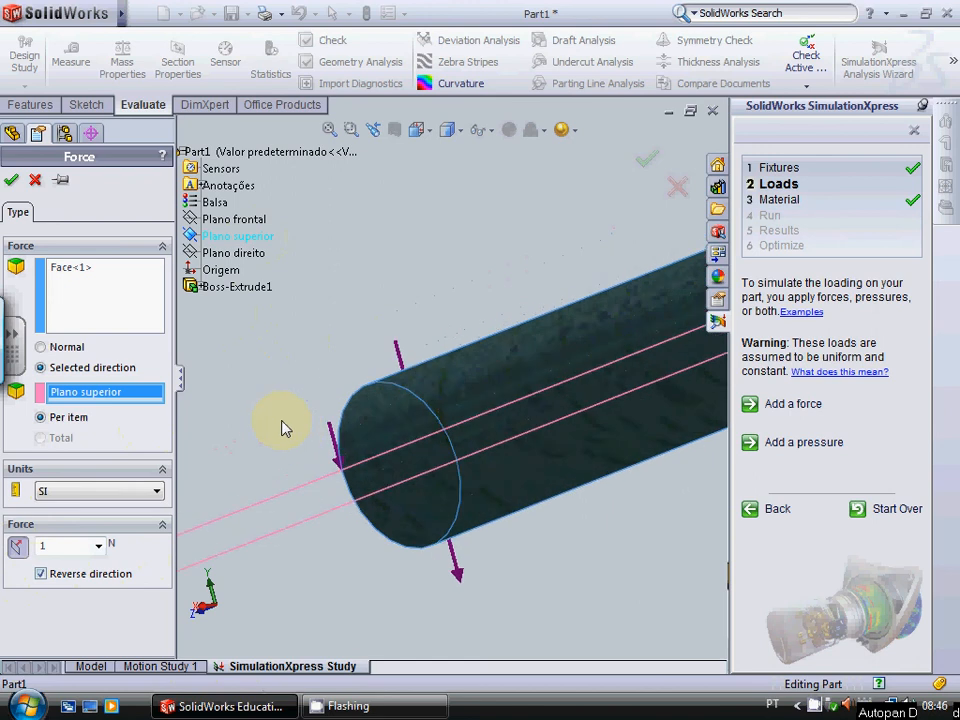
scroll(542, 428, "up", 10)
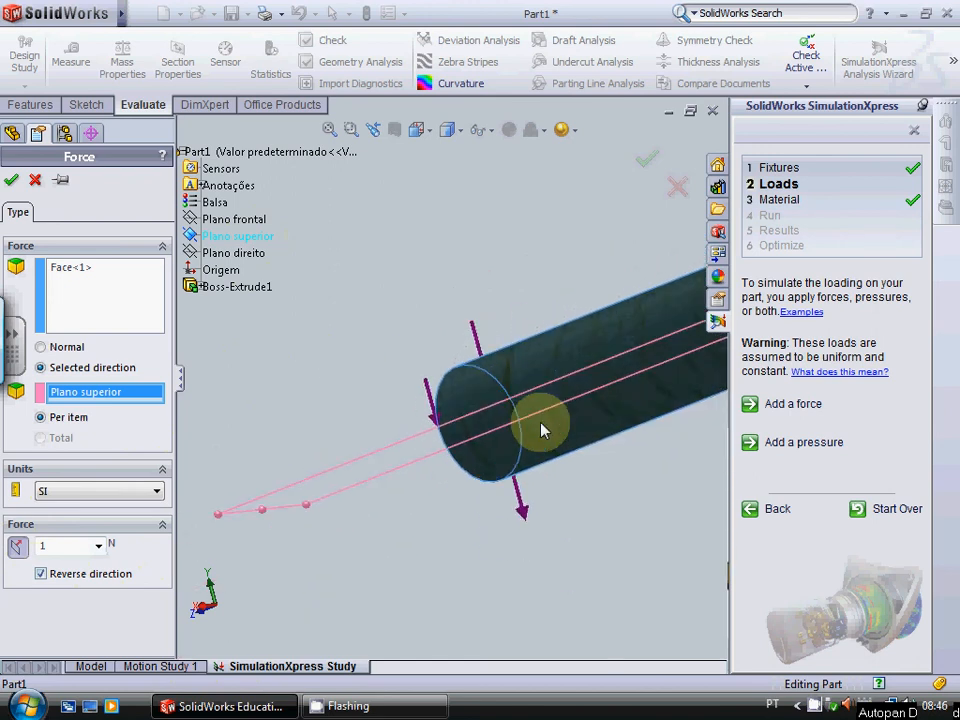
scroll(565, 373, "up", 8)
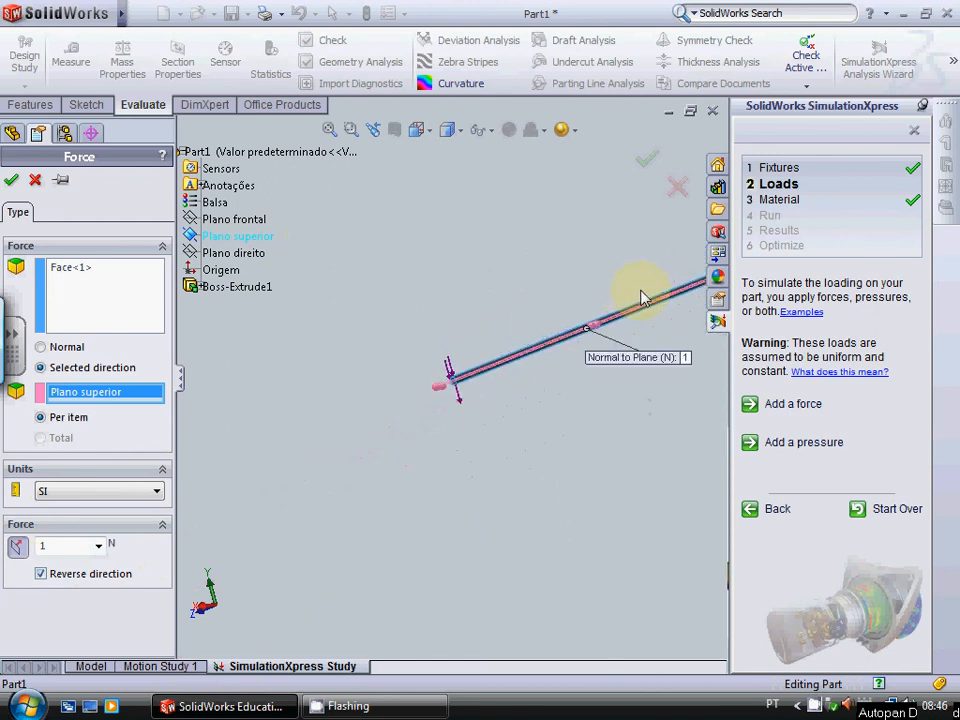
scroll(603, 343, "down", 8)
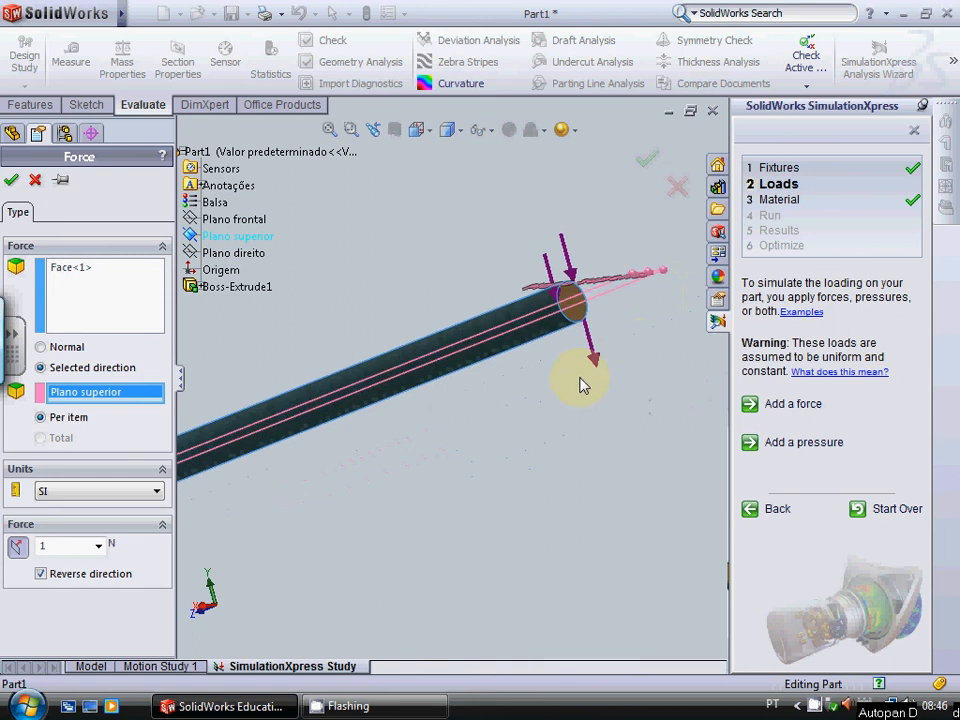
scroll(561, 362, "up", 10)
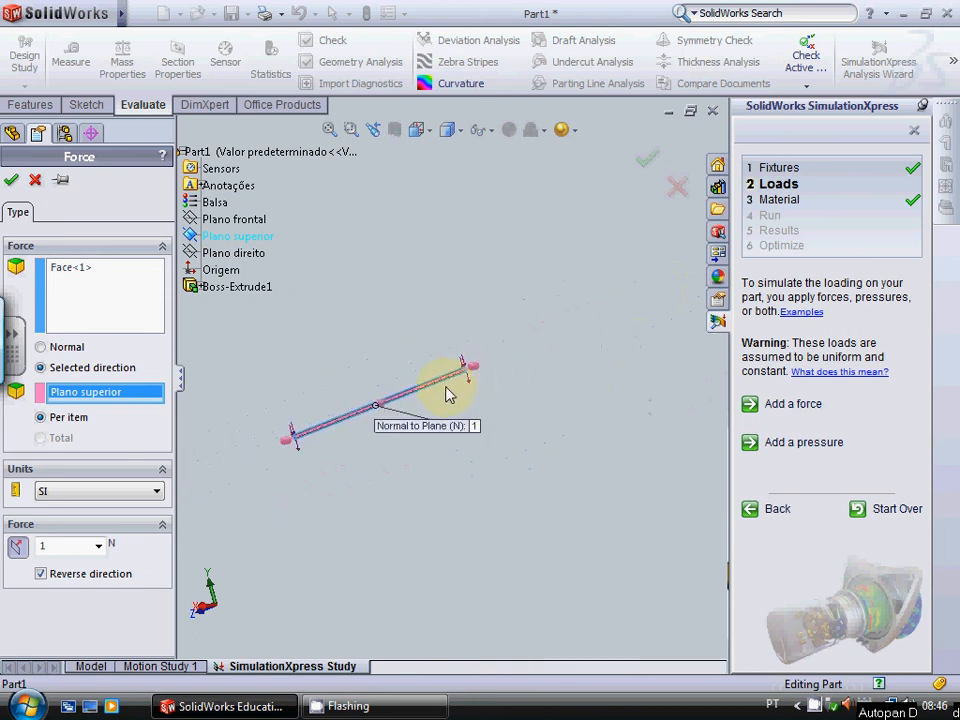
scroll(246, 422, "down", 5)
scroll(422, 410, "down", 4)
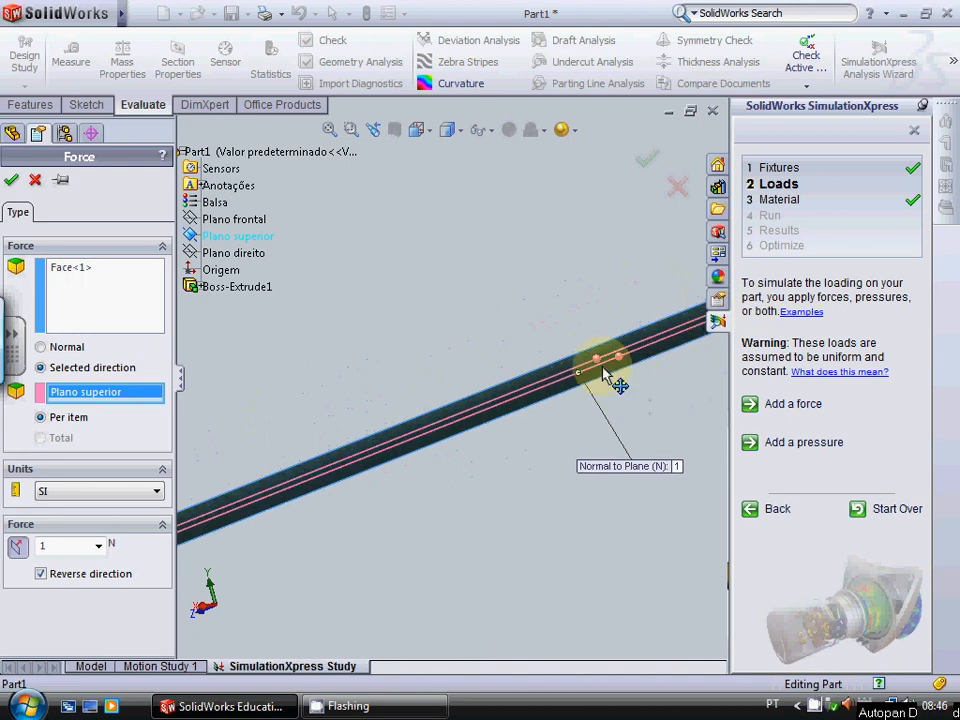
scroll(610, 383, "up", 3)
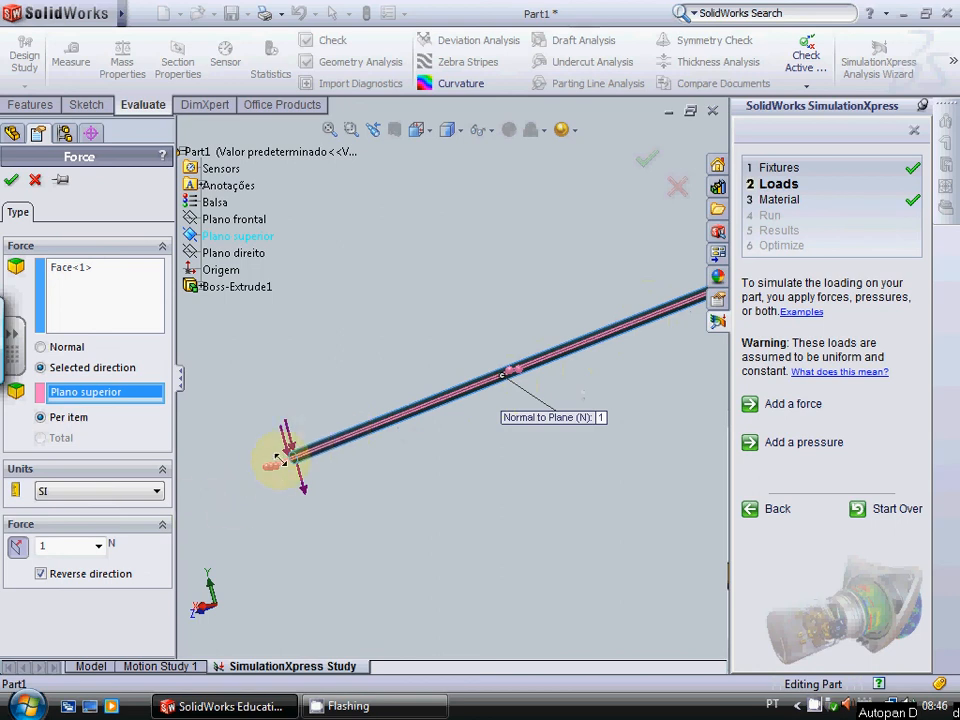
scroll(402, 459, "down", 2)
scroll(402, 459, "down", 2)
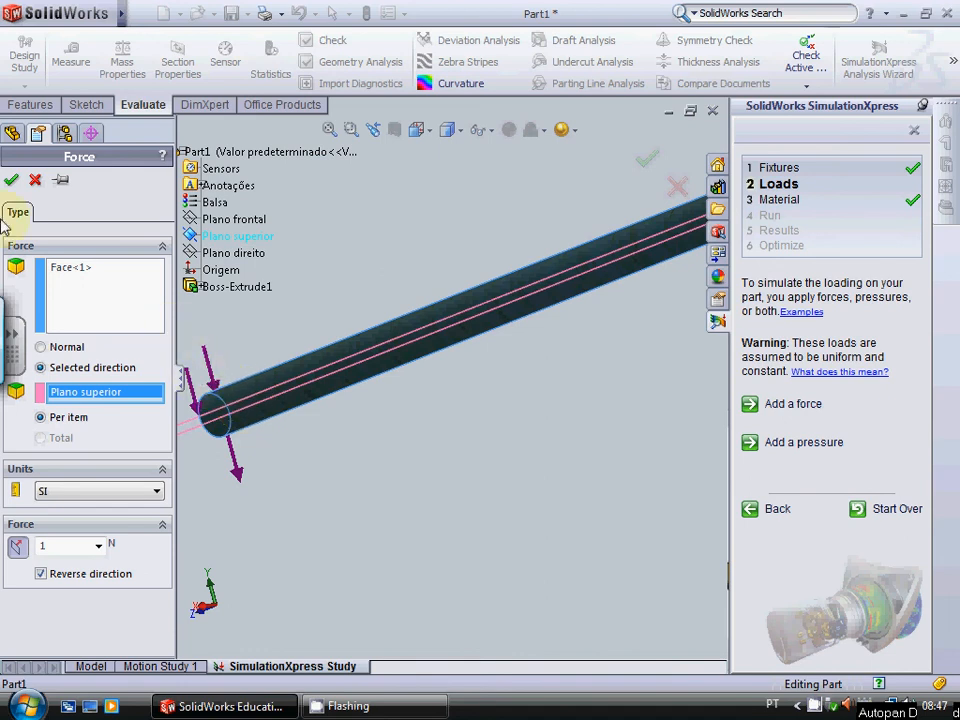
Step: Accept the force on the cylindrical face and close the SimulationXpress study without saving its data
left_click(11, 180)
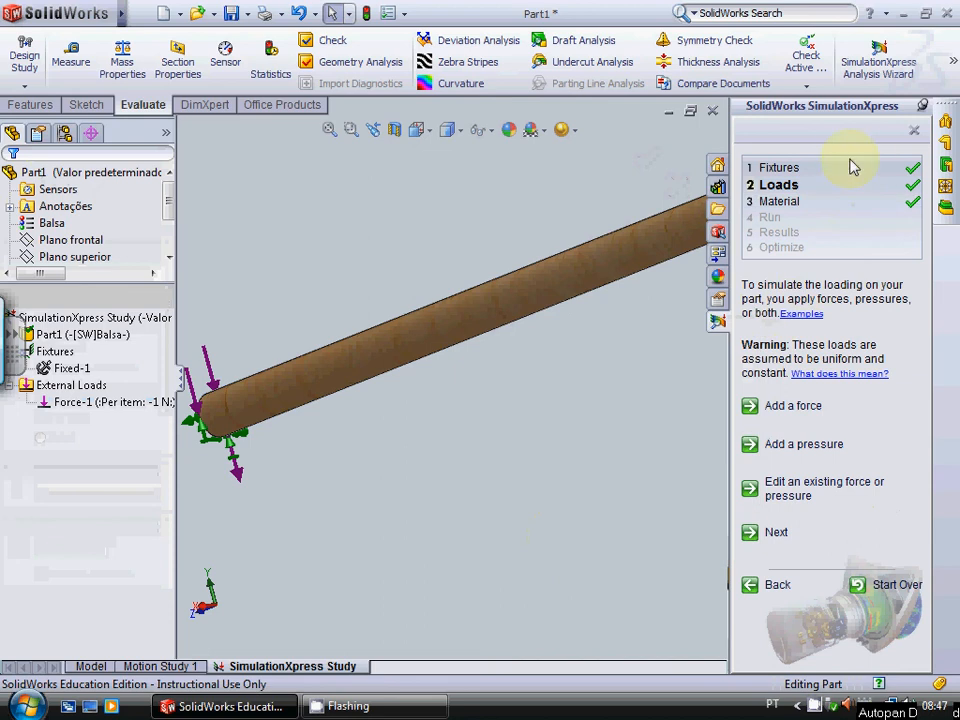
left_click(914, 131)
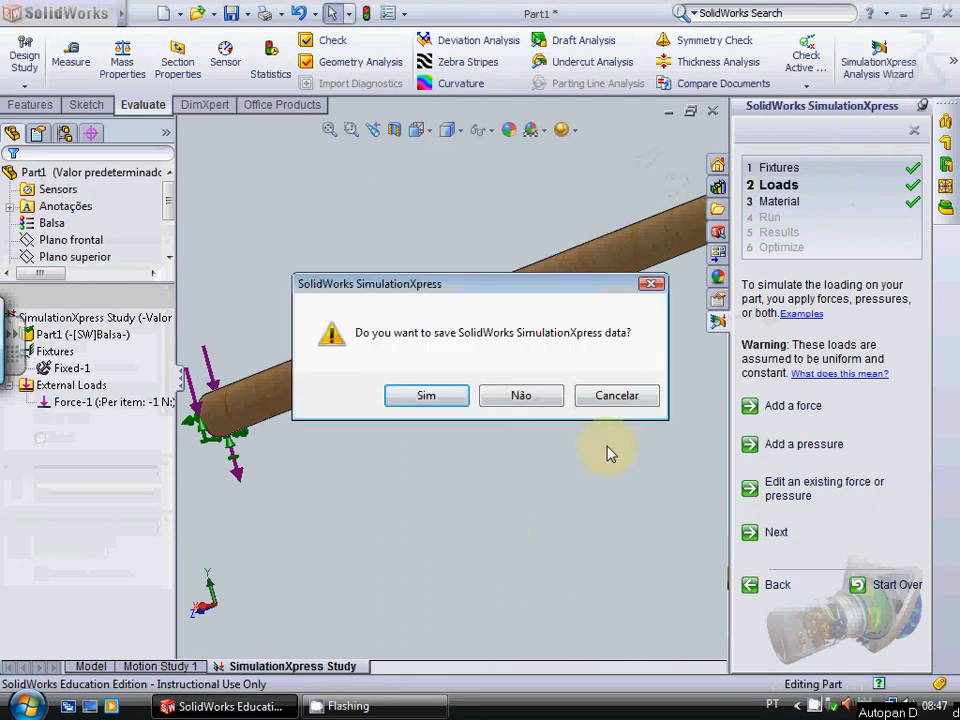
left_click(508, 396)
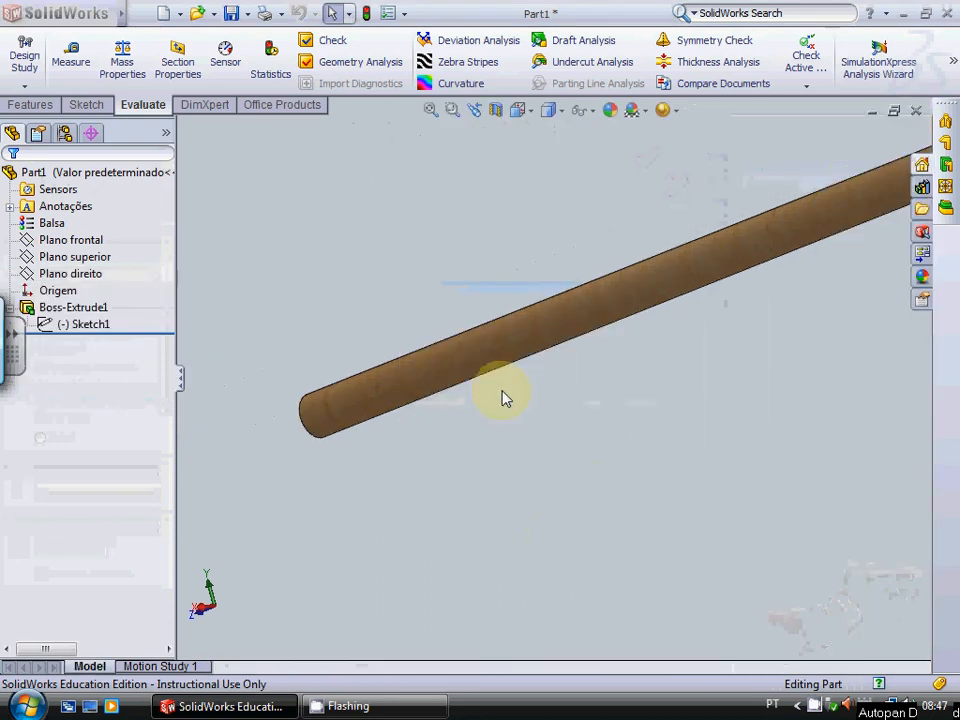
Step: Orient the model to the Right view so the bar is seen side-on along its full length
scroll(652, 388, "up", 5)
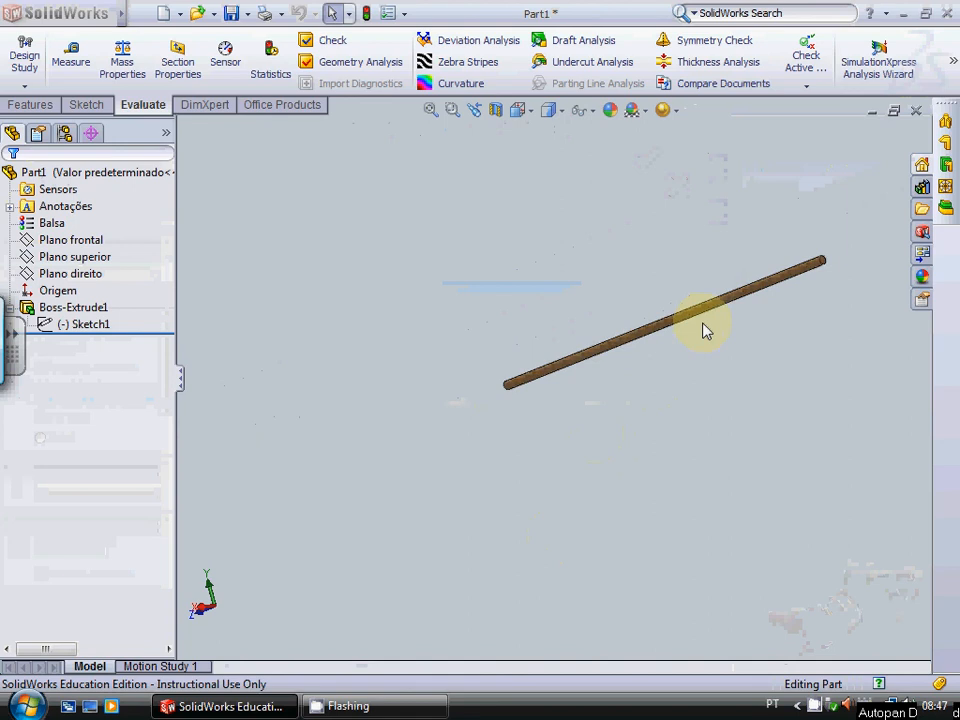
scroll(698, 325, "down", 3)
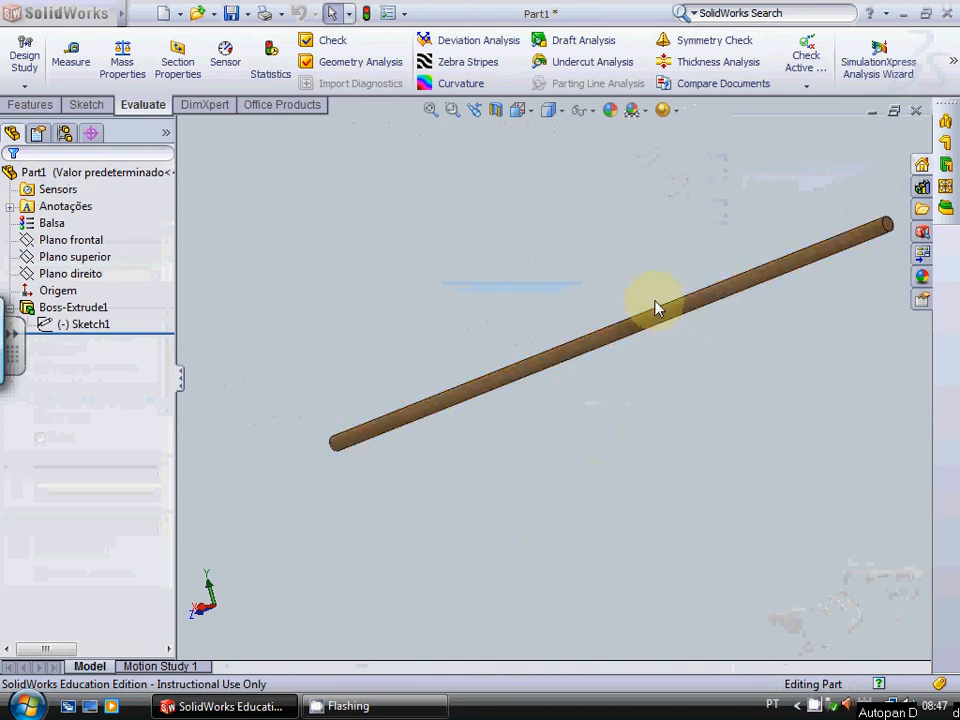
scroll(652, 328, "down", 6)
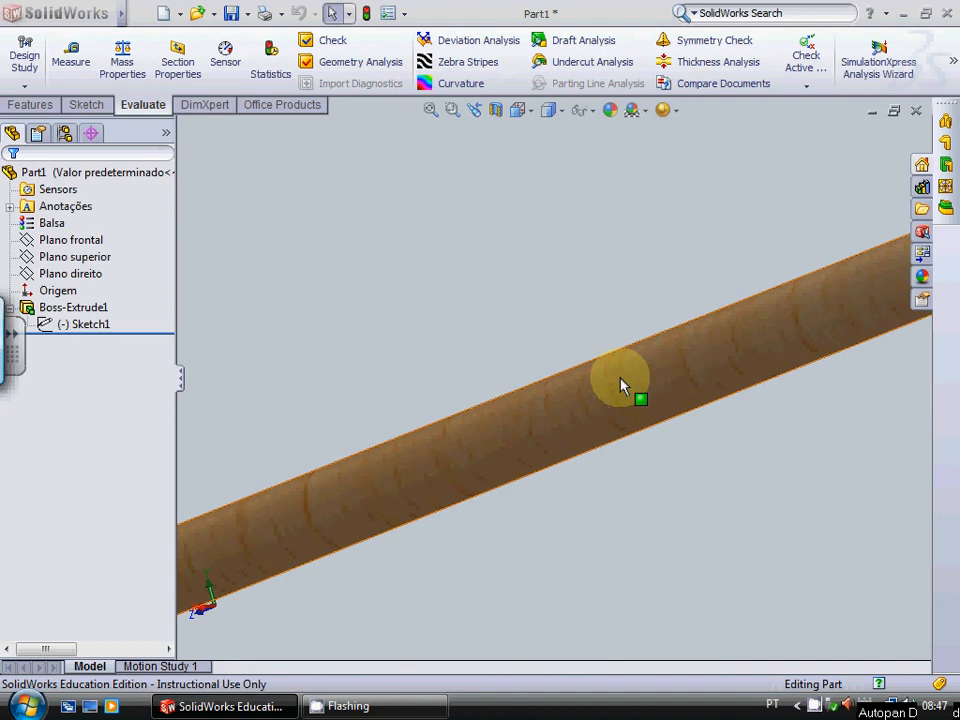
scroll(637, 360, "up", 8)
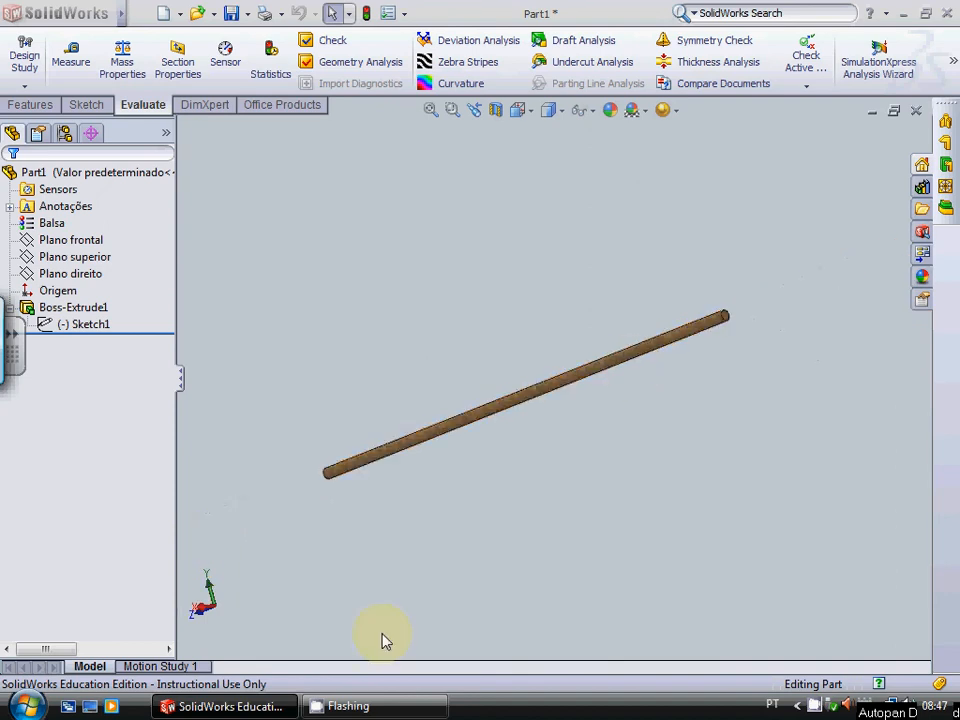
left_click(211, 614)
scroll(225, 557, "up", 5)
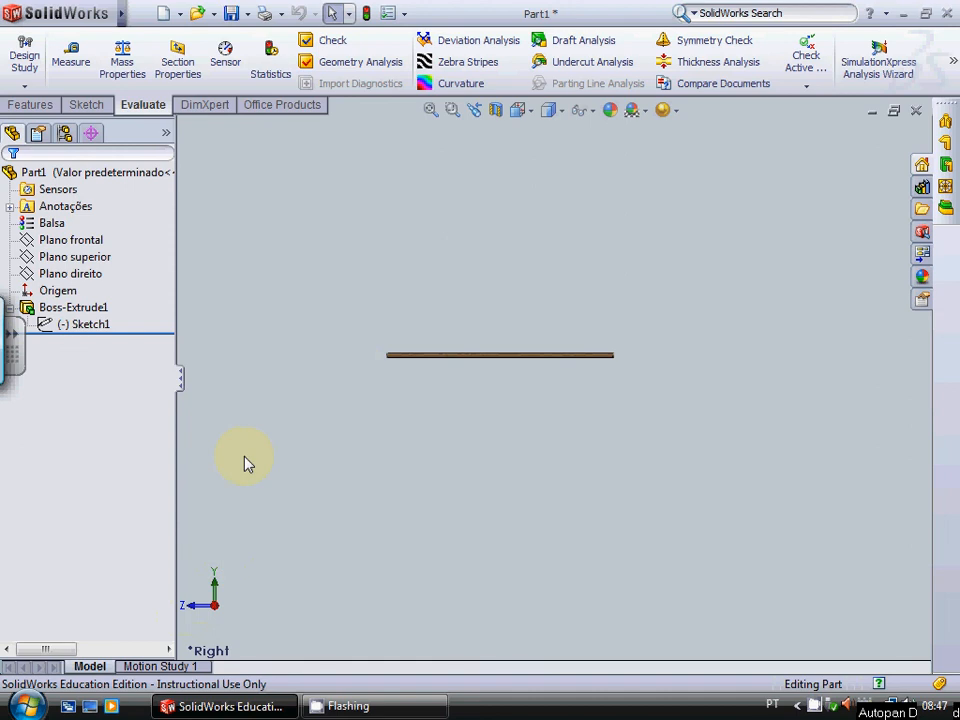
scroll(340, 372, "down", 2)
scroll(542, 319, "down", 4)
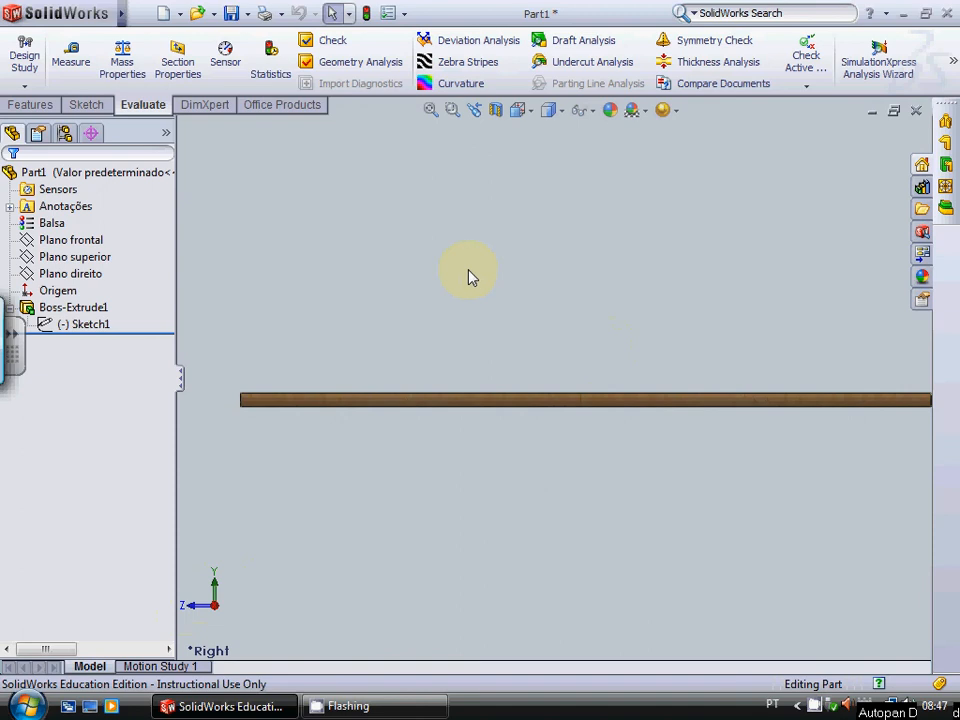
scroll(470, 275, "up", 2)
left_click(70, 273)
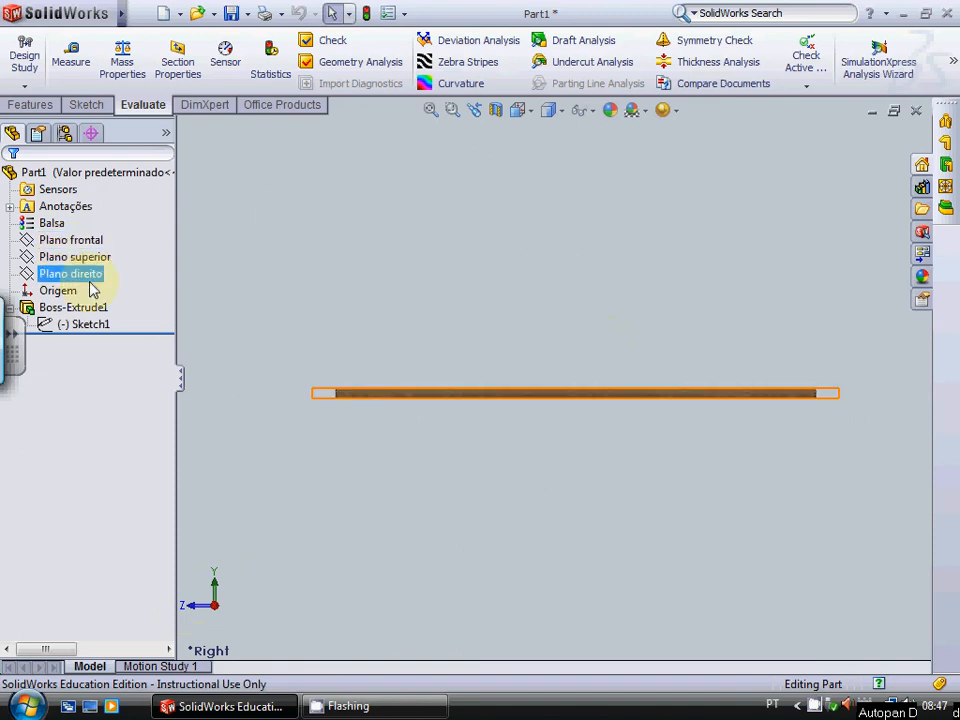
left_click(788, 341)
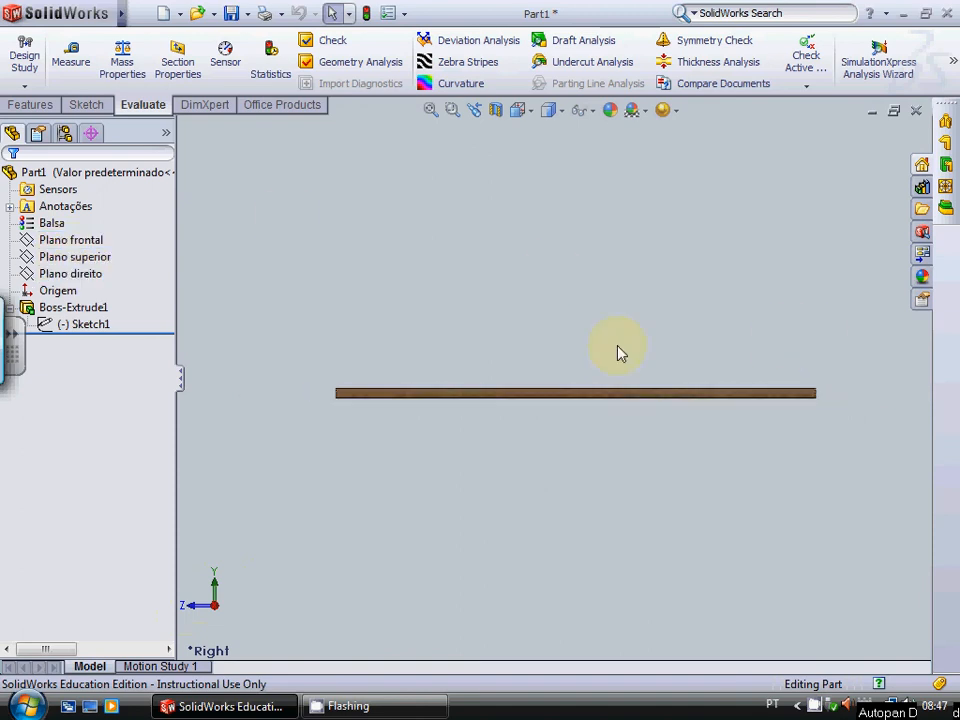
scroll(615, 392, "down", 3)
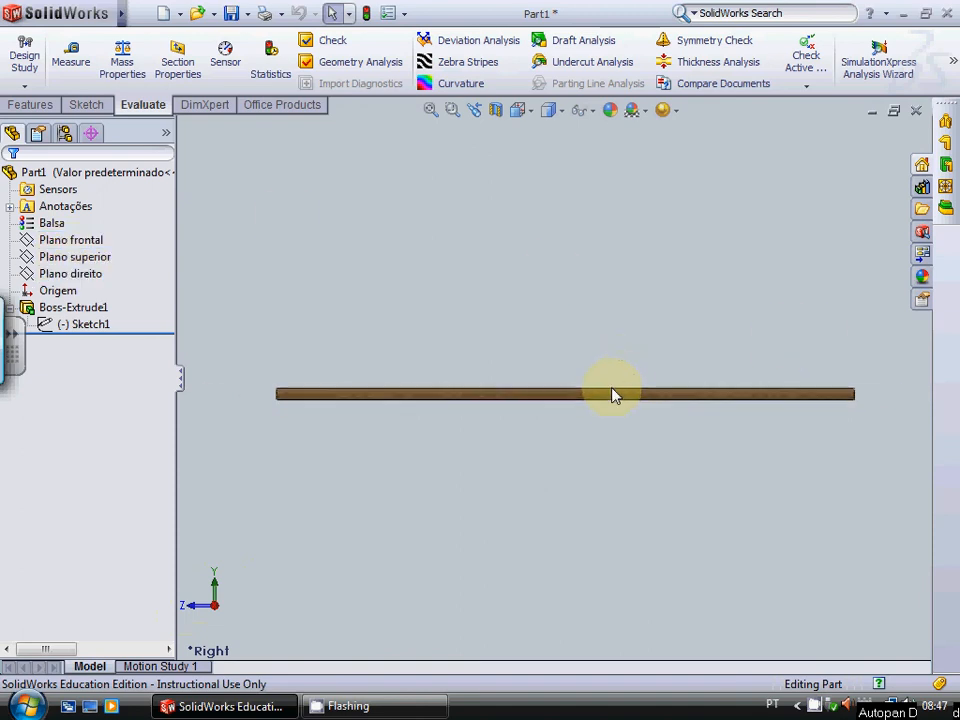
Step: On Plano direito, sketch a vertical straight slot near the bar's midpoint, about 9.9 mm between centres and 3.7 mm wide
left_click(117, 257)
left_click(100, 275)
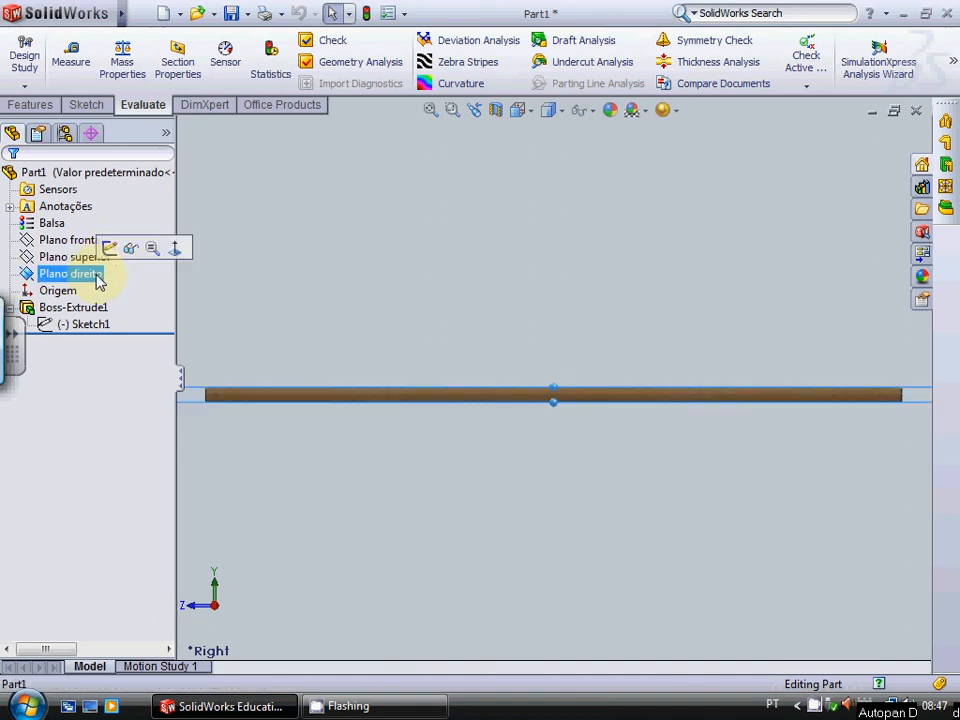
left_click(82, 105)
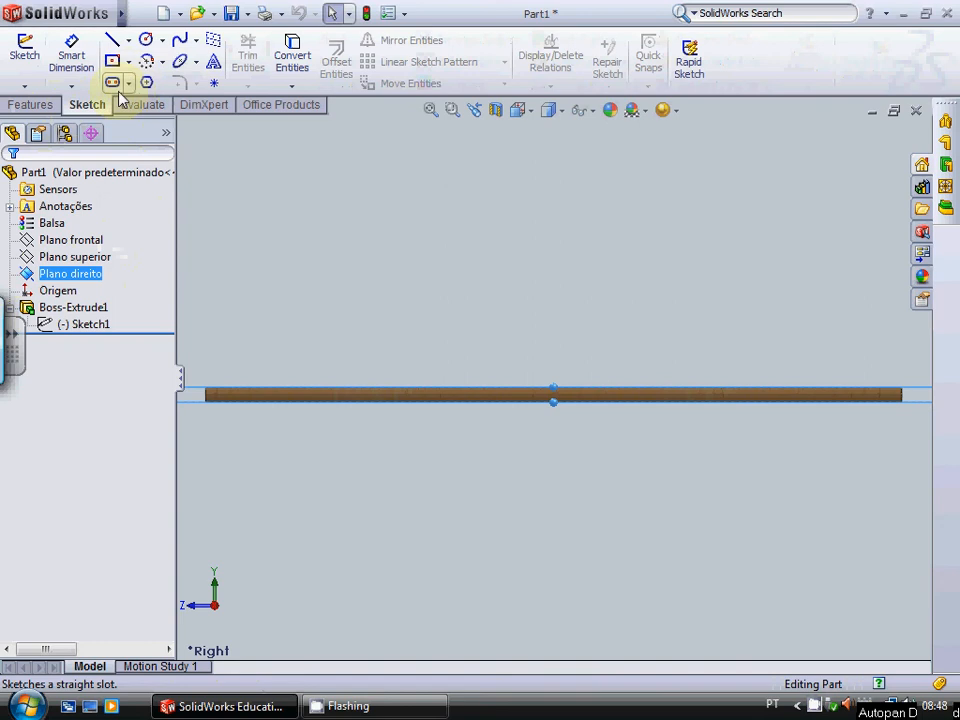
left_click(114, 84)
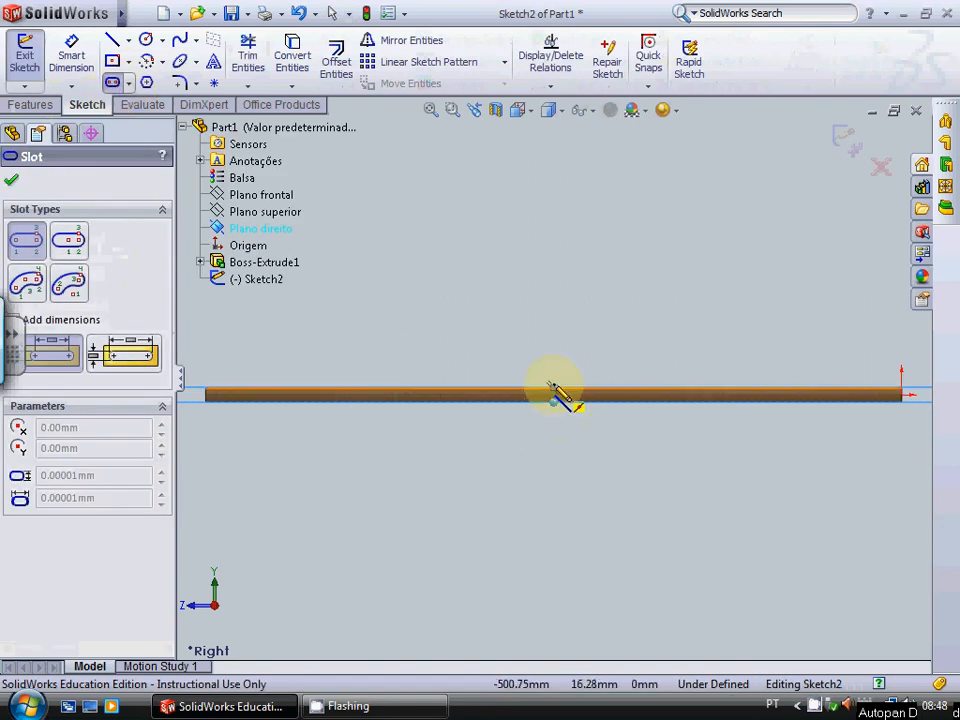
scroll(558, 404, "down", 2)
scroll(558, 404, "down", 2)
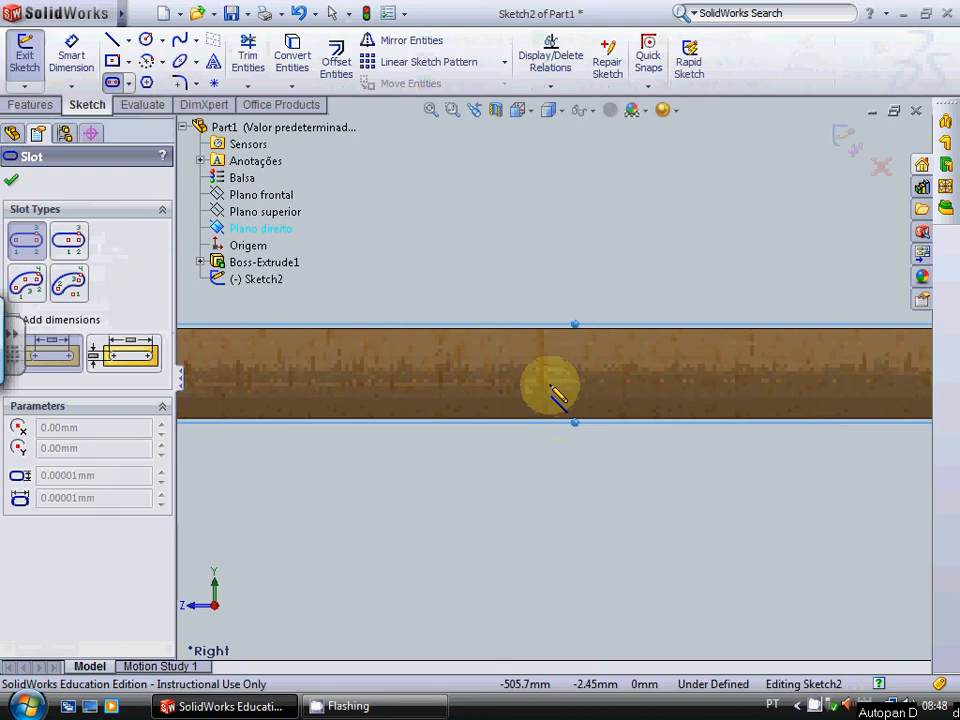
left_click(552, 325)
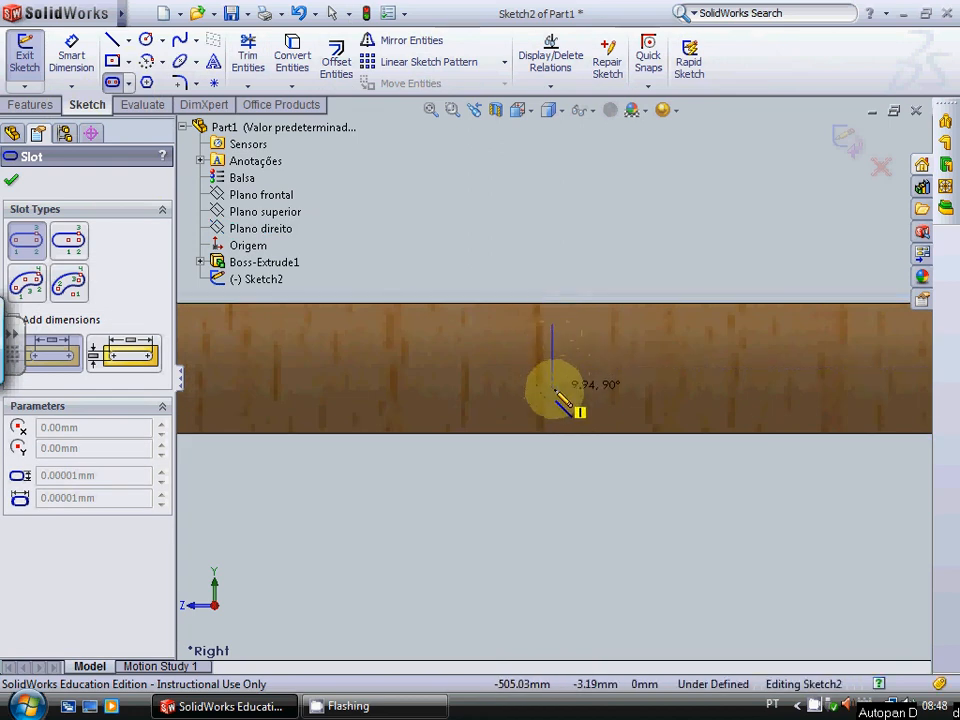
left_click(554, 390)
left_click(567, 391)
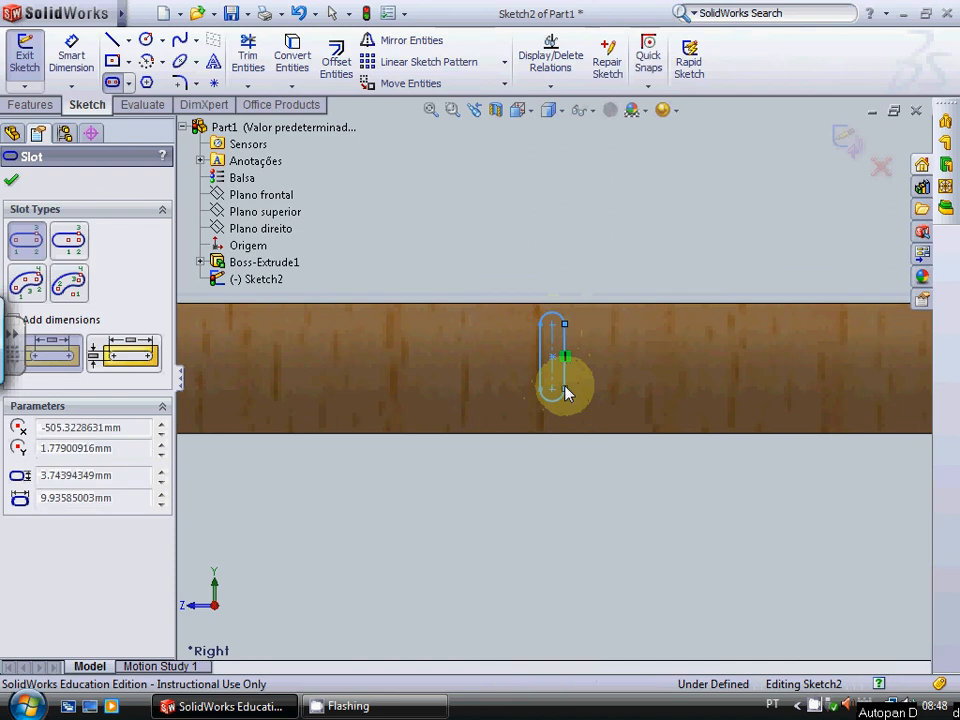
key("Escape")
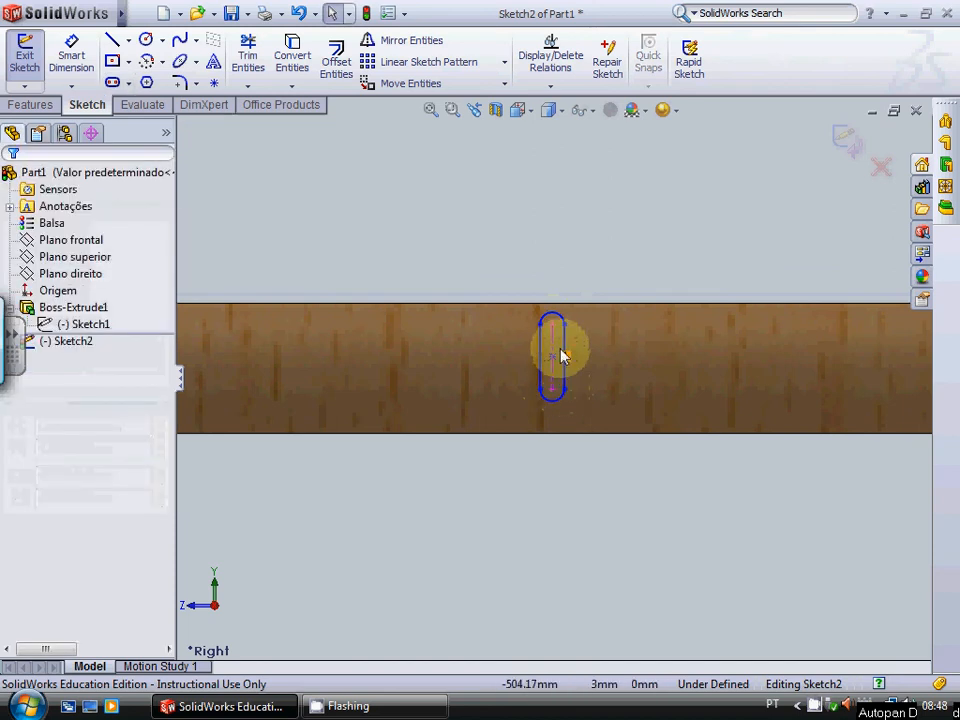
Step: Shorten the slot to about 7.3 mm between centres by lowering its upper arc centre and shifting it slightly sideways
left_click(553, 326)
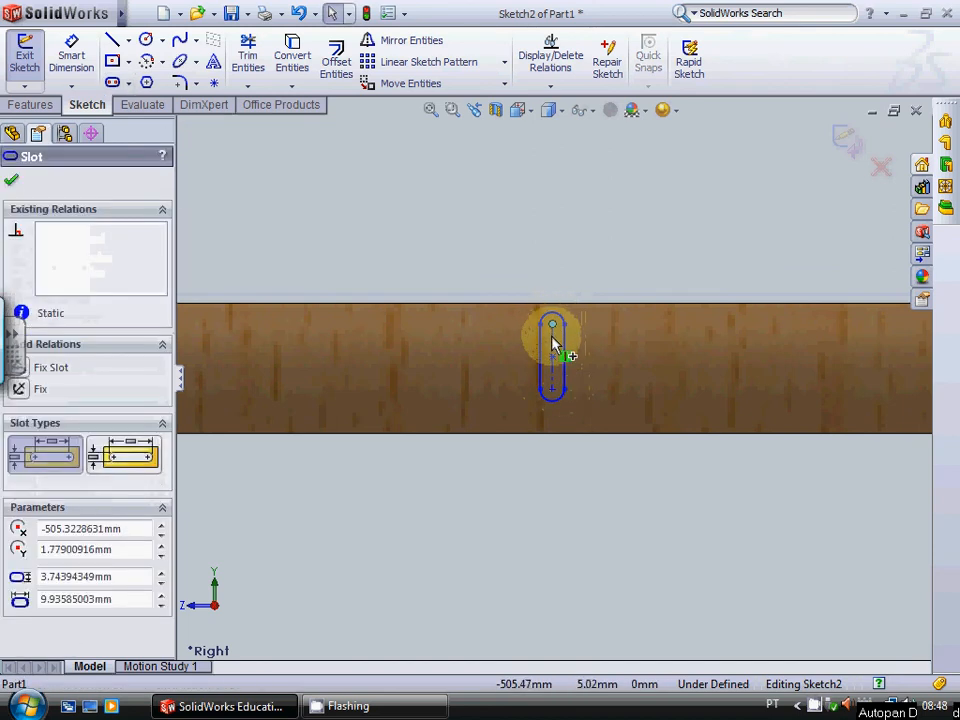
mouse_move(553, 340)
left_mouse_down()
mouse_move(555, 355)
mouse_move(558, 343)
mouse_move(548, 342)
left_mouse_up()
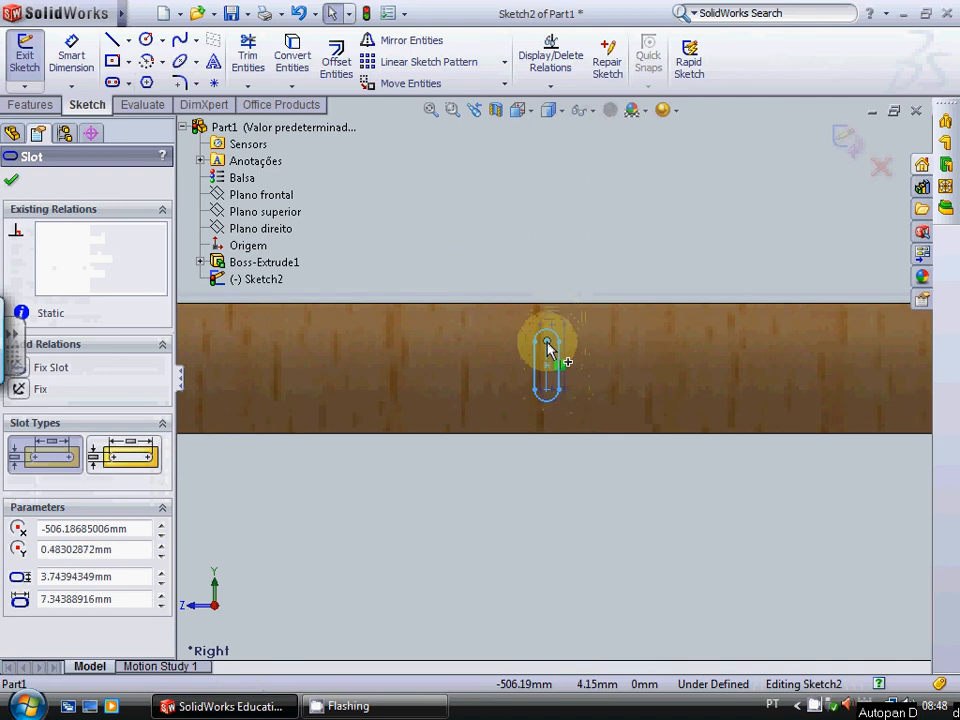
left_click(489, 287)
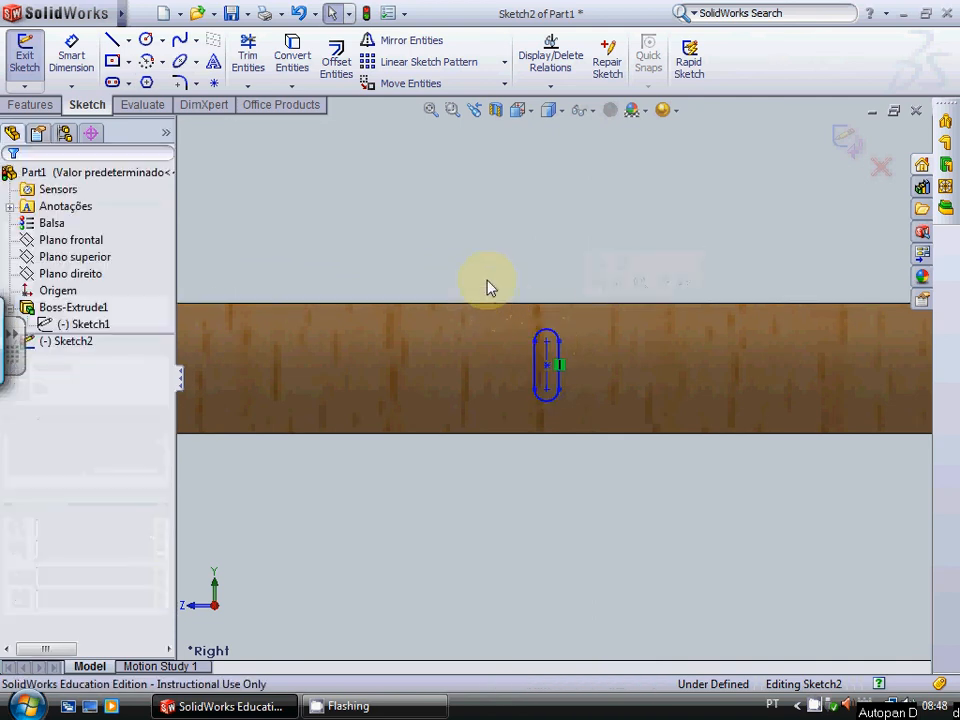
Step: Review the slot's relations and parameters, and check its size against the bar
left_click(536, 360)
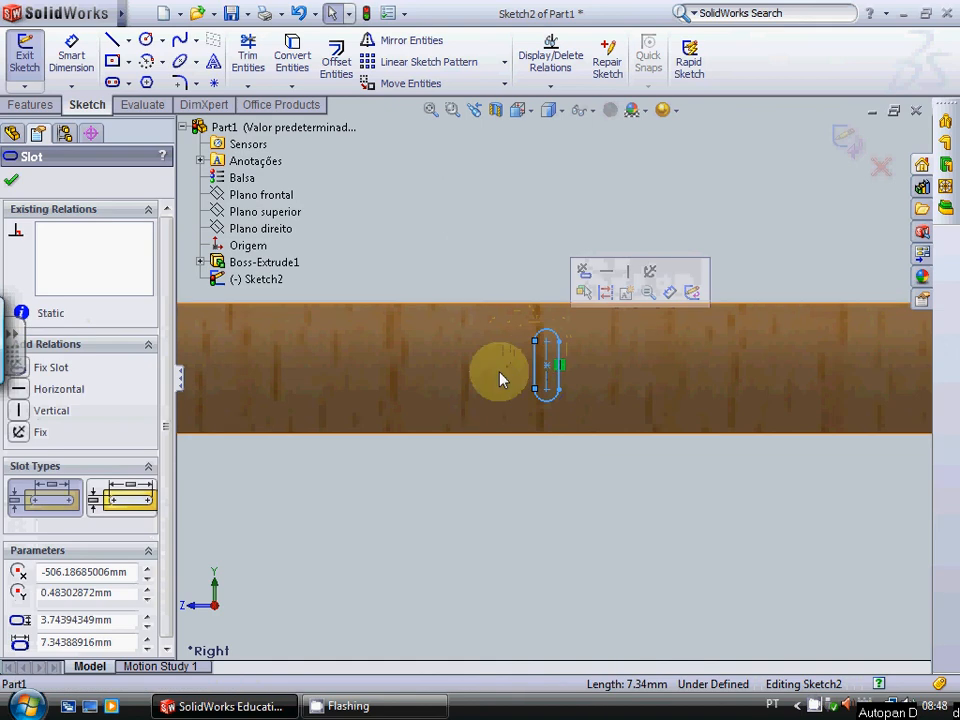
left_click(94, 591)
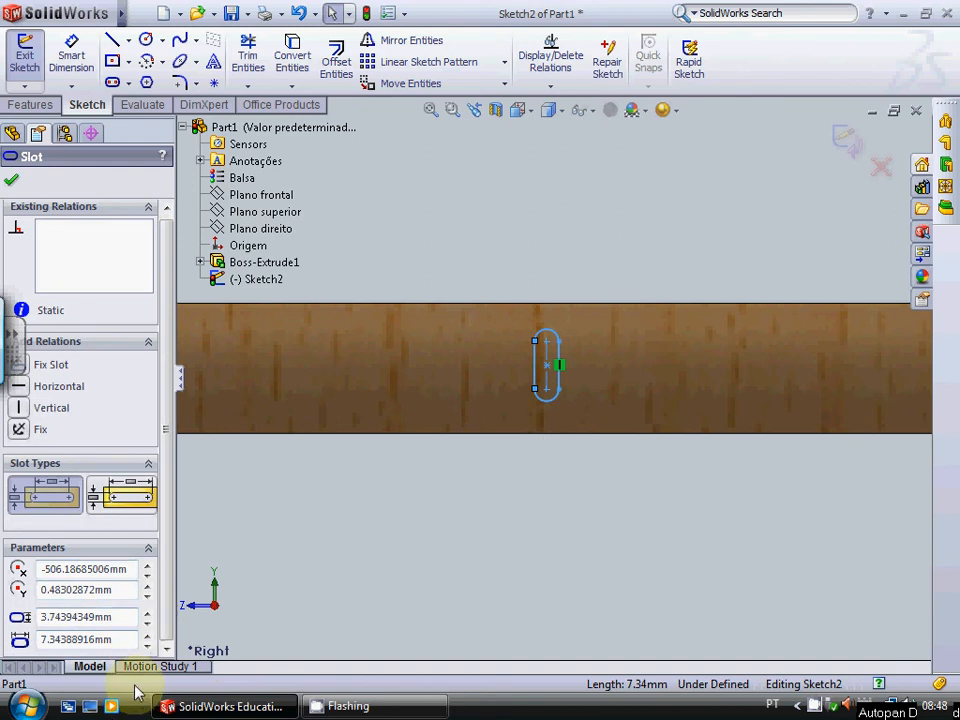
left_click(12, 181)
left_click(590, 207)
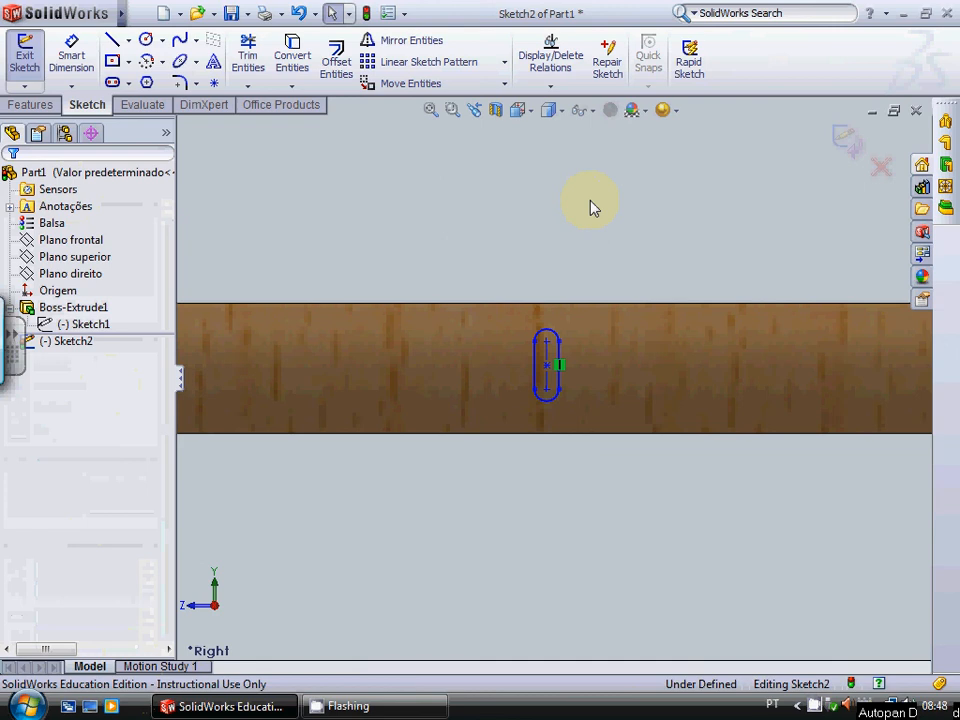
key("z")
key("z")
key("z")
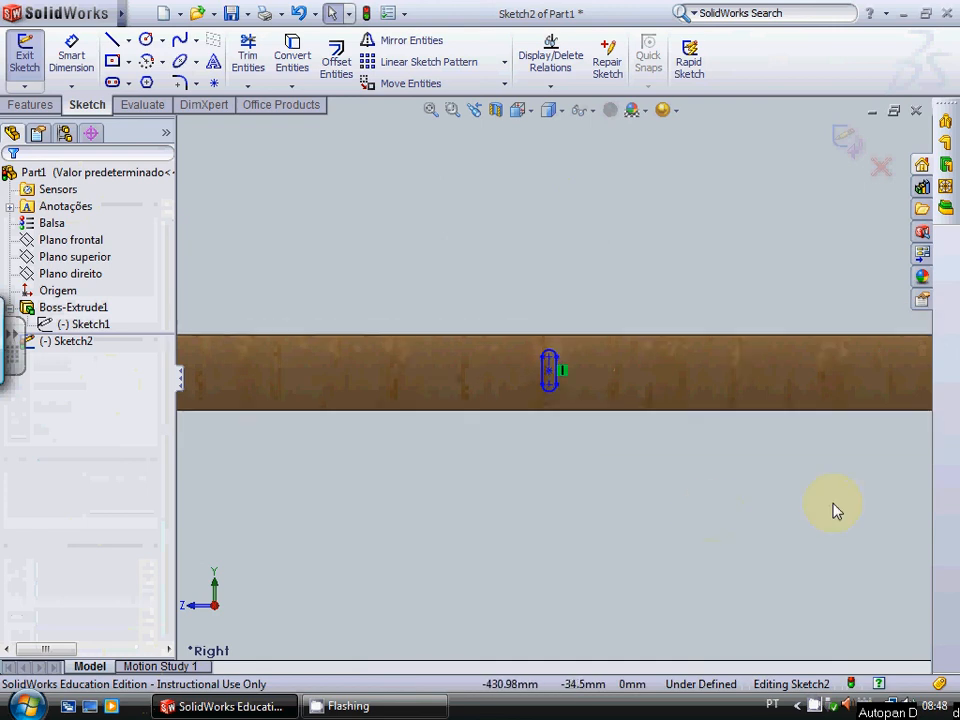
Step: Examine the slot sketch's position inside the bar from a perpendicular and a slightly tilted viewpoint, both close up and farther away
key("Up")
key("Up")
key("Up")
key("Up")
key("Up")
key("Up")
key("Up")
key("Down")
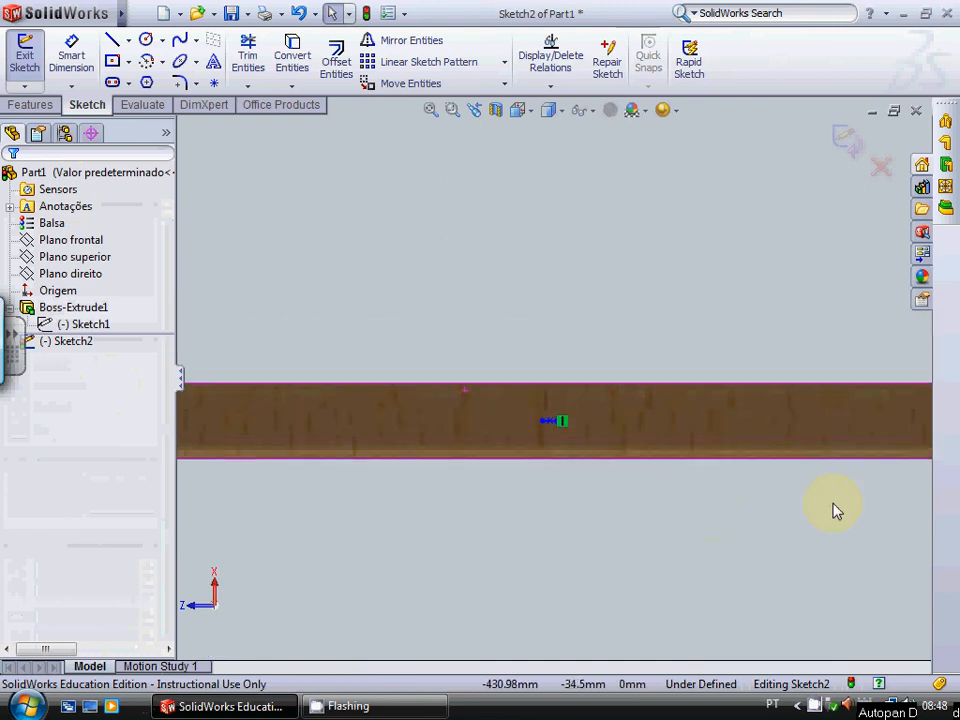
key("Right")
key("Down")
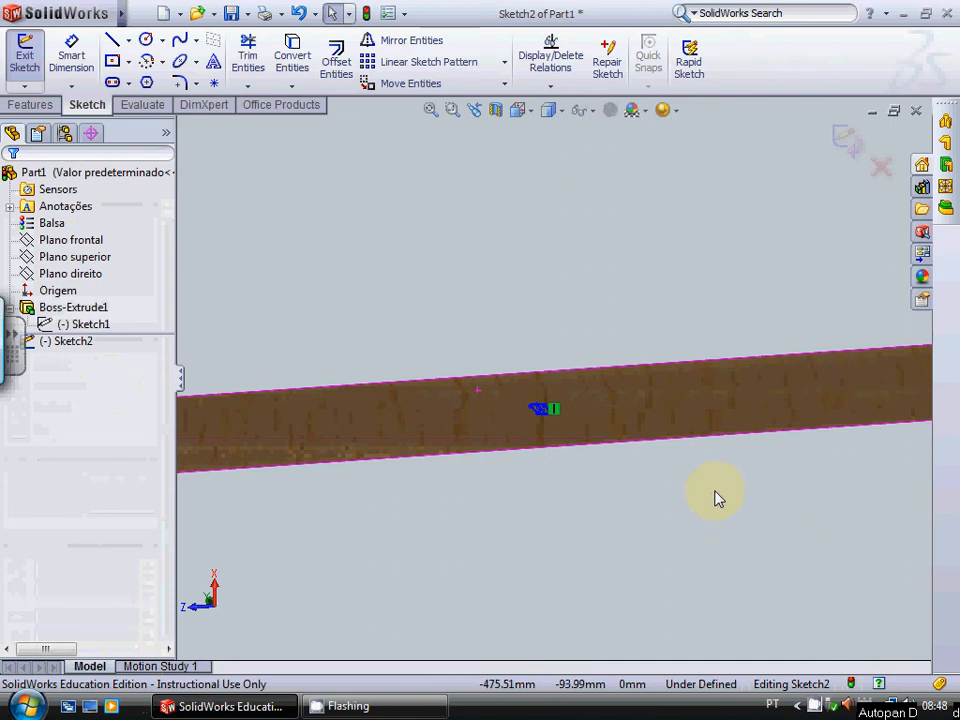
scroll(579, 476, "down", 6)
scroll(591, 430, "up", 4)
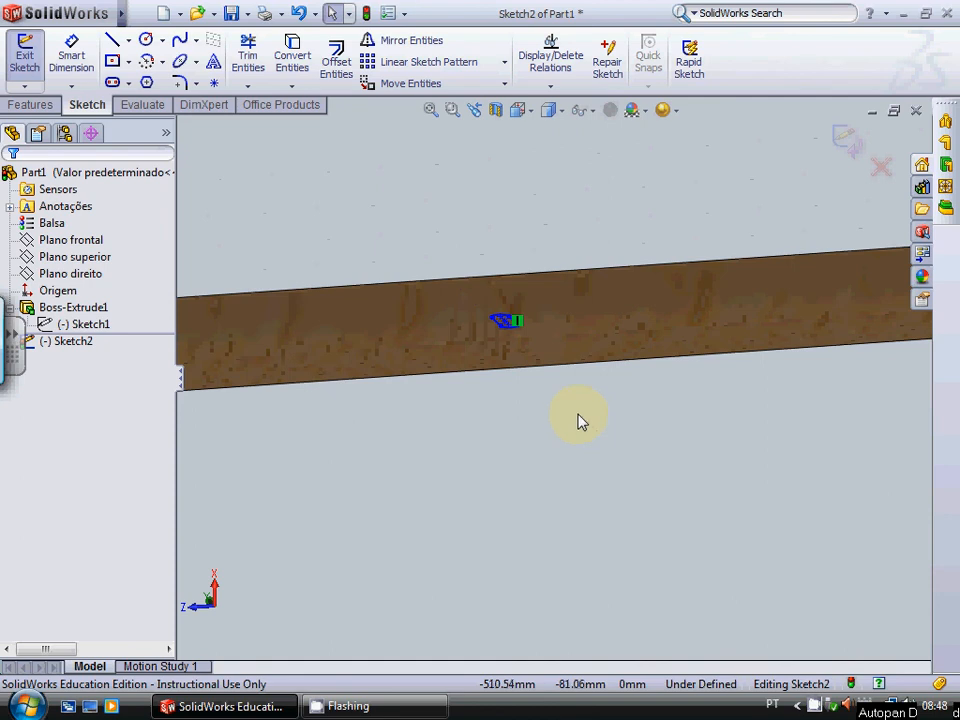
scroll(514, 326, "down", 5)
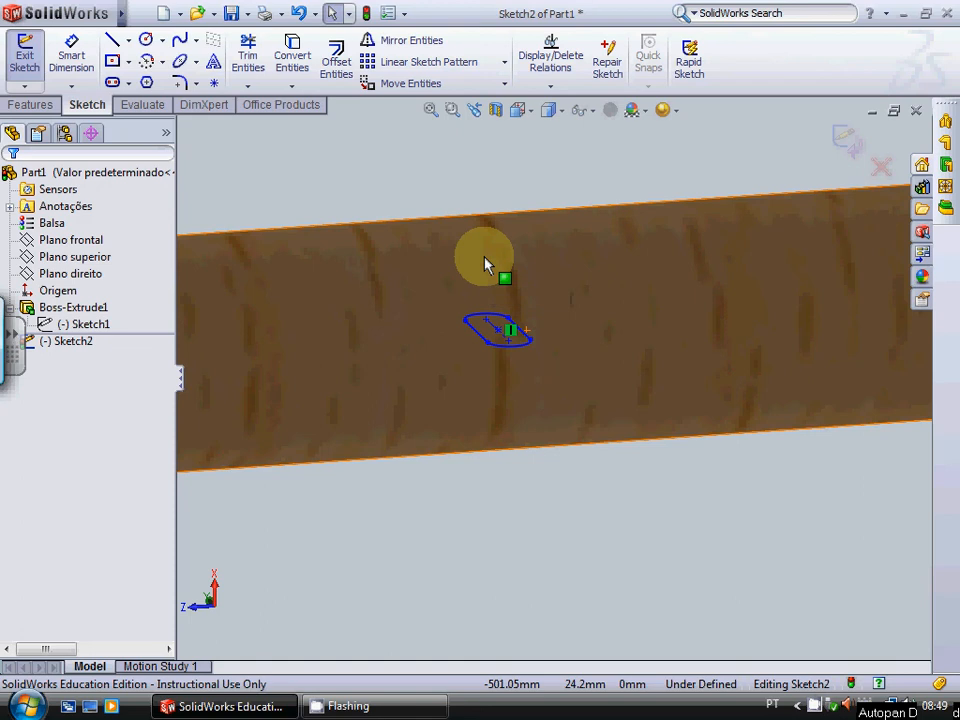
scroll(489, 260, "up", 4)
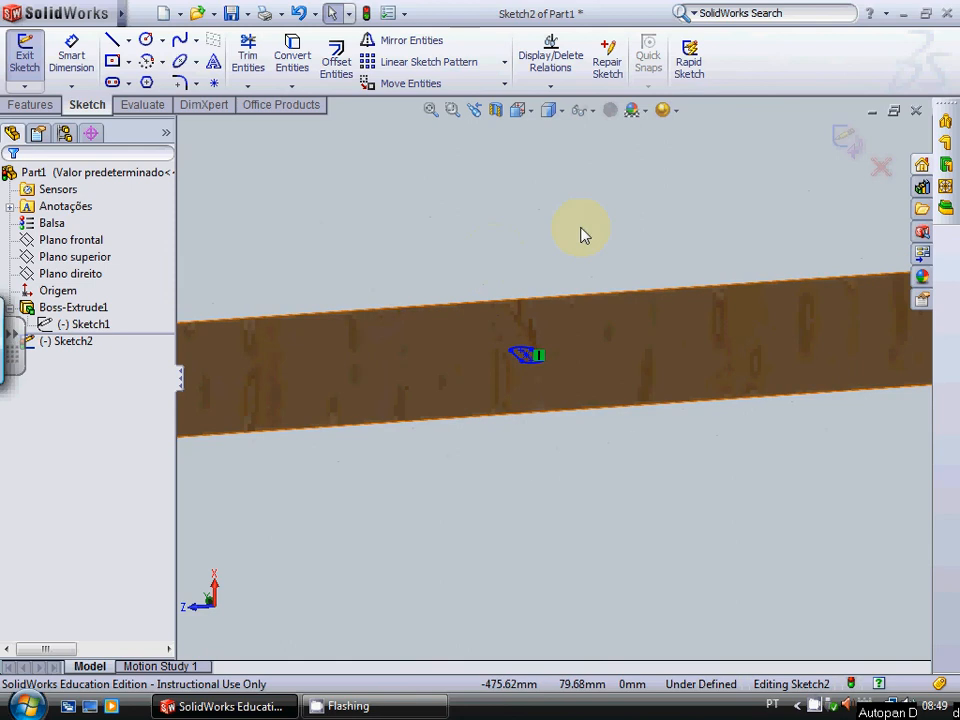
Step: Finish the slot sketch and check its placement on the bar
left_click(838, 140)
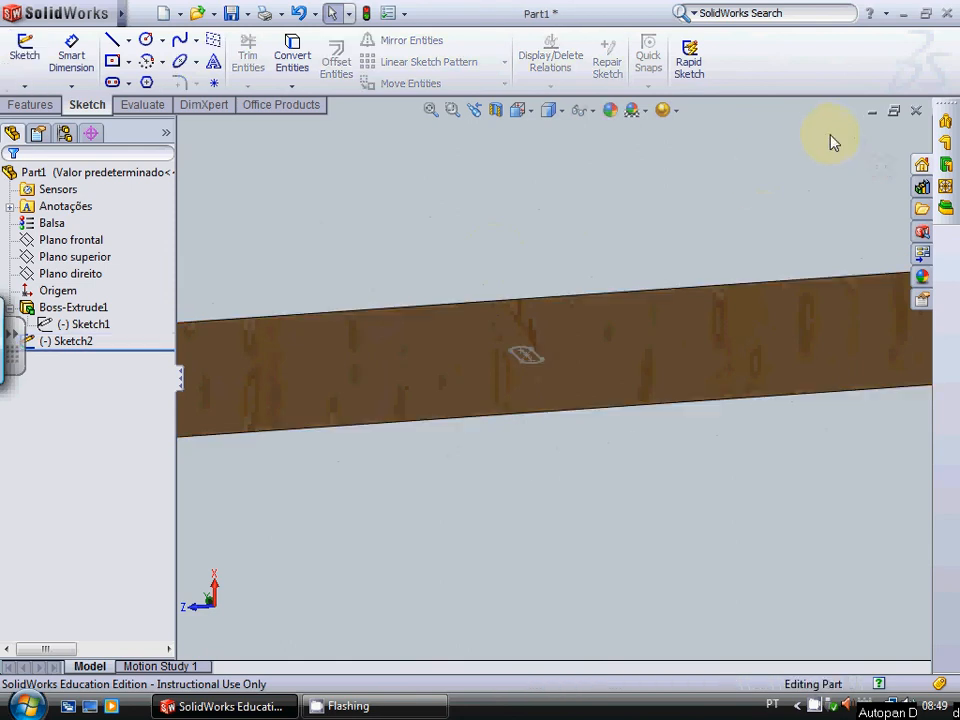
scroll(555, 375, "down", 3)
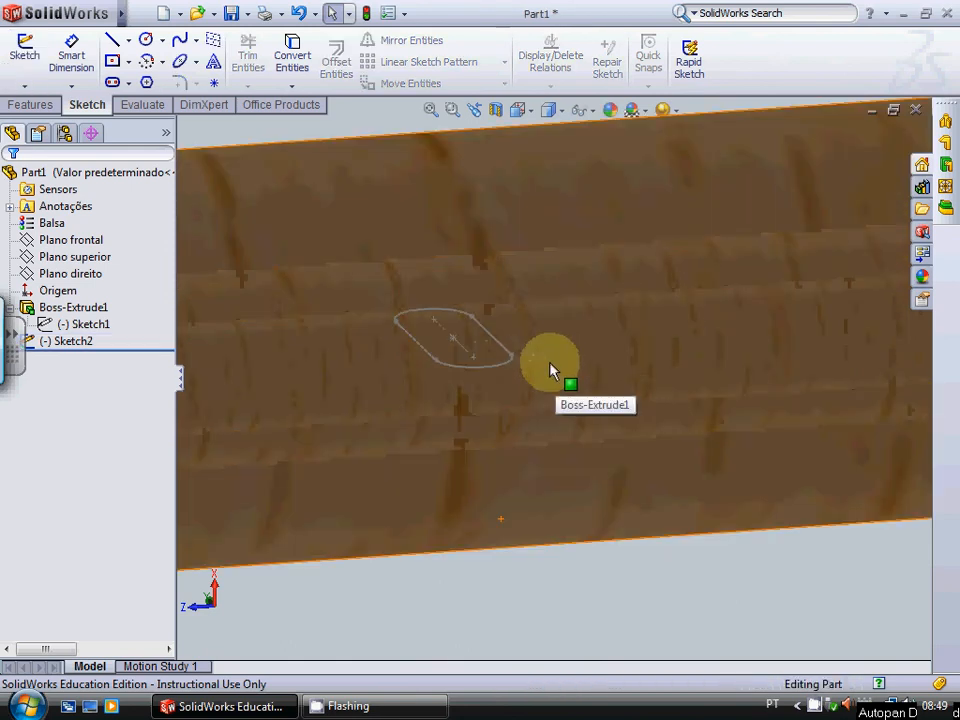
scroll(553, 372, "up", 4)
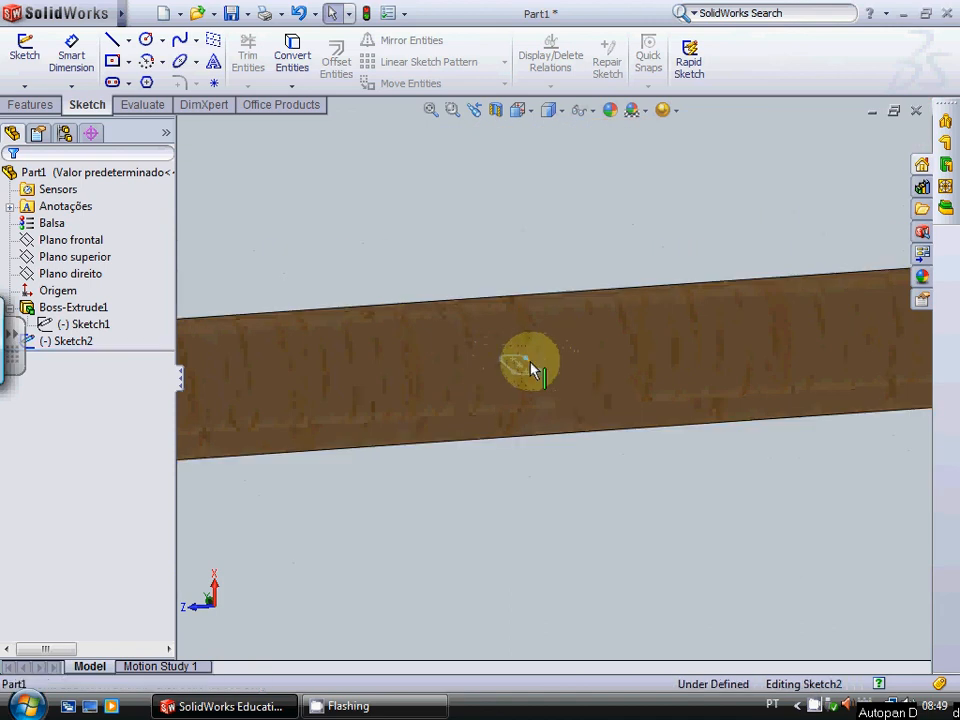
left_click(531, 369)
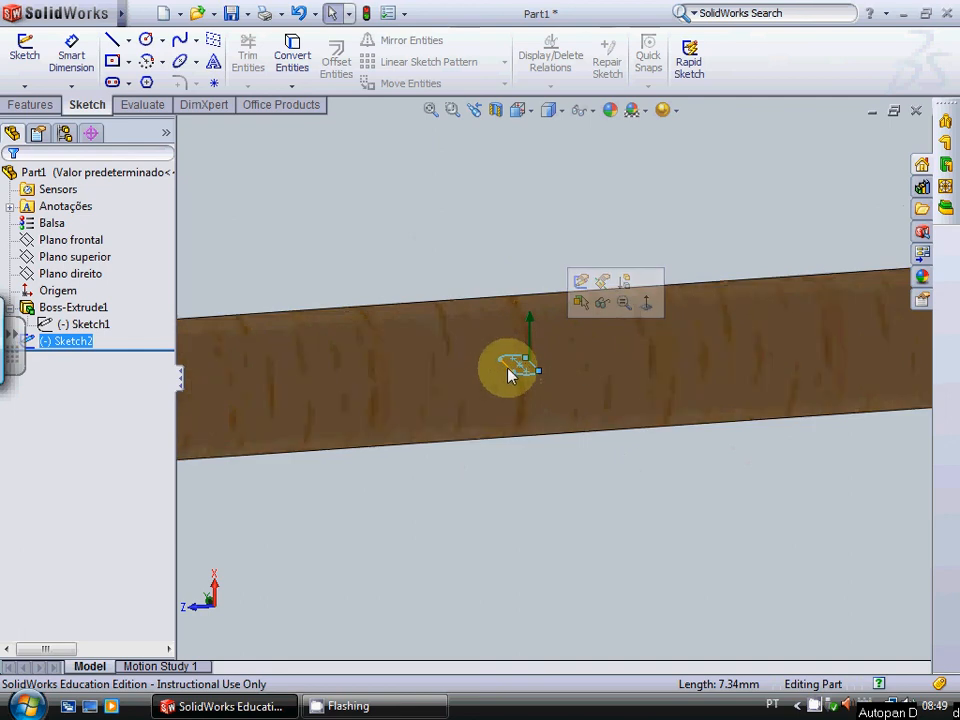
left_click(489, 214)
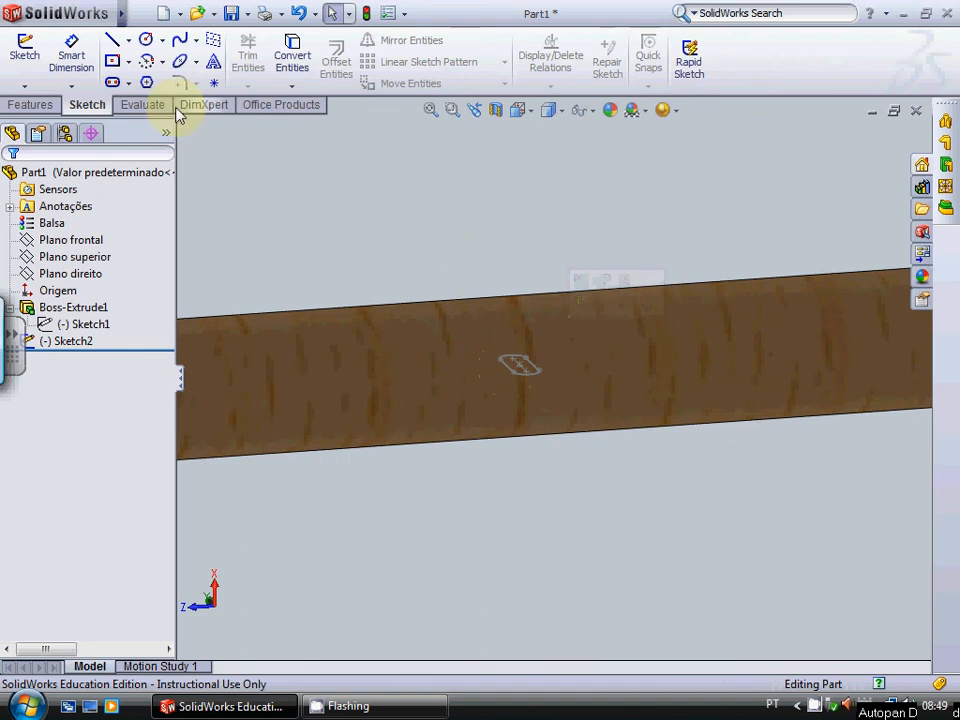
left_click(32, 104)
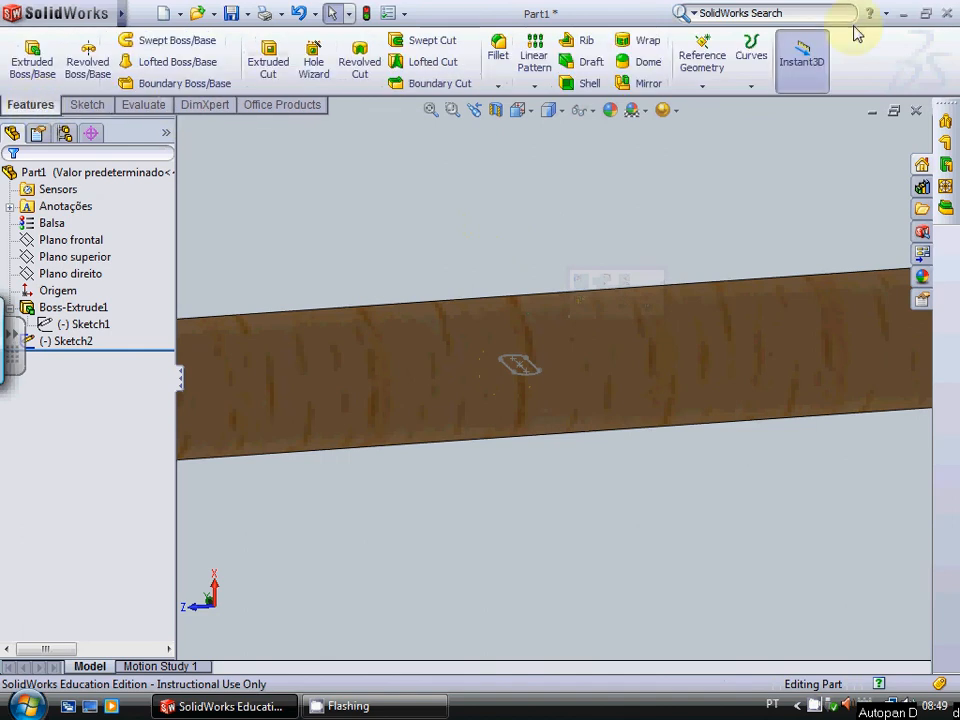
left_click(746, 90)
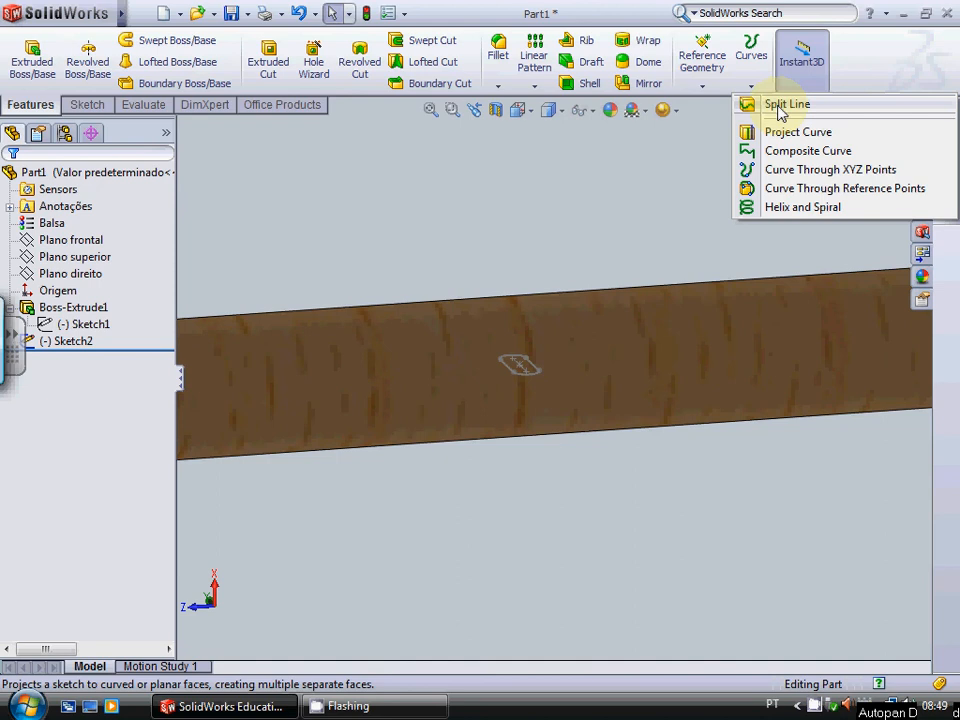
left_click(610, 110)
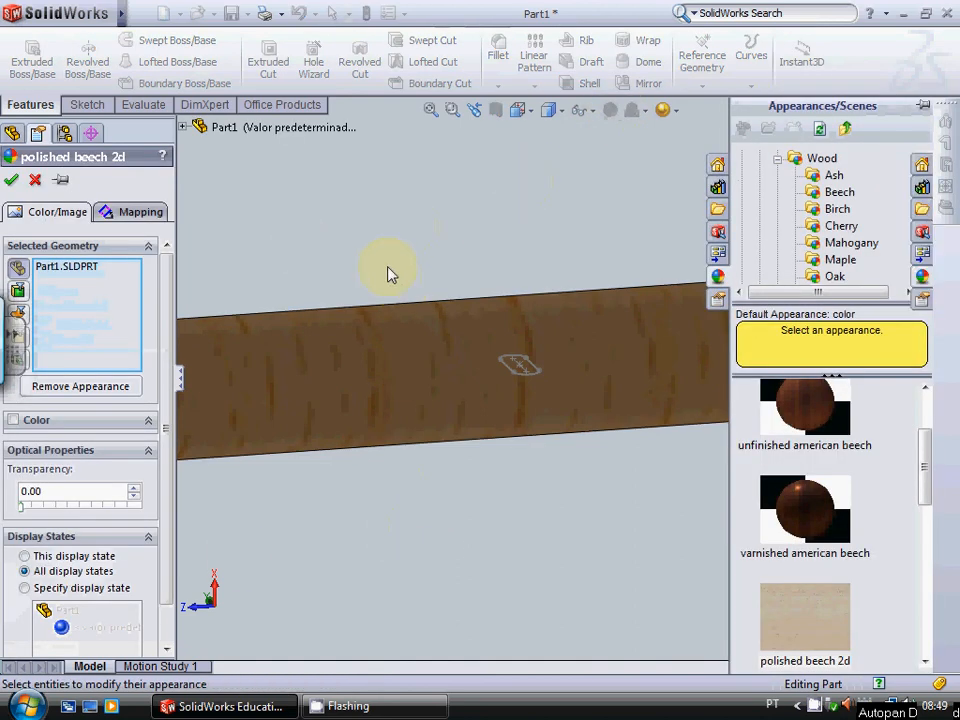
left_click(35, 180)
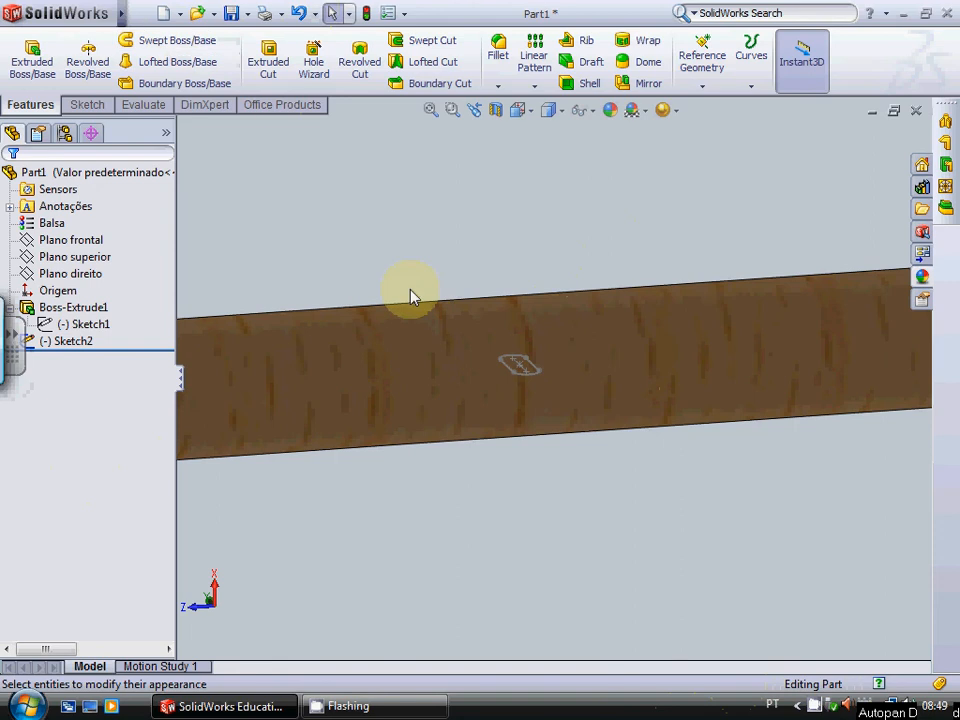
Step: Highlight Plano direito and examine where the slot sketch lies on it within the bar
left_click(100, 274)
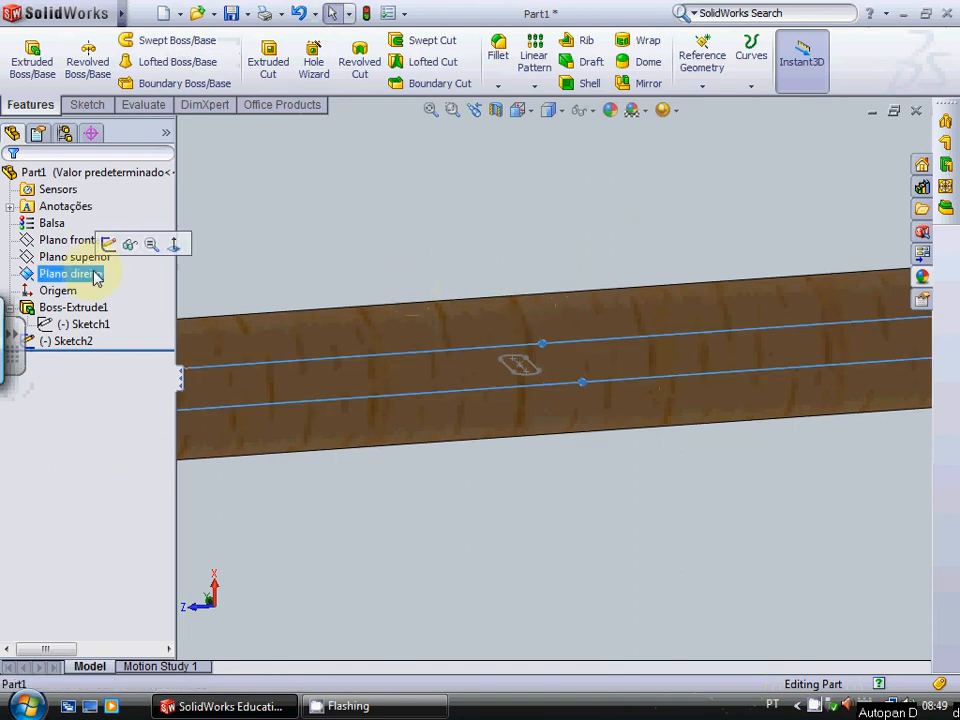
key("f")
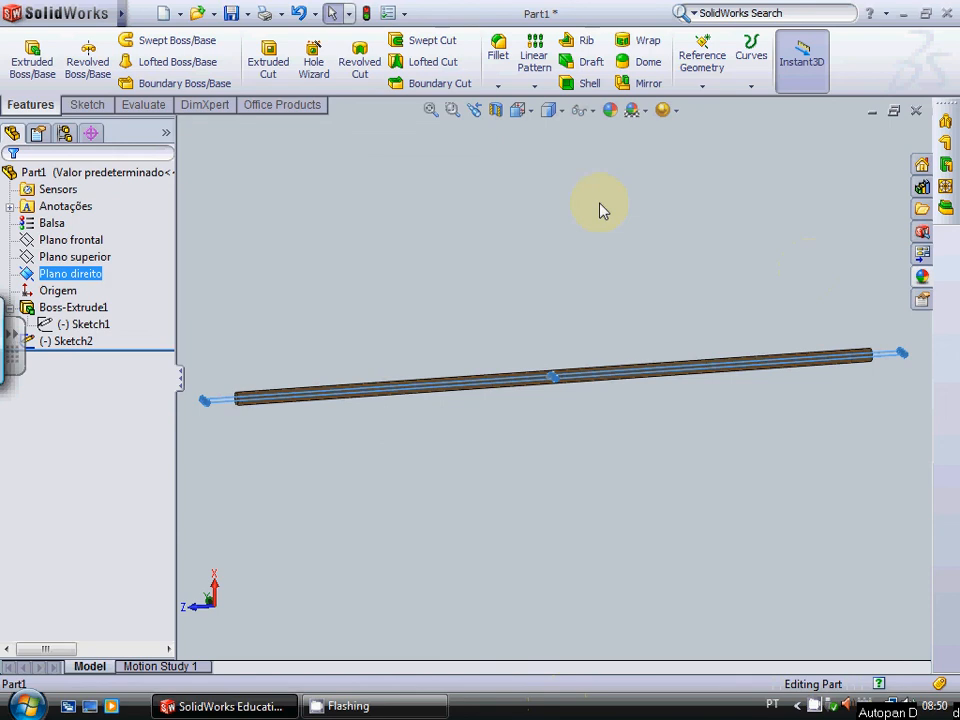
scroll(602, 544, "down", 5)
scroll(570, 589, "down", 3)
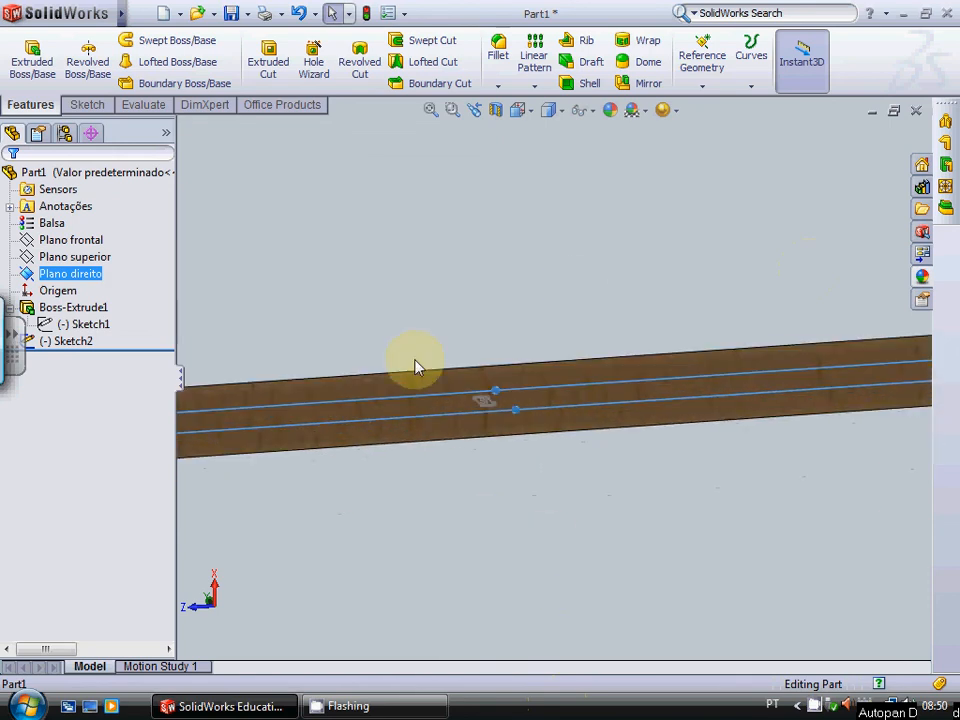
scroll(416, 372, "down", 2)
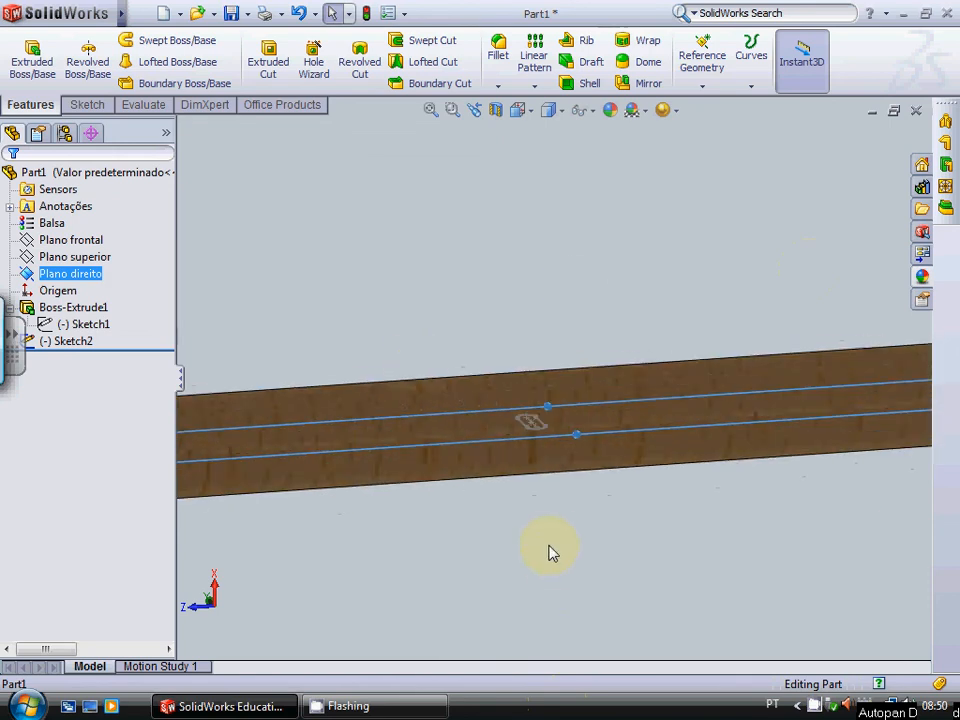
scroll(549, 553, "up", 1)
scroll(514, 420, "down", 5)
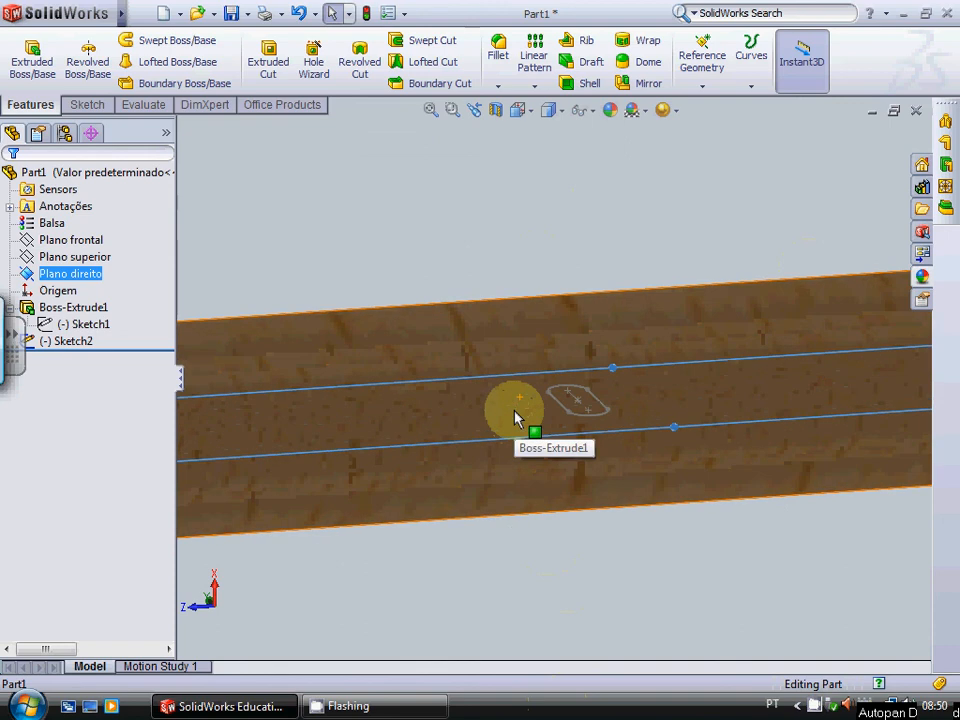
scroll(515, 418, "up", 4)
left_click(398, 84)
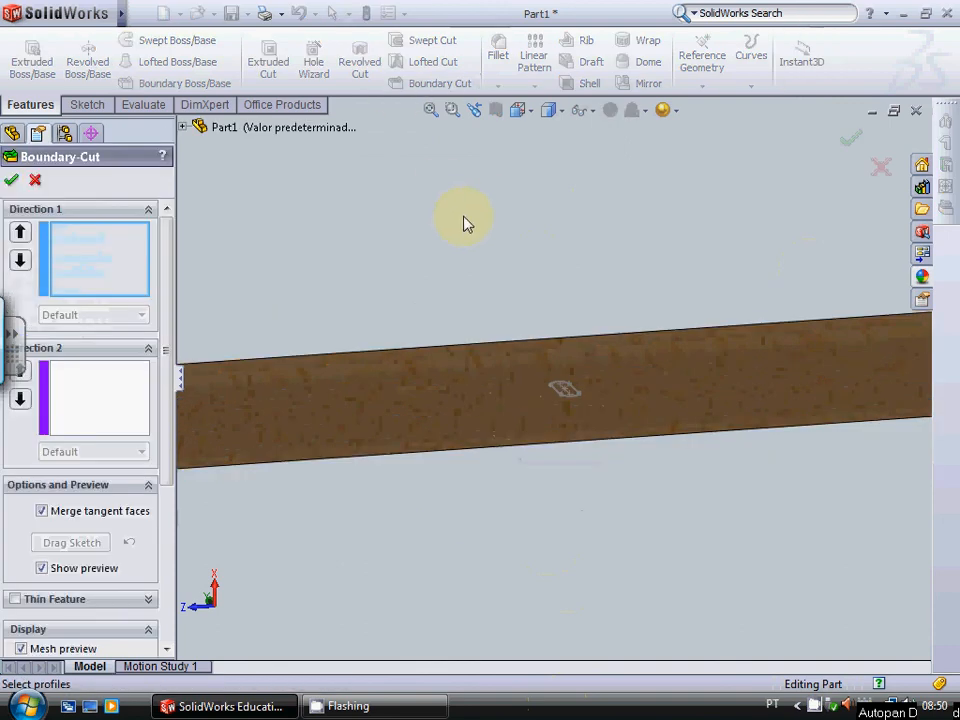
left_click(35, 180)
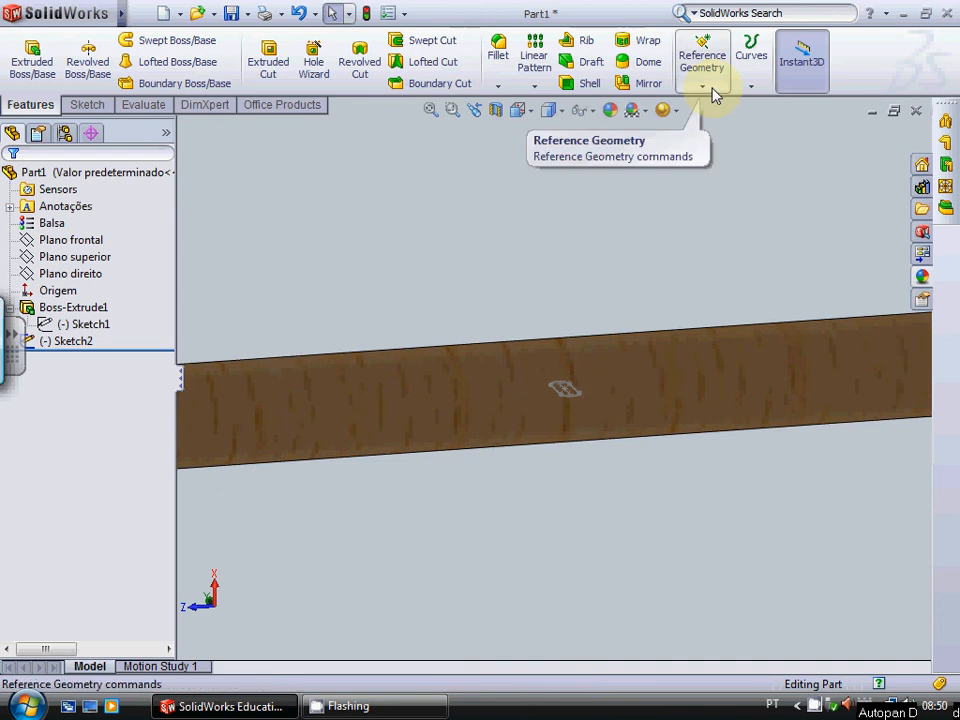
Step: Set up a Projection split line with the slot sketch as the sketch to project and the bar's outer face as the face to split
left_click(752, 86)
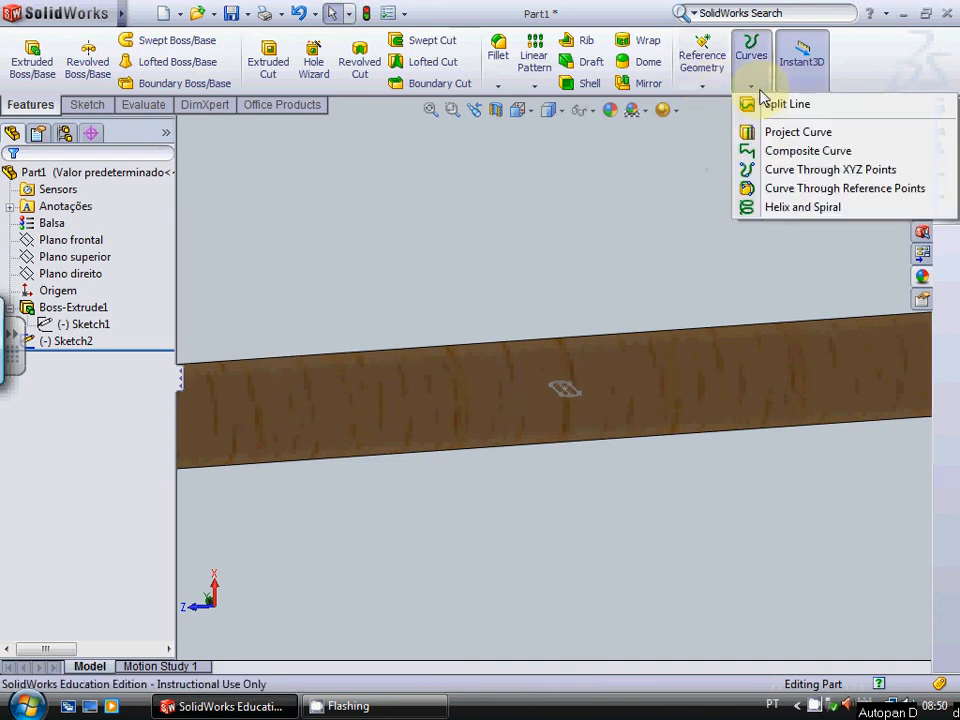
left_click(835, 115)
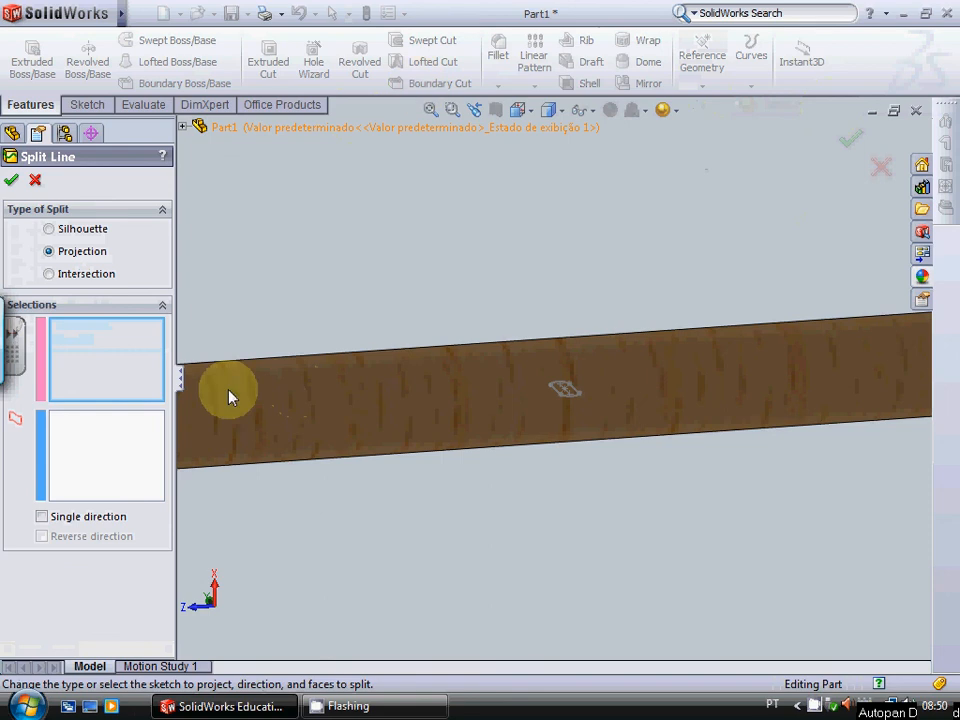
left_click(47, 230)
left_click(47, 251)
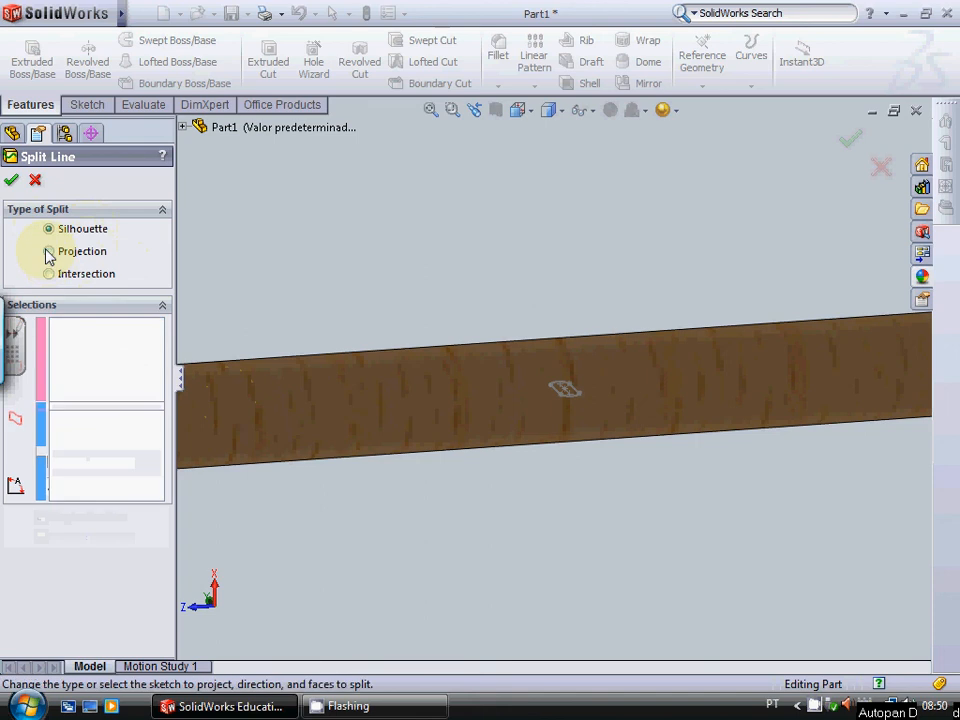
left_click(49, 276)
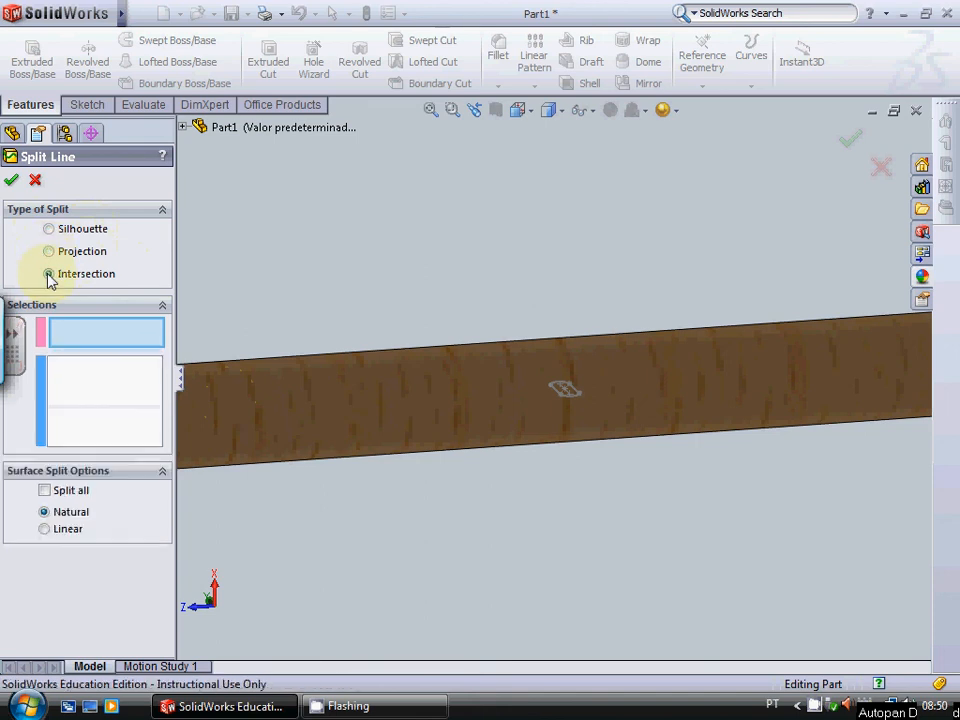
left_click(46, 251)
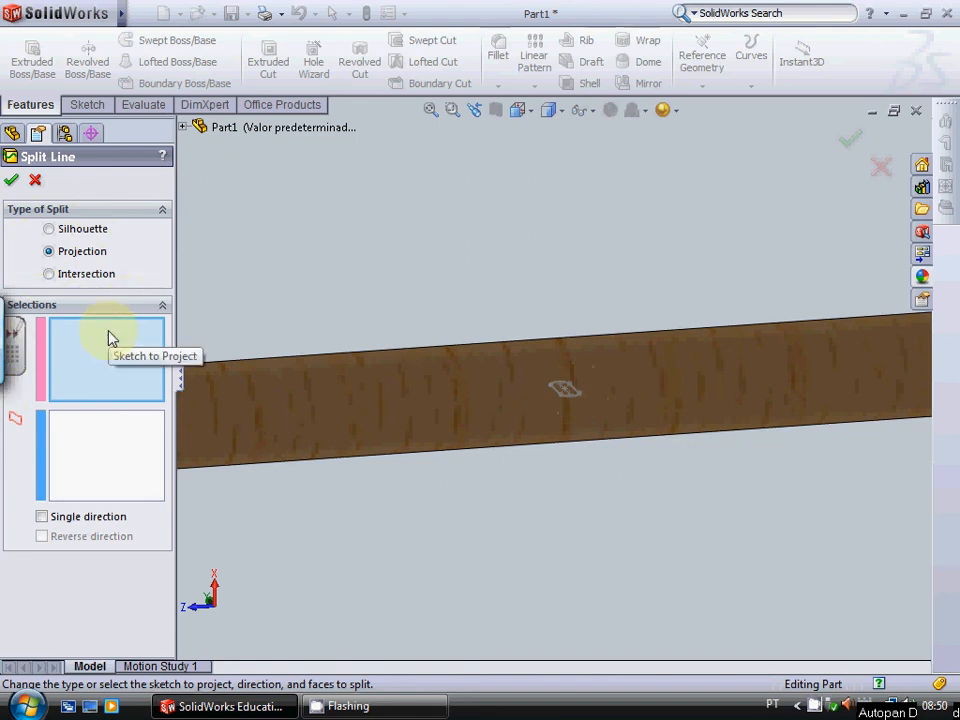
left_click(566, 398)
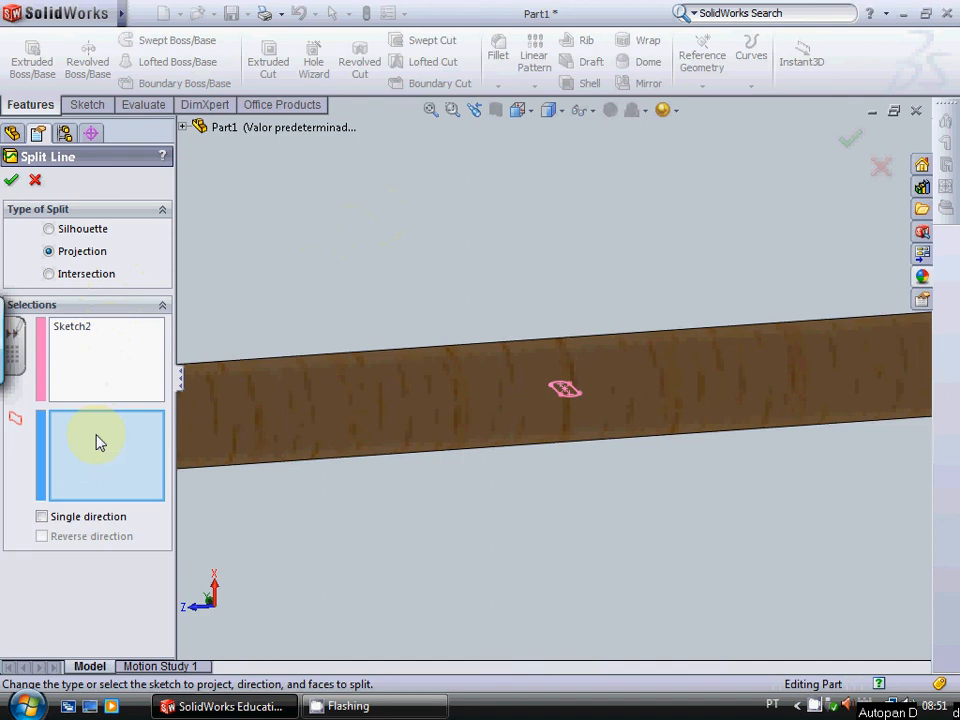
left_click(477, 368)
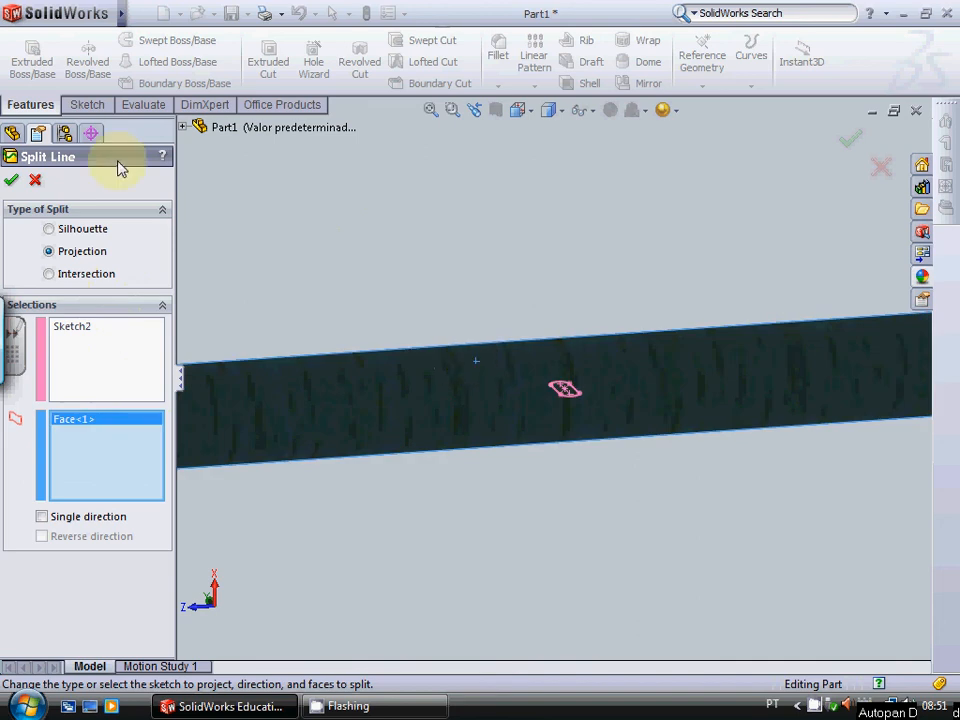
Step: Restrict the split line to a single, reversed direction, create it, and inspect the resulting outline on the bar
left_click(42, 517)
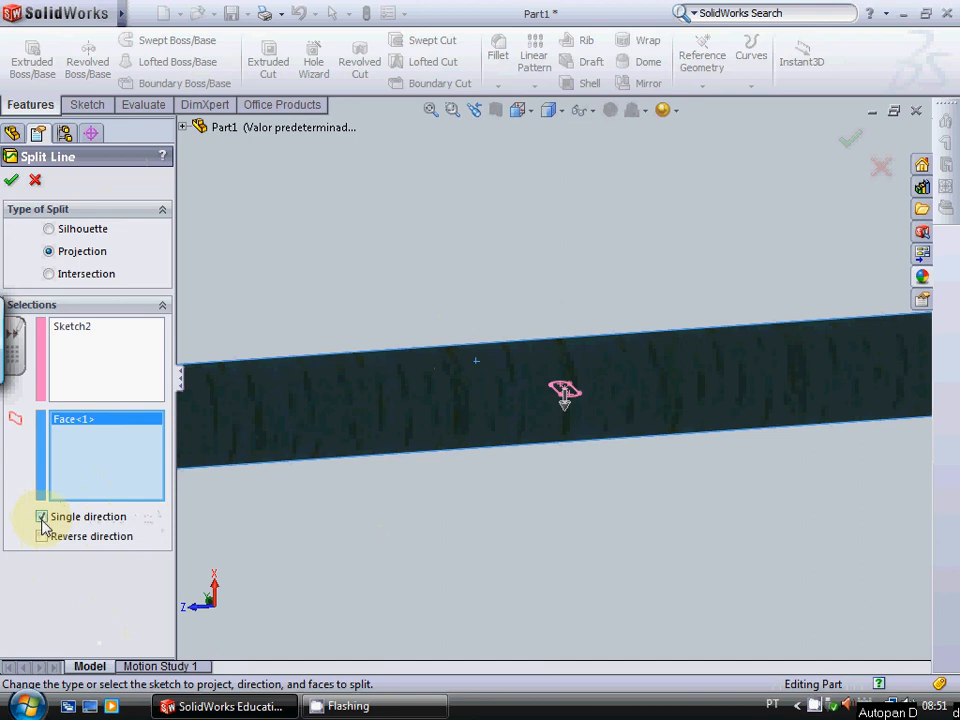
scroll(565, 395, "down", 4)
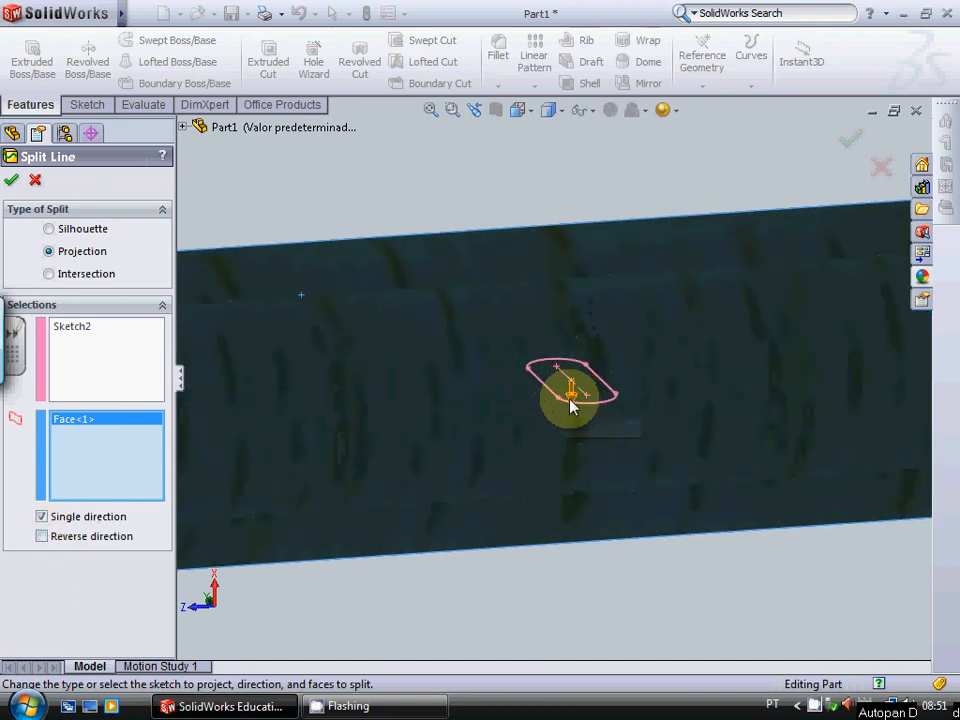
left_click(44, 537)
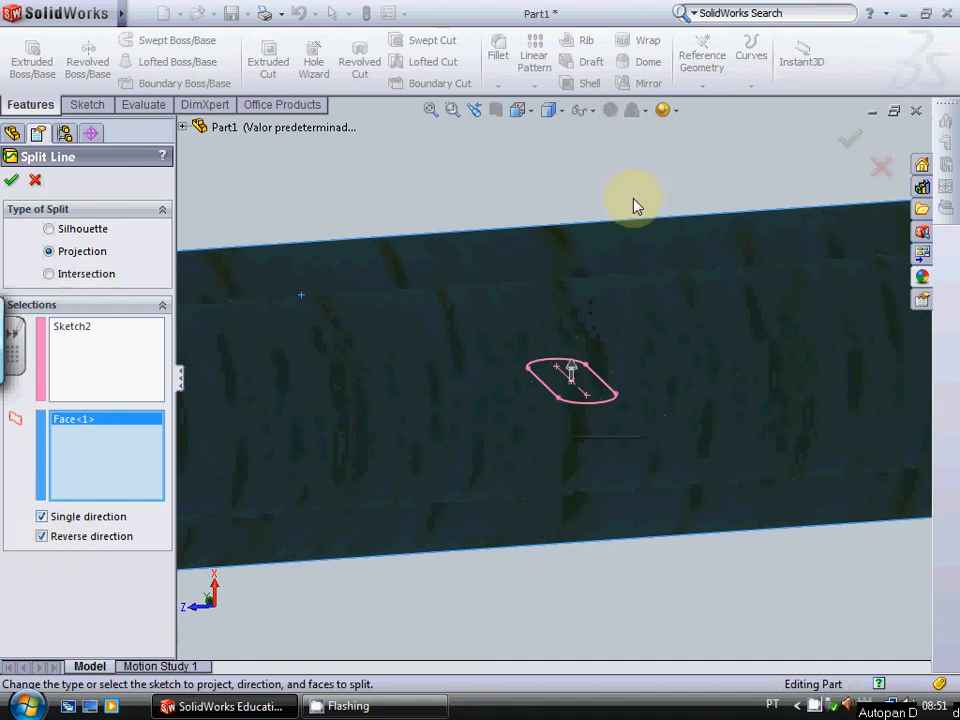
key("z")
key("z")
key("z")
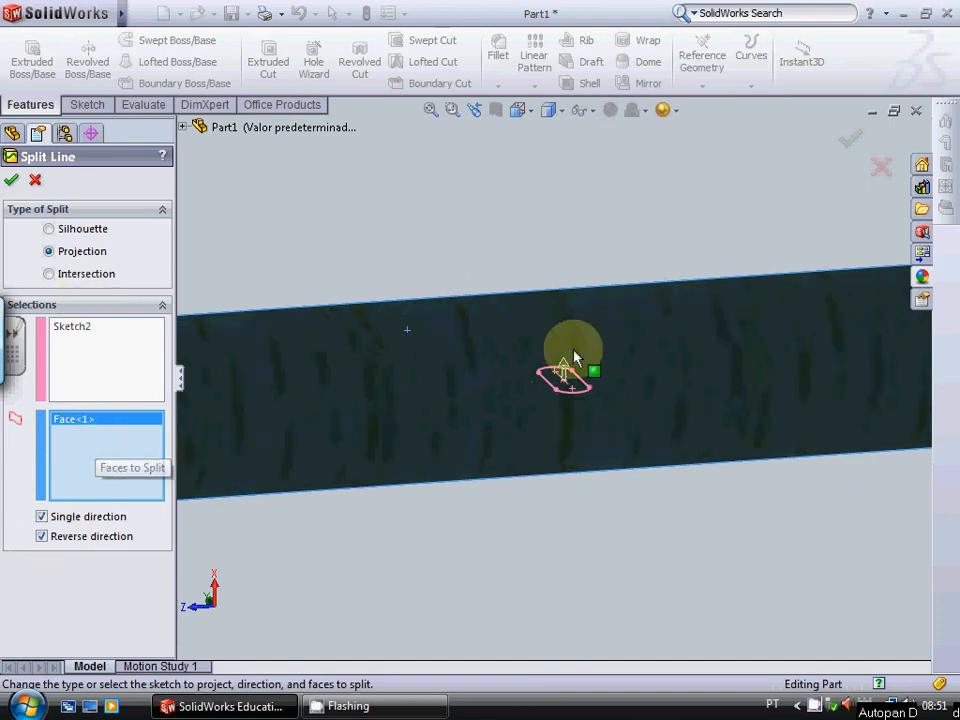
left_click(11, 180)
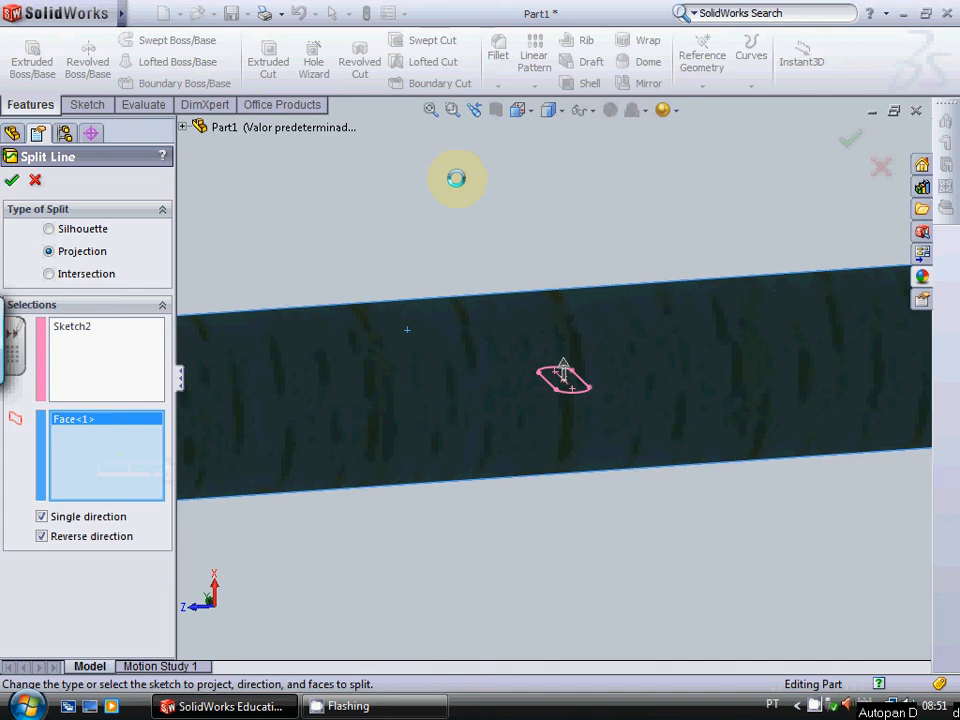
scroll(559, 305, "down", 4)
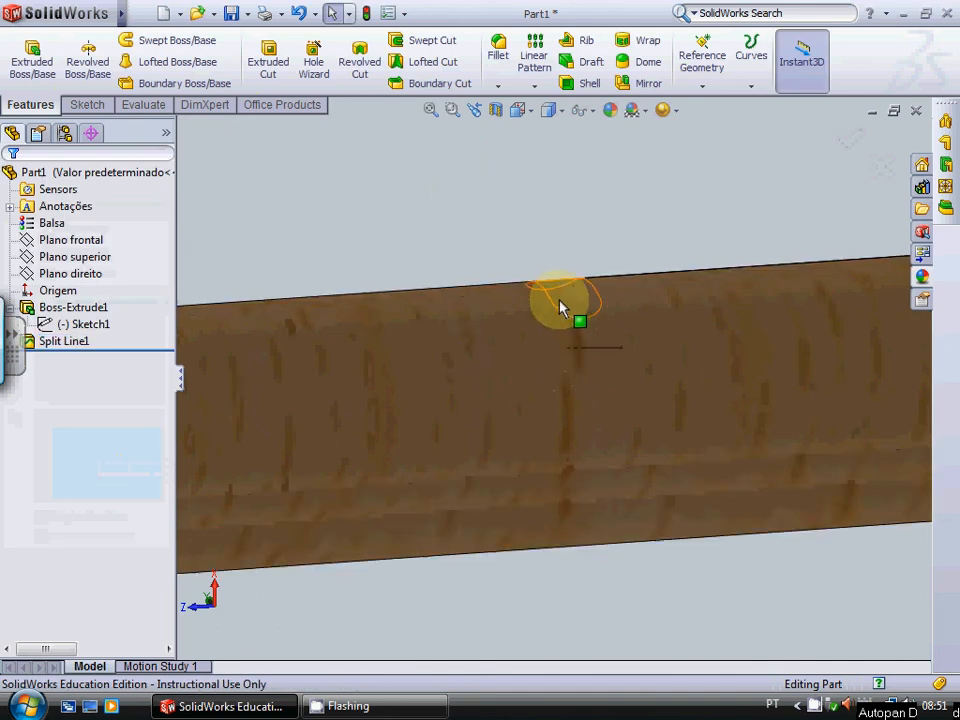
scroll(542, 230, "up", 2)
scroll(580, 215, "up", 2)
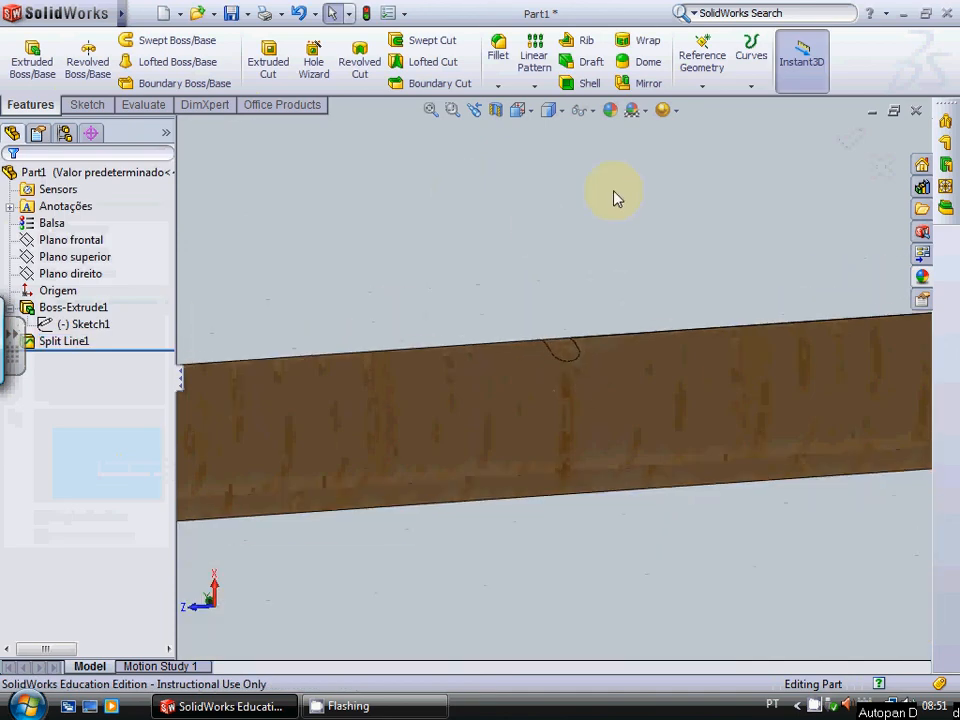
Step: Highlight the bar's outer face and the slot-shaped face in turn to check that the split line separates them
key("Right")
key("Down")
key("Down")
key("Down")
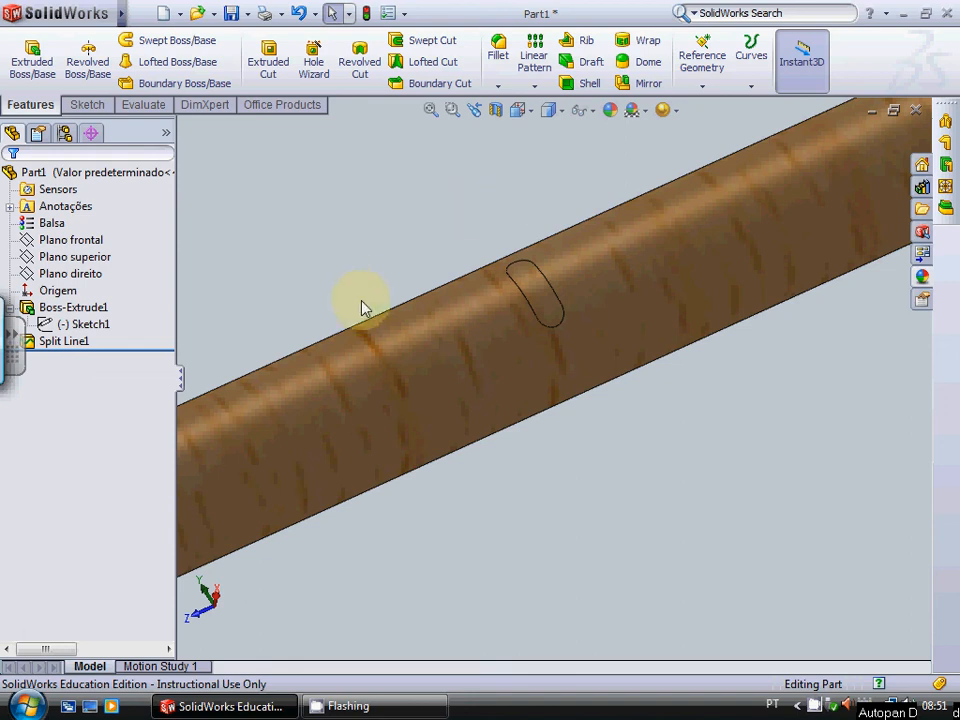
left_click(418, 360)
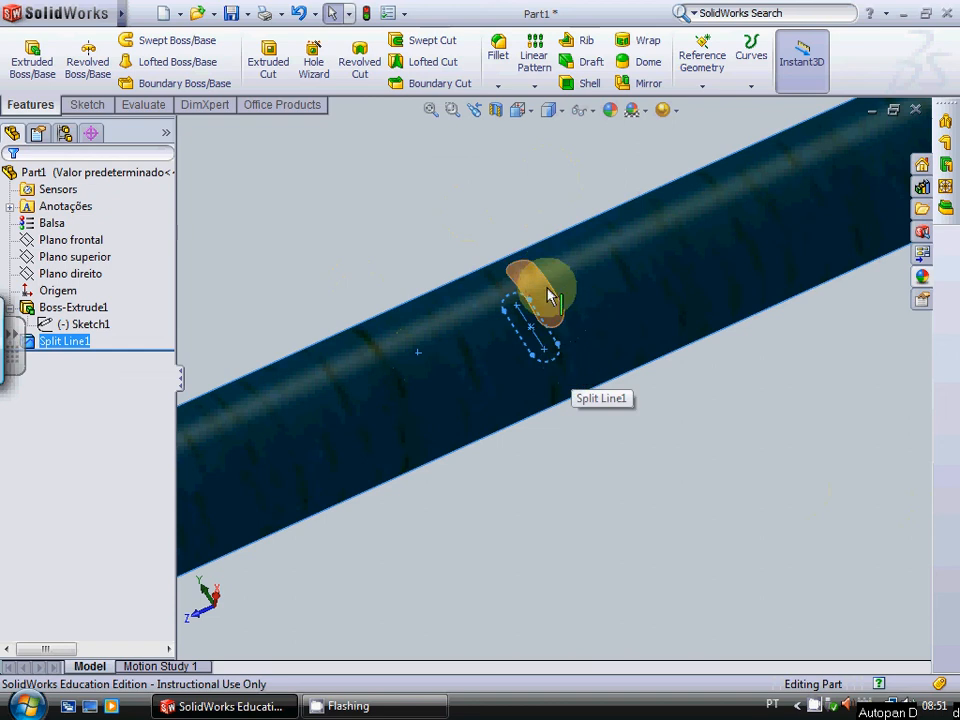
left_click(631, 412)
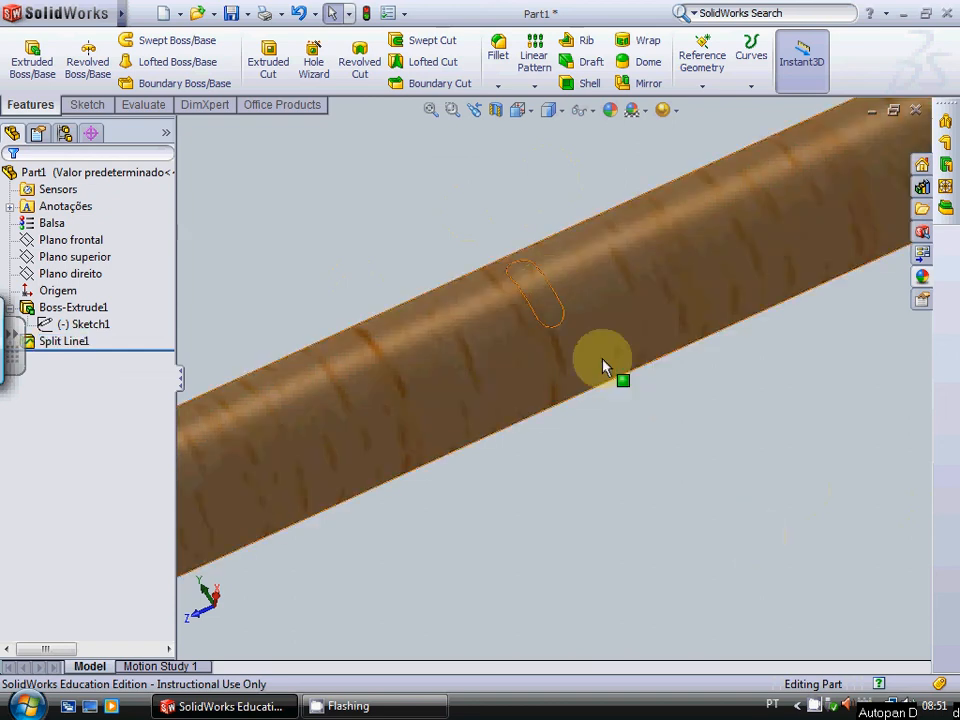
left_click(541, 293)
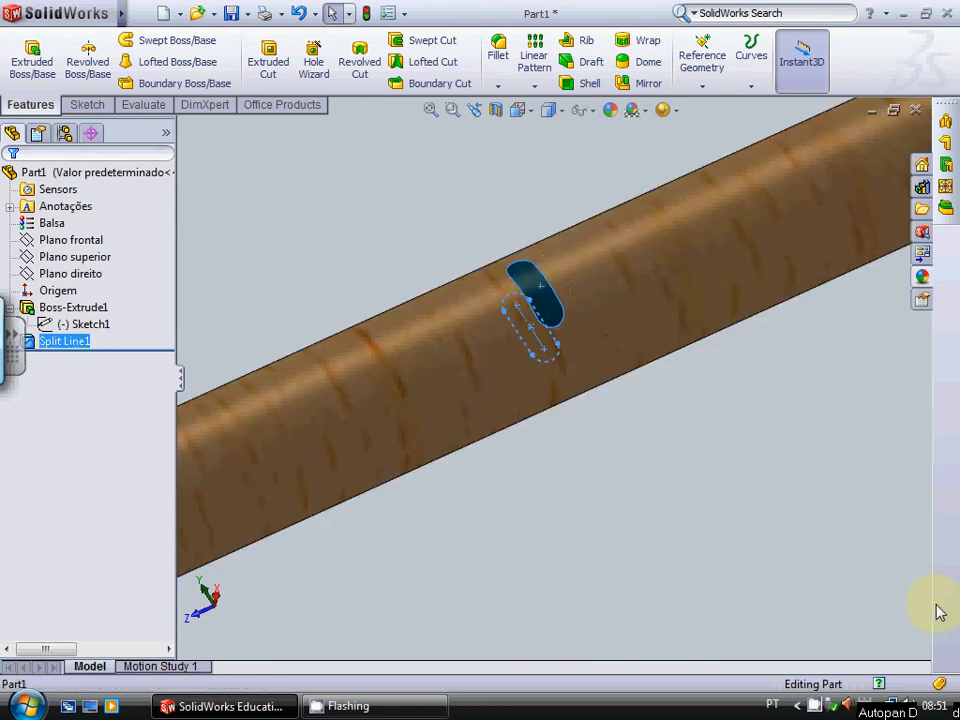
left_click(712, 459)
Step: Examine the slot-shaped area's size and position relative to the whole bar
scroll(710, 457, "up", 8)
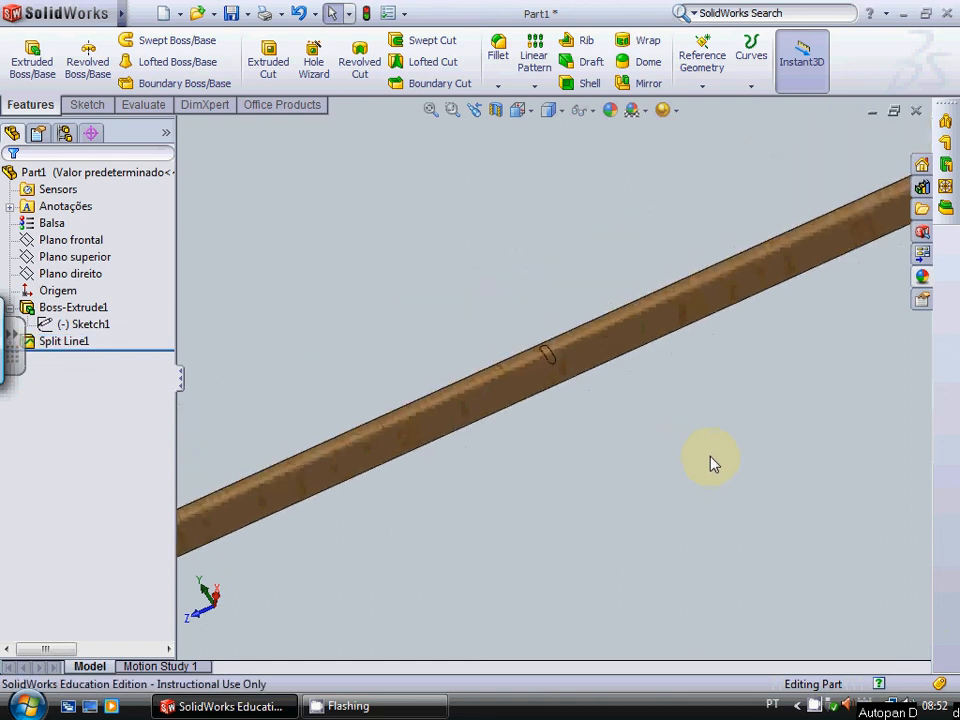
scroll(711, 461, "up", 2)
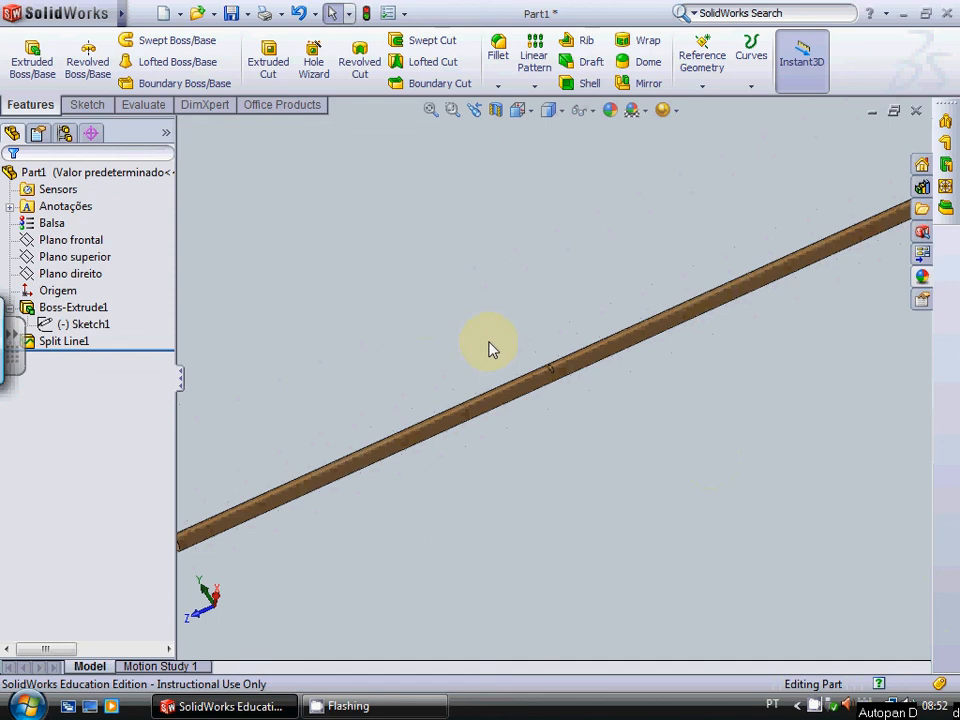
scroll(563, 403, "down", 5)
scroll(570, 398, "down", 2)
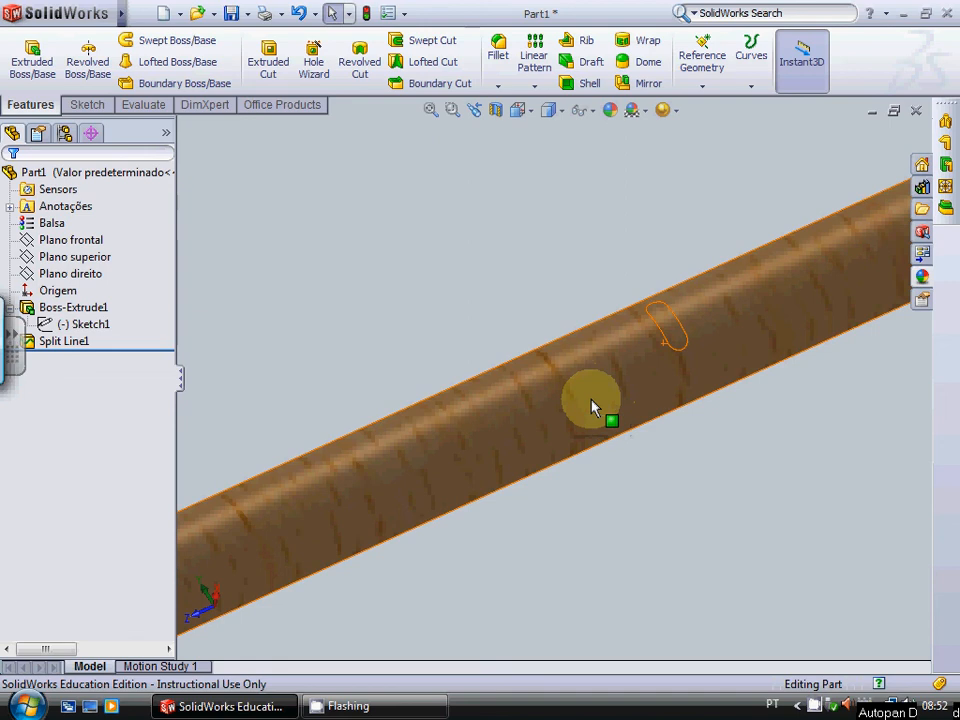
scroll(594, 400, "up", 1)
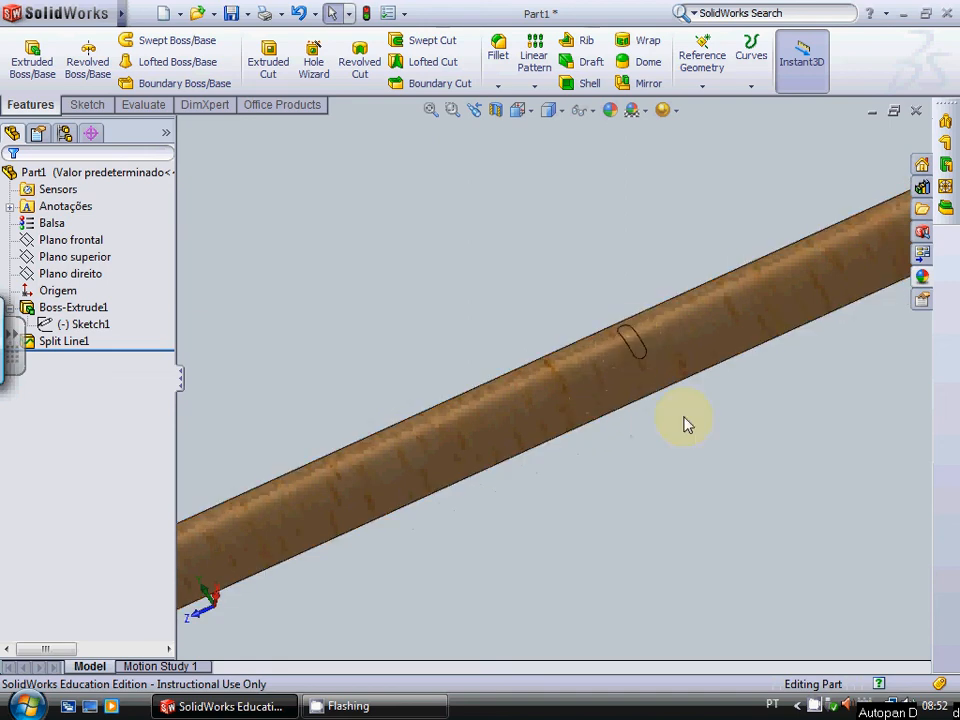
scroll(797, 503, "up", 1)
scroll(797, 503, "up", 3)
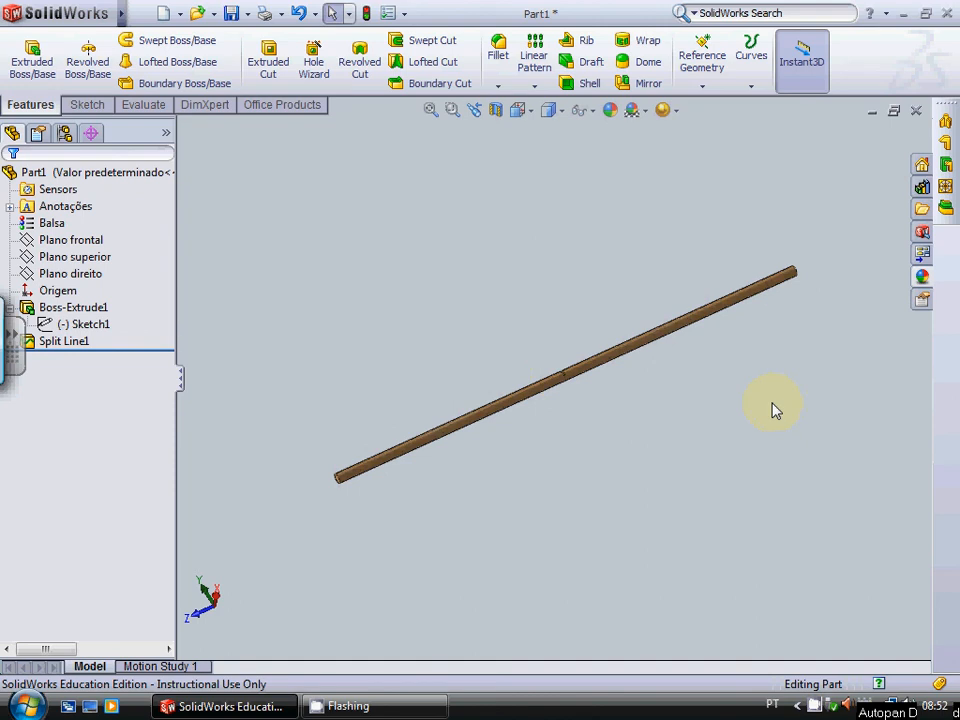
key("z")
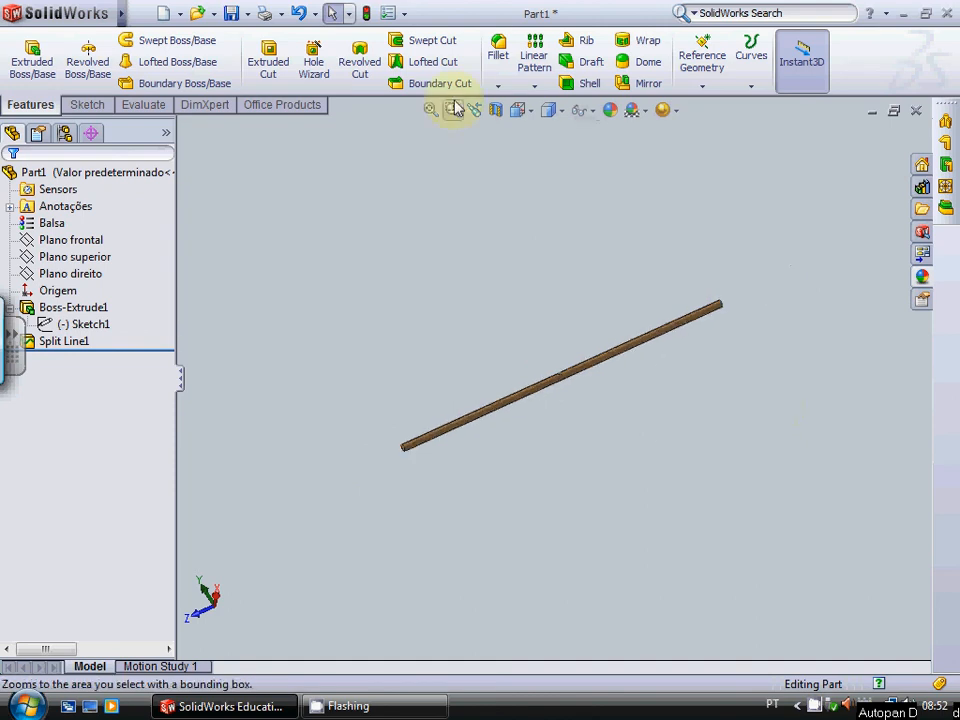
Step: Save the part and launch the SimulationXpress Analysis Wizard
left_click(230, 13)
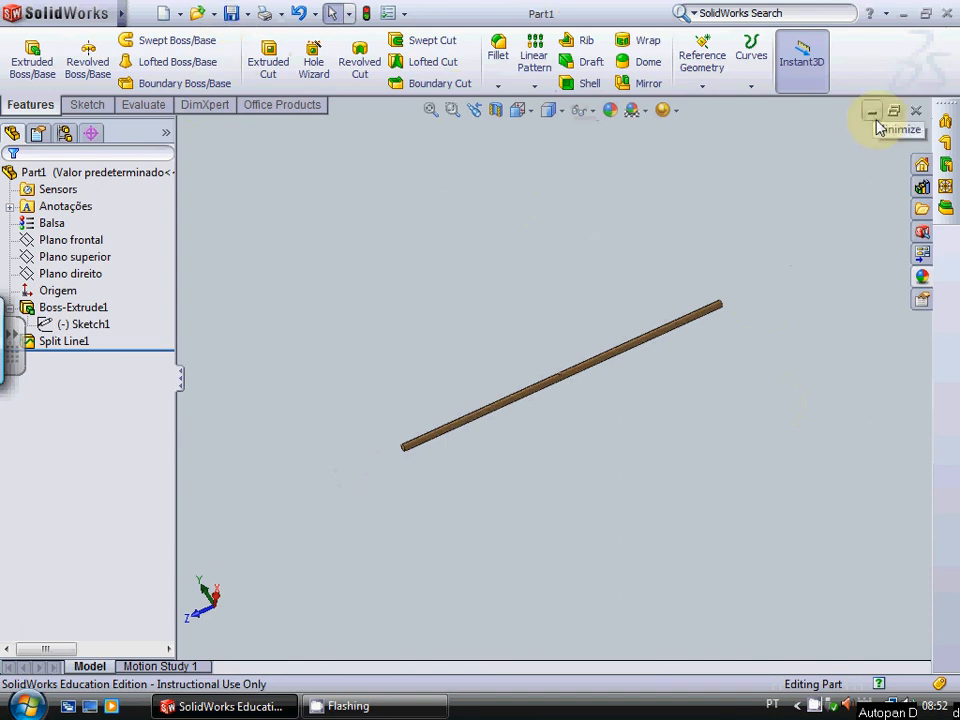
left_click(143, 104)
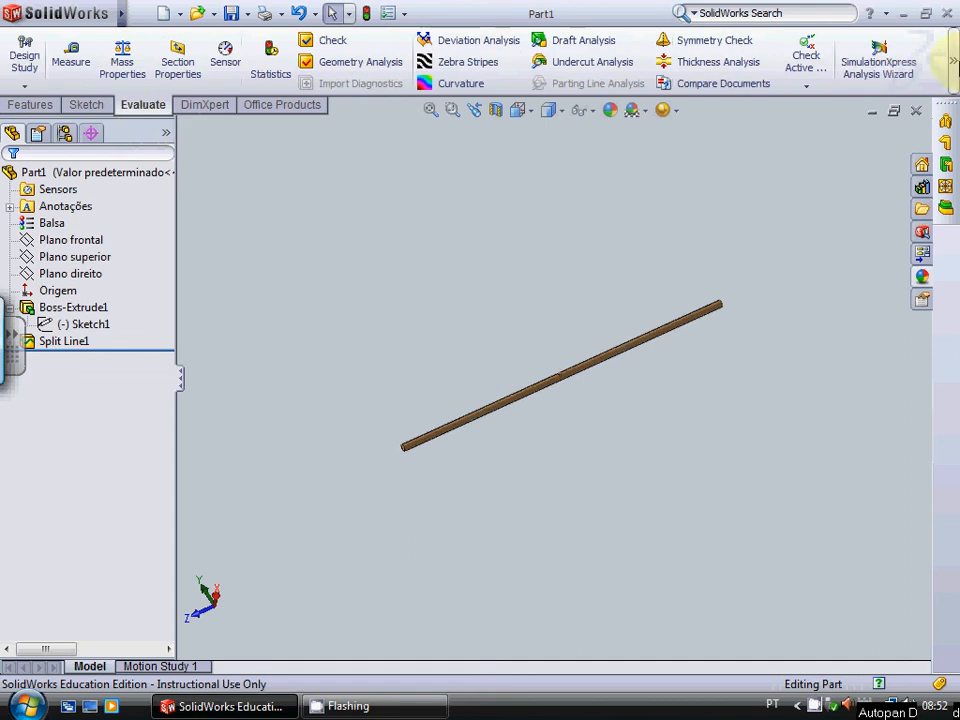
left_click(876, 66)
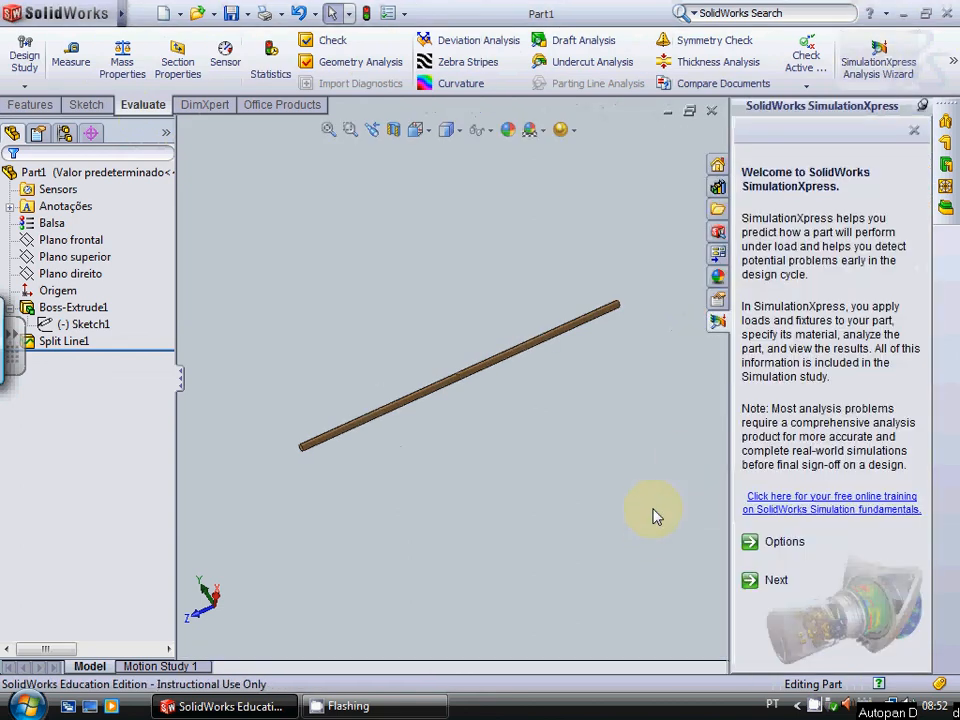
Step: Proceed to the fixtures stage and start a Fixed Geometry fixture on the bar's near end face
scroll(294, 521, "down", 8)
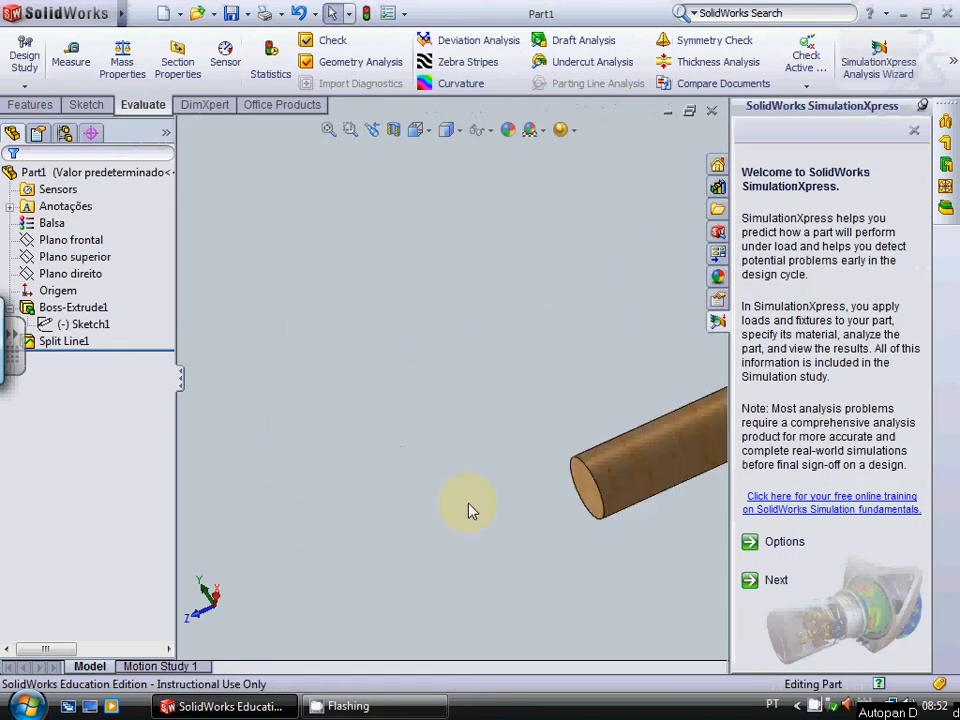
left_click(780, 582)
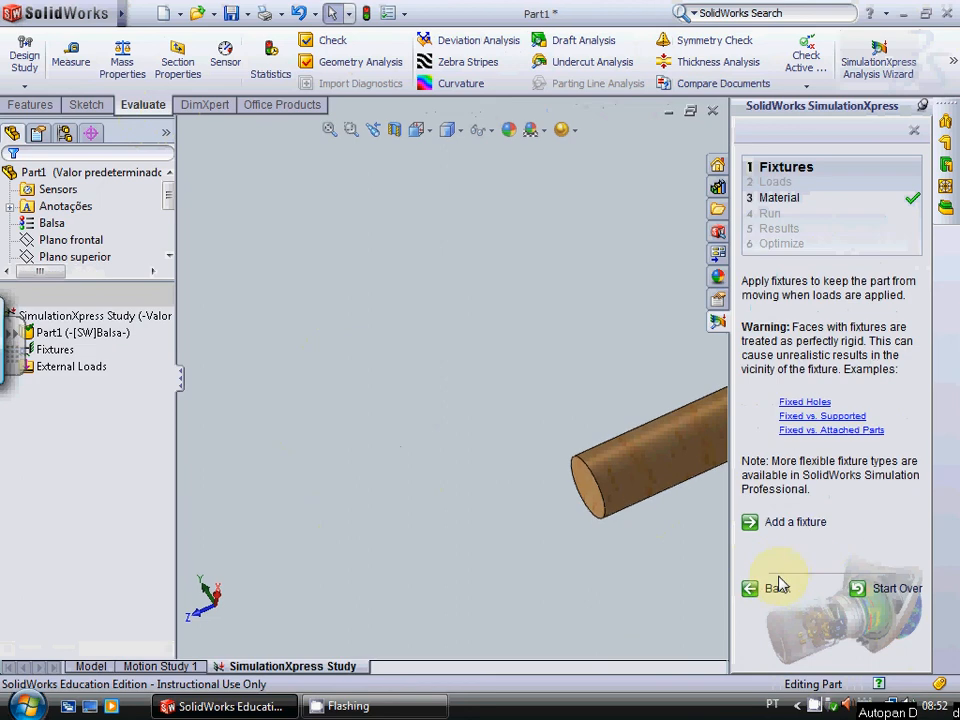
left_click(764, 524)
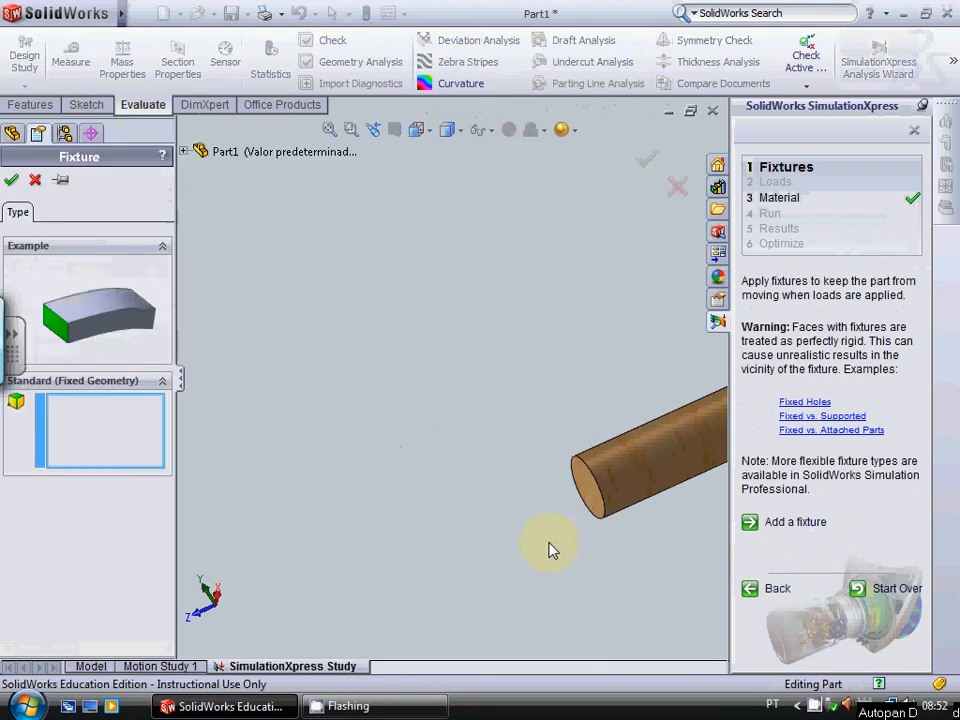
left_click(590, 488)
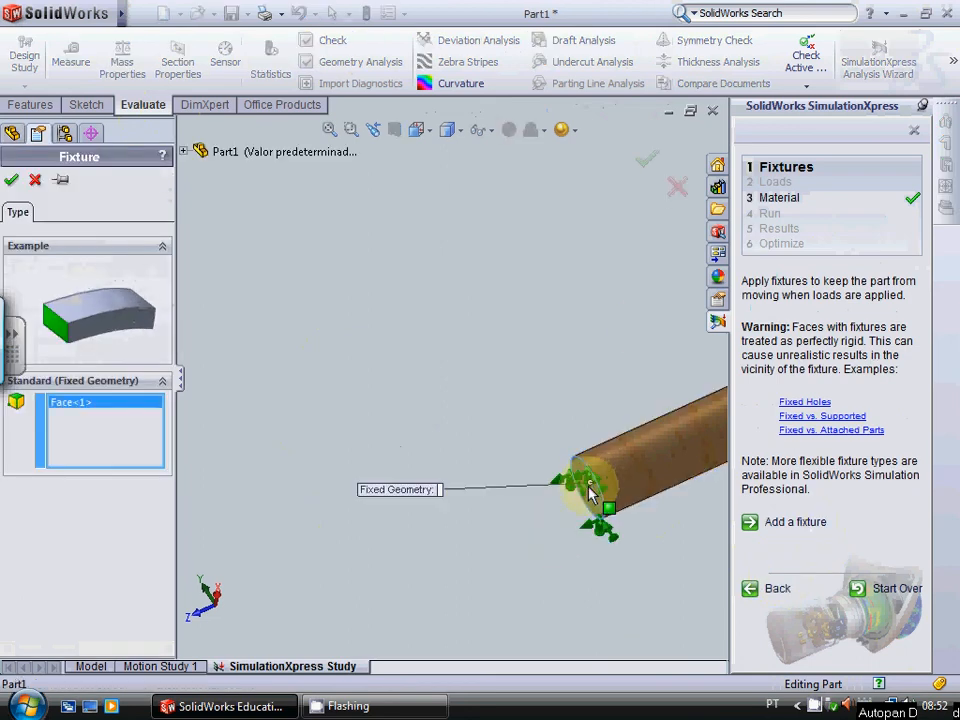
Step: Add the bar's opposite end face to the same fixture and apply it
scroll(585, 542, "up", 8)
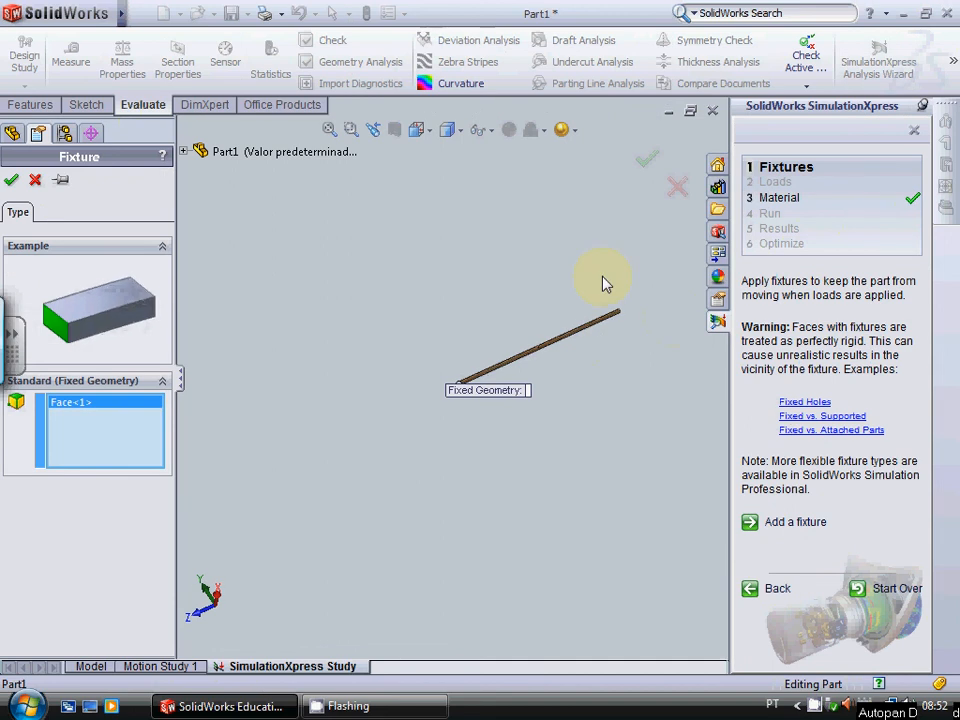
key("Left")
key("Left")
key("Left")
key("Left")
scroll(630, 286, "down", 3)
scroll(579, 294, "down", 6)
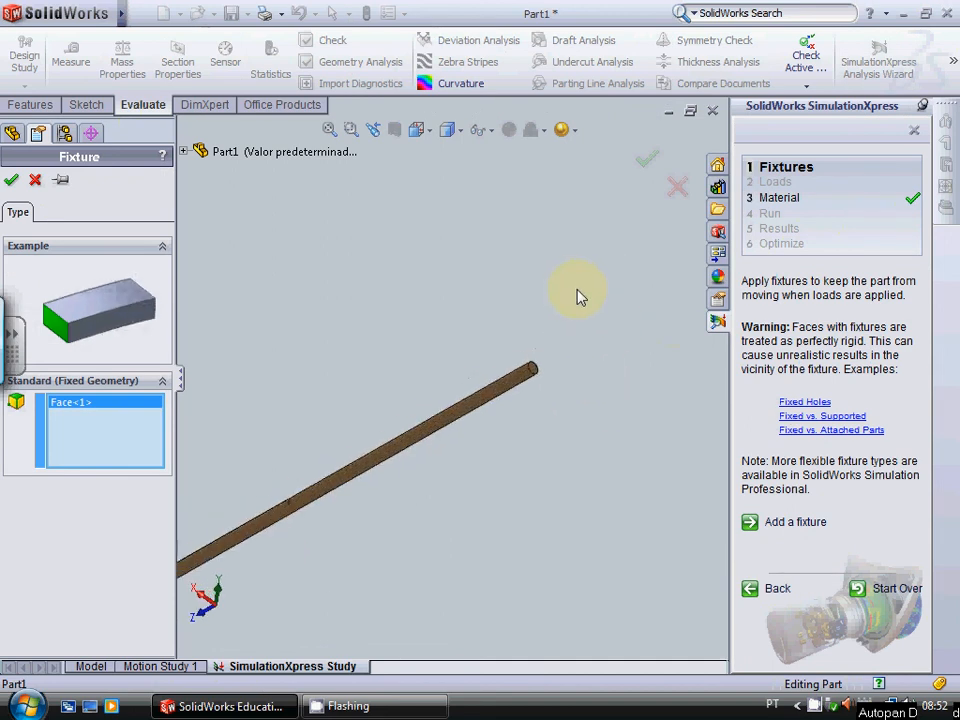
left_click(313, 352)
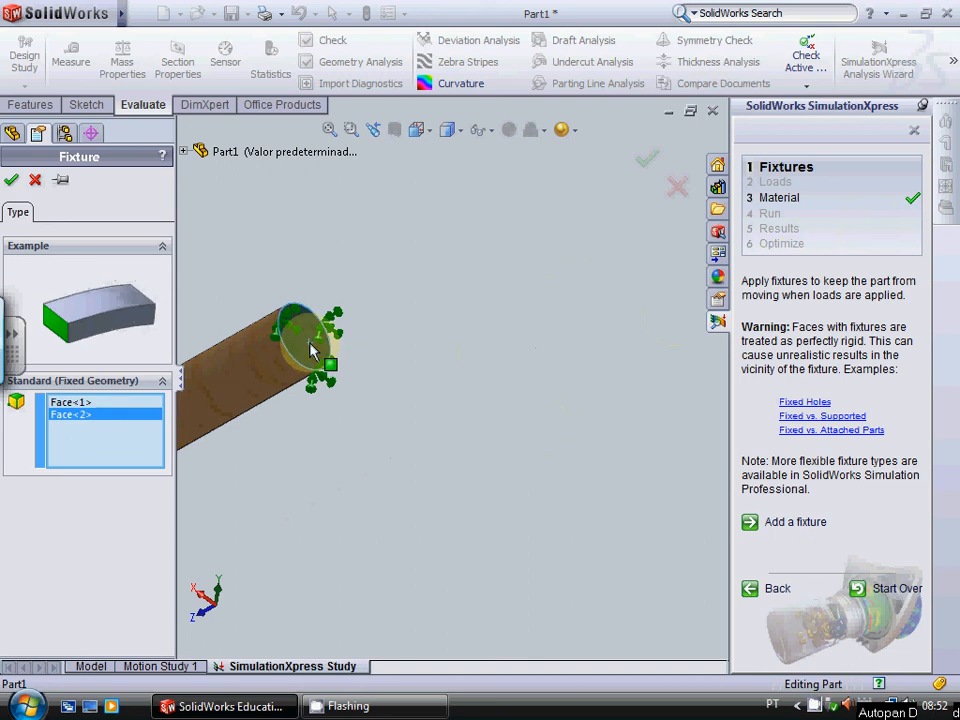
scroll(529, 463, "up", 5)
scroll(375, 324, "up", 3)
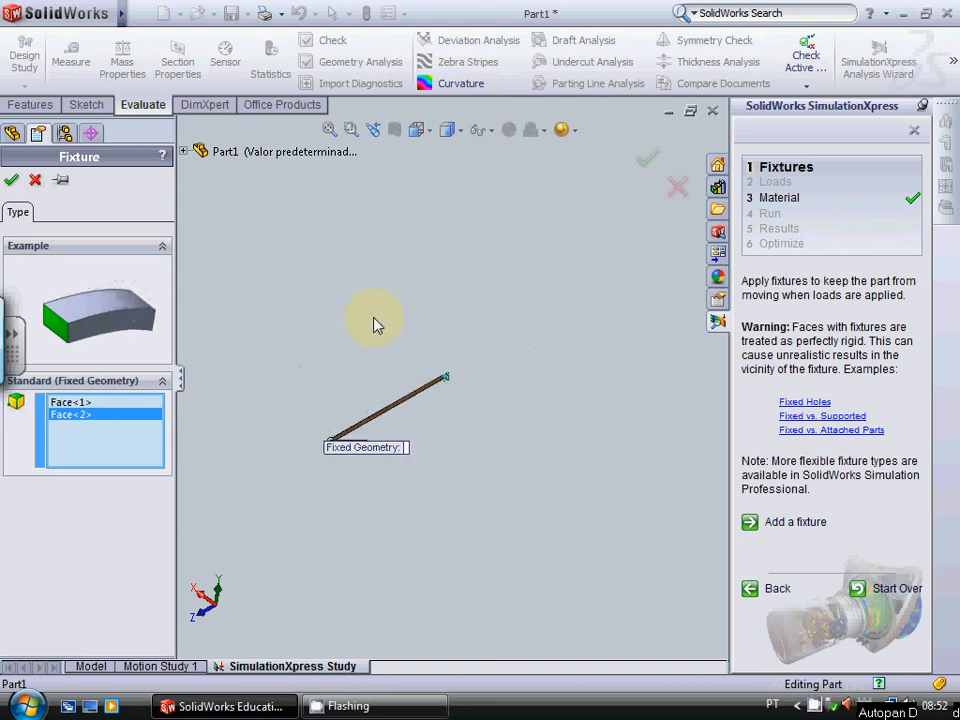
scroll(407, 484, "down", 6)
scroll(520, 458, "down", 4)
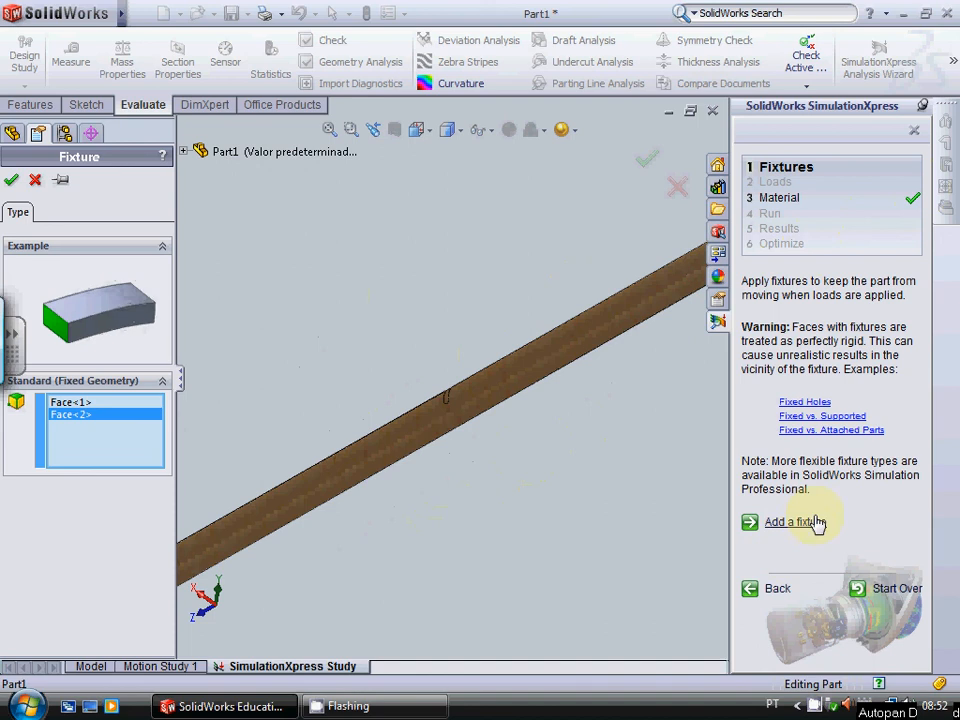
left_click(14, 180)
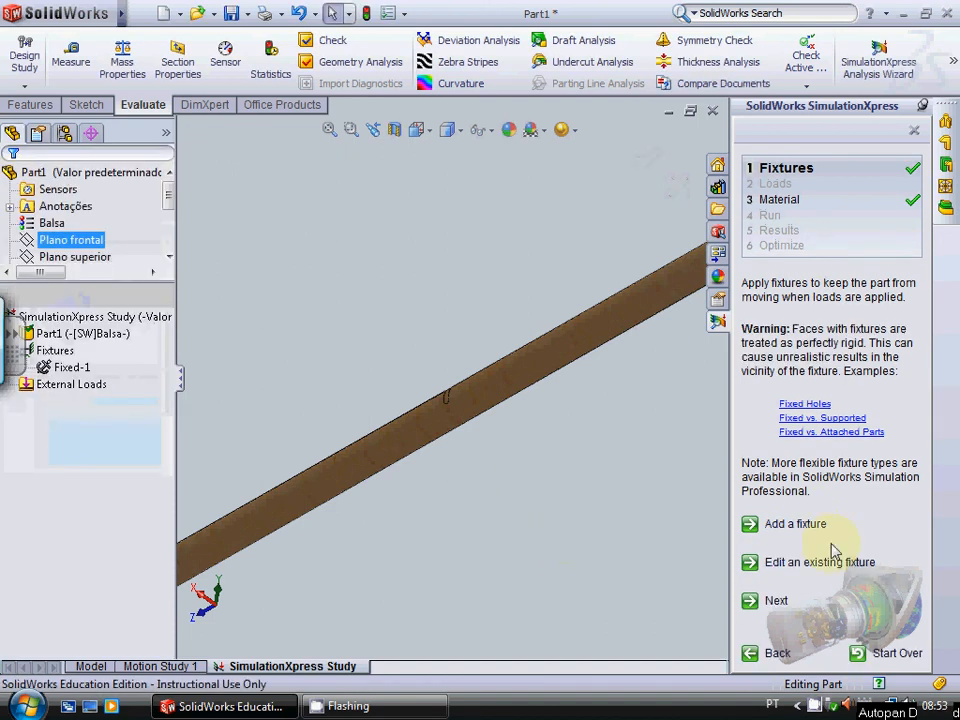
Step: Proceed to the loads stage and start a force on the slot-shaped face at the middle of the bar
left_click(777, 601)
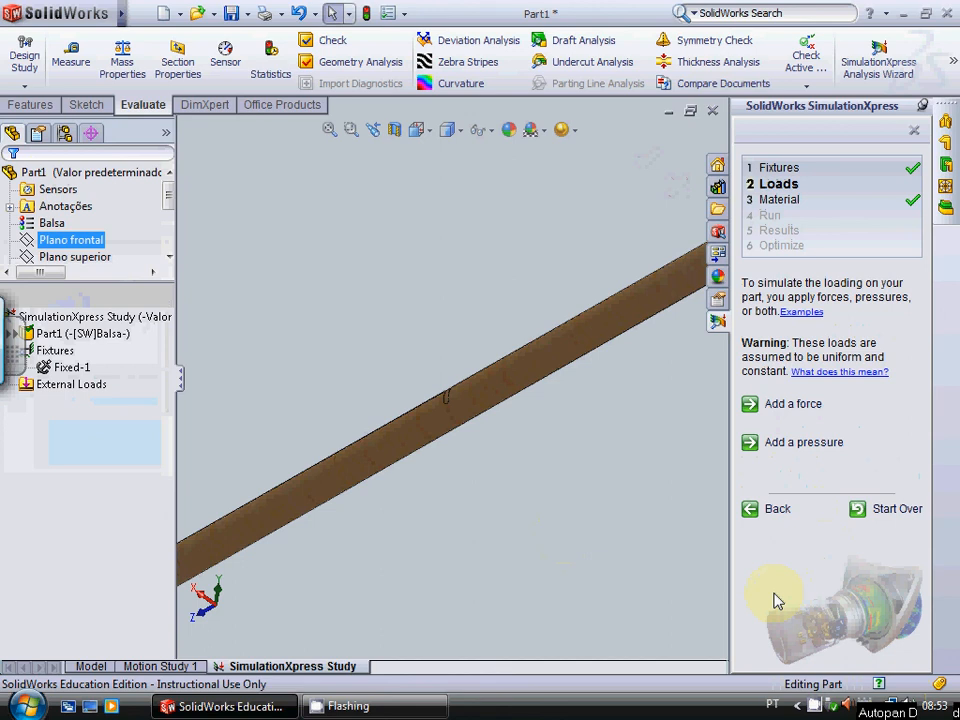
left_click(792, 405)
left_click(446, 396)
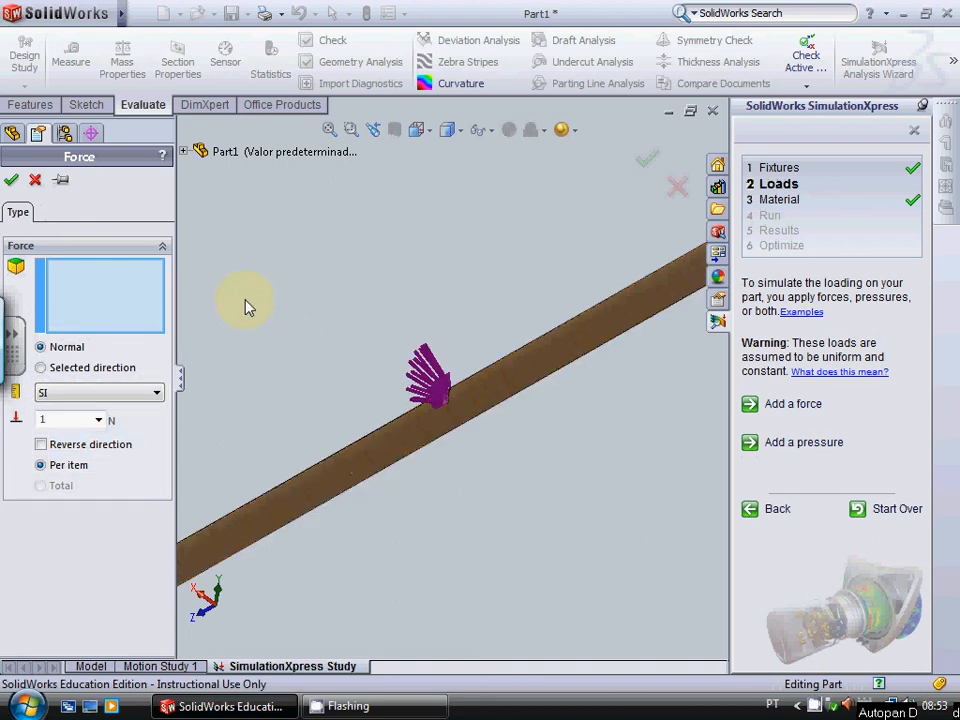
middle_click_drag(336, 285, 503, 418)
scroll(501, 409, "down", 4)
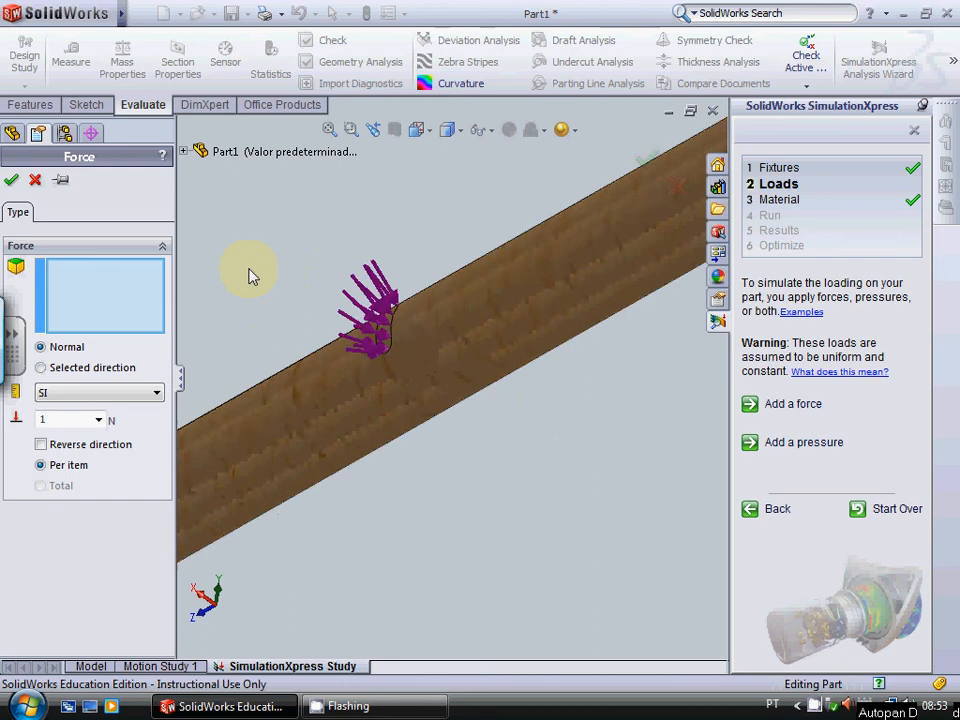
scroll(244, 258, "down", 5)
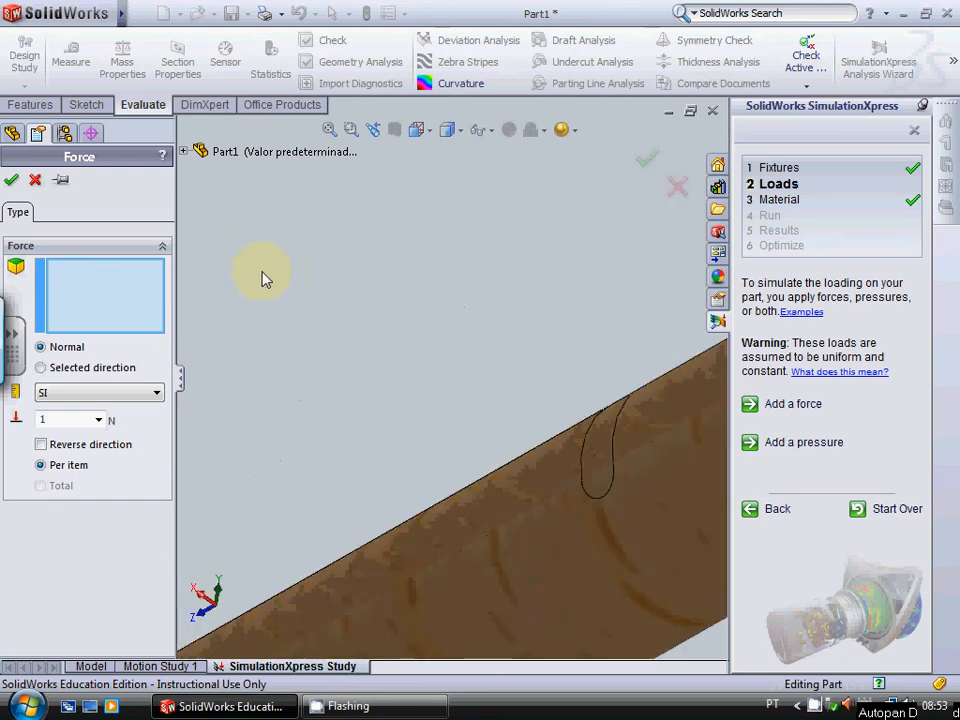
left_click(600, 462)
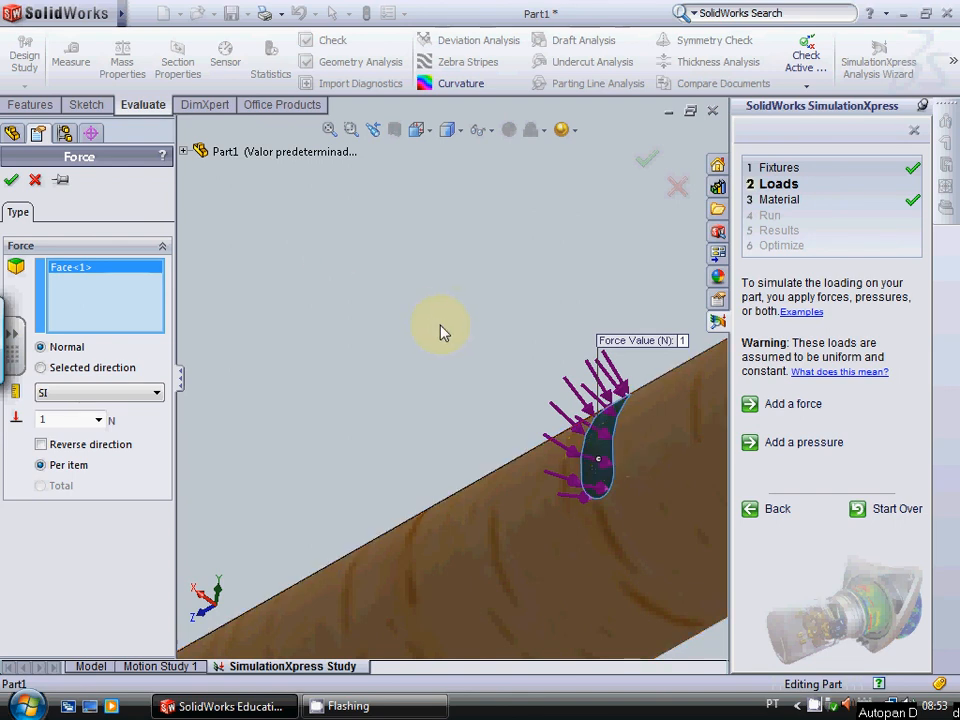
Step: Examine the direction of the force arrows from along the bar and from its end, moving the force value callout clear of them
scroll(428, 336, "up", 3)
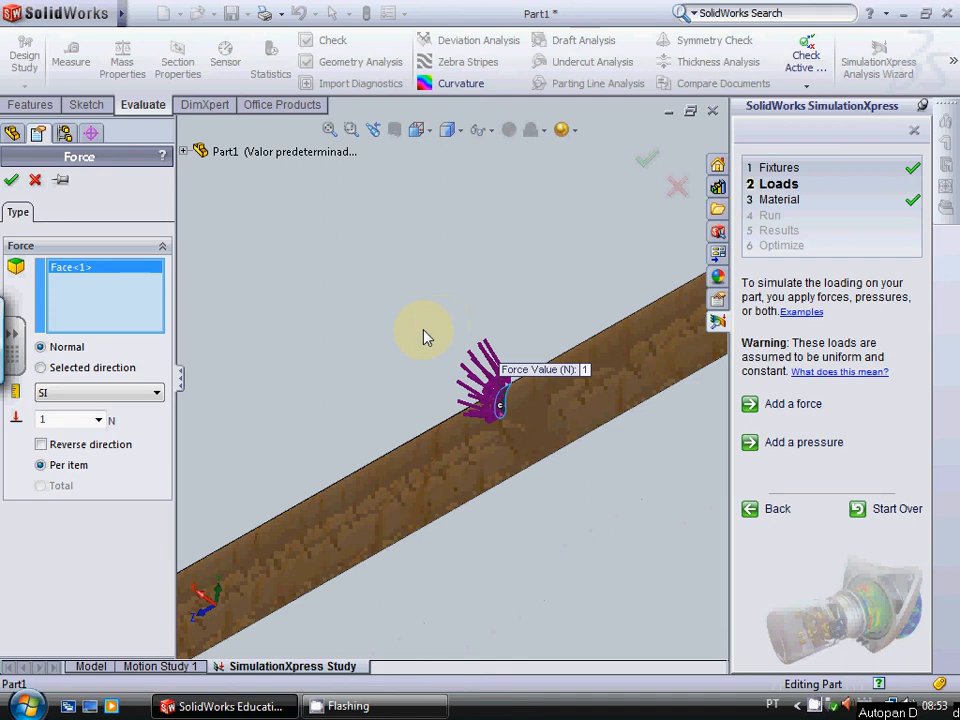
scroll(435, 330, "up", 4)
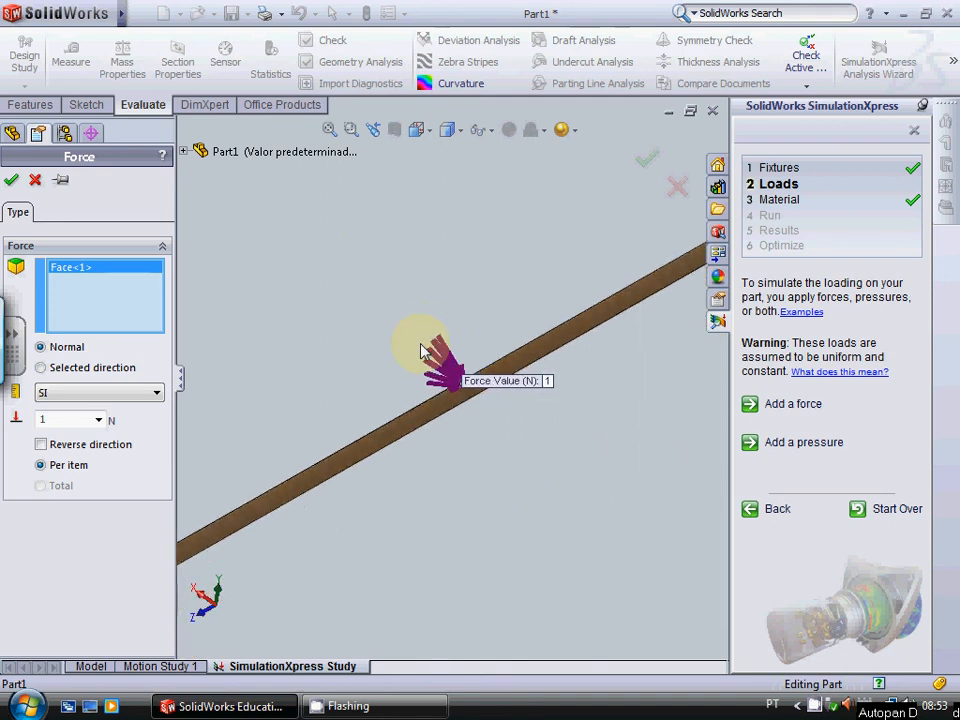
scroll(406, 427, "up", 2)
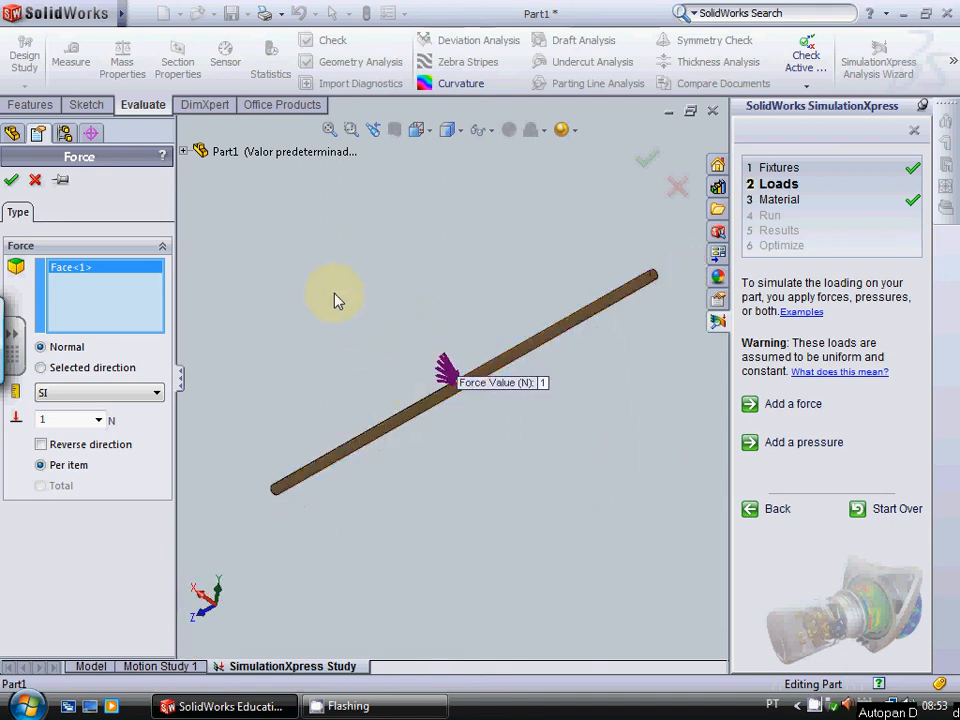
scroll(335, 300, "down", 2)
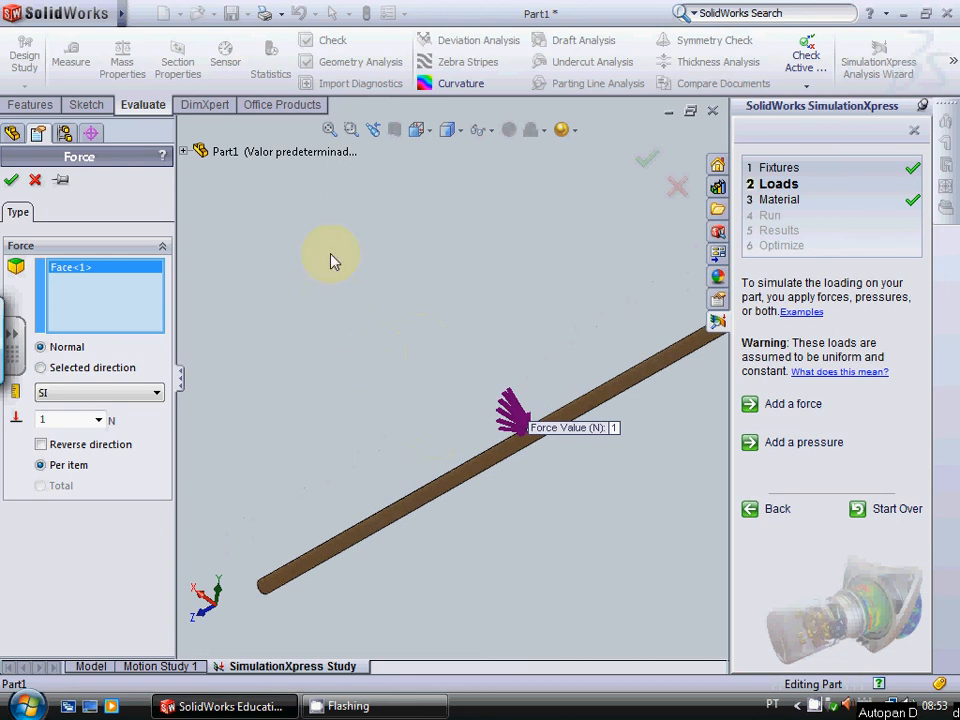
key("Right")
key("Right")
key("Right")
key("Right")
key("Right")
key("Up")
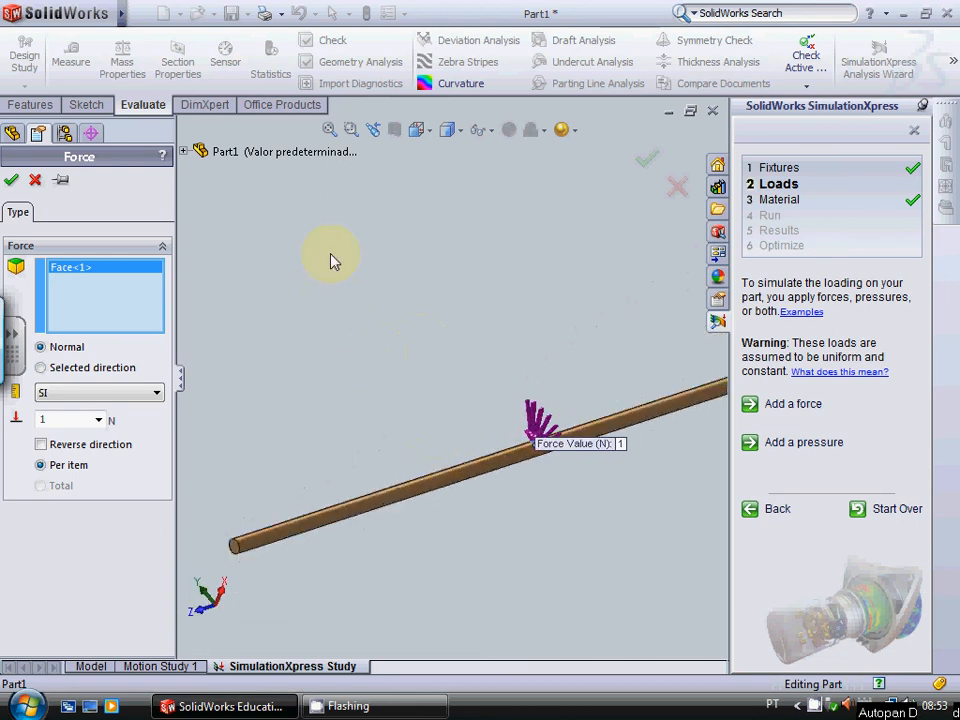
key("Up")
key("Right")
key("Right")
key("Right")
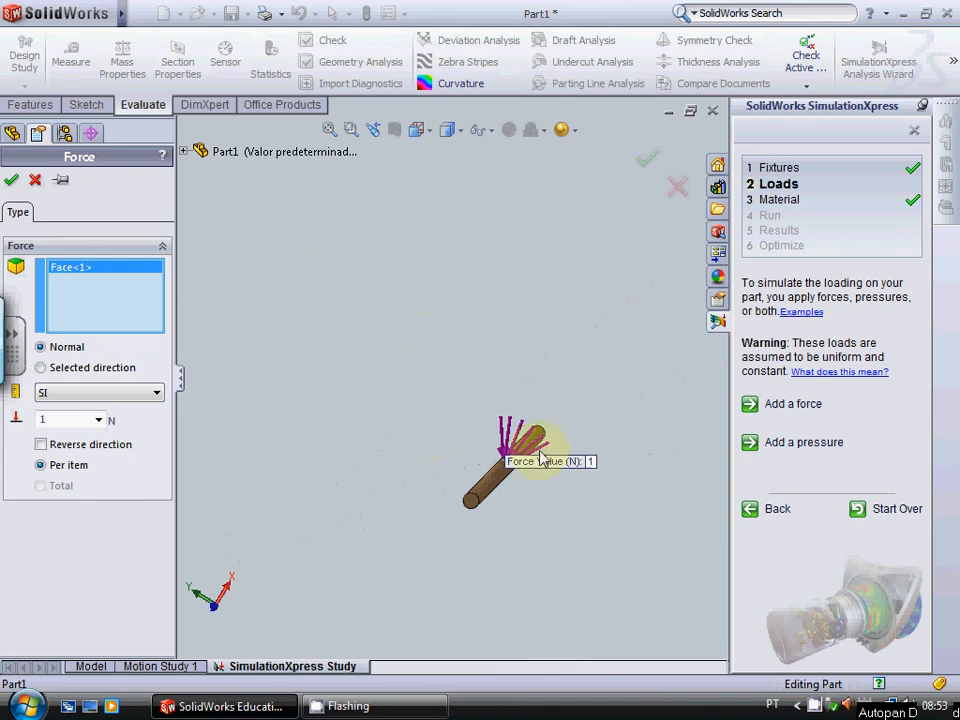
left_click_drag(542, 466, 604, 535)
scroll(528, 482, "down", 5)
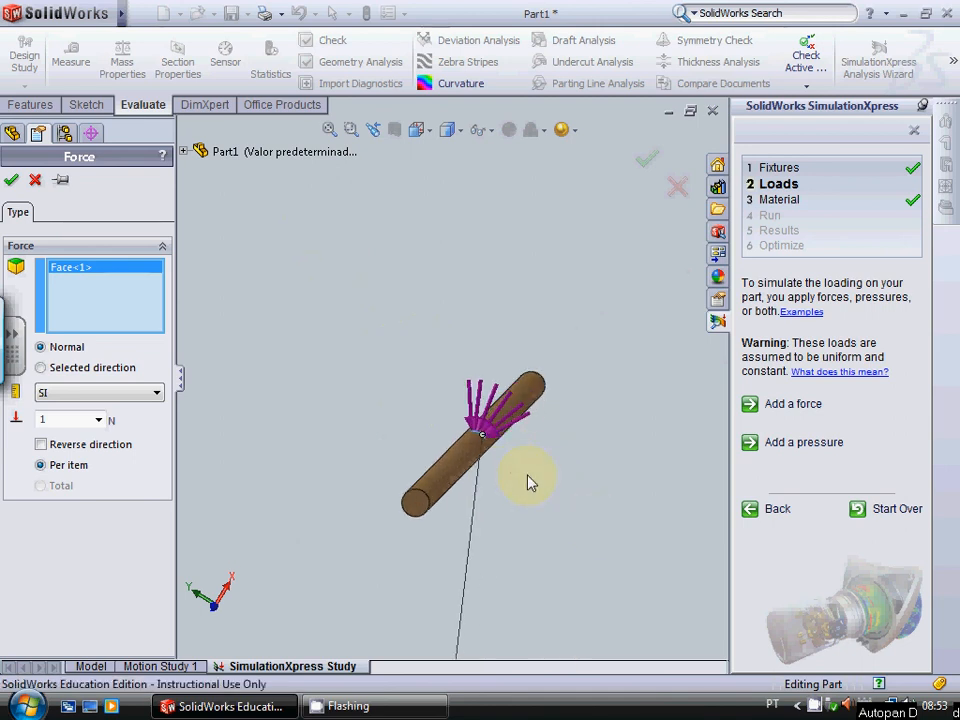
Step: Direct the force on the slot-shaped face normal to Plano direito and reverse its direction so it acts downward
scroll(481, 397, "down", 2)
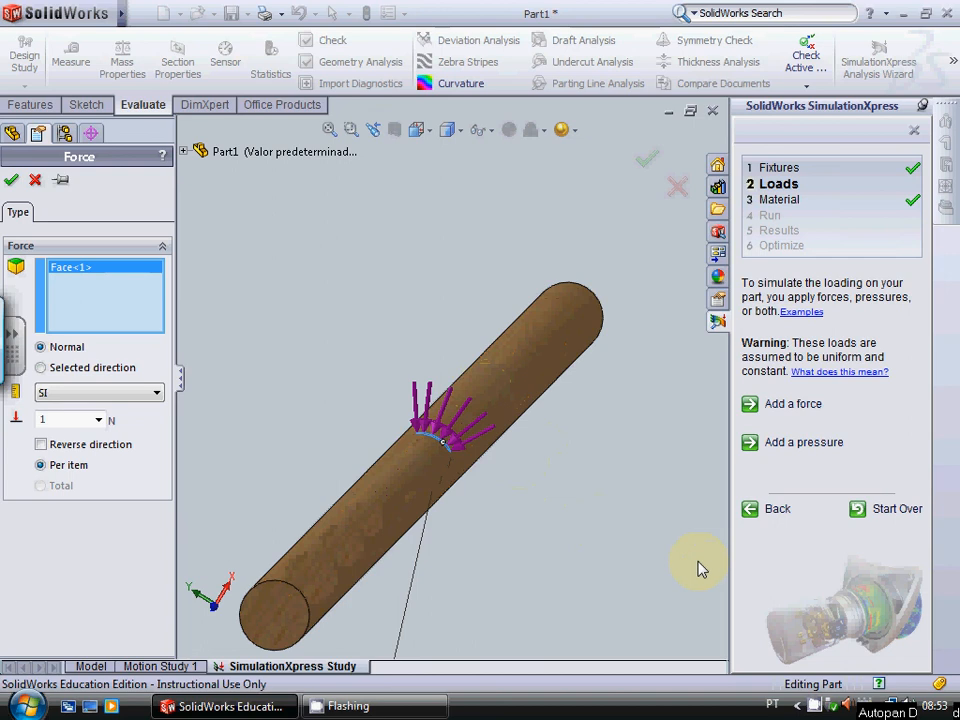
scroll(700, 568, "up", 1)
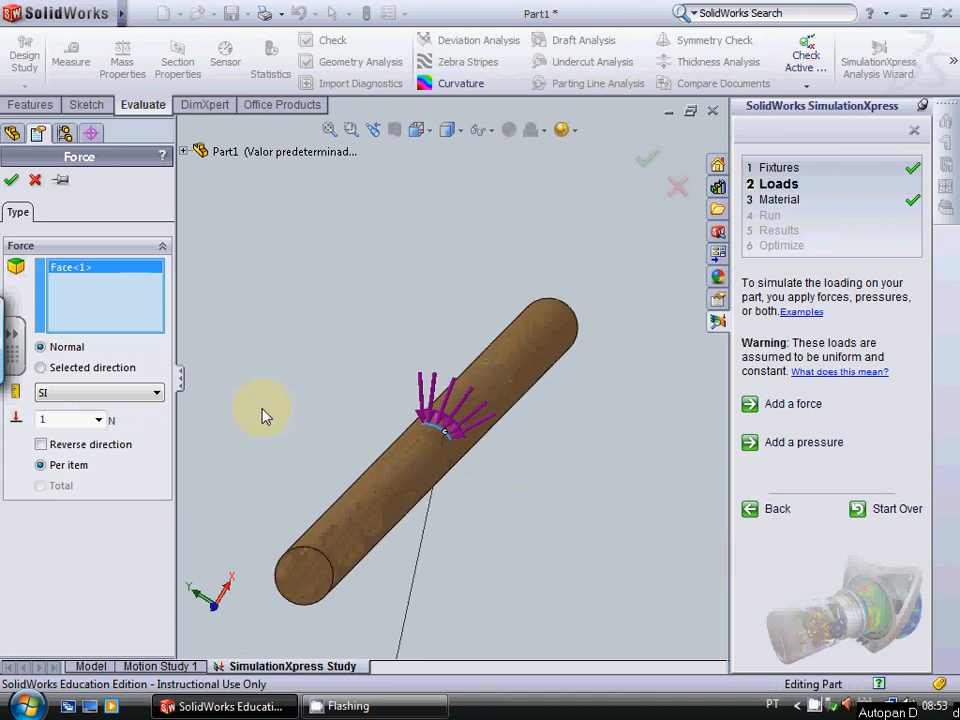
left_click(41, 368)
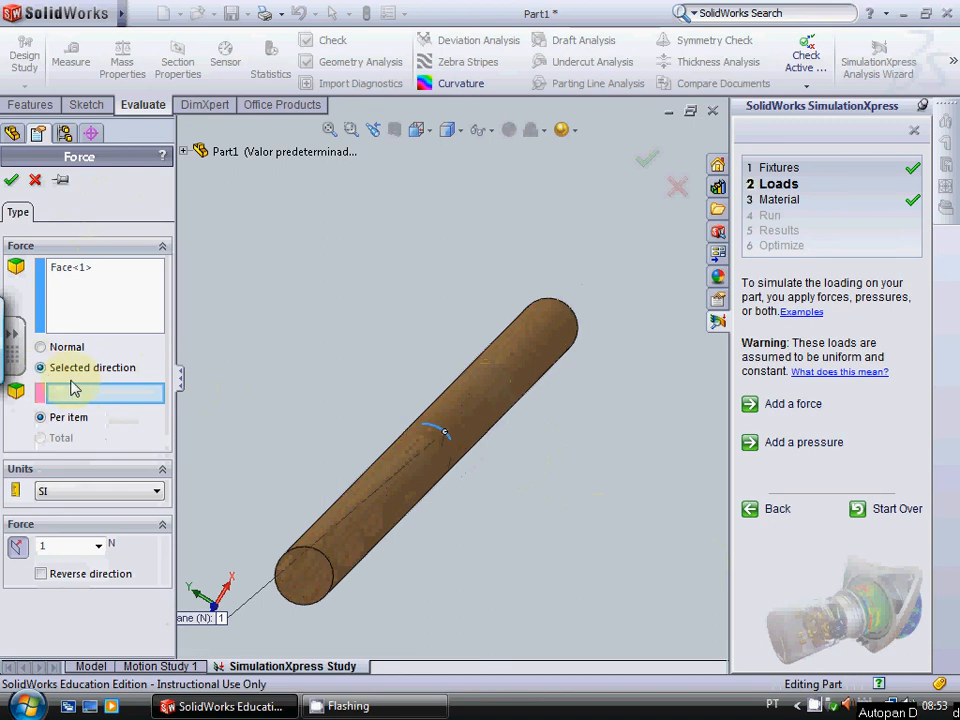
left_click(184, 152)
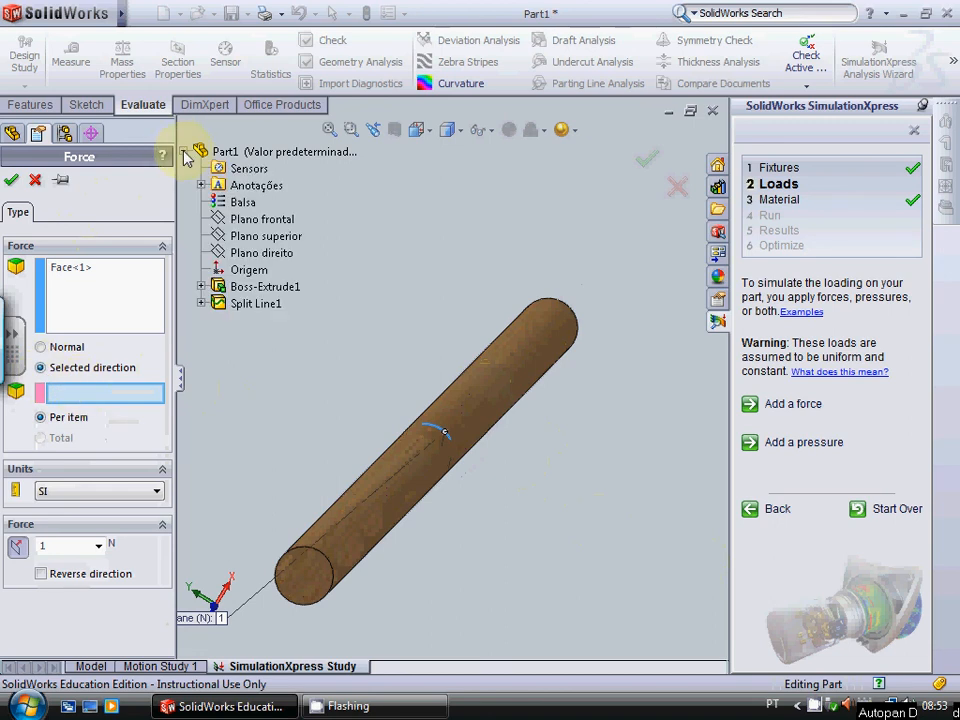
left_click(258, 253)
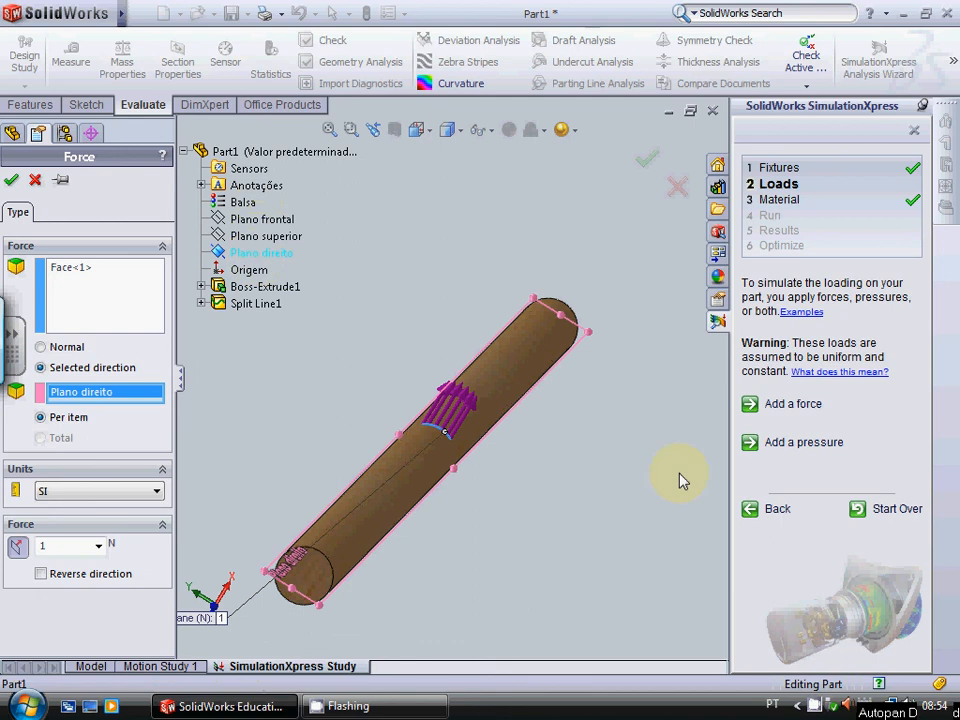
scroll(500, 455, "down", 3)
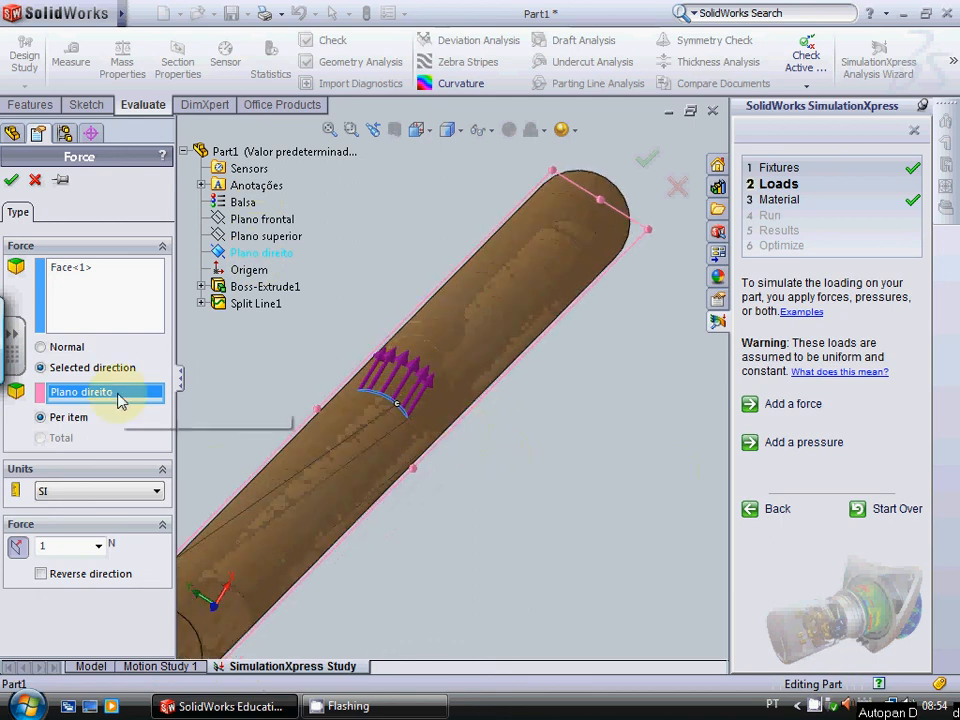
left_click(41, 574)
scroll(639, 418, "up", 4)
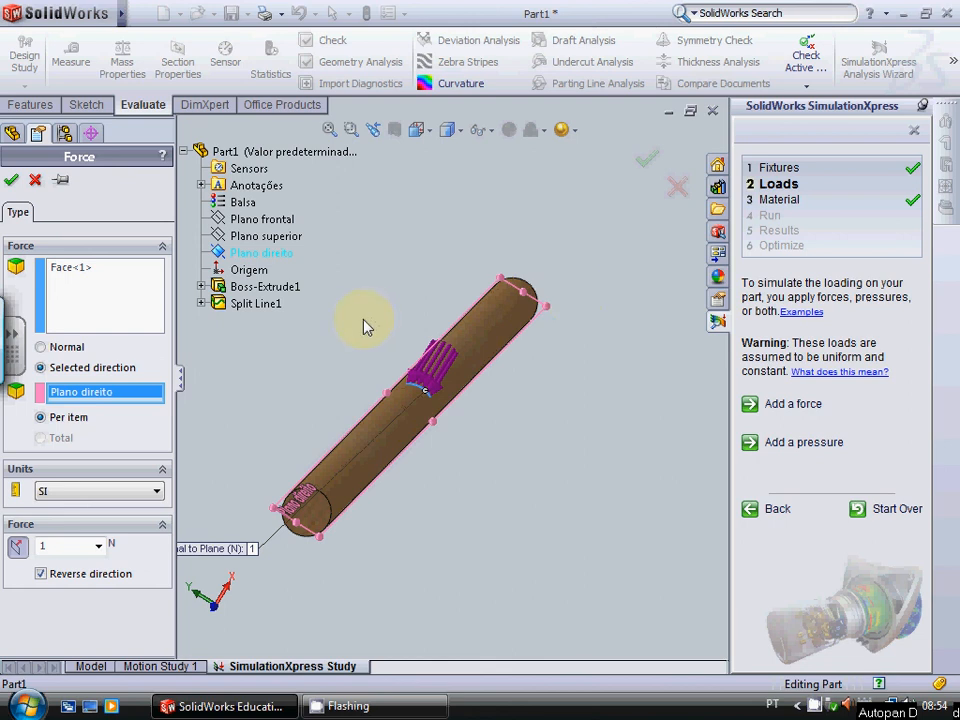
Step: Set the force to 30 N per item, apply it and inspect its arrows on the slot-shaped face
double_click(75, 545)
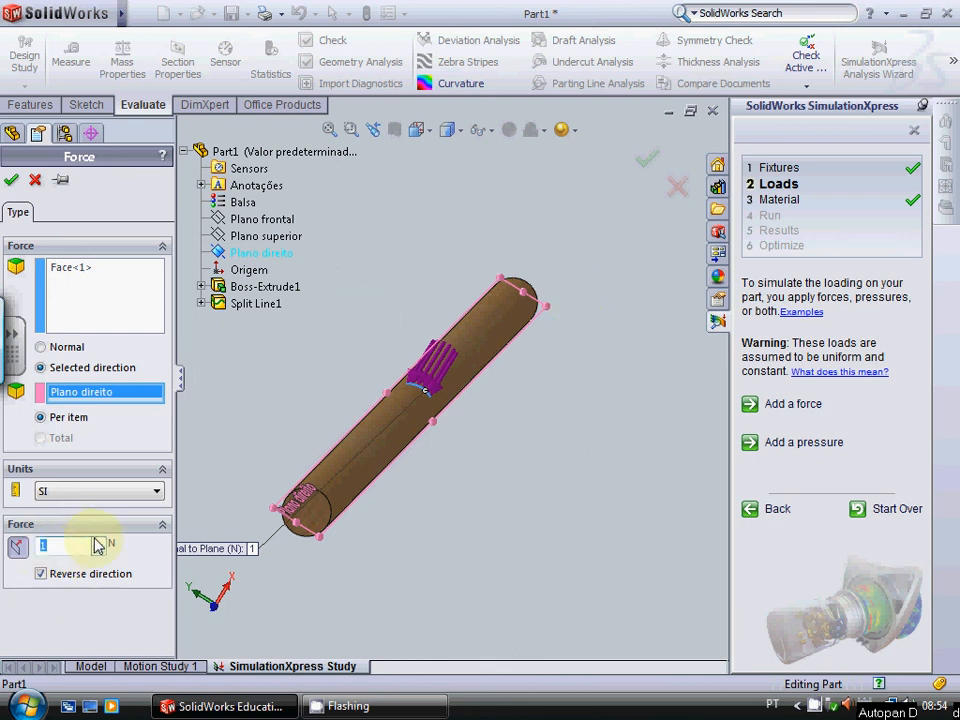
type("30")
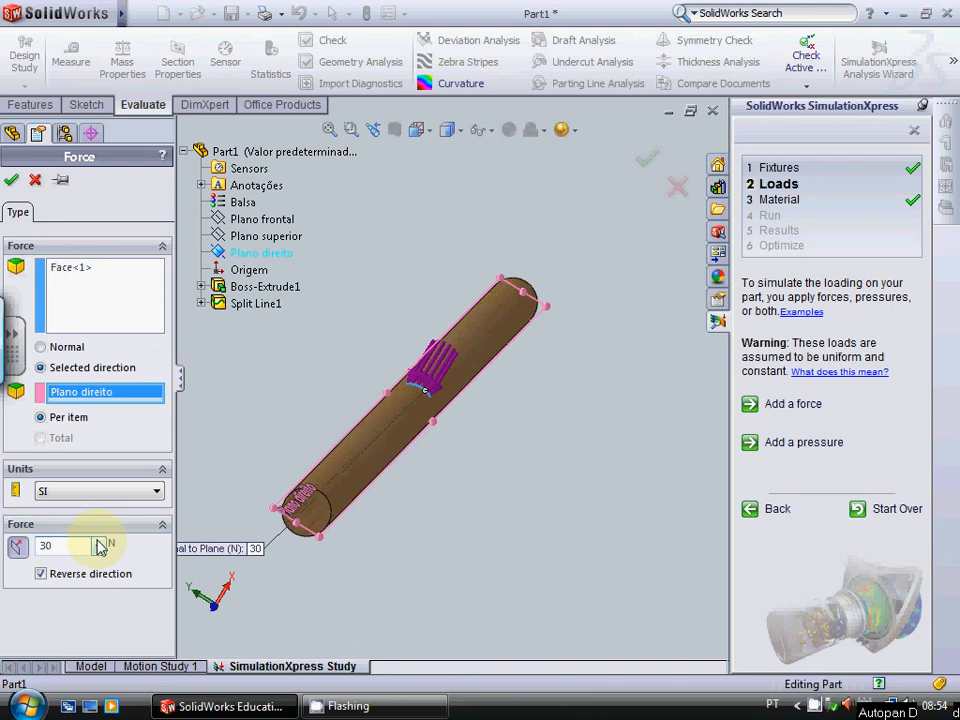
left_click(12, 181)
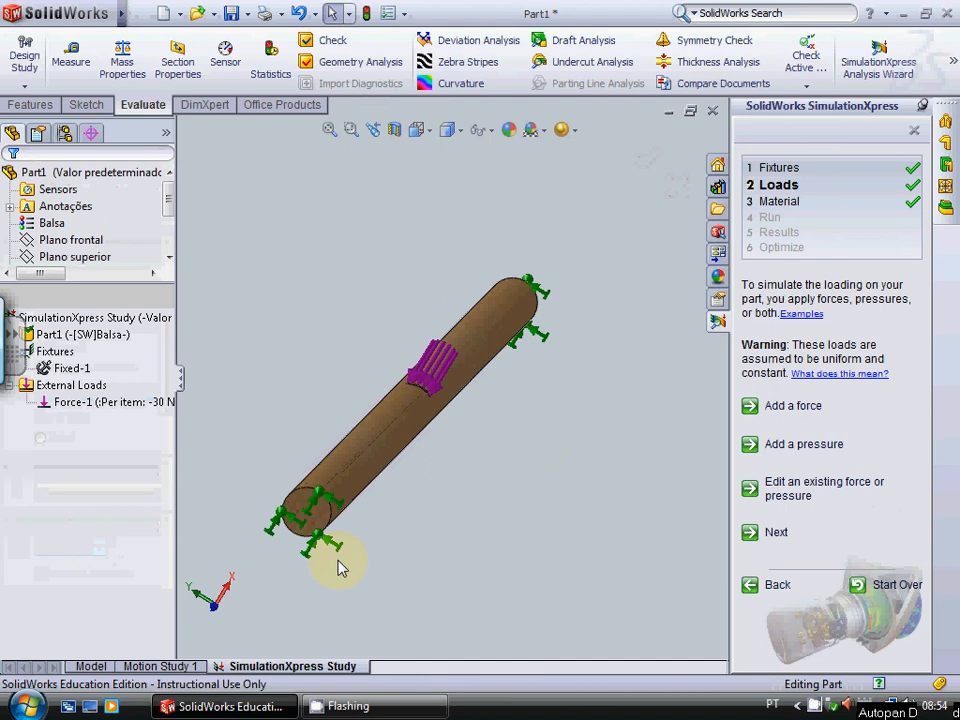
scroll(566, 378, "down", 10)
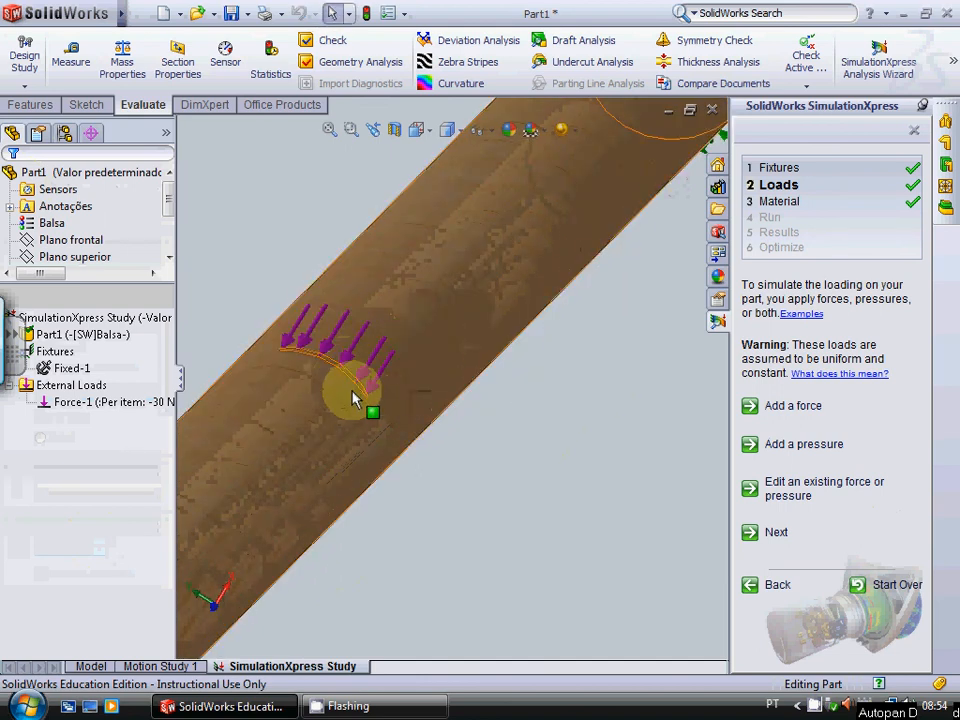
scroll(378, 377, "up", 10)
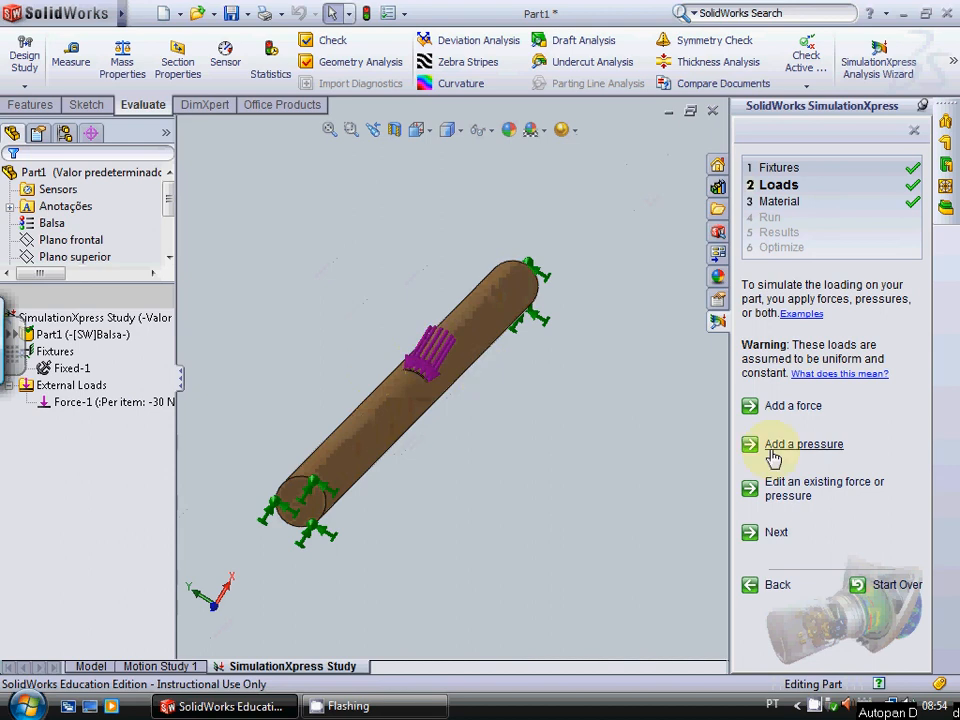
Step: Keep Balsa as the material, run the simulation and accept the animated deformation to reach the results
left_click(778, 534)
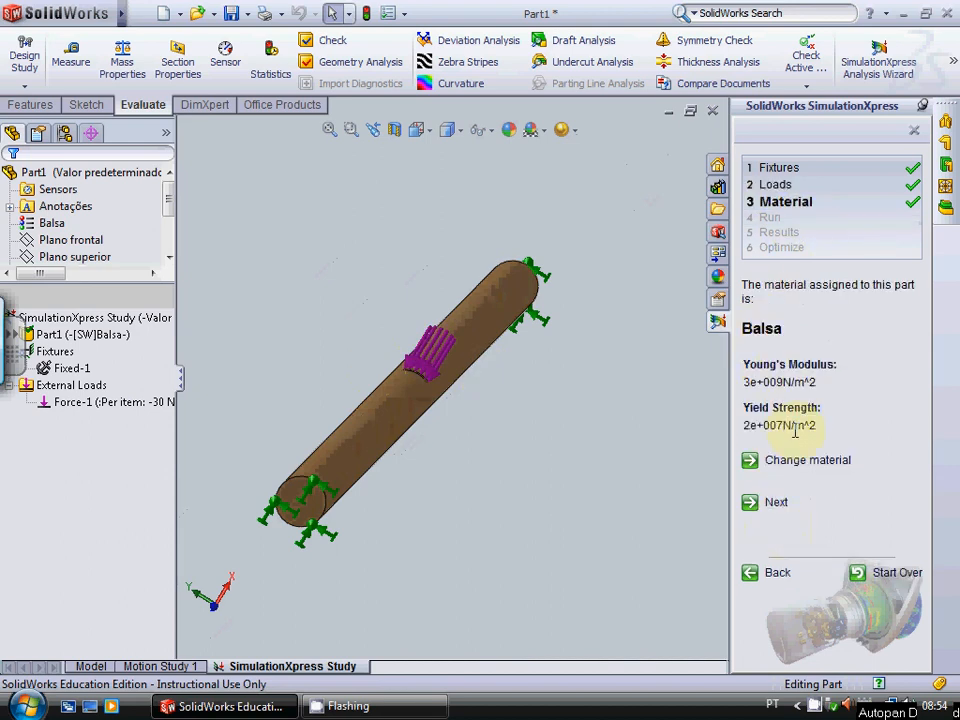
left_click(777, 504)
left_click(805, 411)
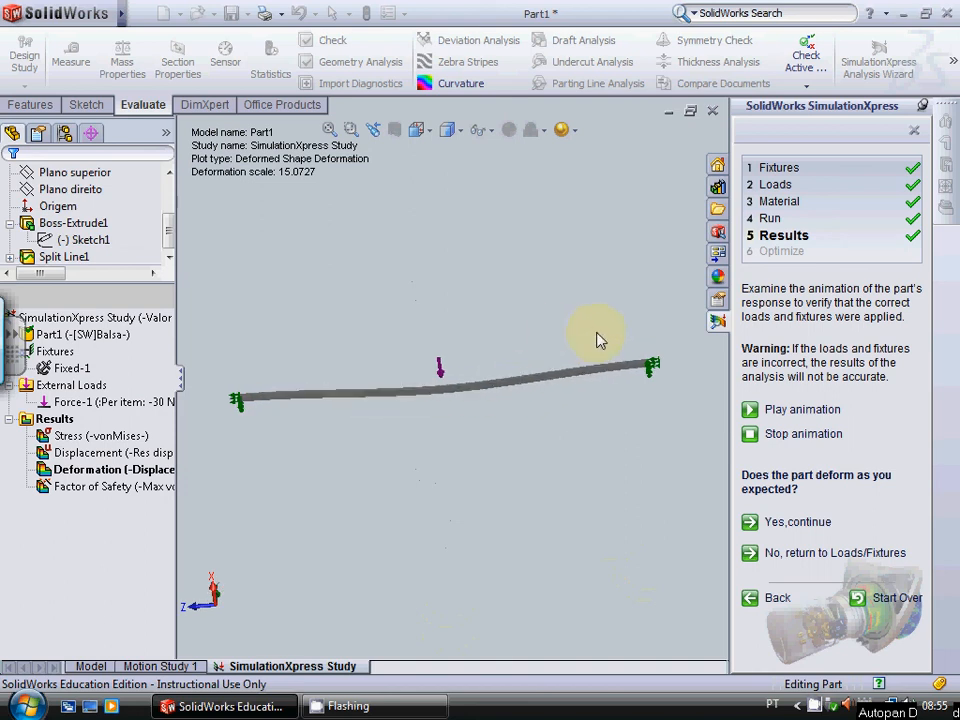
left_click(798, 522)
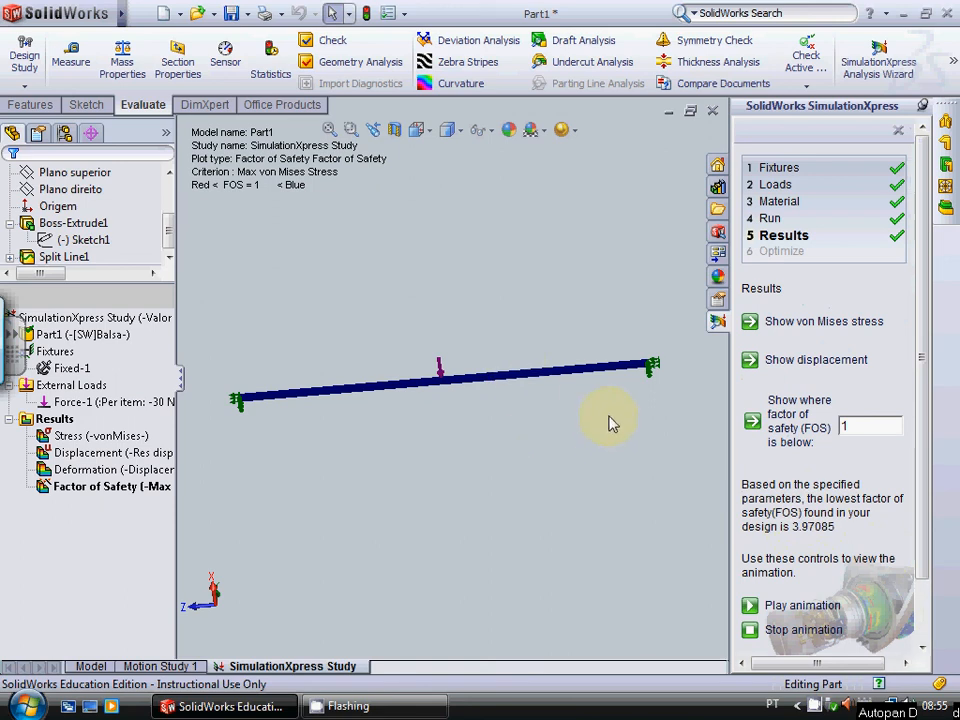
Step: Show the displacement plot and examine the deflection at the middle of the bar against the colour scale
left_click(820, 361)
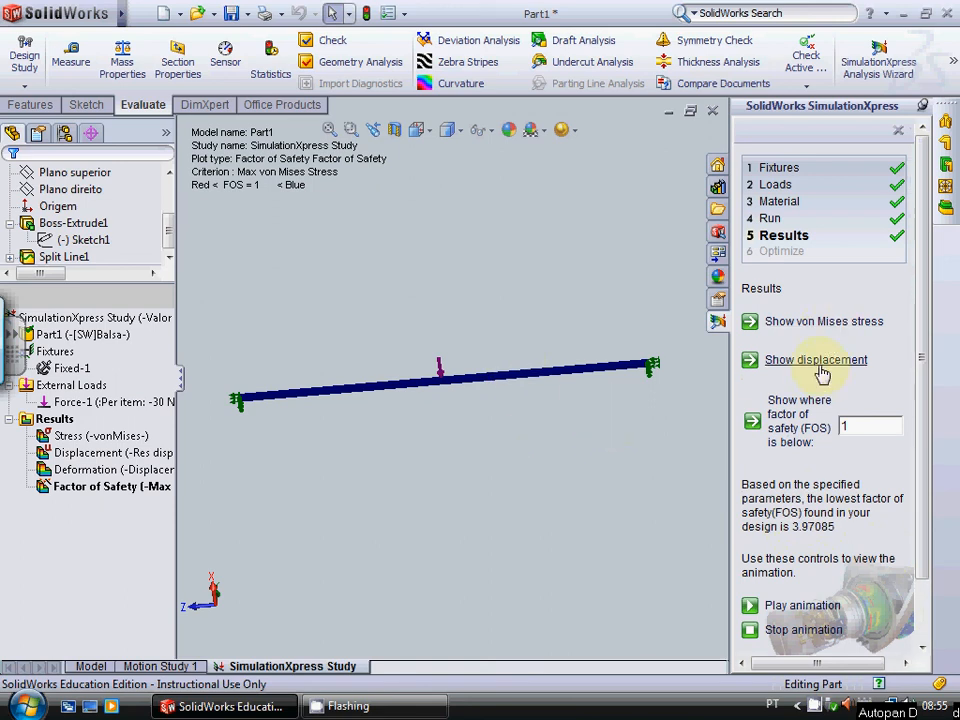
scroll(450, 387, "down", 5)
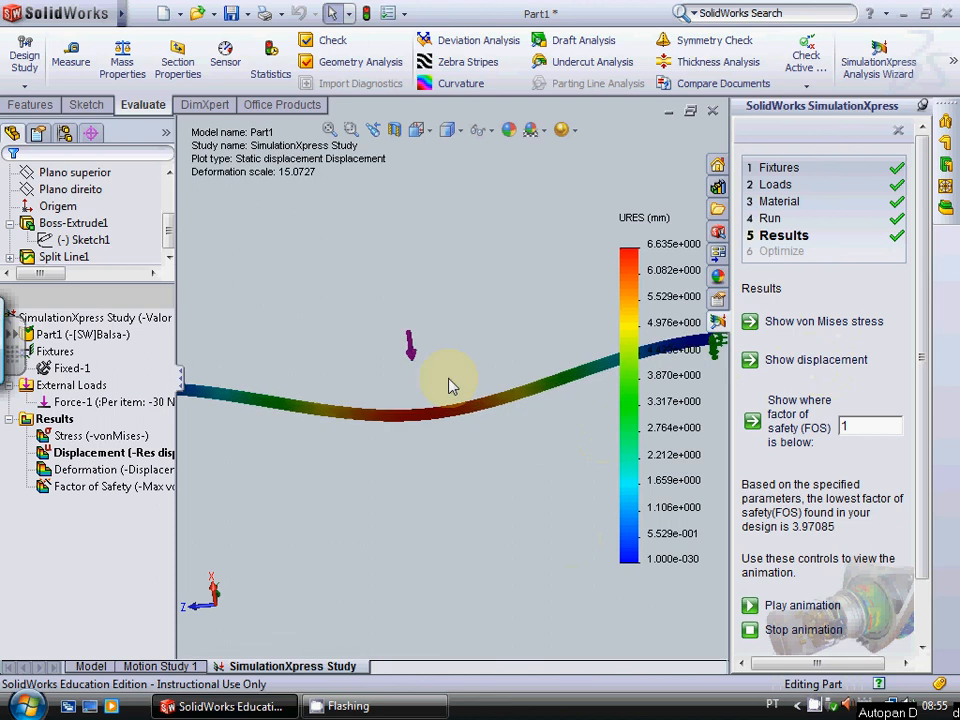
scroll(445, 390, "up", 4)
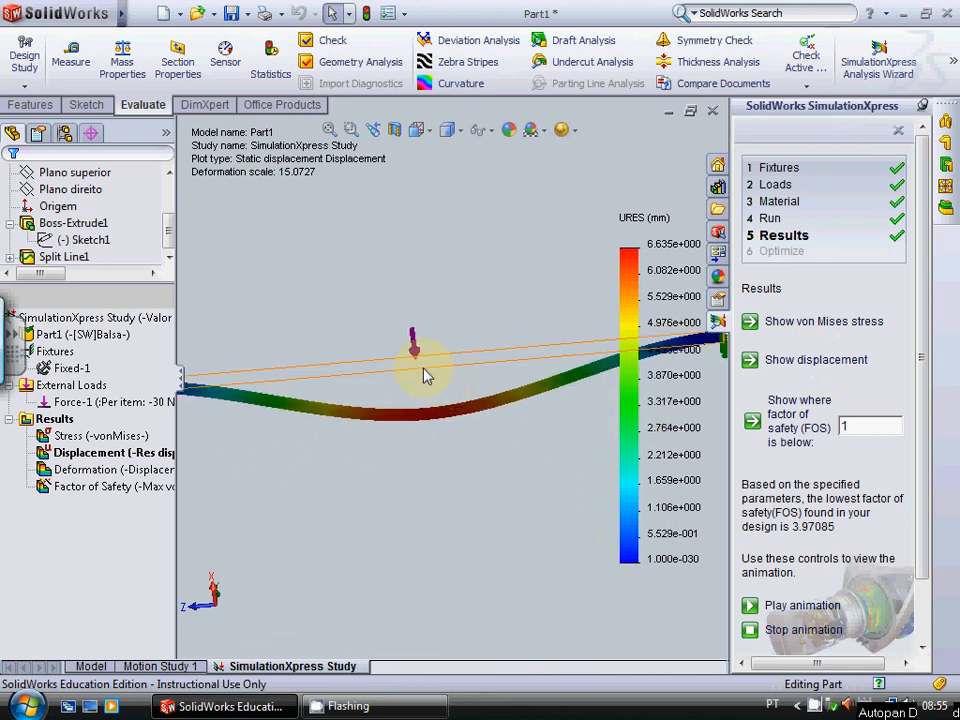
scroll(437, 430, "down", 6)
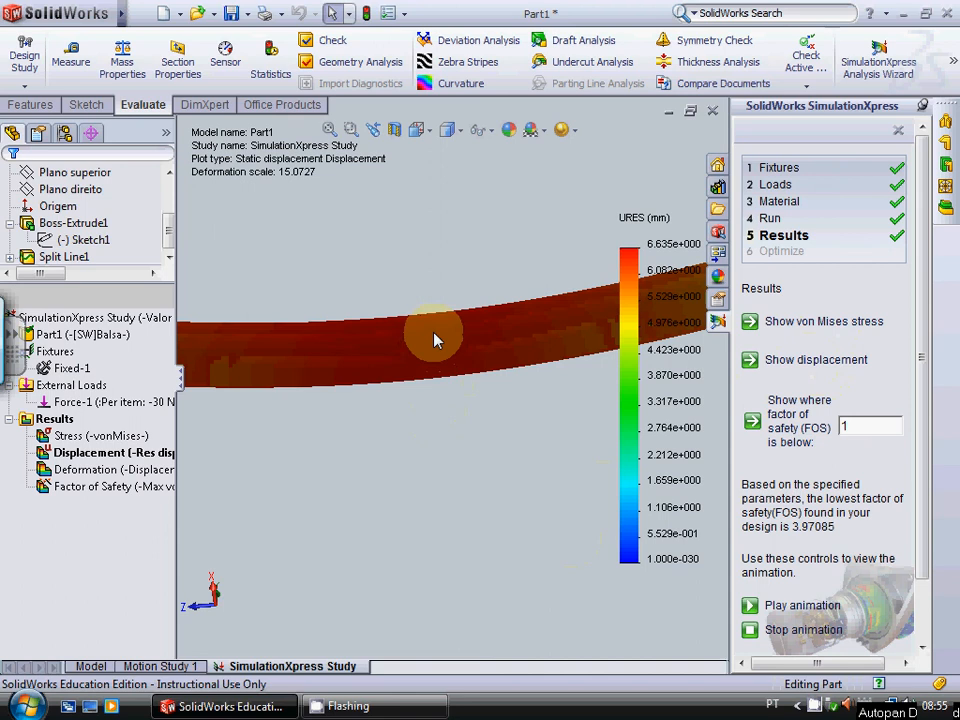
scroll(435, 340, "up", 5)
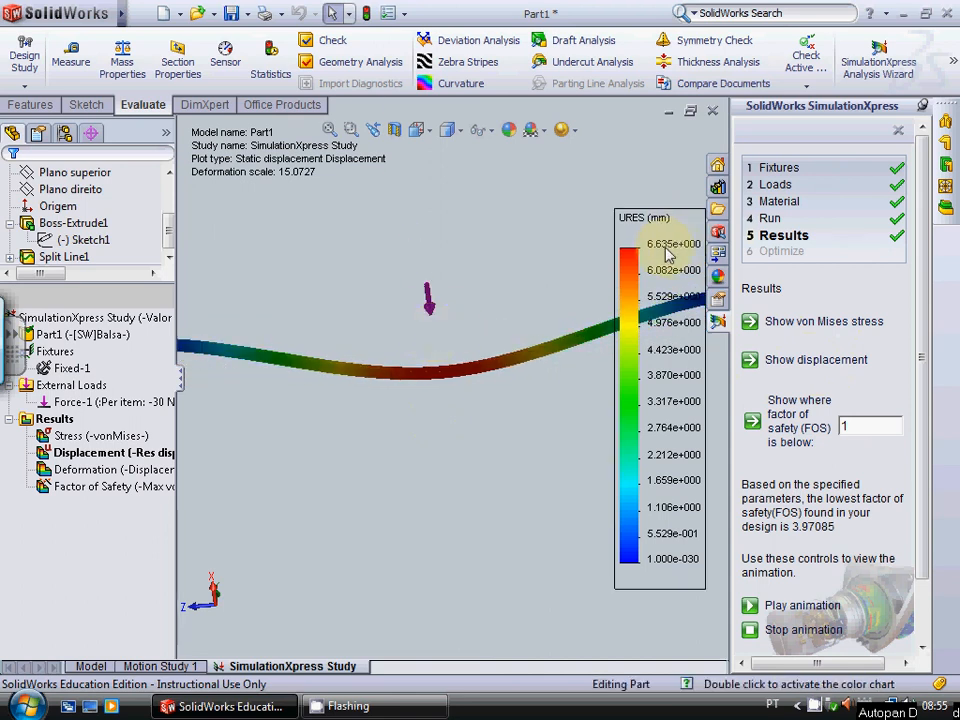
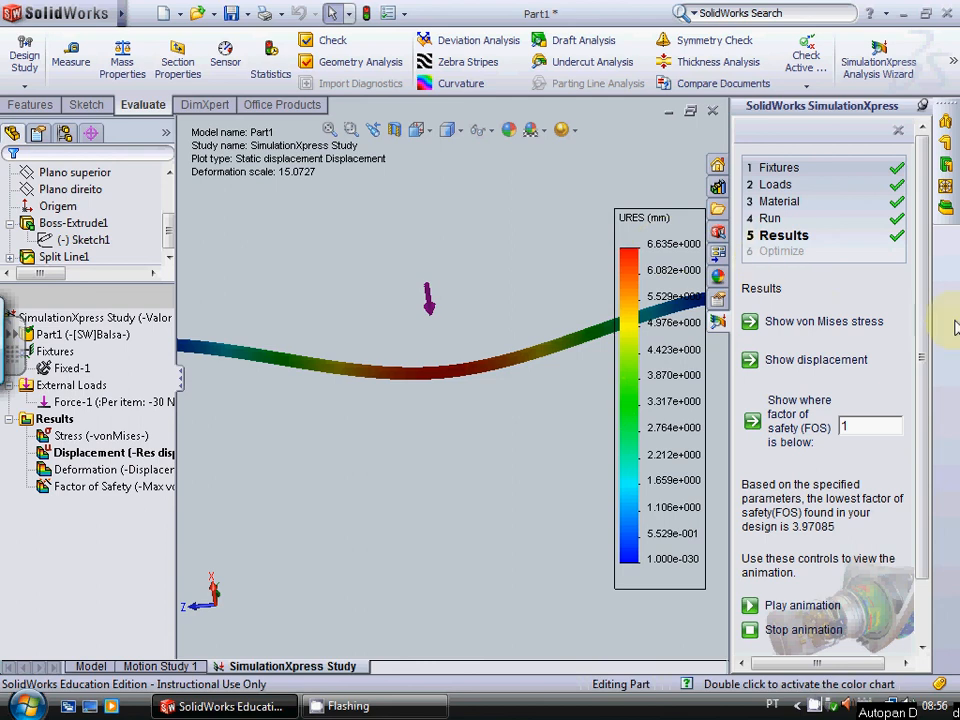
Step: Show the von Mises stress plot and examine the stress at the loaded middle and the fixed ends of the bar
left_click(840, 322)
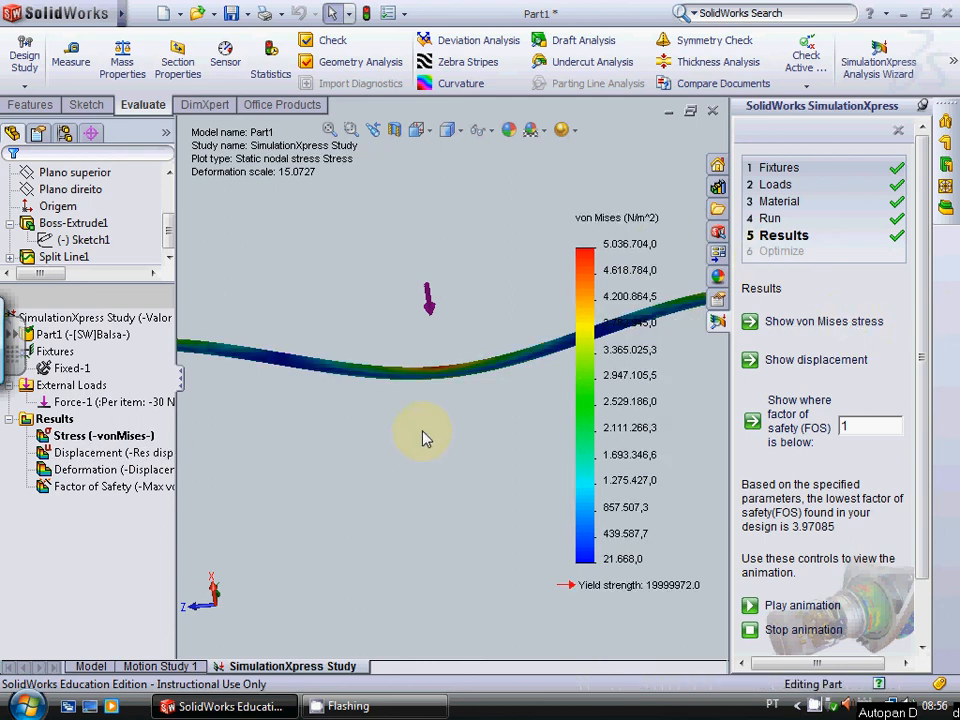
scroll(422, 437, "up", 4)
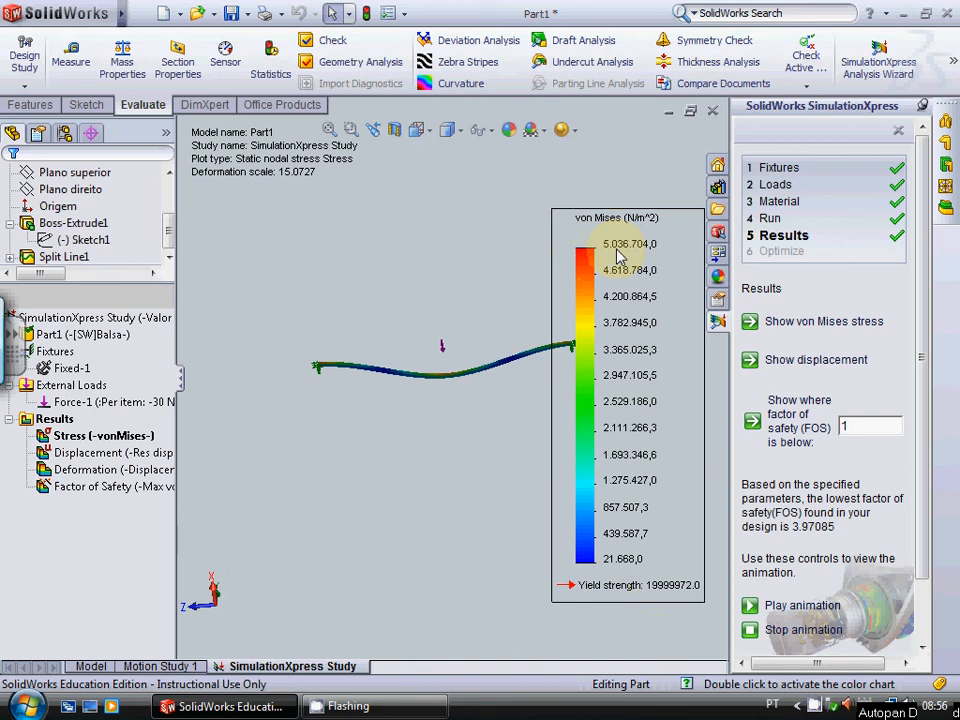
scroll(437, 390, "down", 5)
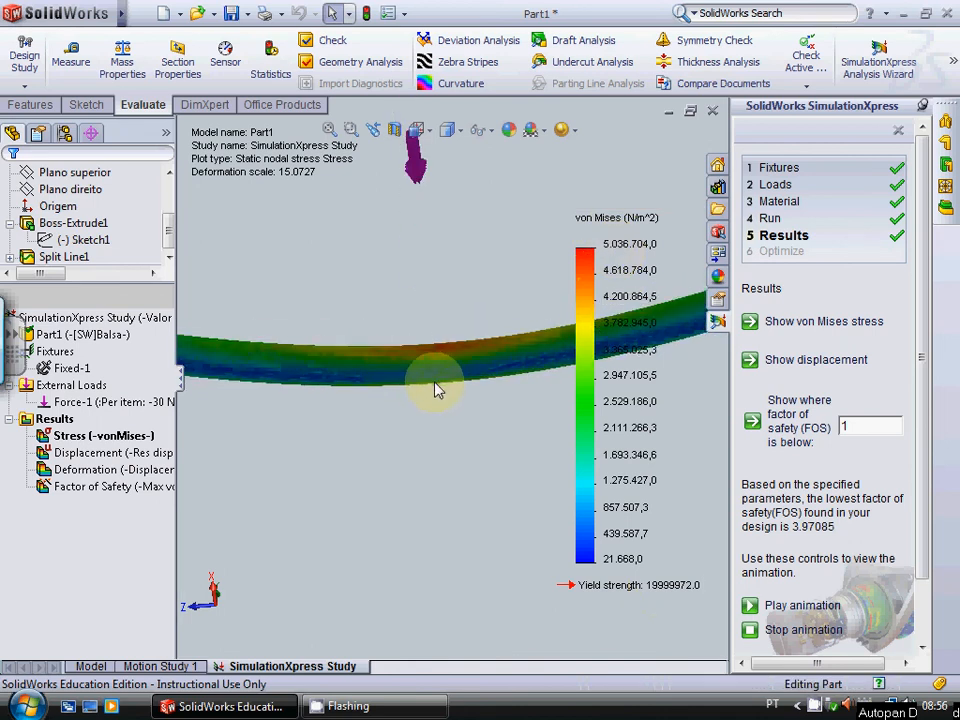
scroll(420, 370, "up", 5)
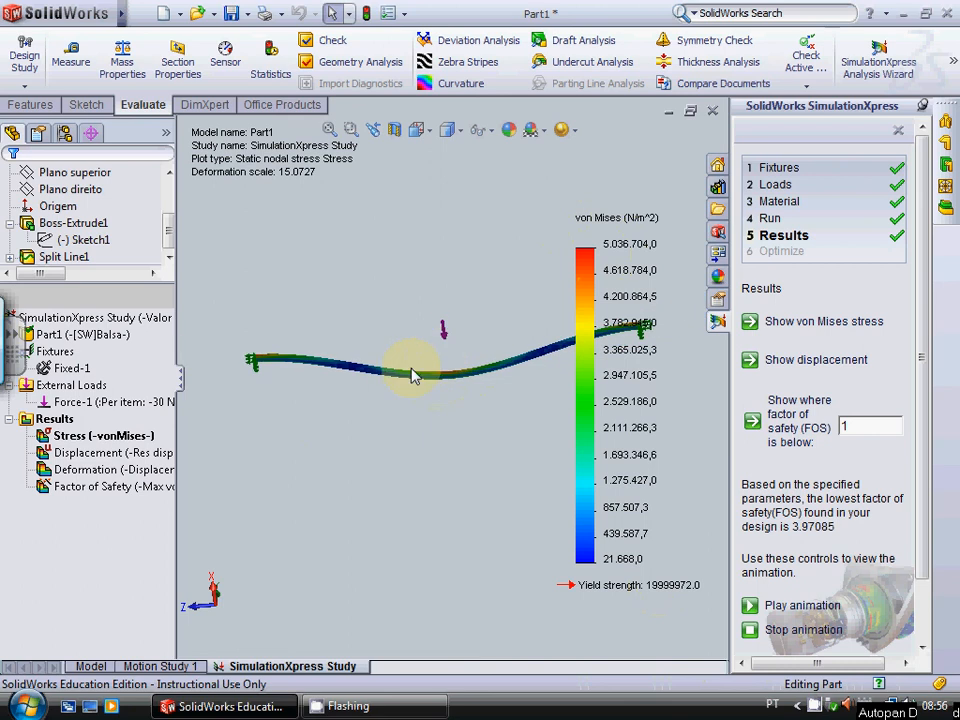
scroll(286, 375, "down", 6)
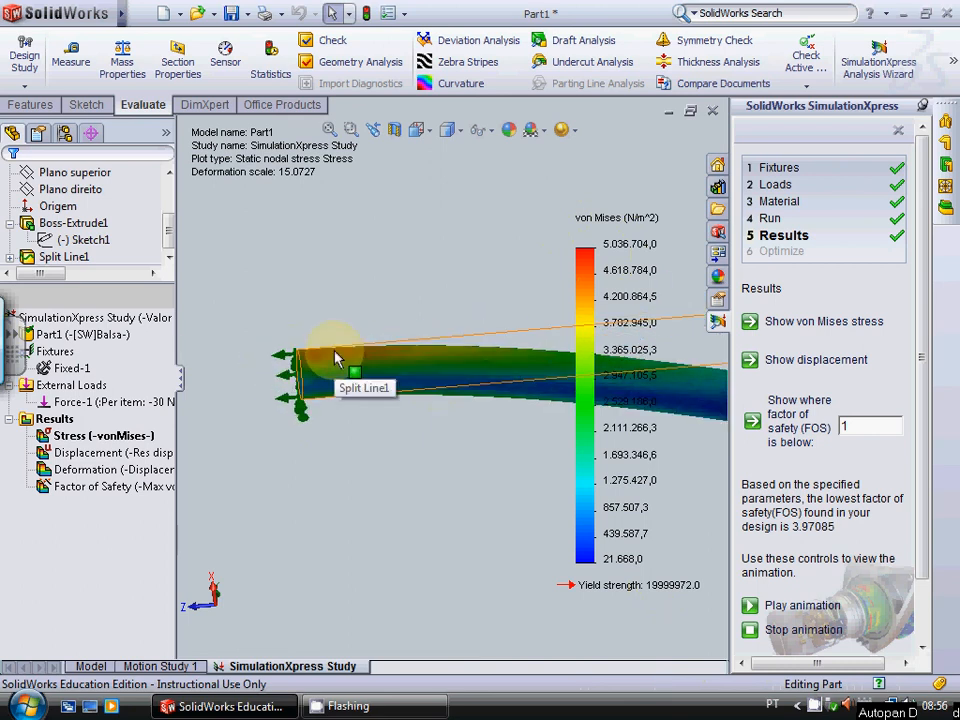
scroll(336, 358, "up", 8)
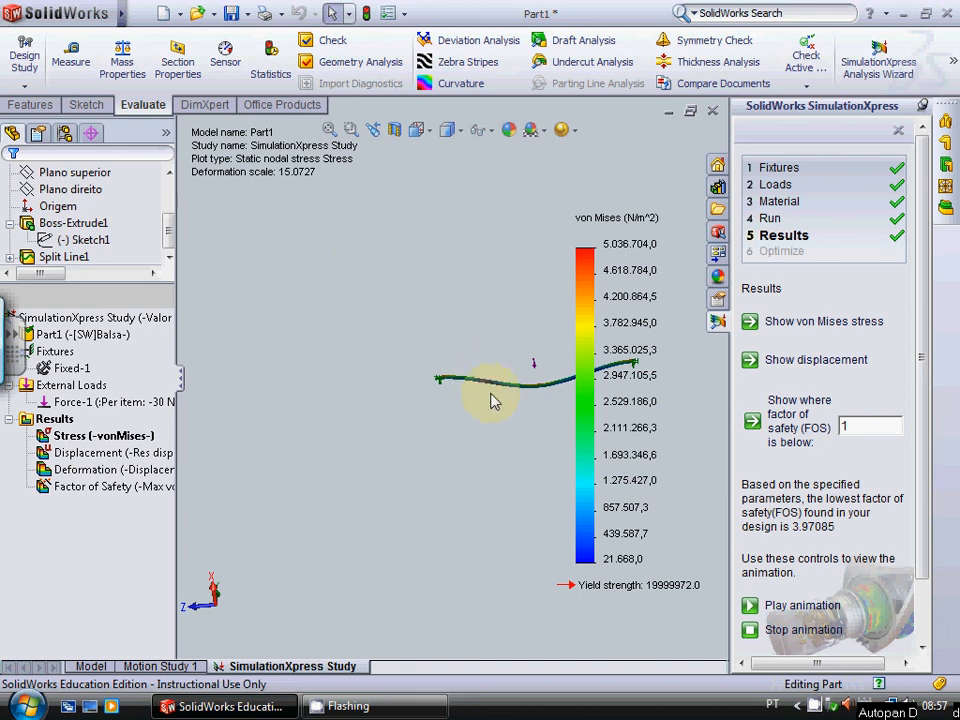
scroll(501, 397, "down", 5)
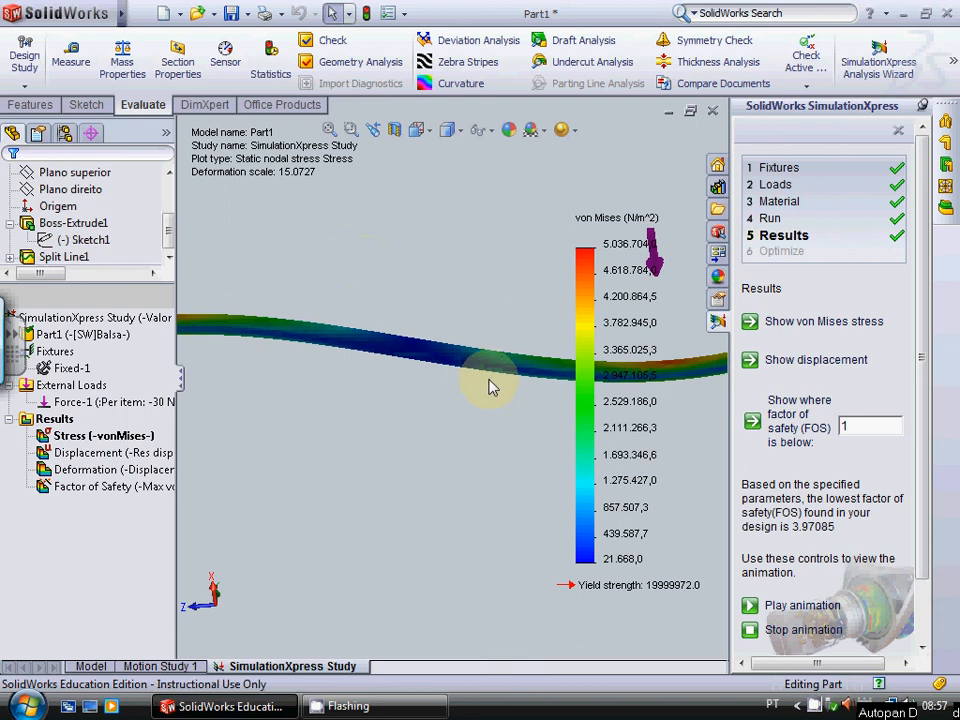
scroll(490, 385, "up", 3)
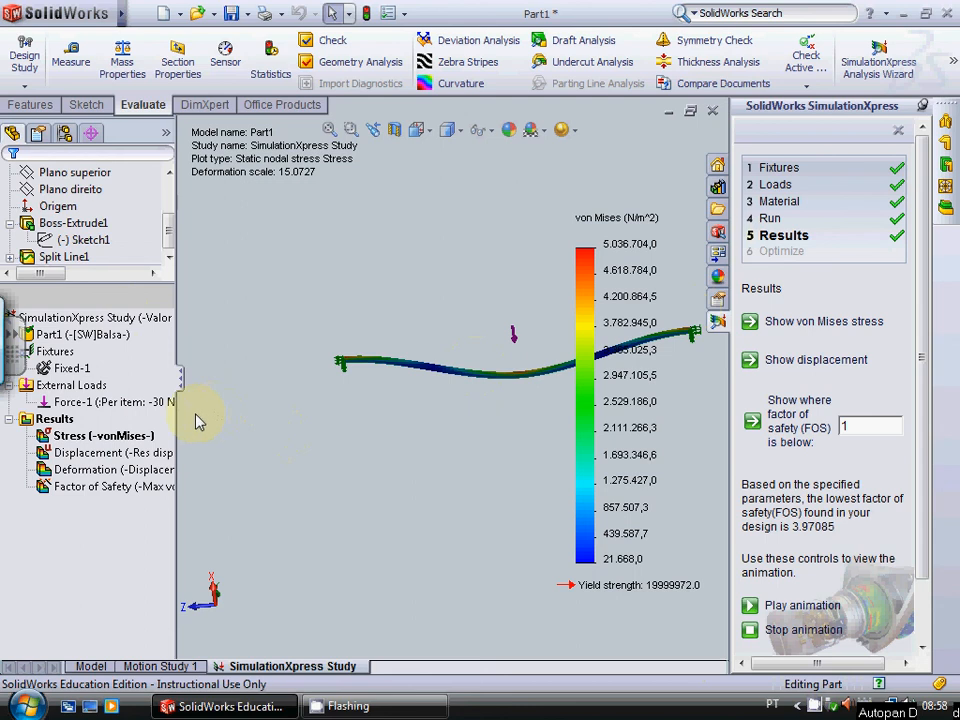
left_click(114, 372)
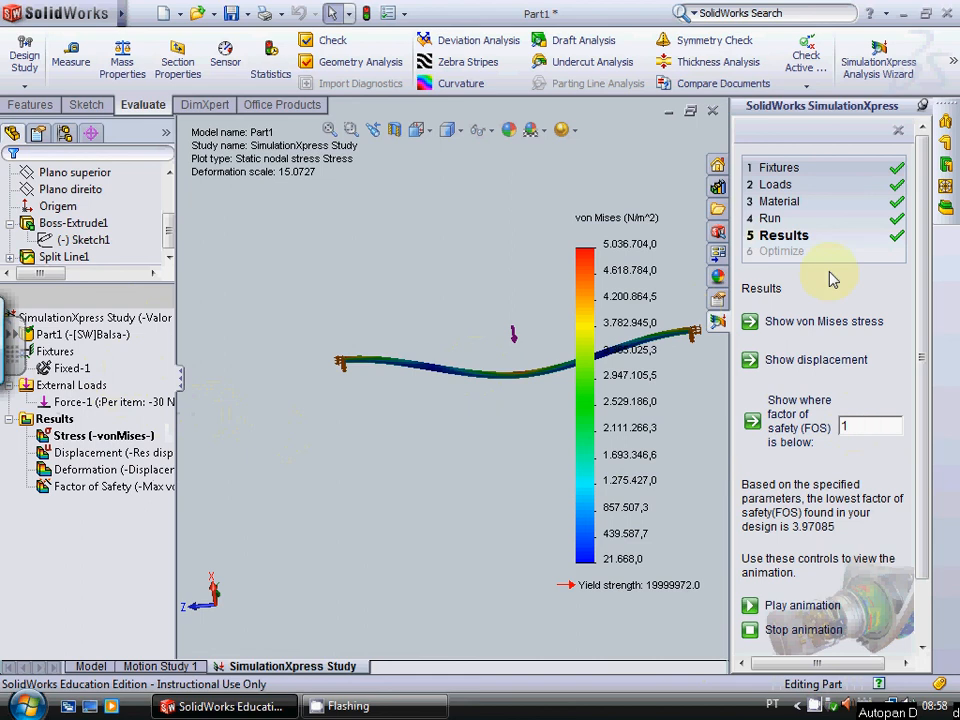
Step: Return to the run settings, accept deleting the old results and remesh the bar at a density slightly finer than the default
left_click(780, 219)
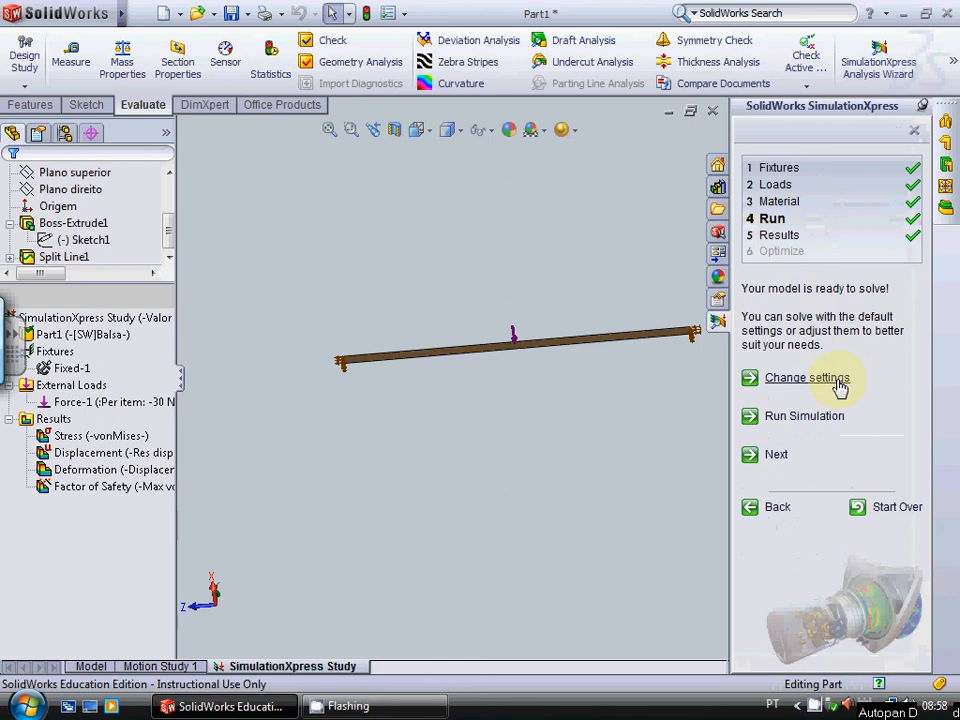
left_click(780, 380)
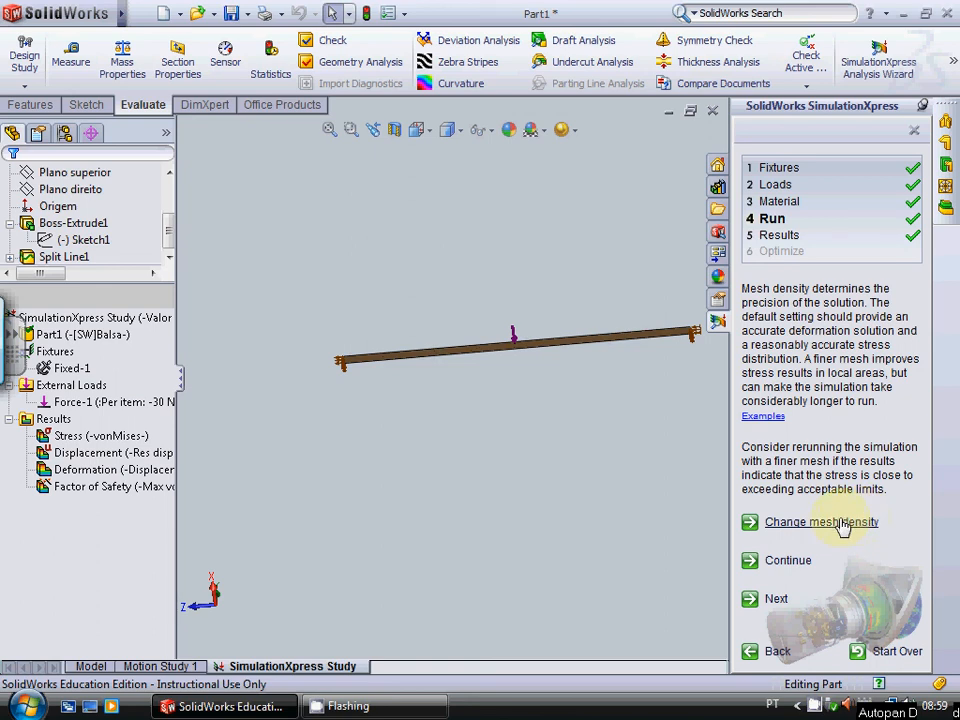
left_click(843, 526)
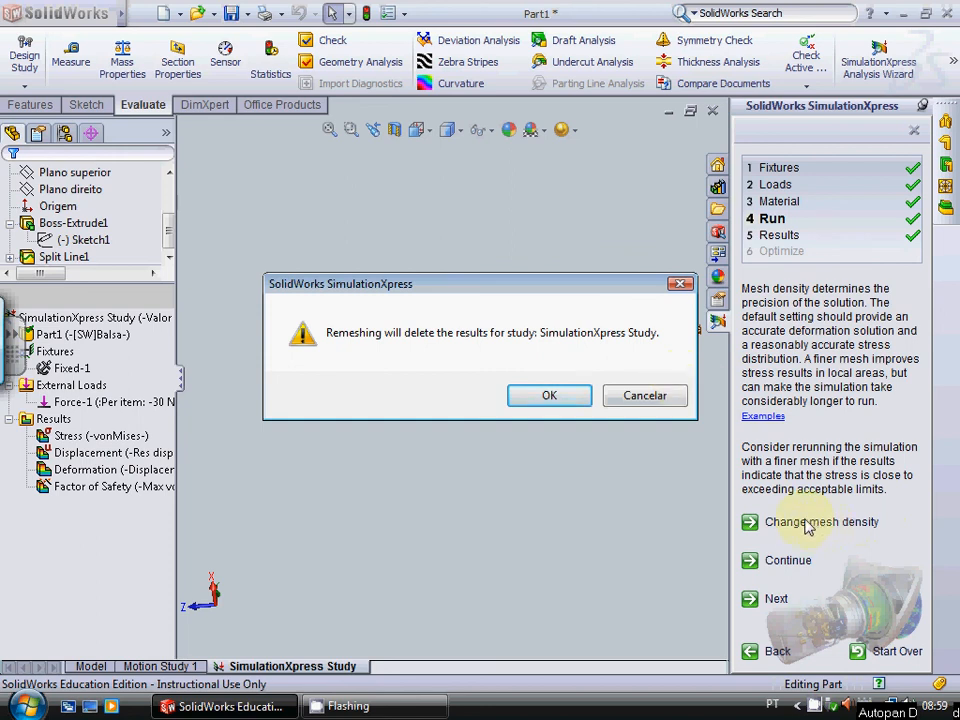
left_click(550, 397)
scroll(444, 360, "down", 4)
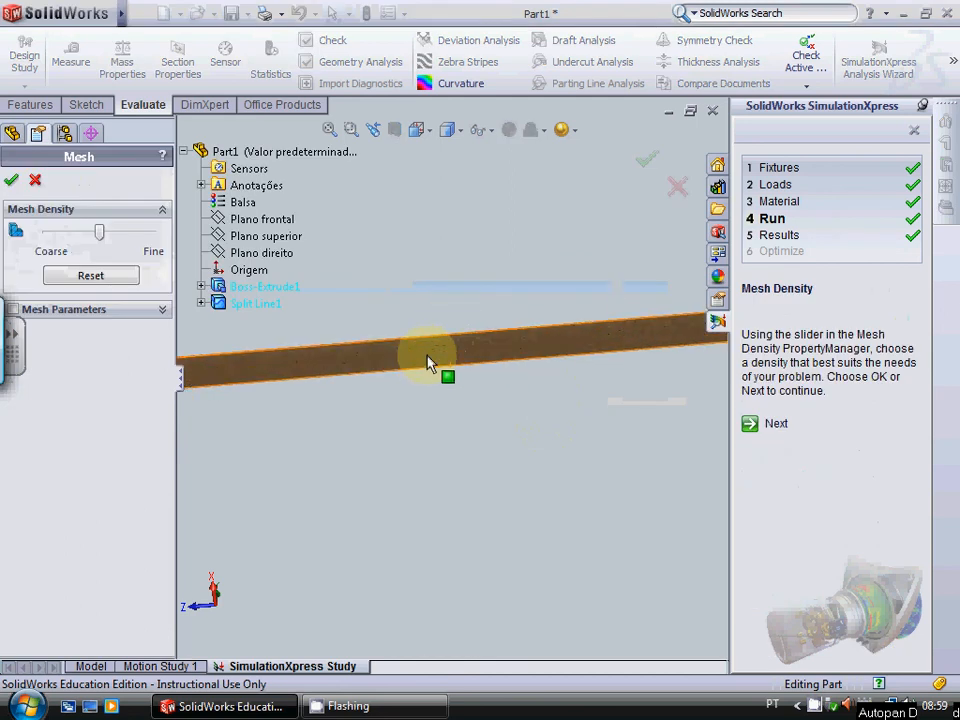
scroll(426, 360, "down", 5)
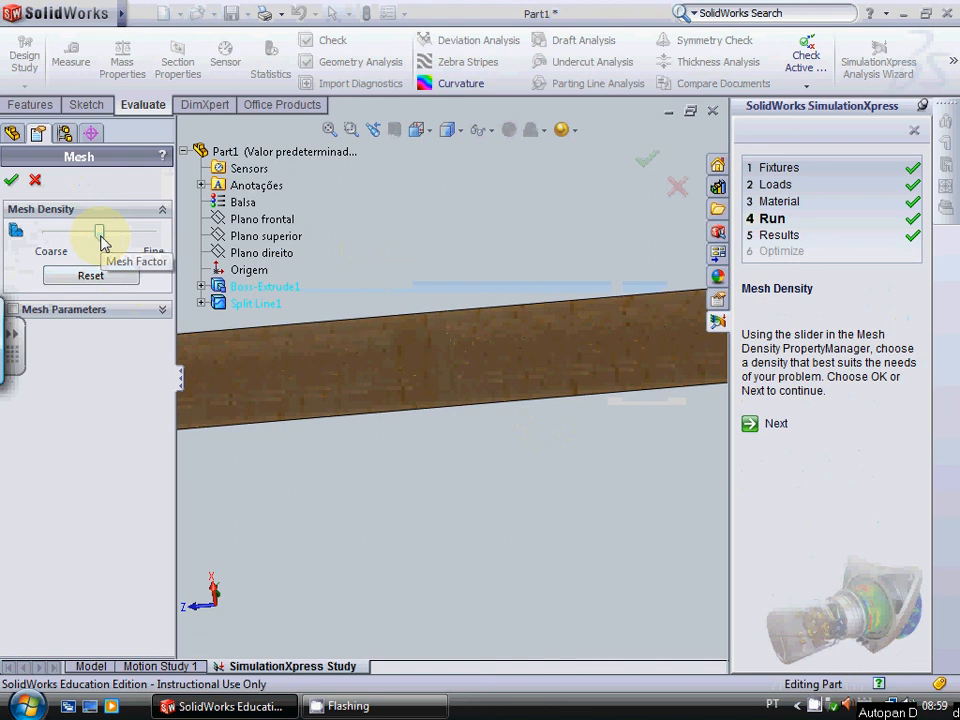
left_click_drag(101, 240, 113, 244)
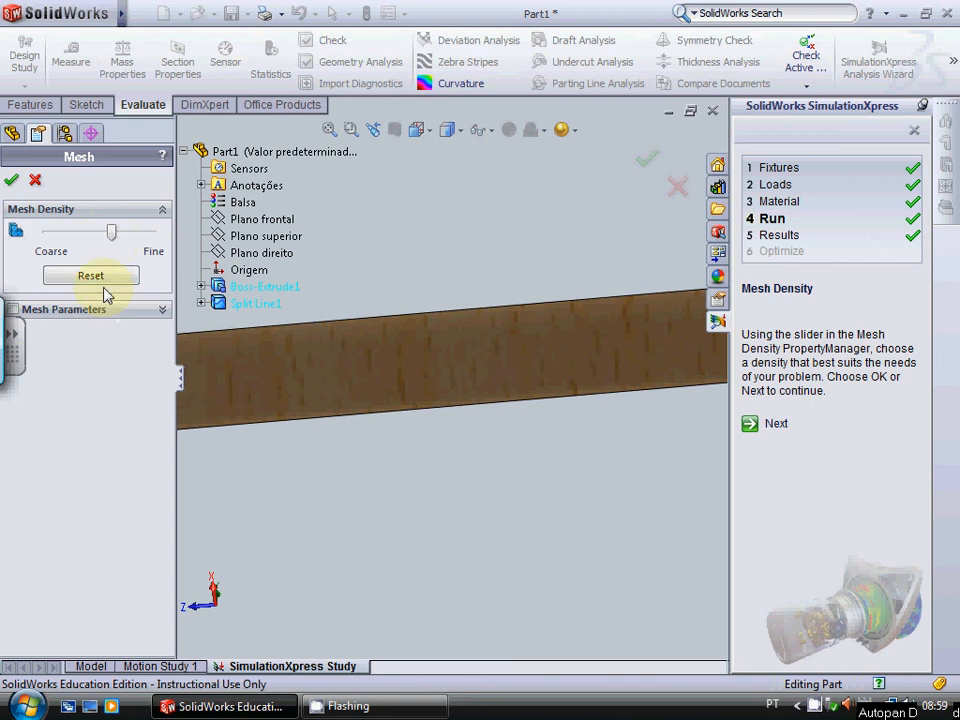
left_click(101, 281)
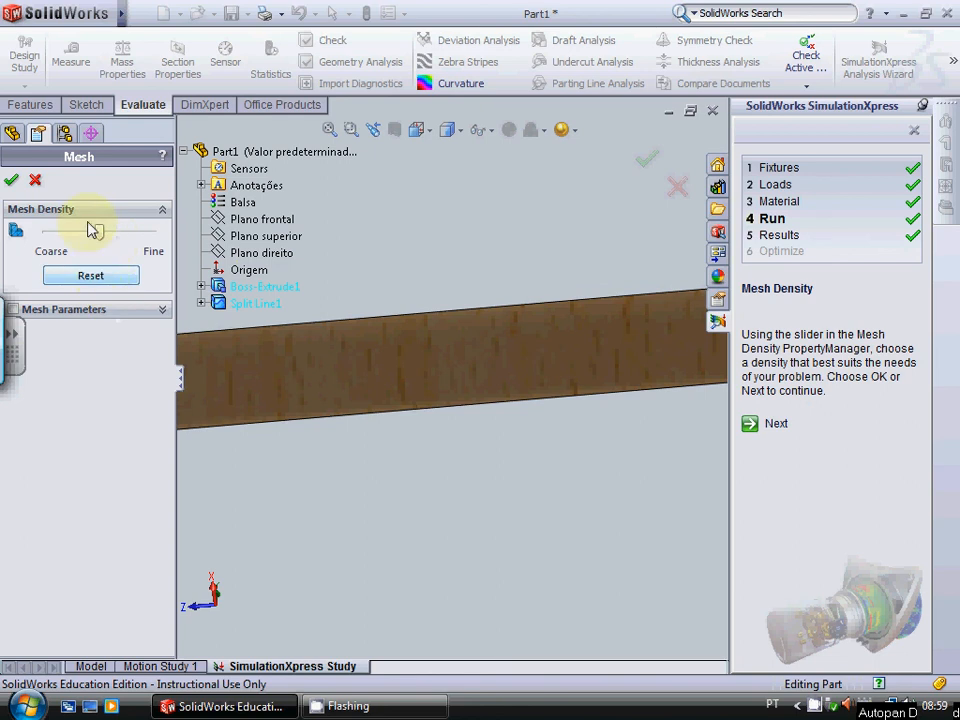
left_click_drag(104, 238, 112, 240)
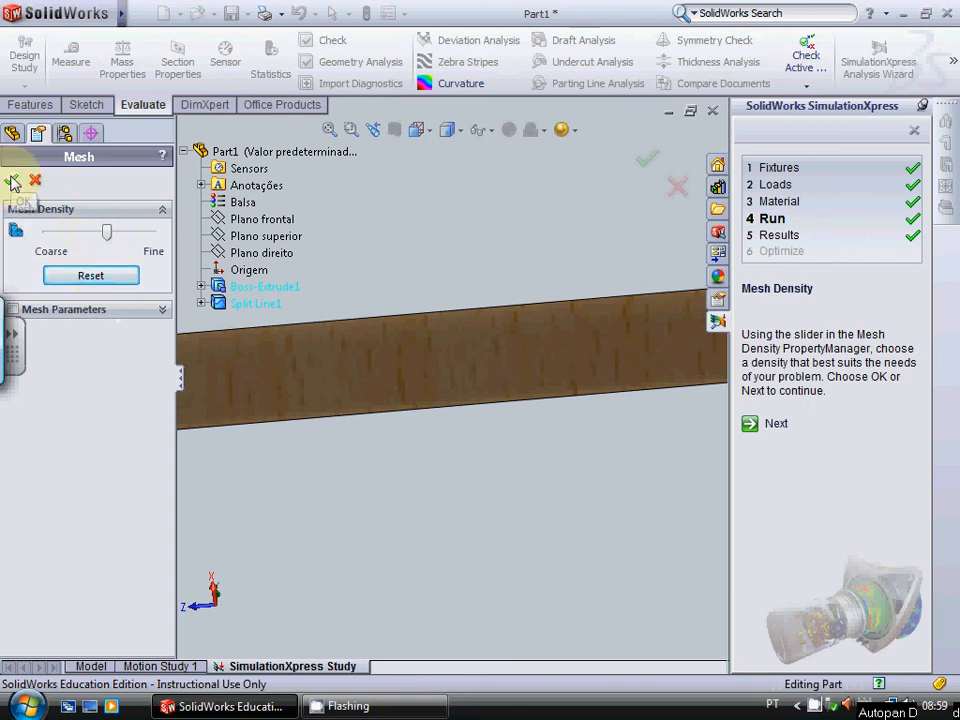
left_click(13, 181)
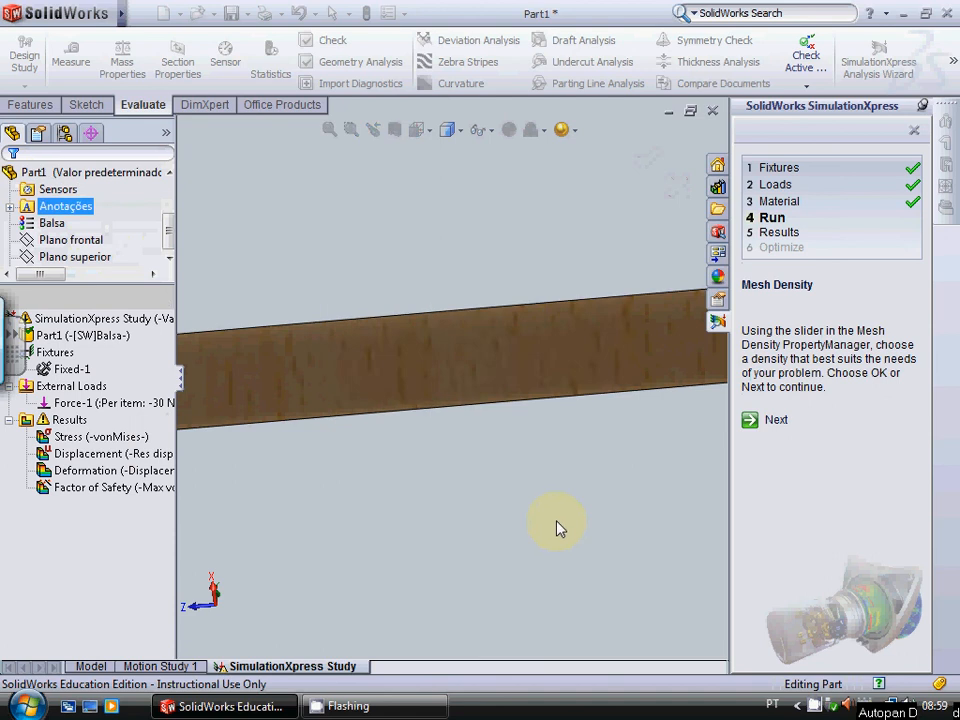
Step: Examine the element size and pattern of the slightly refined mesh along the bar, close up and from a distance
scroll(467, 392, "up", 5)
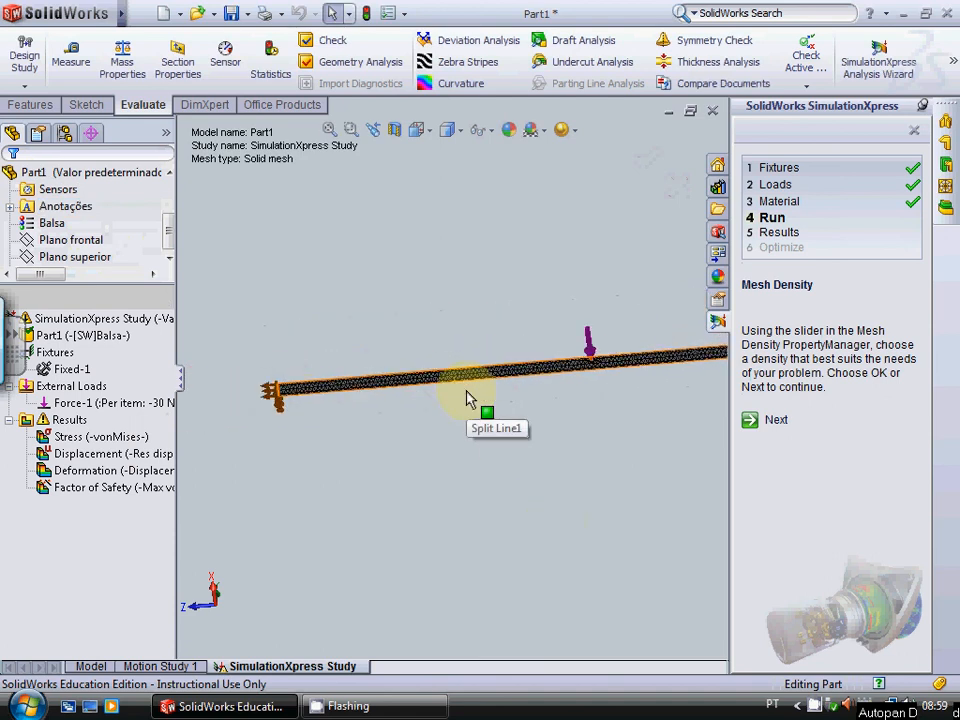
scroll(455, 400, "down", 5)
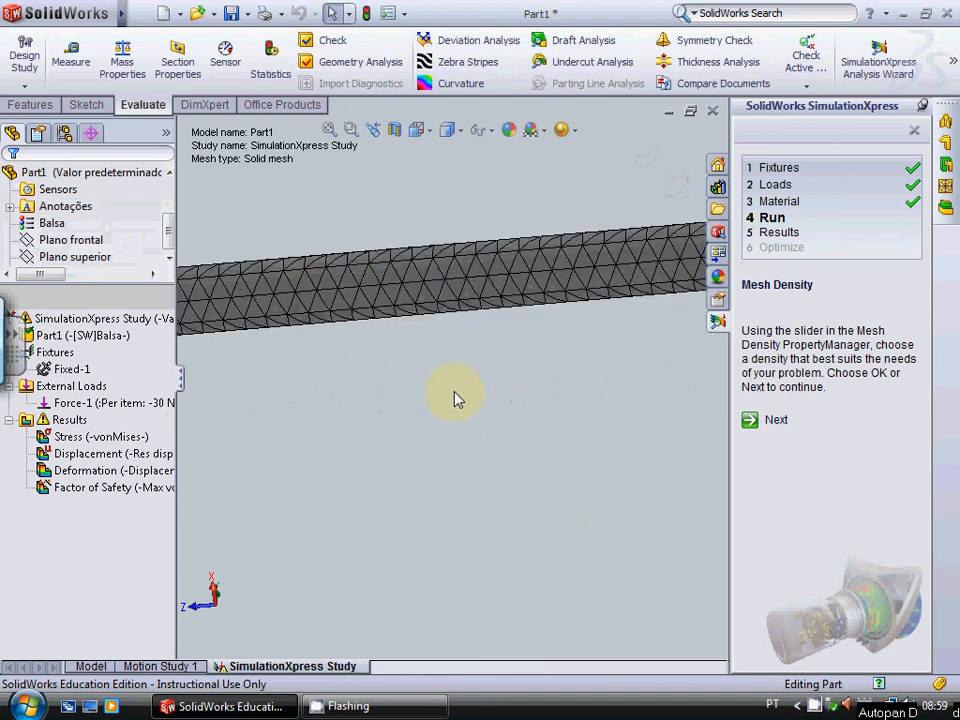
scroll(455, 398, "down", 2)
scroll(450, 295, "down", 2)
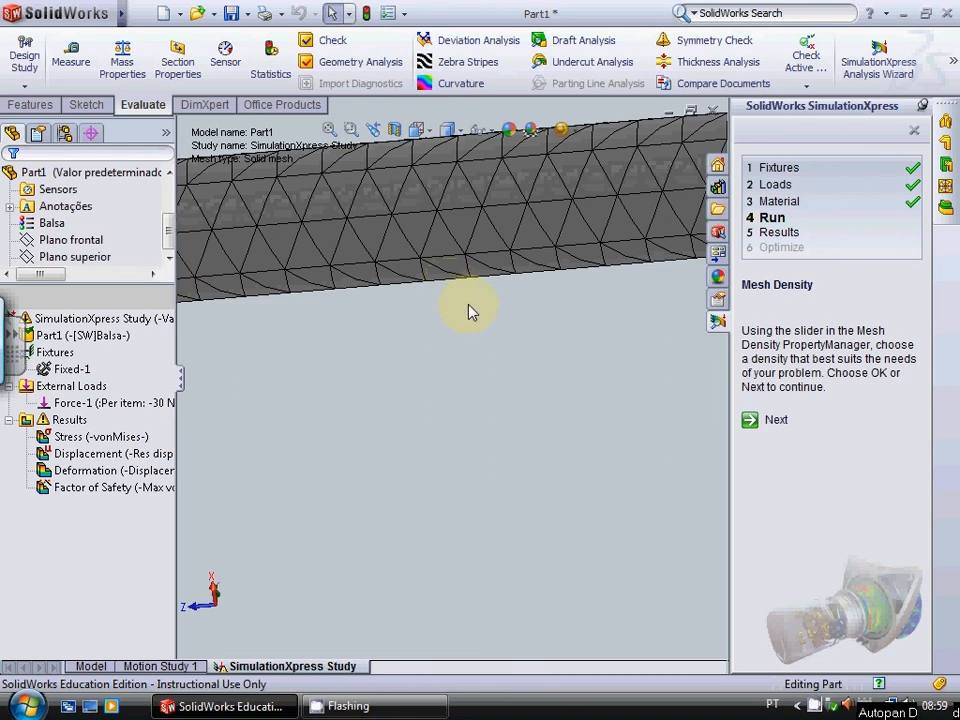
scroll(470, 312, "up", 4)
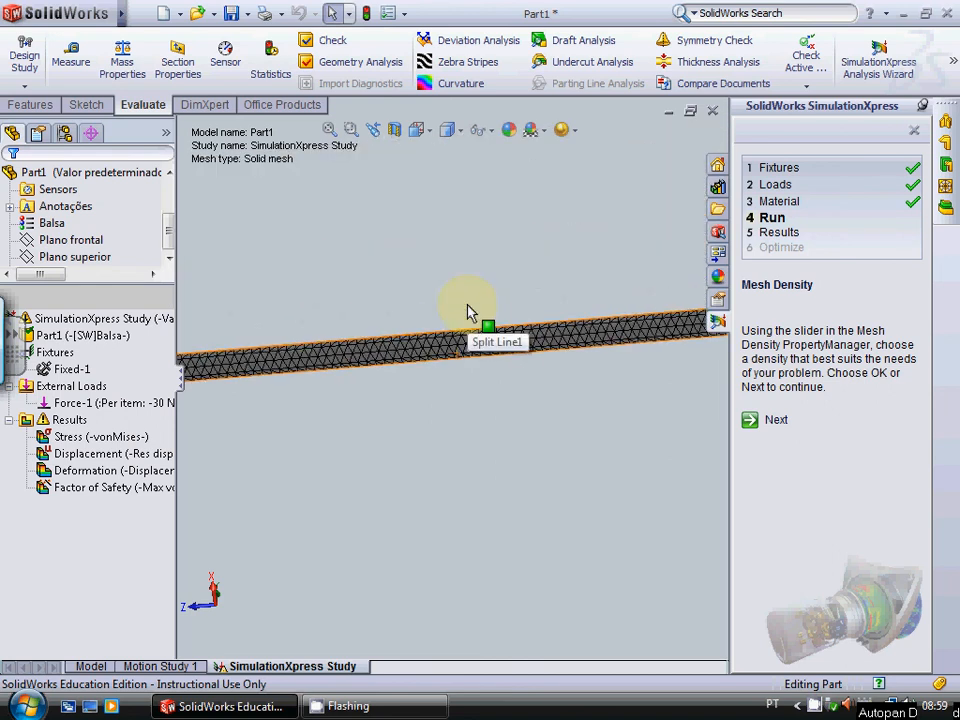
scroll(470, 312, "up", 1)
scroll(482, 340, "up", 1)
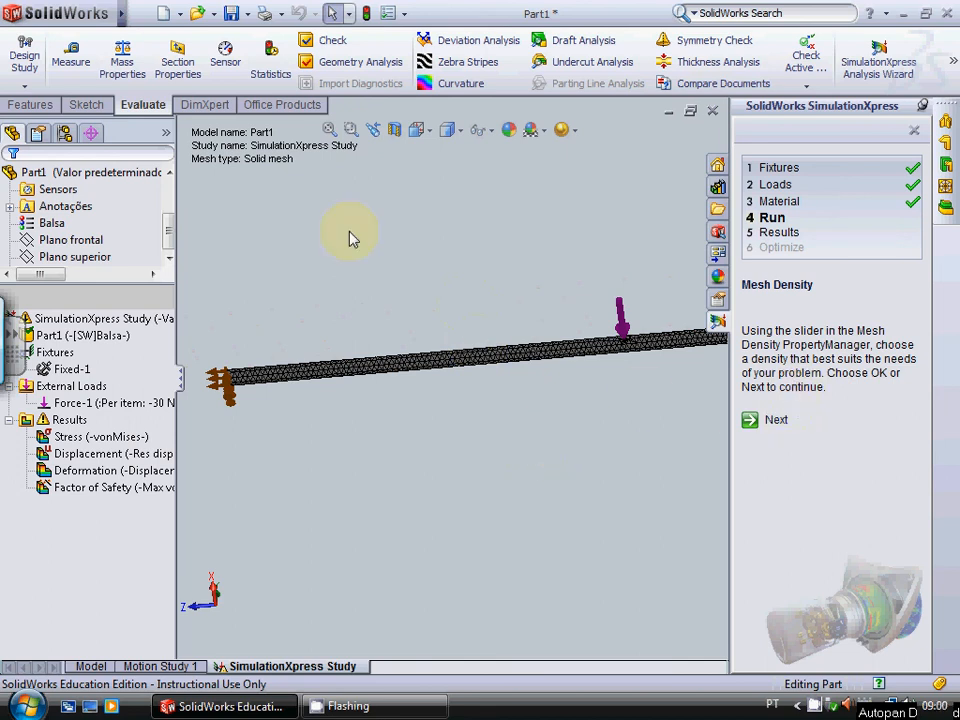
Step: Set the mesh density to about four fifths of the way from Coarse to Fine, remesh the bar and inspect its elements
left_click(768, 220)
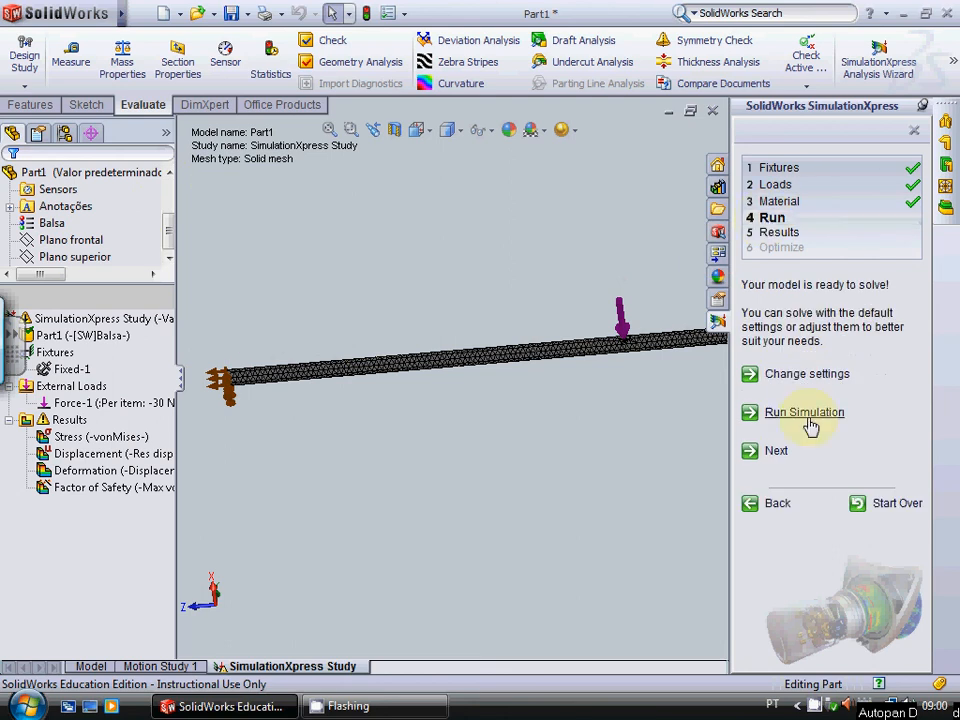
left_click(806, 375)
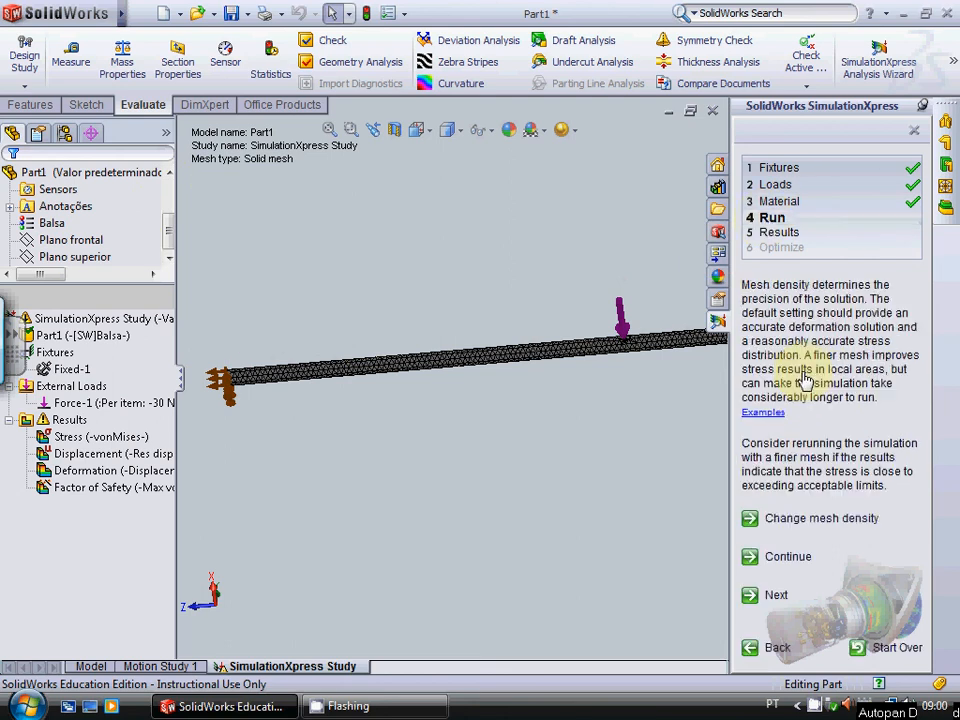
left_click(800, 520)
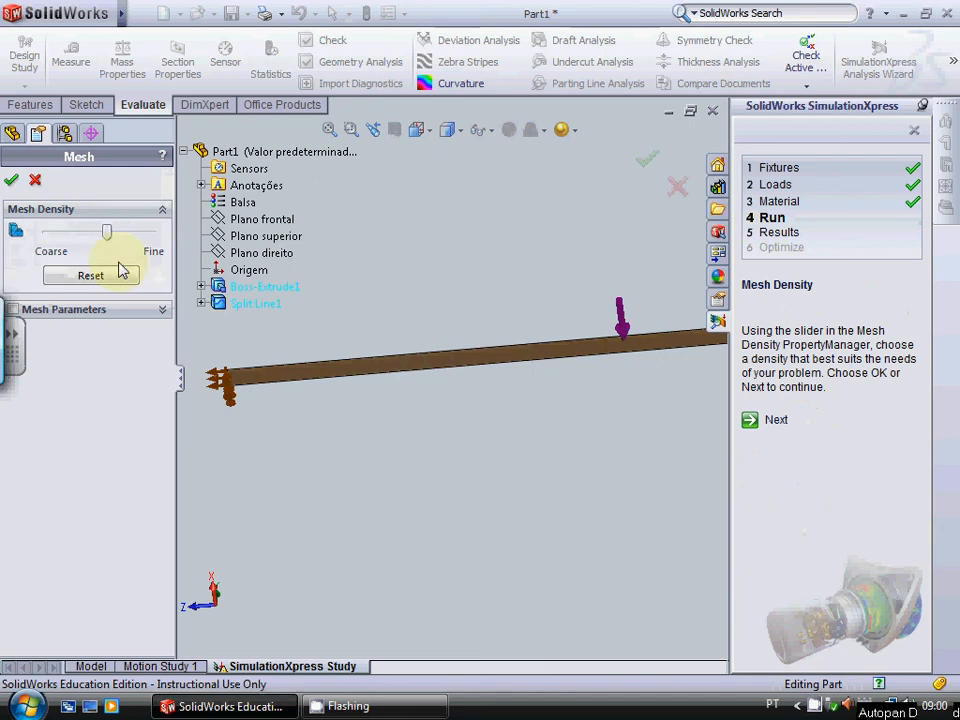
left_click_drag(108, 238, 138, 249)
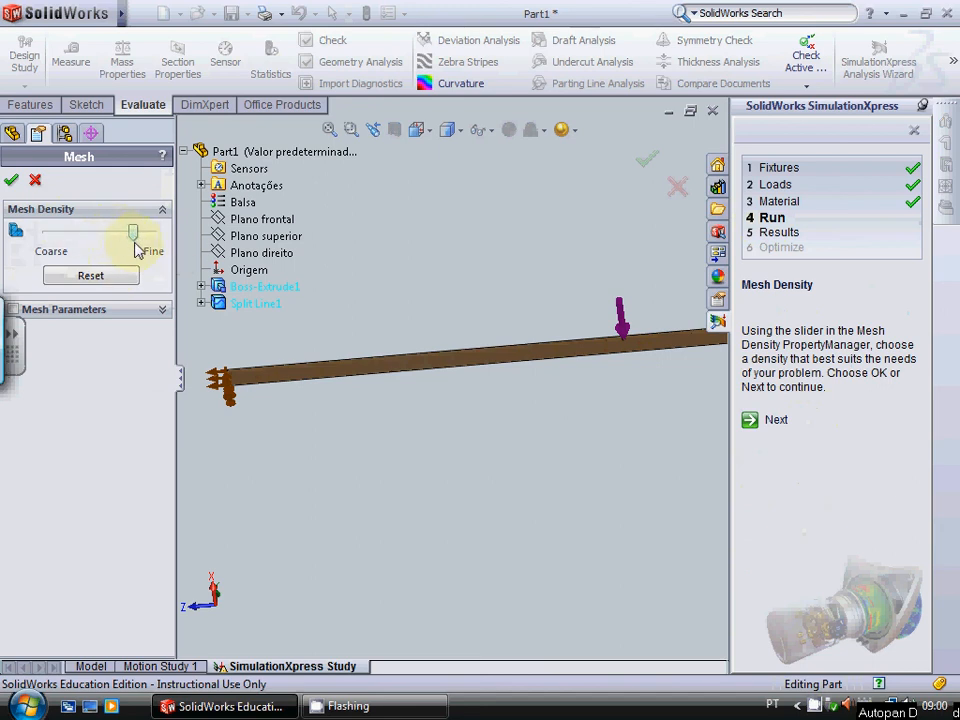
left_click(12, 181)
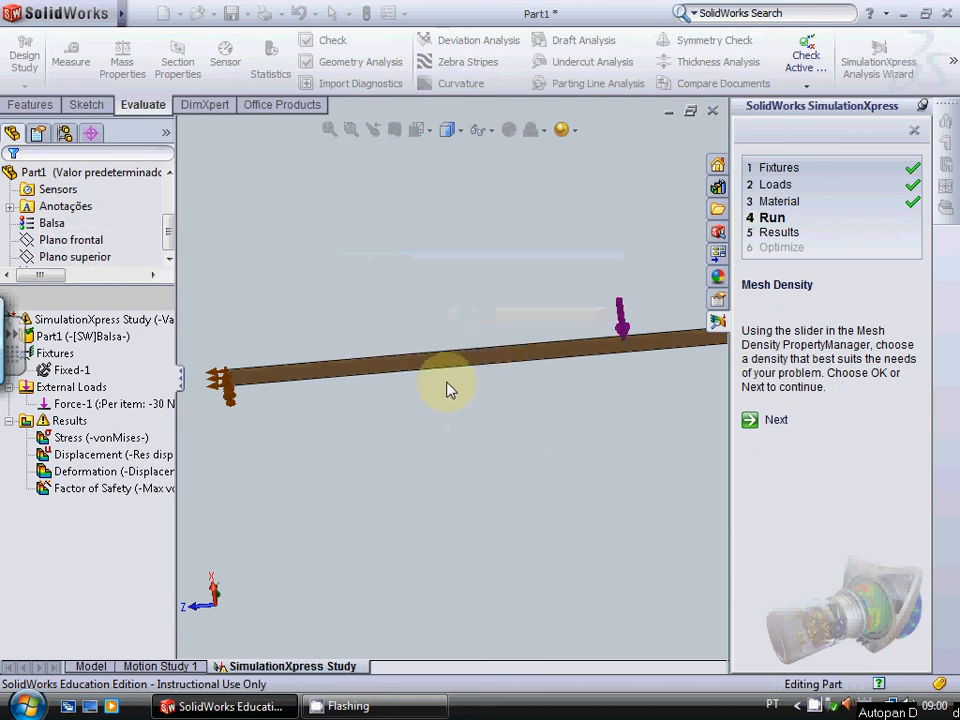
scroll(468, 386, "down", 3)
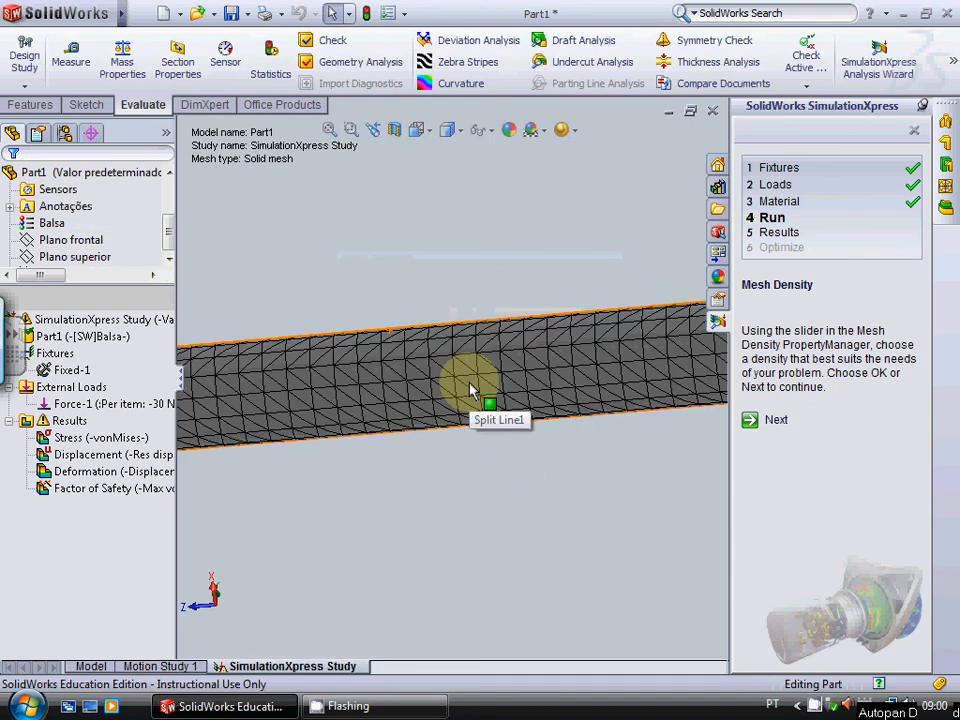
scroll(474, 389, "up", 5)
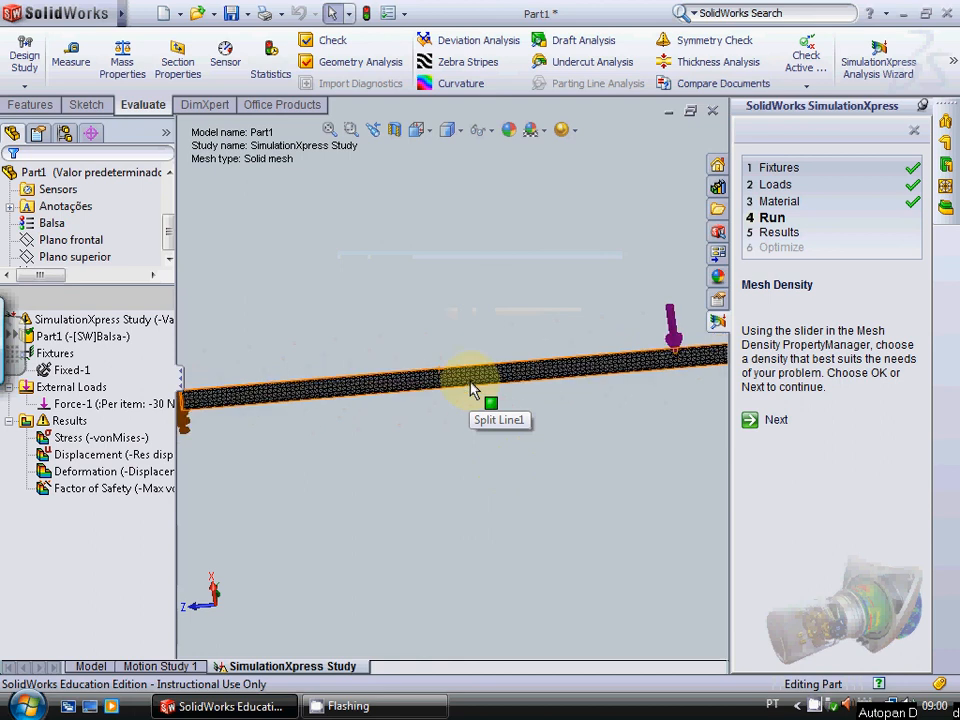
scroll(490, 391, "up", 2)
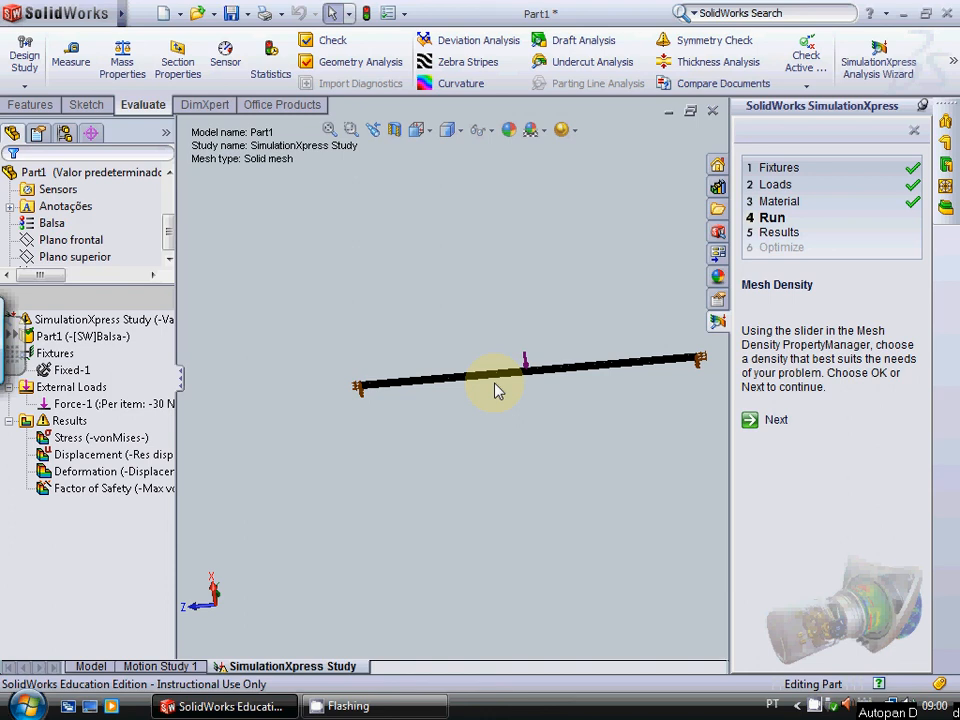
Step: Run the simulation with the finer mesh and show the von Mises stress plot
left_click(778, 421)
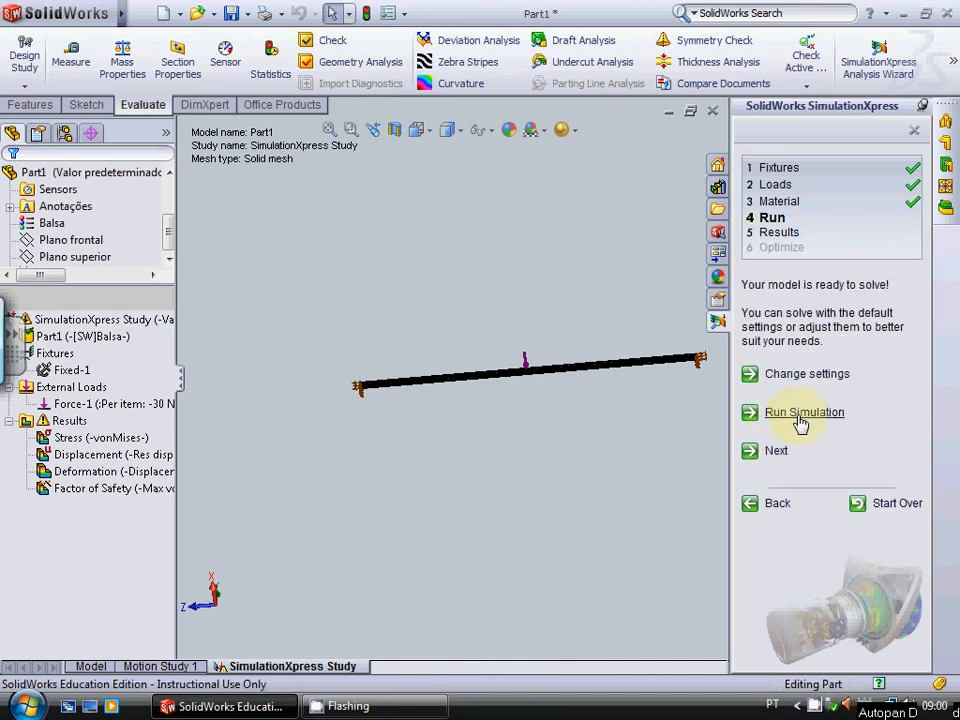
left_click(801, 421)
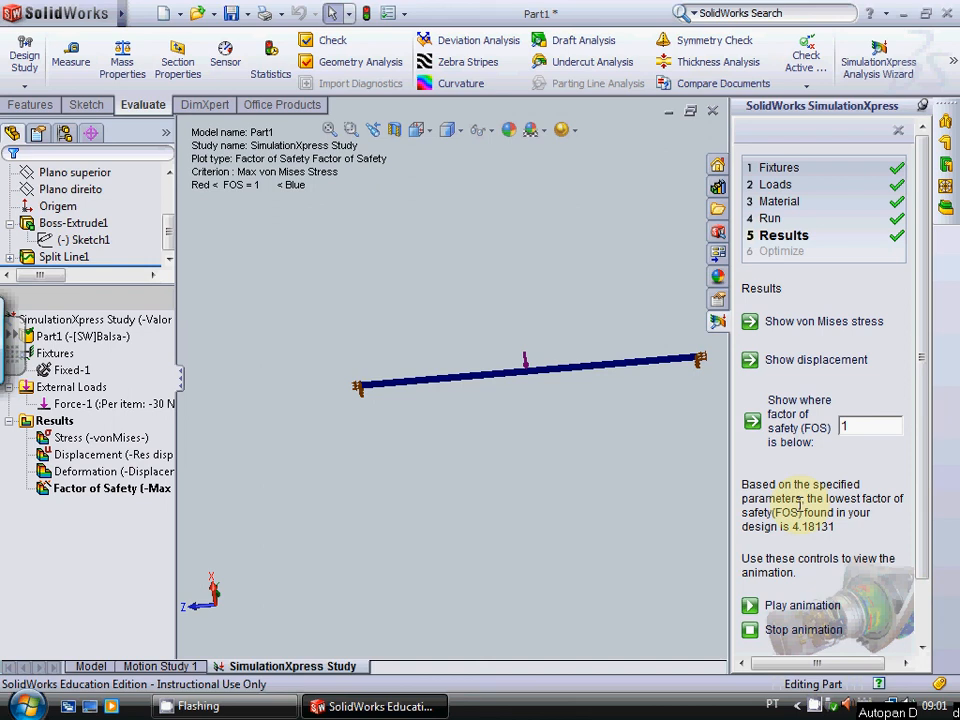
left_click(826, 322)
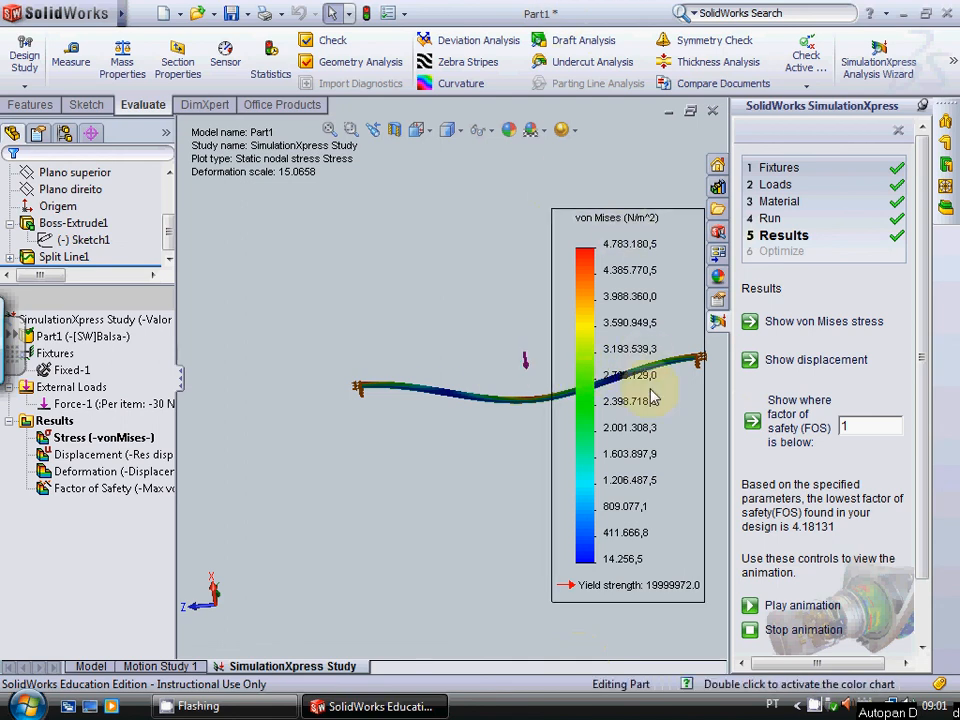
Step: Show the displacement plot and examine the deflection at the loaded middle of the bar against the colour scale
left_click(818, 362)
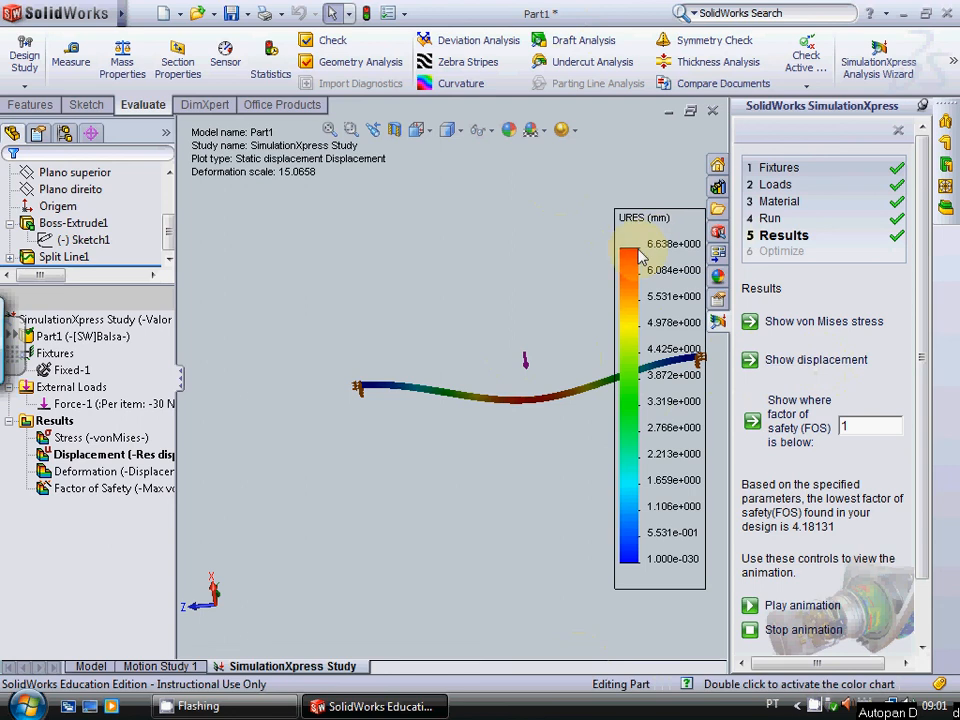
scroll(560, 408, "down", 5)
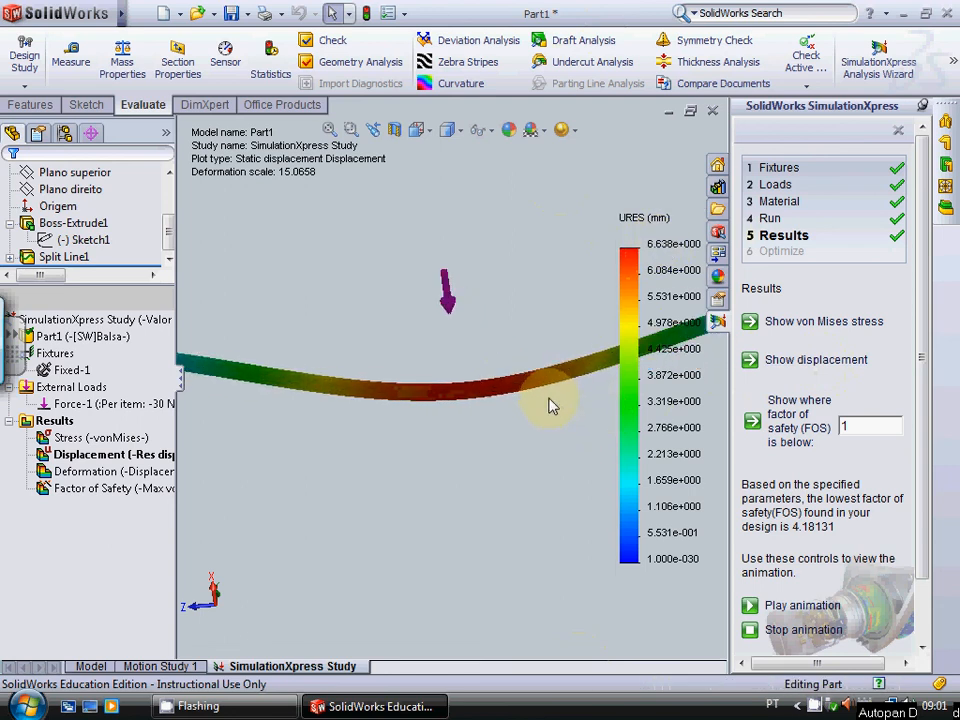
scroll(547, 402, "up", 4)
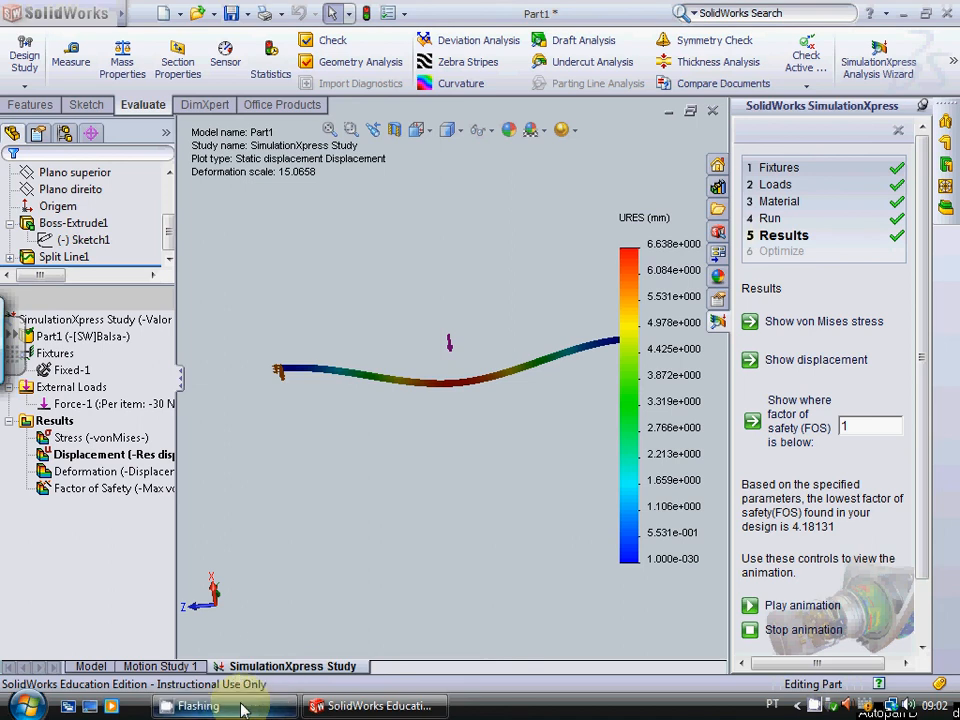
right_click(816, 708)
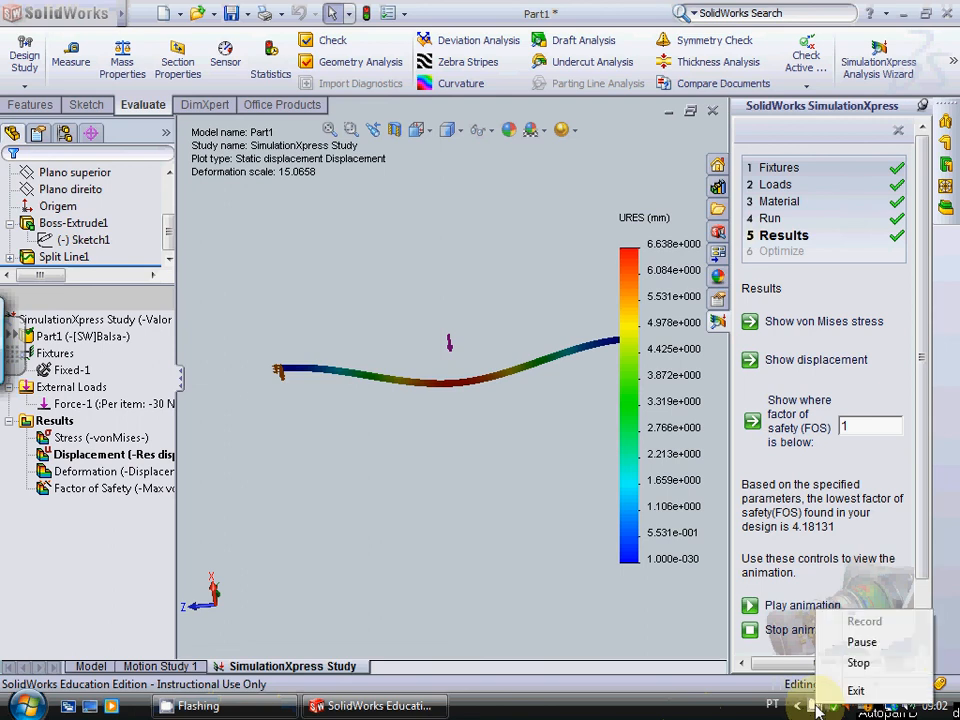